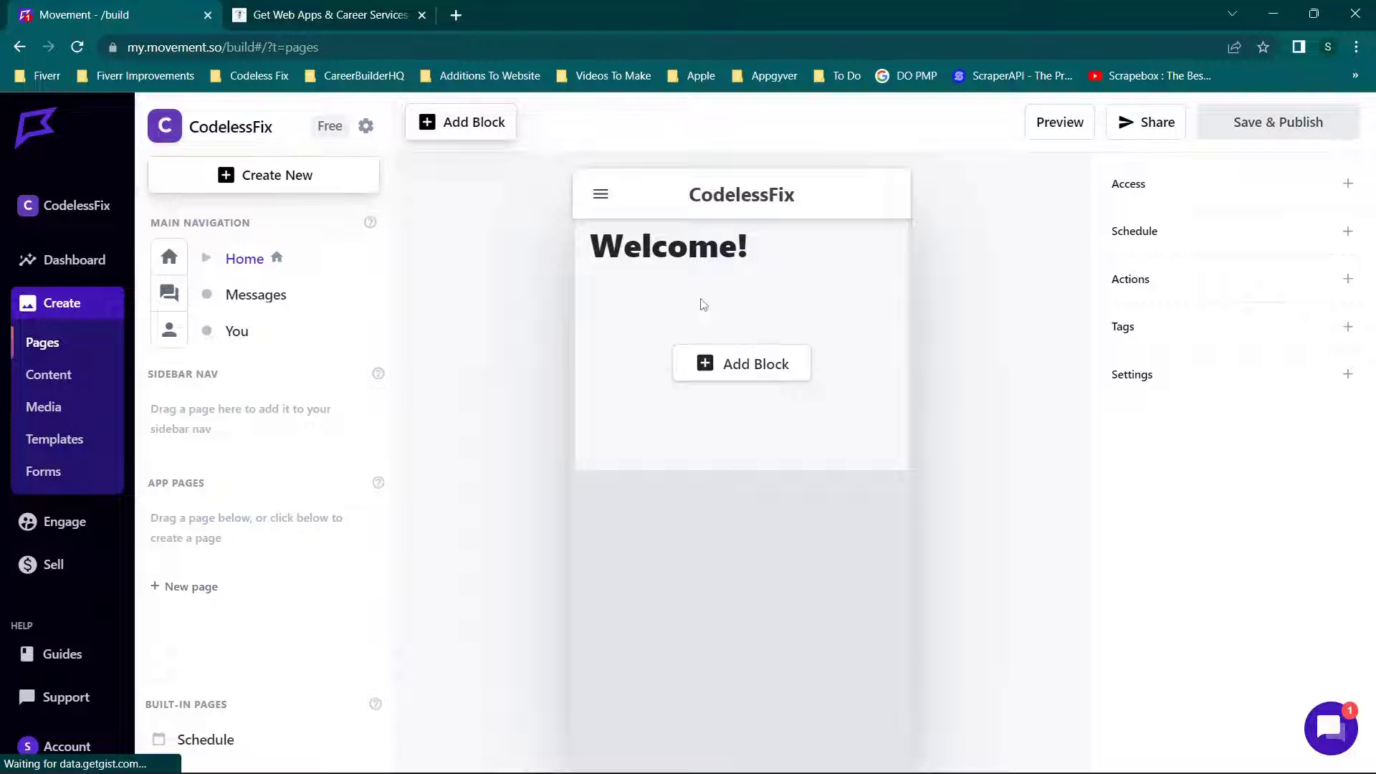
- Delete the "Welcome!" heading block from the Home page, then save and publish
{"action": "left_click", "coordinate": [688, 251]}
{"action": "left_click", "coordinate": [936, 310]}
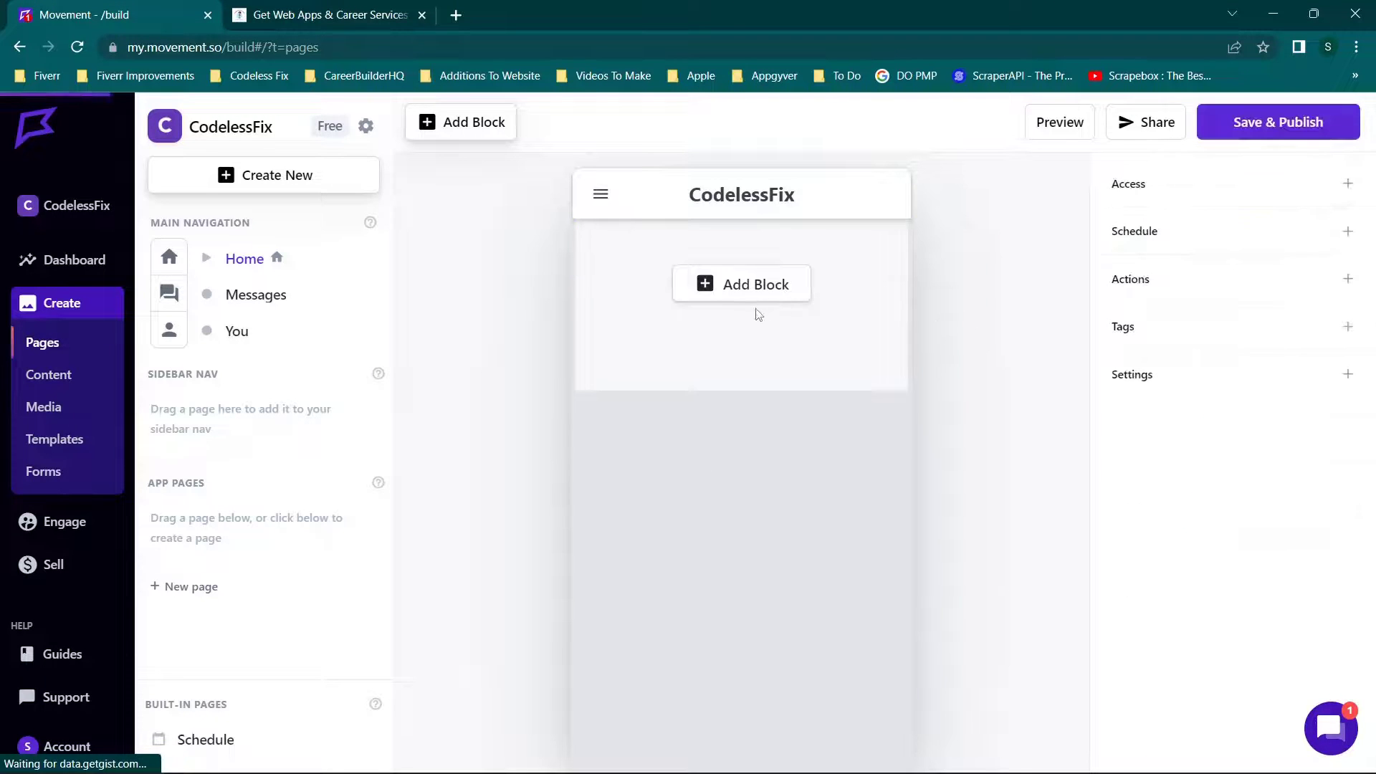
{"action": "left_click", "coordinate": [1274, 116]}
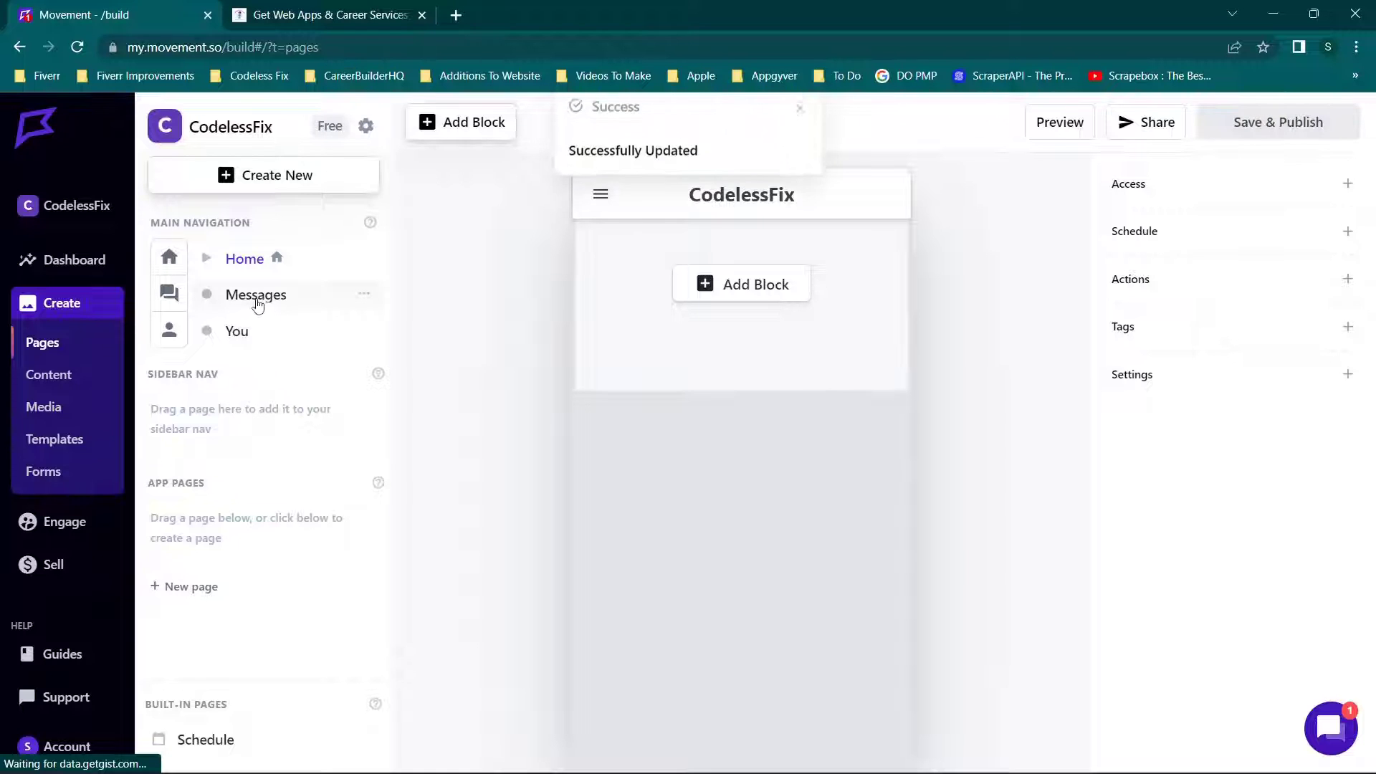
- Remove the Messages page from the main navigation and confirm the removal
{"action": "left_click", "coordinate": [364, 293]}
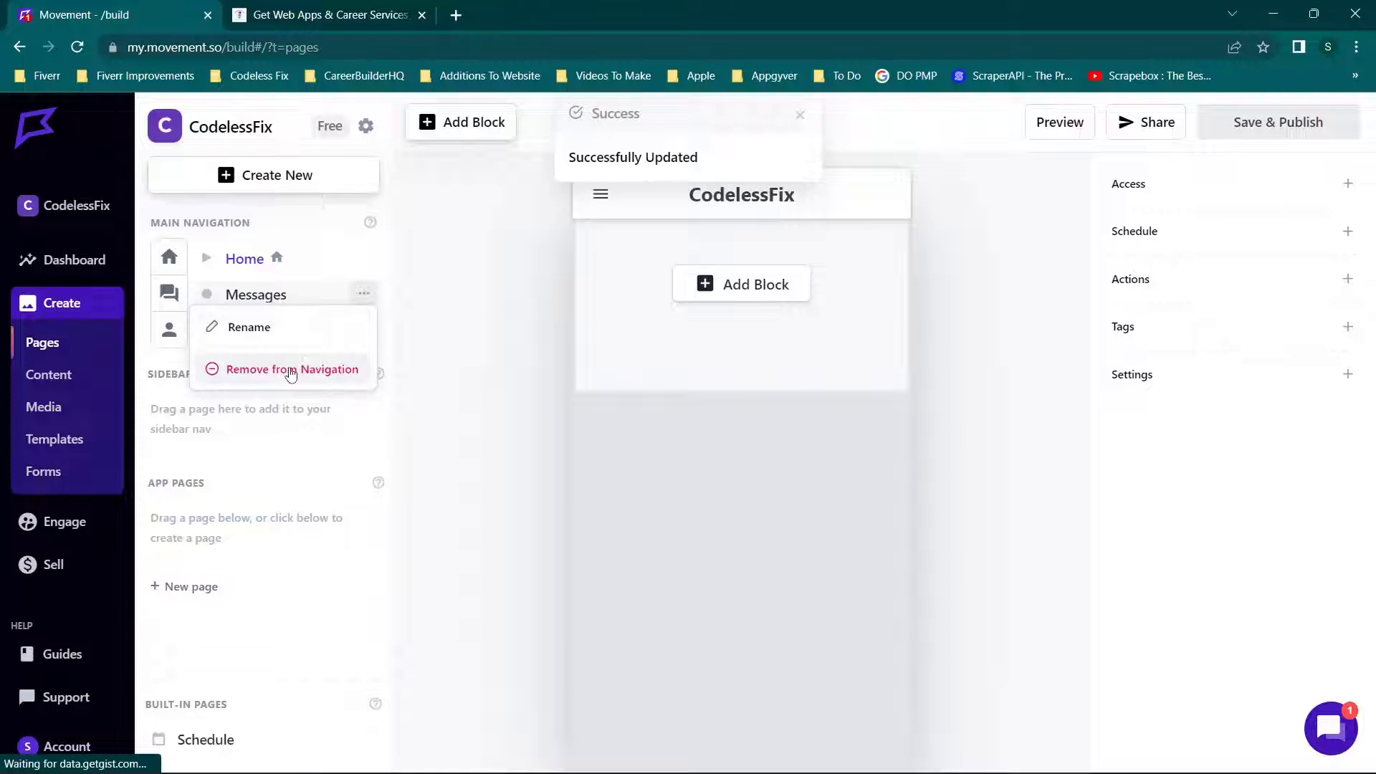
{"action": "left_click", "coordinate": [291, 370]}
{"action": "left_click", "coordinate": [807, 461]}
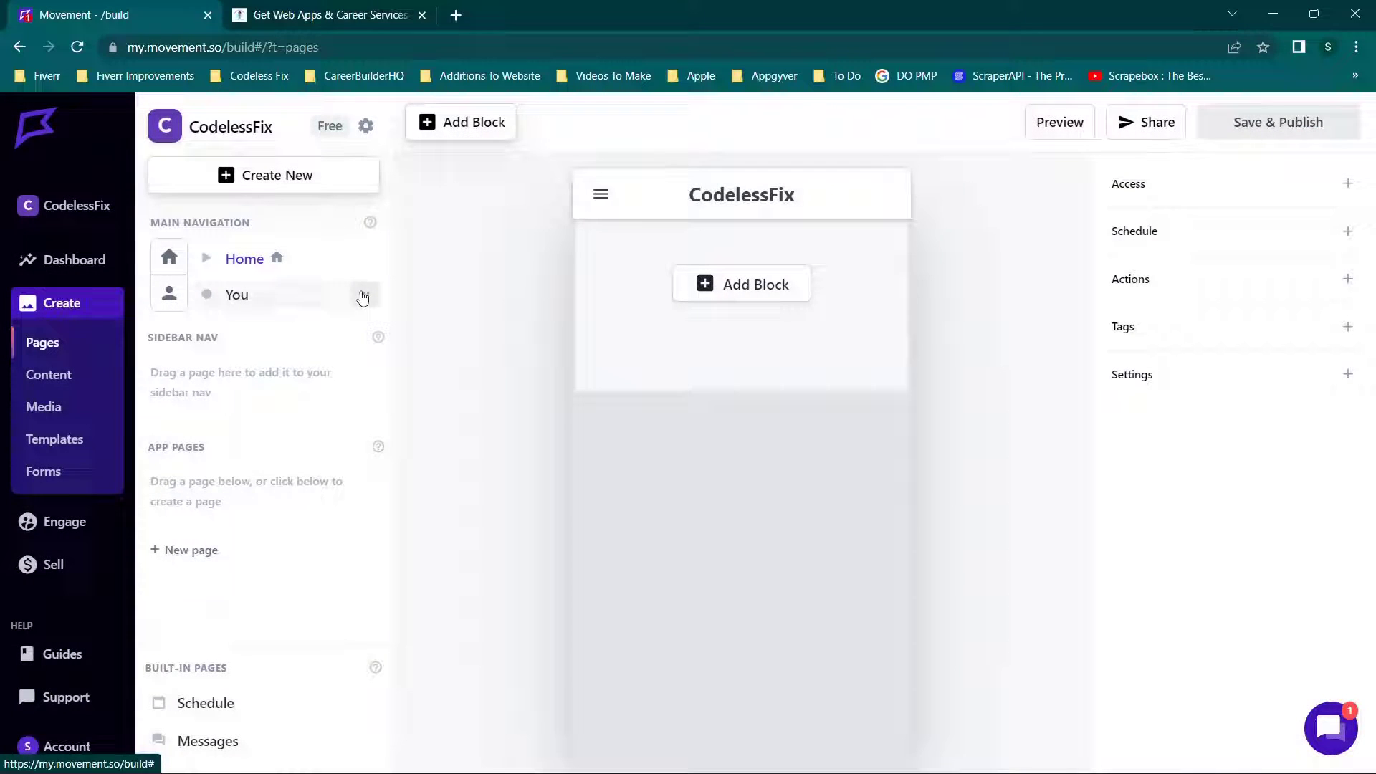
{"action": "left_click", "coordinate": [364, 294]}
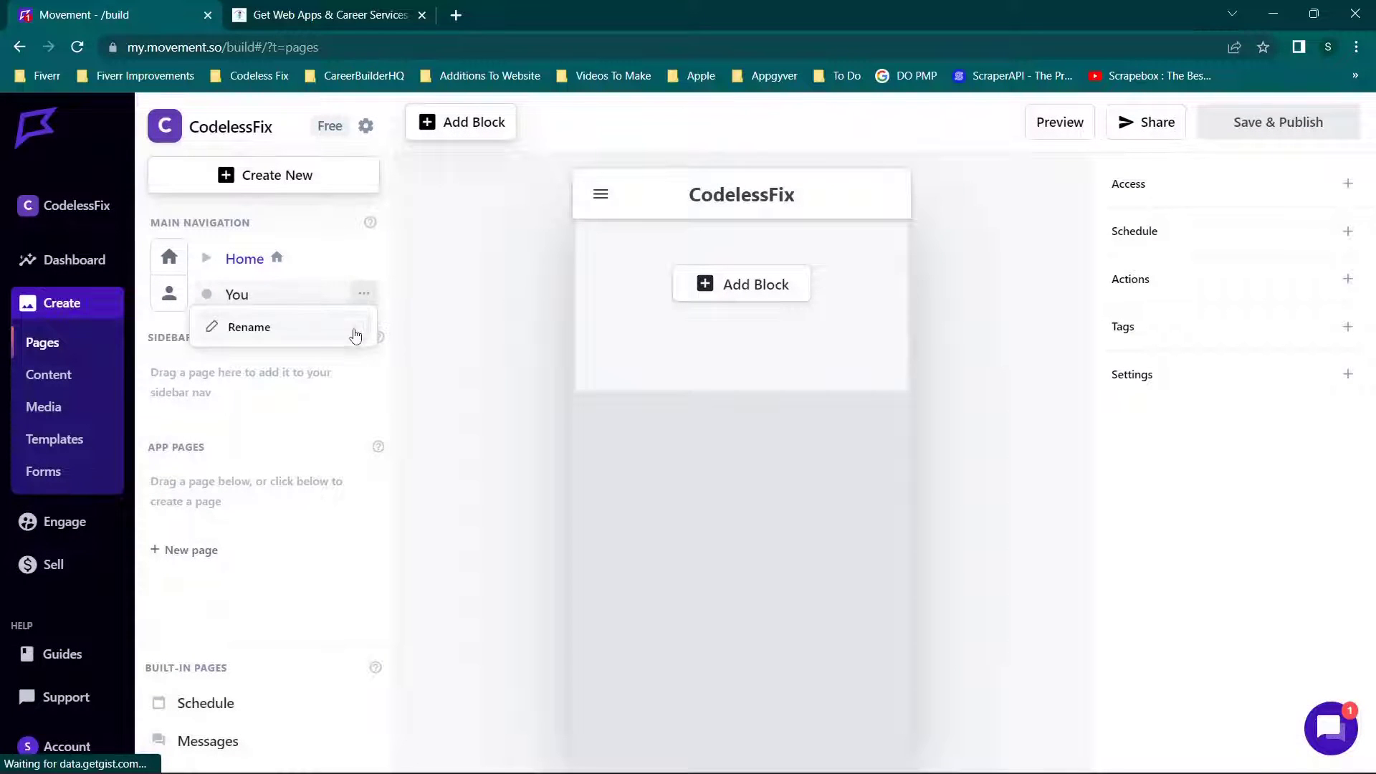
{"action": "left_click", "coordinate": [364, 333]}
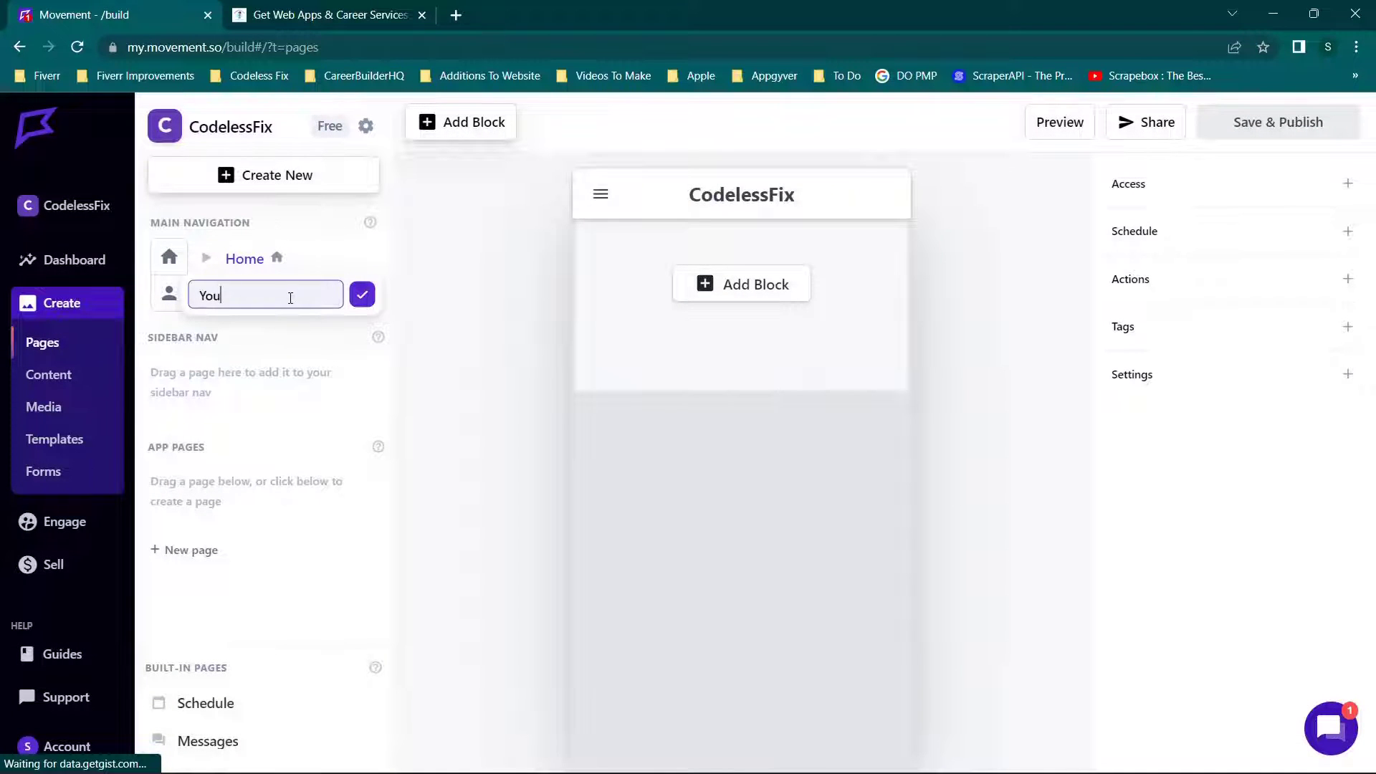
{"action": "key", "text": "Return"}
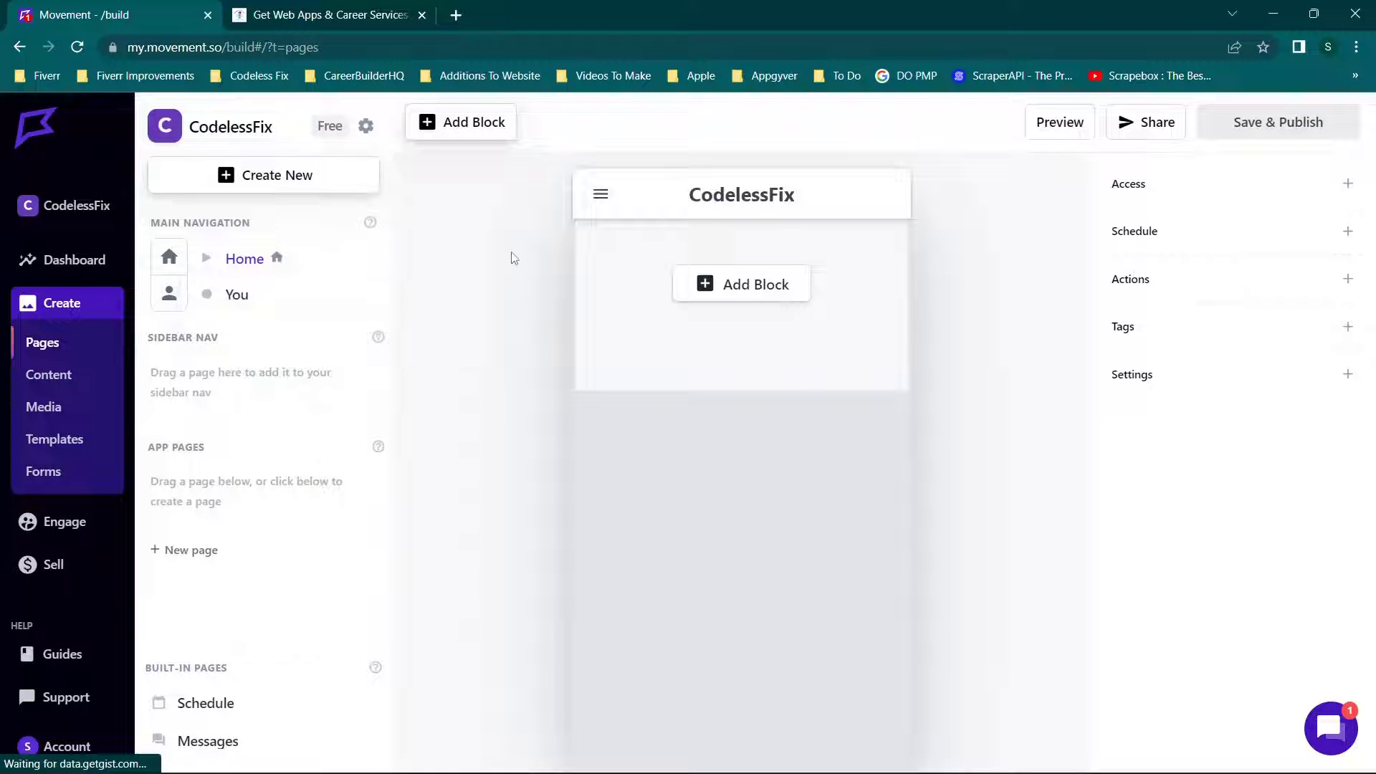
- Preview the empty Home page in the phone view and close the preview
{"action": "left_click", "coordinate": [236, 260]}
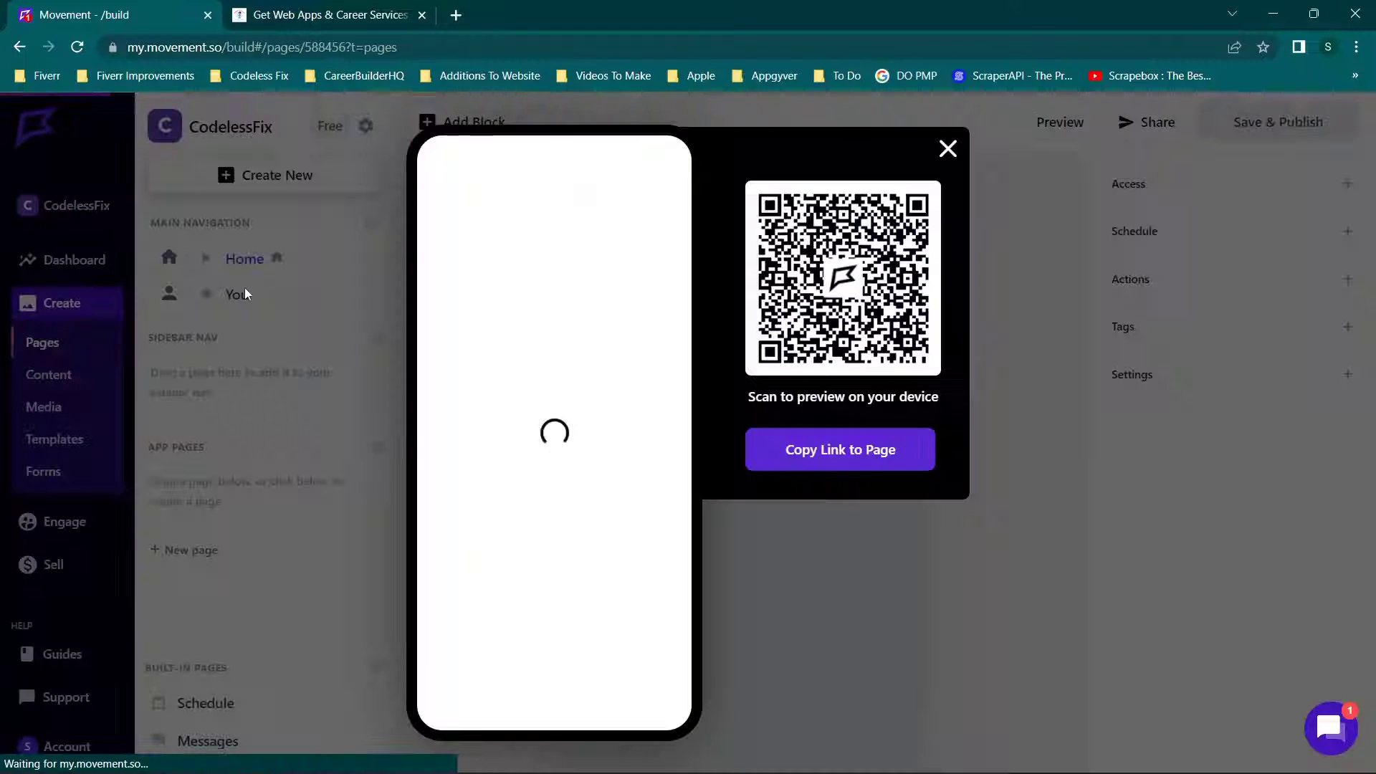
{"action": "left_click", "coordinate": [948, 150]}
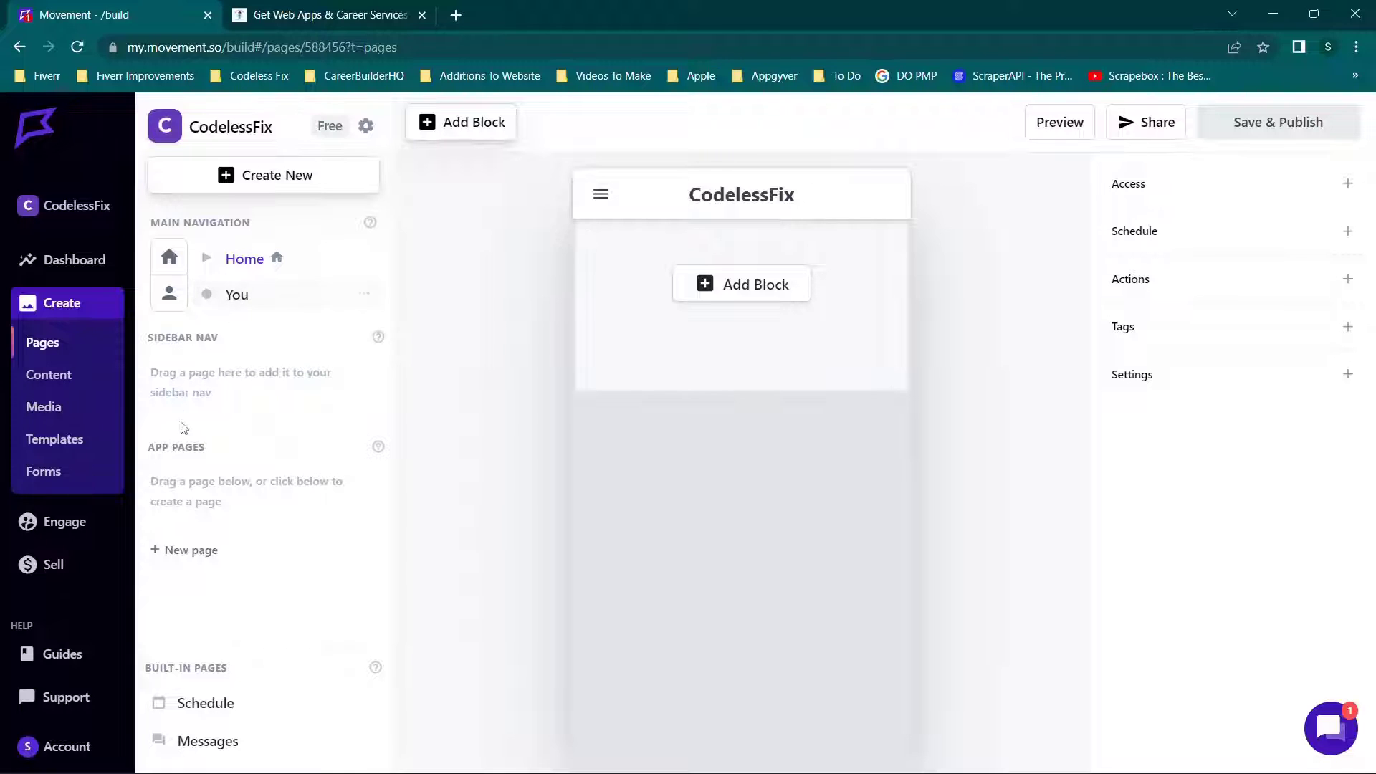
- Add a Large Heading text block reading "Welcome!" to the Home page and center-align it
{"action": "left_click", "coordinate": [709, 285]}
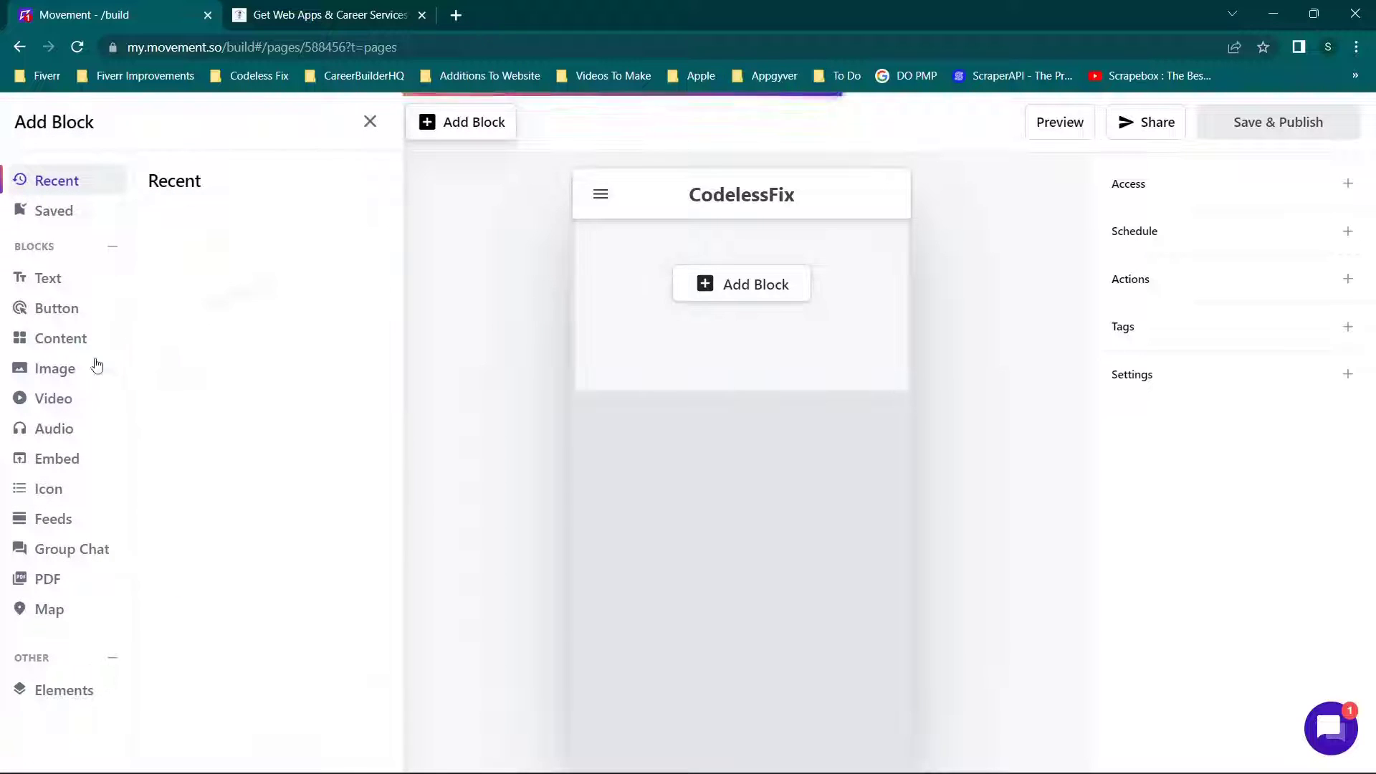
{"action": "left_click", "coordinate": [58, 289]}
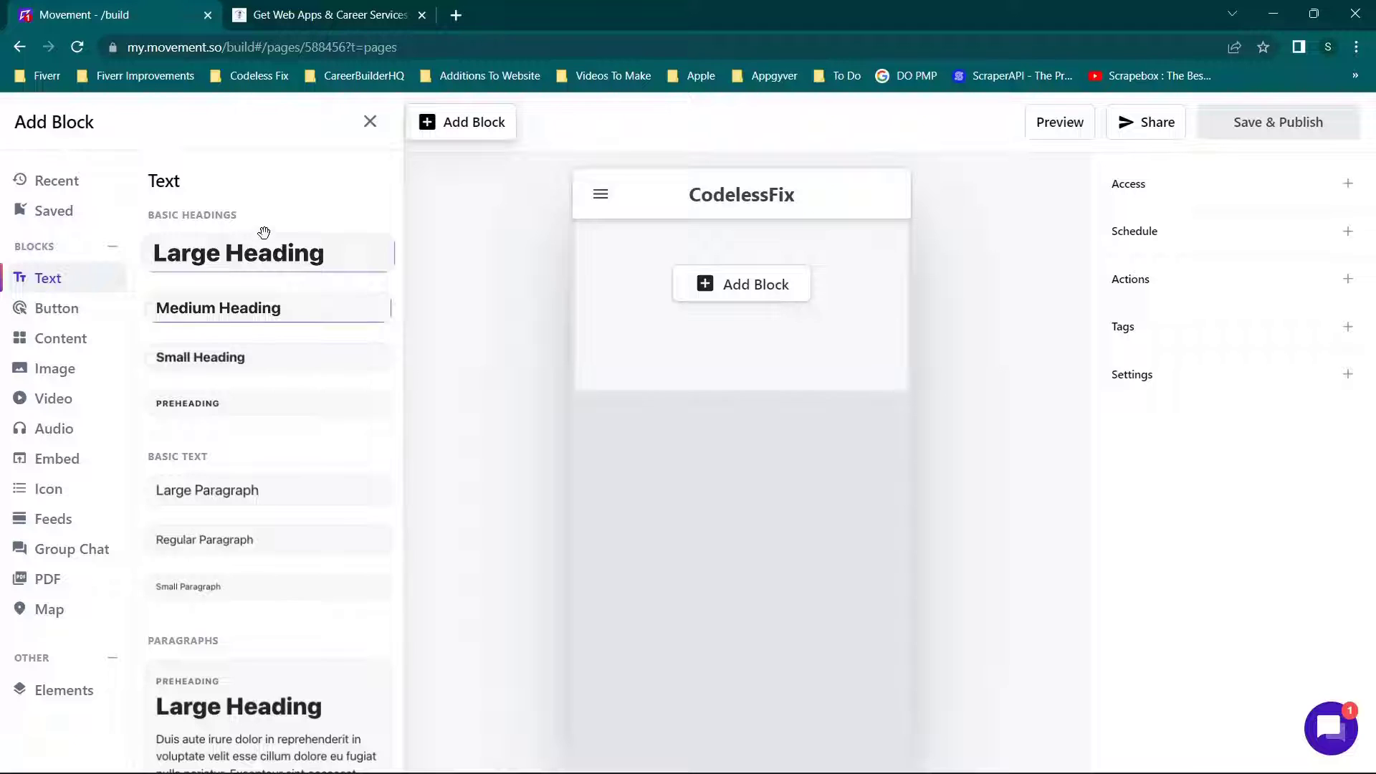
{"action": "left_click", "coordinate": [276, 252]}
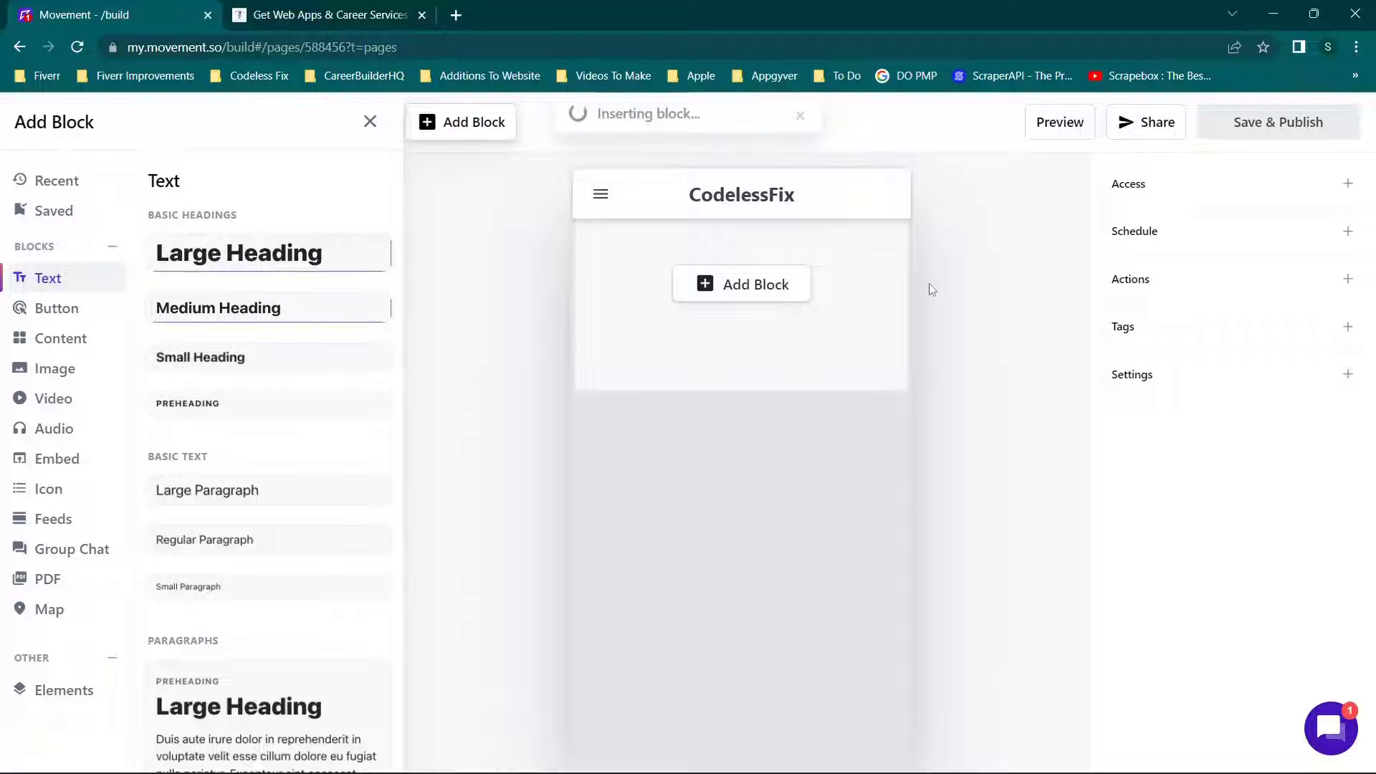
{"action": "left_click", "coordinate": [714, 254]}
{"action": "triple_click", "coordinate": [718, 254]}
{"action": "type", "text": "Welcome!"}
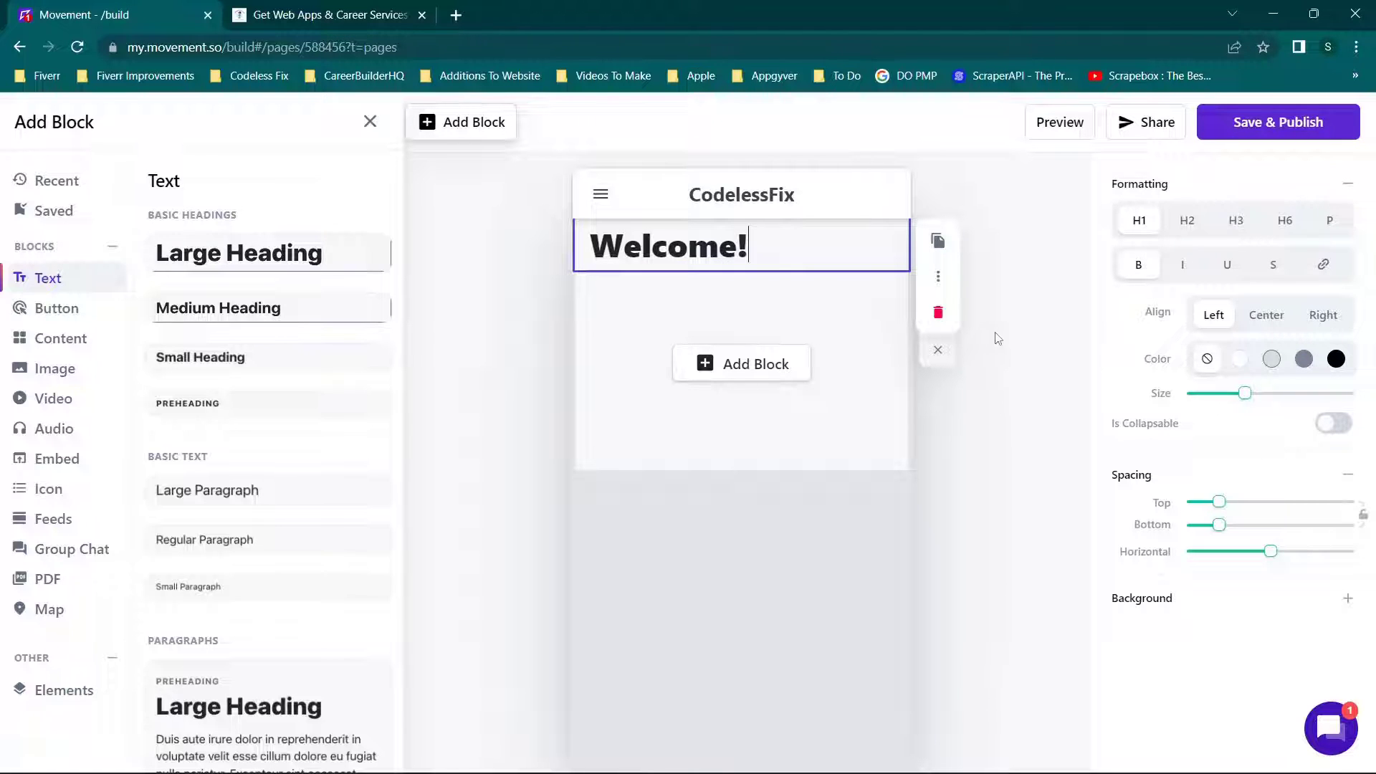
{"action": "left_click", "coordinate": [1264, 316]}
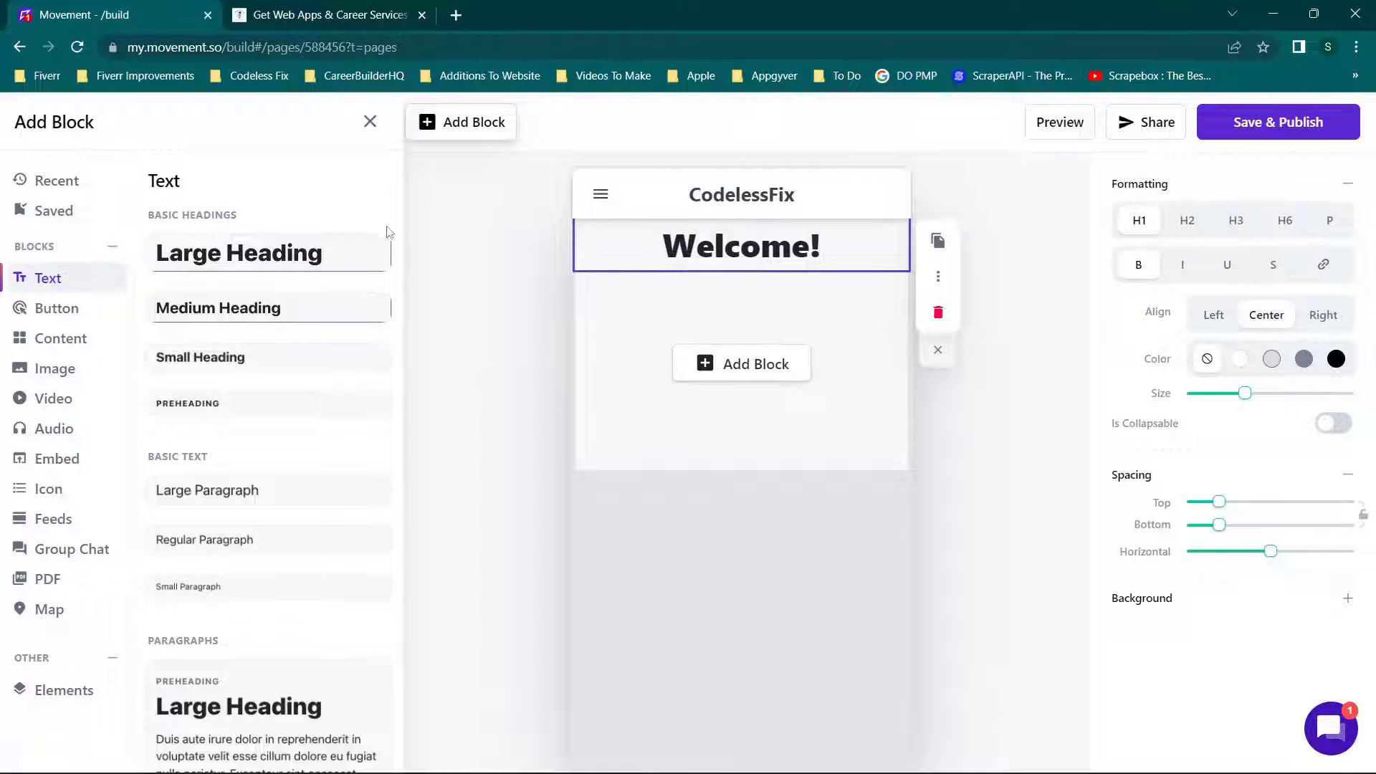
{"action": "left_click", "coordinate": [370, 121]}
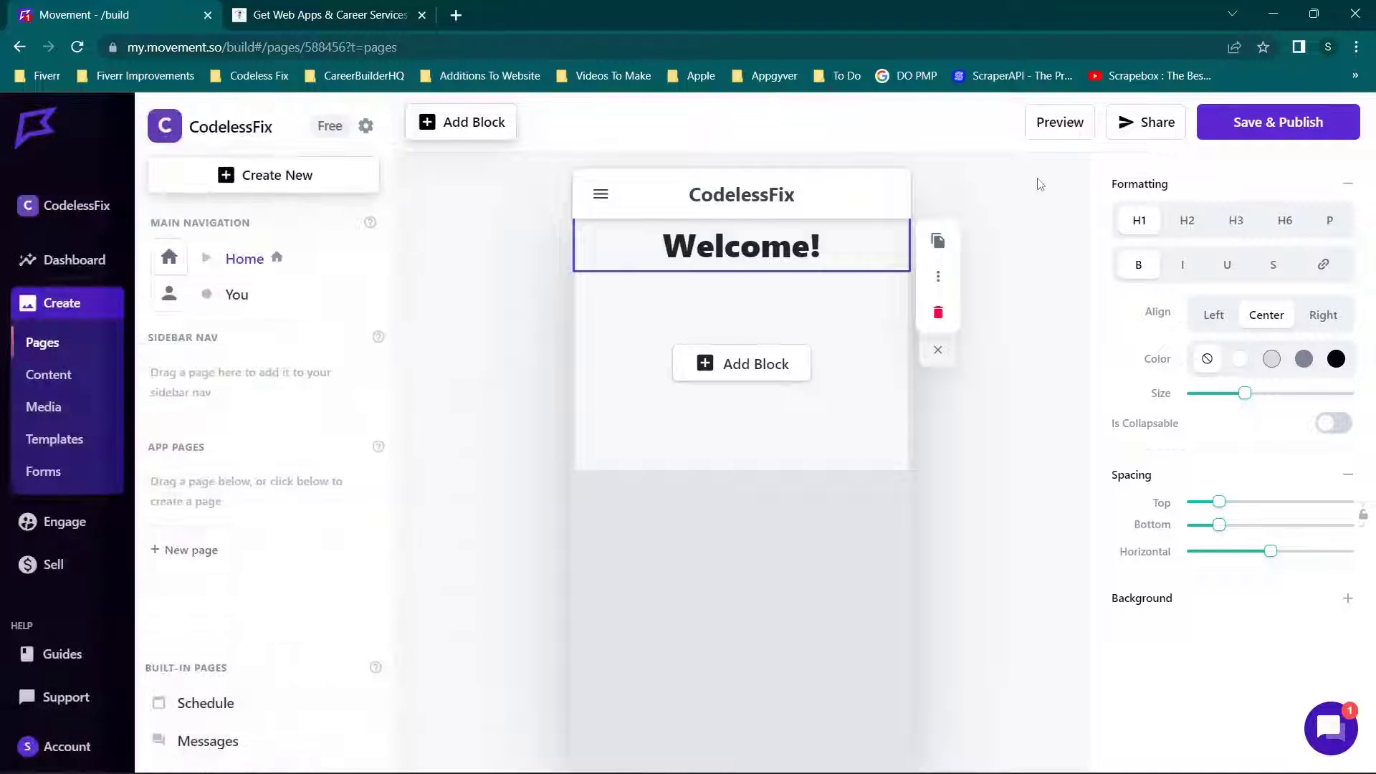
- Save and publish the Home page, then check it in the phone preview and close the preview
{"action": "left_click", "coordinate": [1232, 136]}
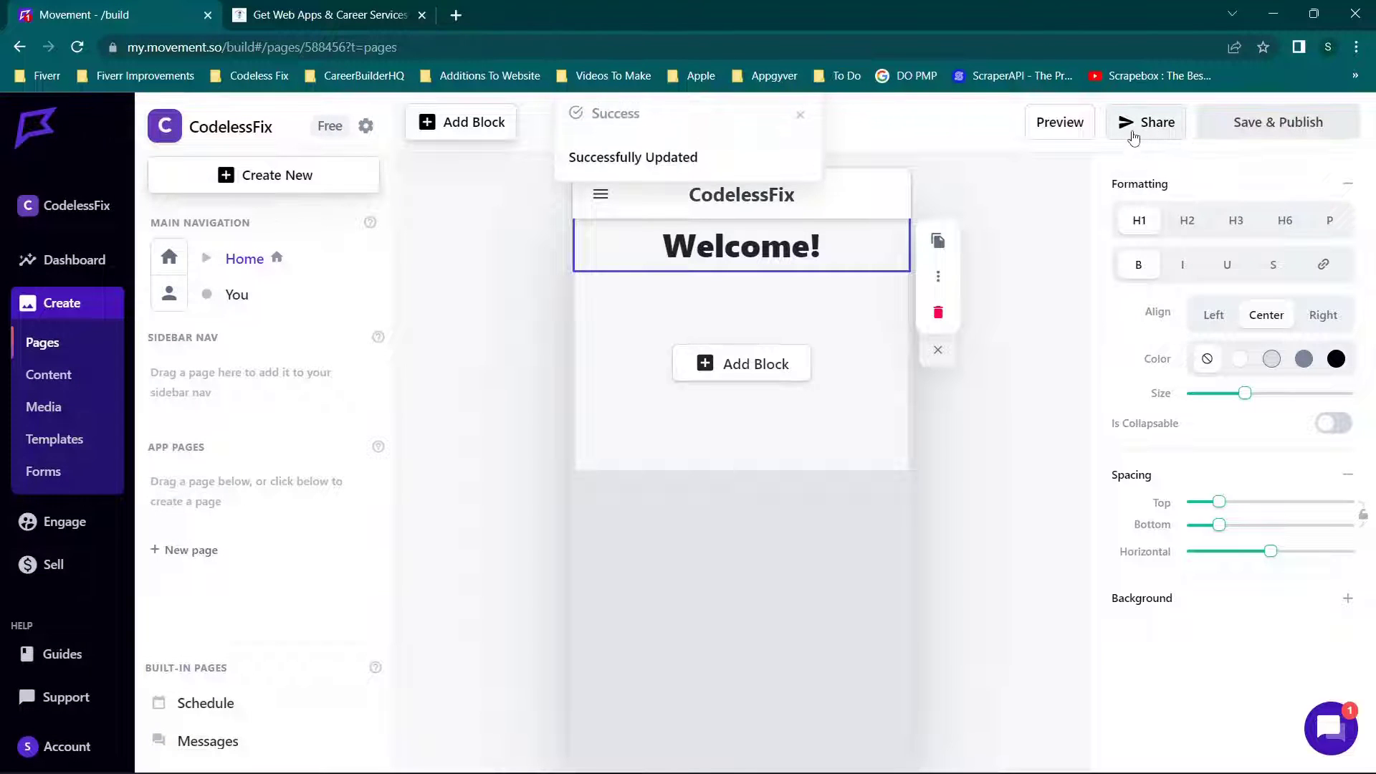
{"action": "left_click", "coordinate": [1065, 123]}
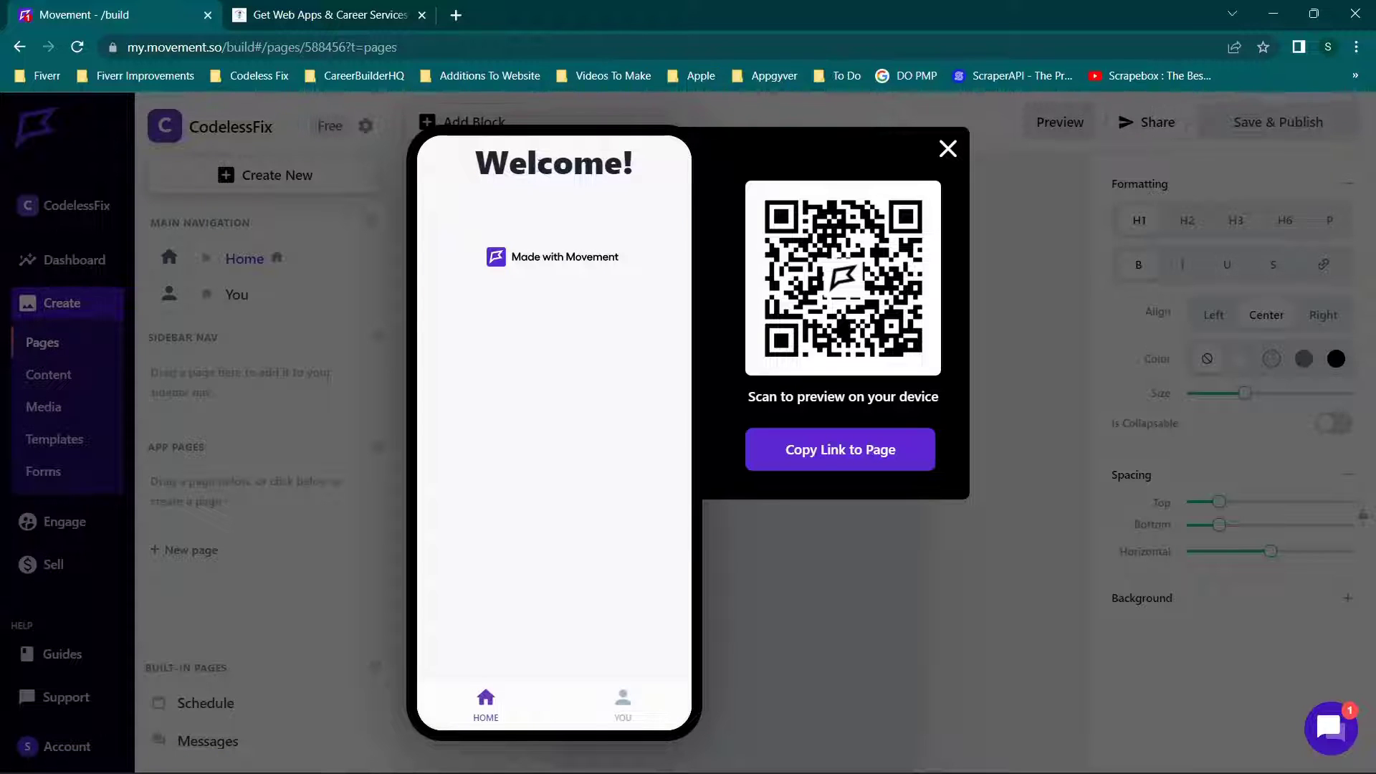
{"action": "left_click", "coordinate": [946, 148]}
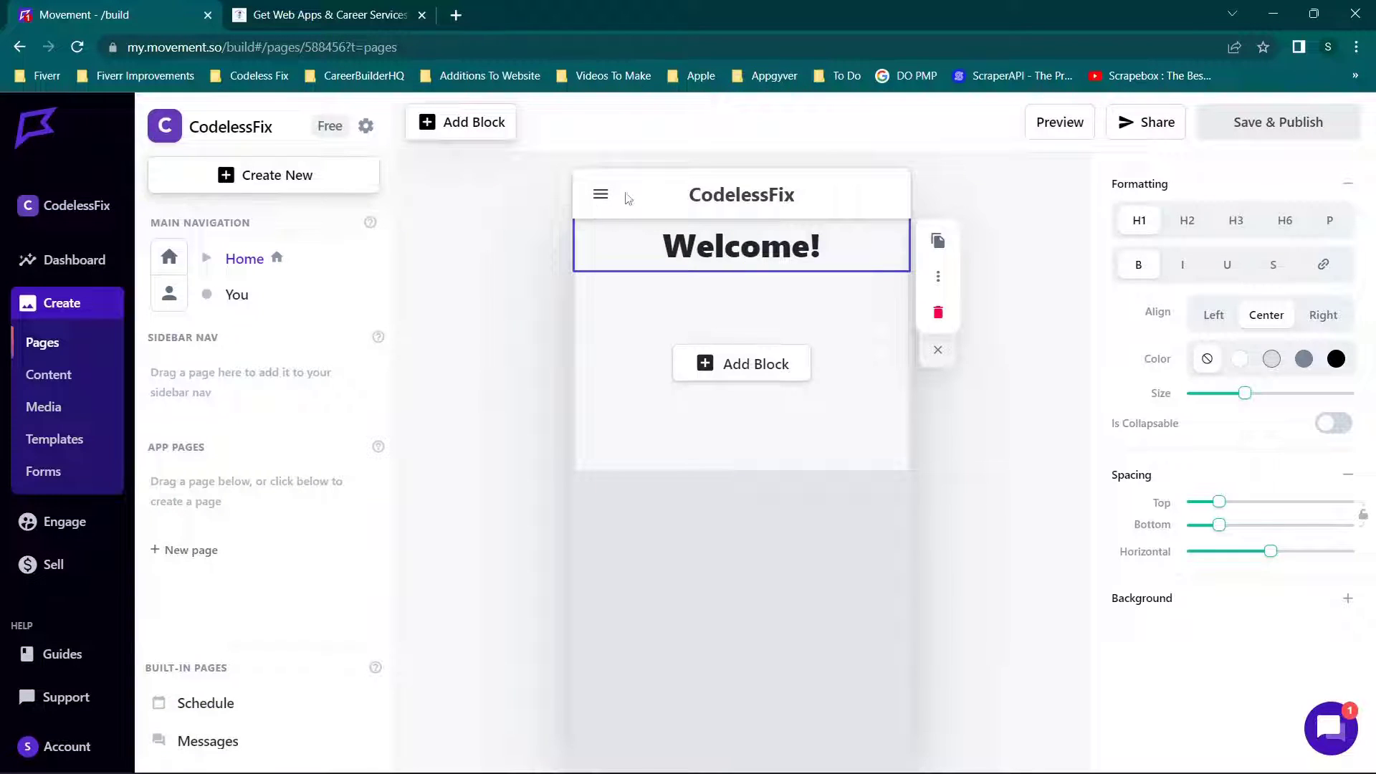
{"action": "left_click", "coordinate": [1132, 124]}
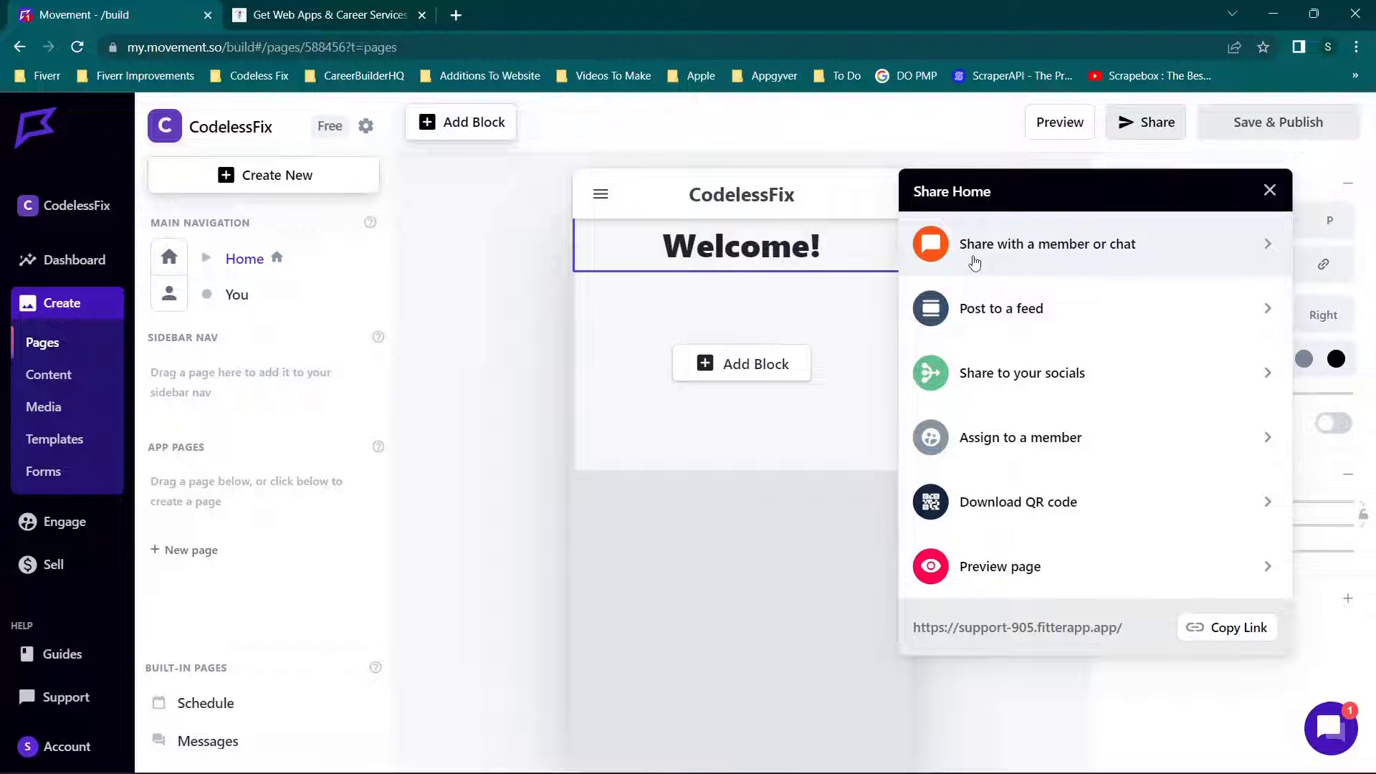
{"action": "left_click", "coordinate": [1225, 628]}
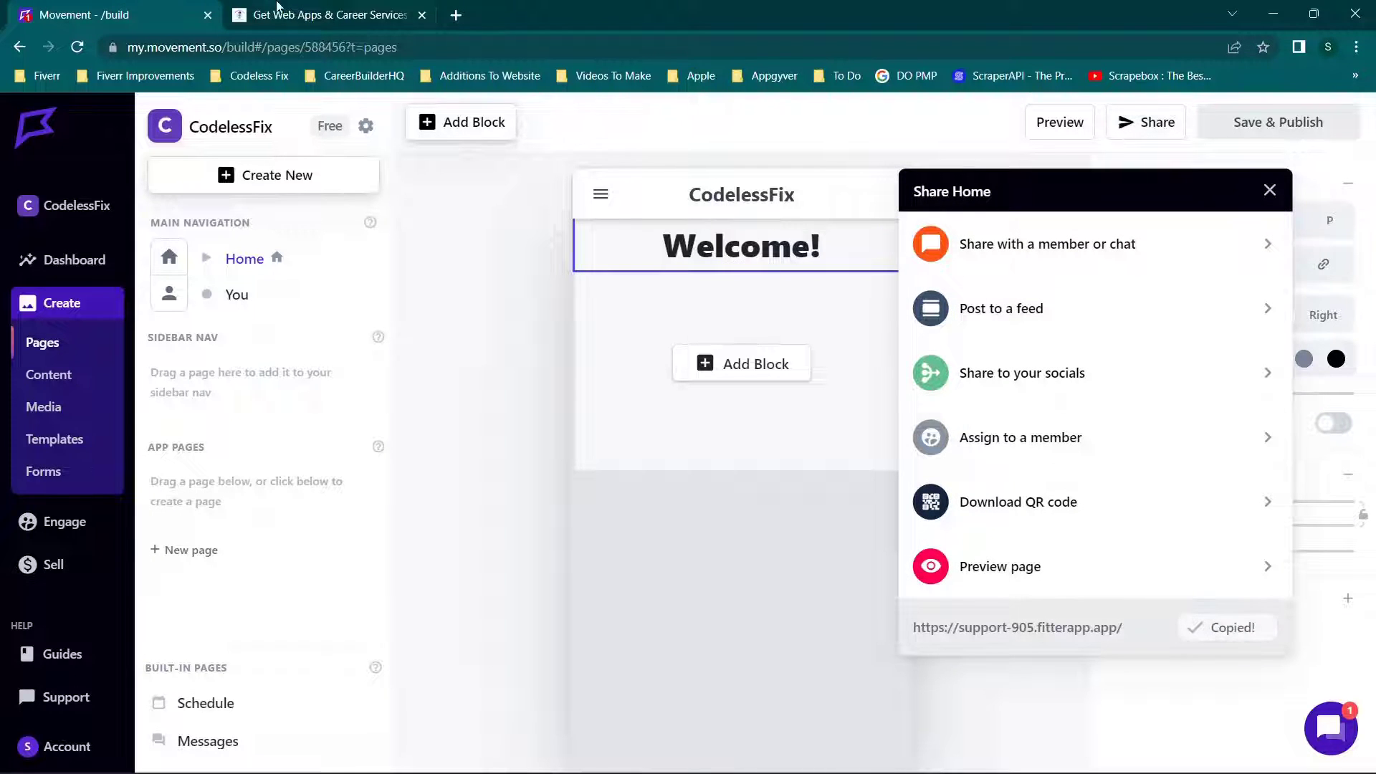
{"action": "left_click", "coordinate": [456, 15]}
{"action": "type", "text": "https://support-905.fitterapp.app/"}
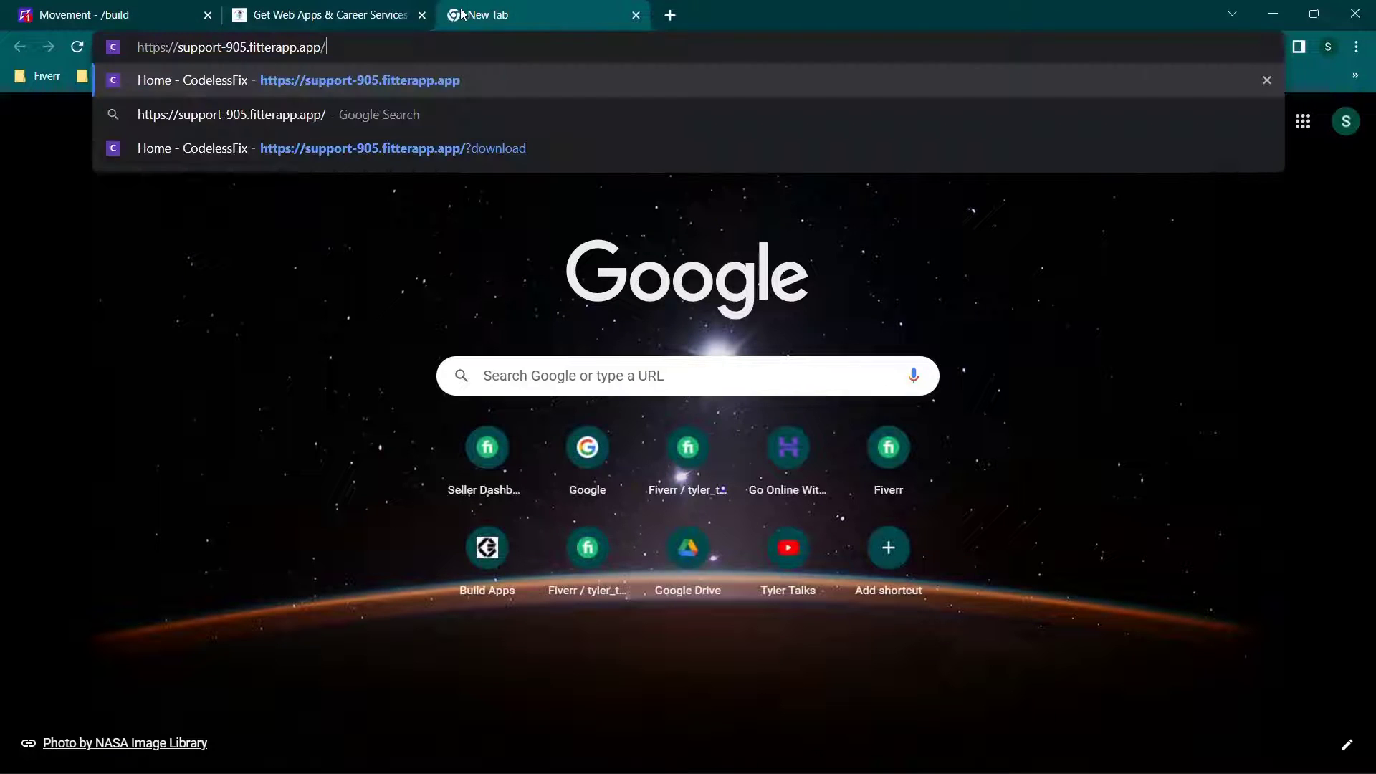
{"action": "key", "text": "Return"}
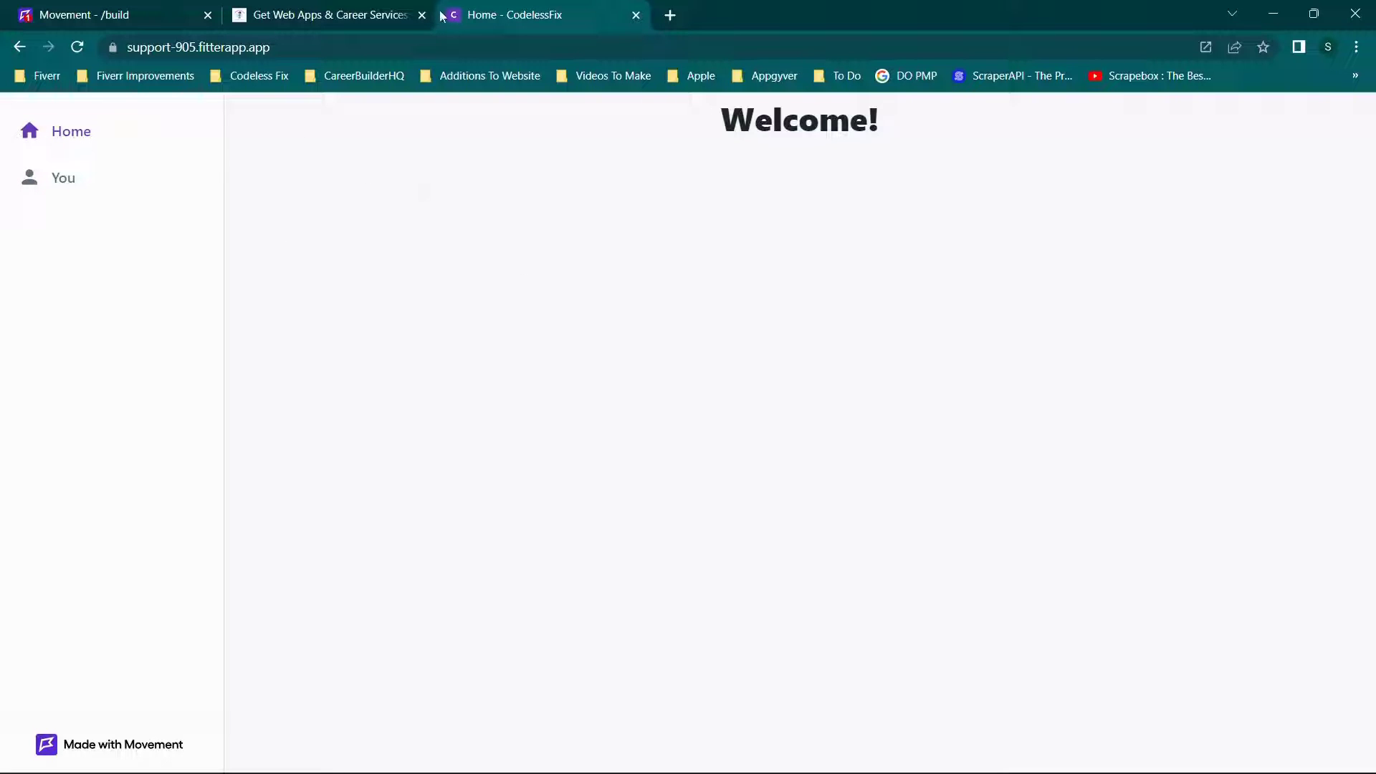
- Compare the published app with the page in the builder, then close the Share Home dialog
{"action": "left_click", "coordinate": [118, 8]}
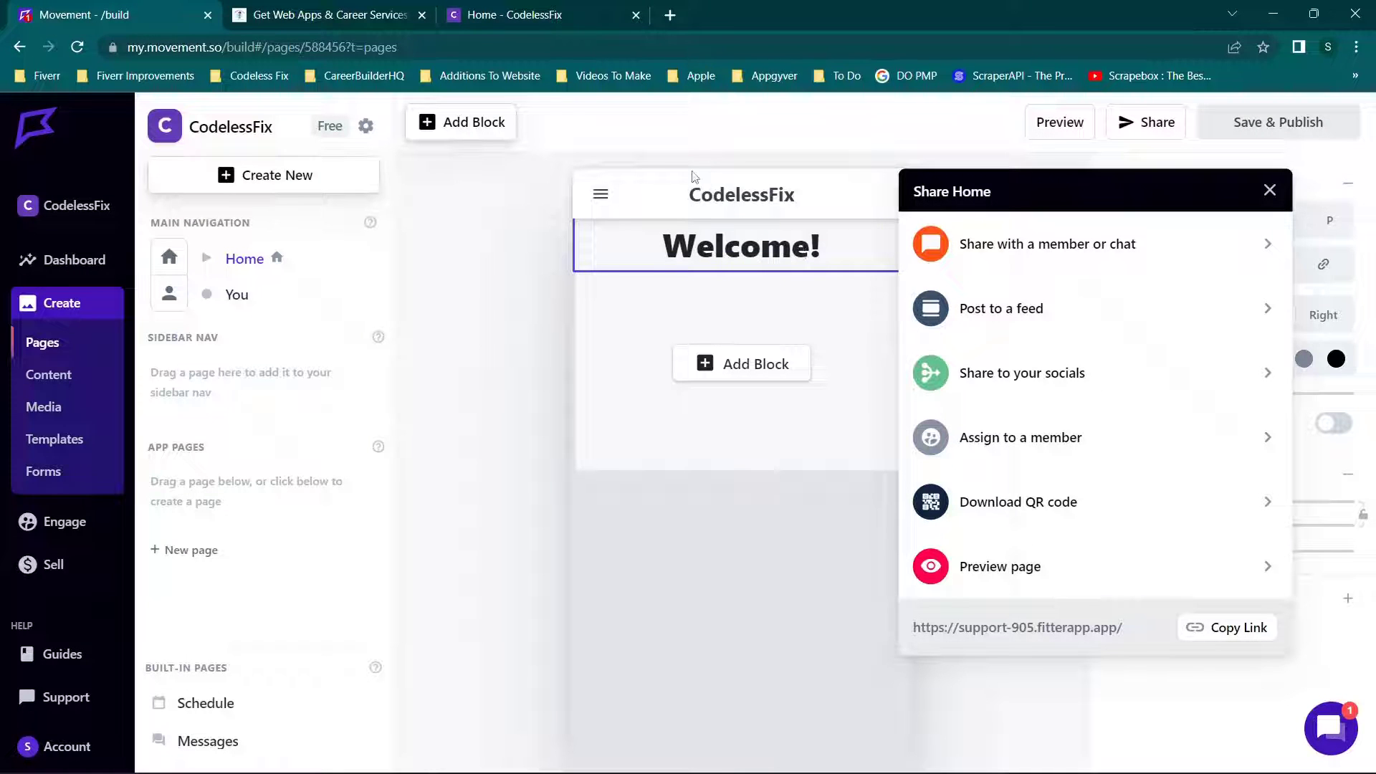
{"action": "left_click", "coordinate": [513, 9]}
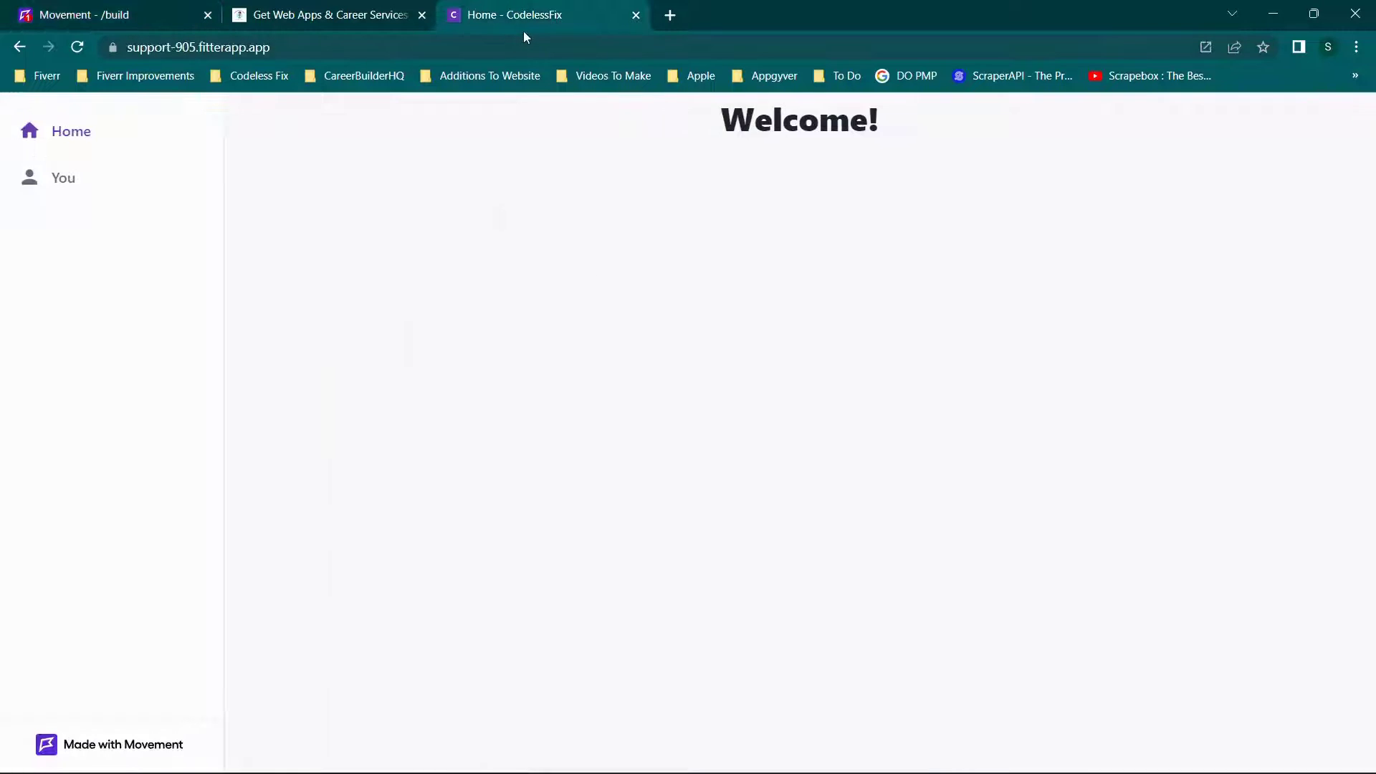
{"action": "left_click", "coordinate": [49, 8]}
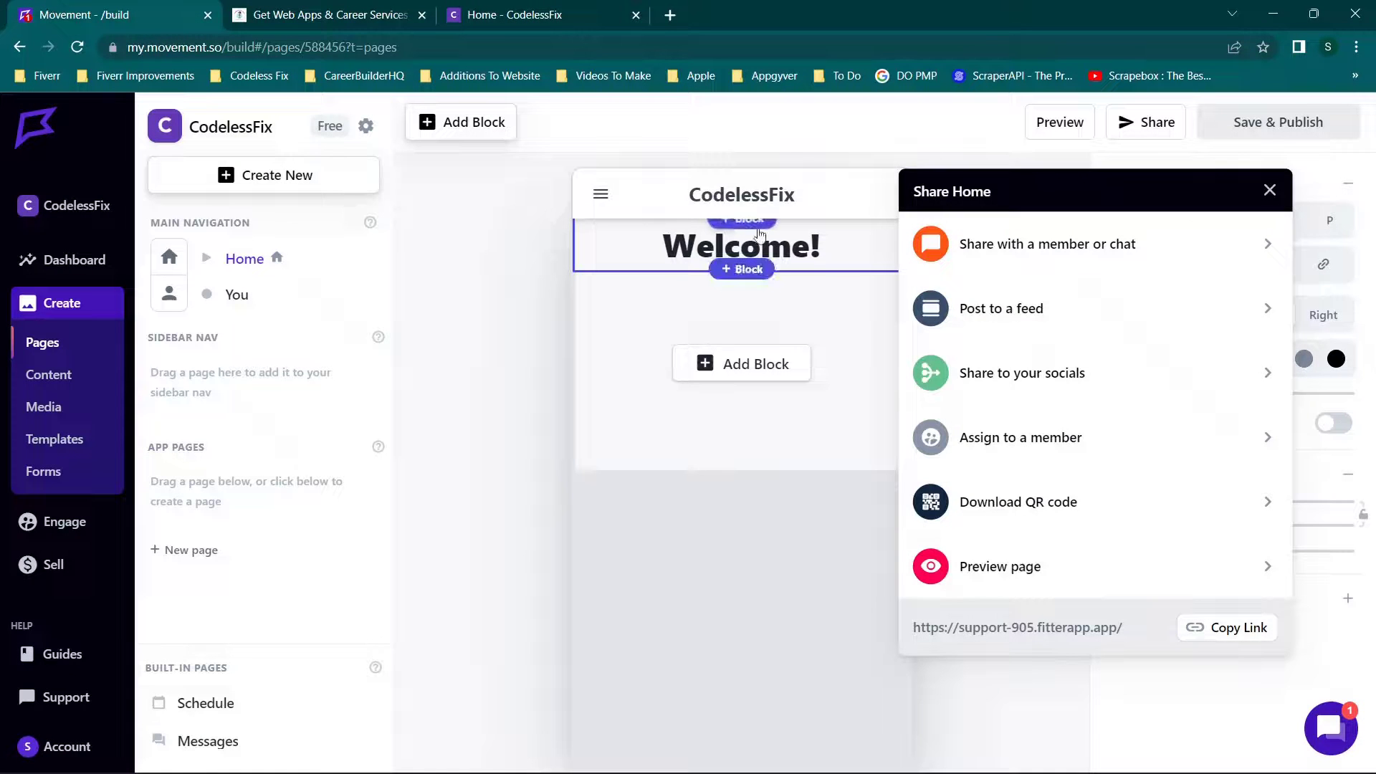
{"action": "left_click", "coordinate": [1270, 191]}
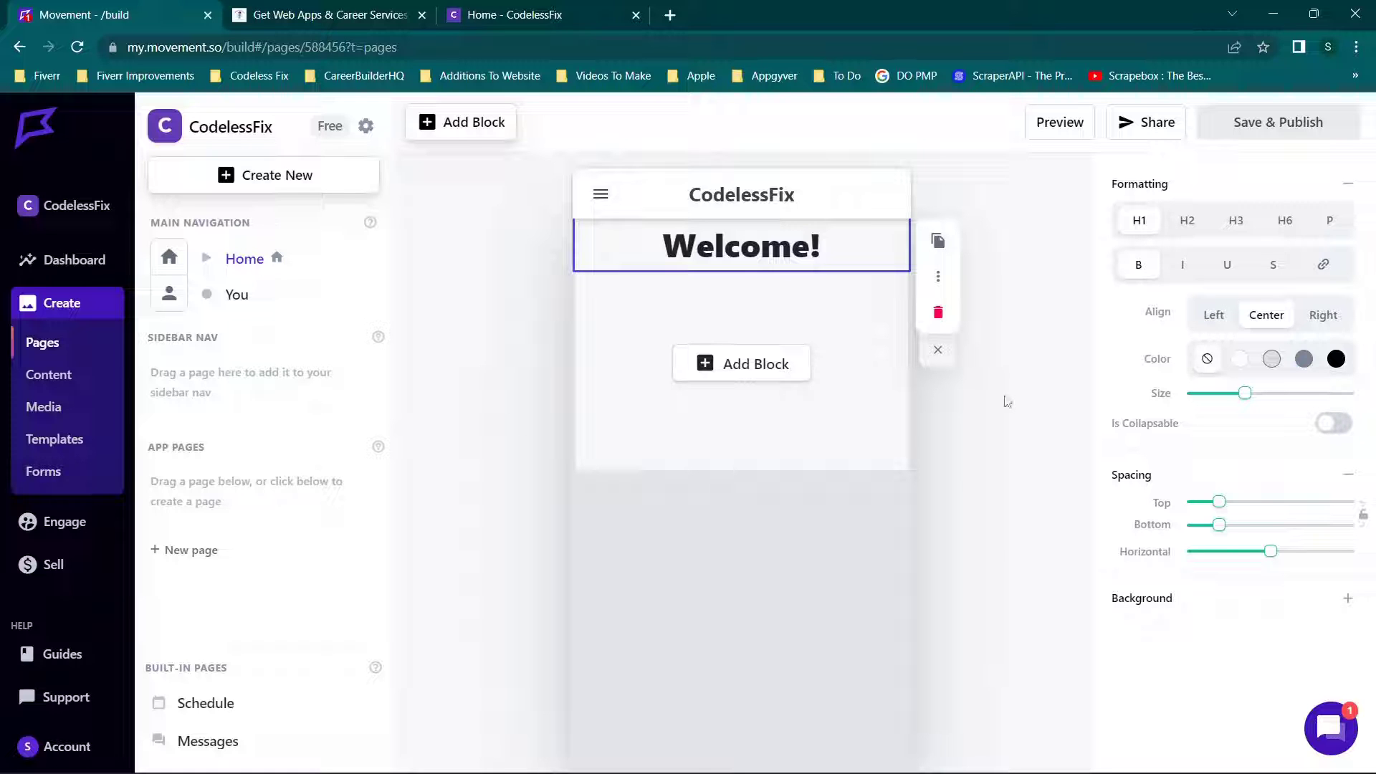
- Add the large-card horizontal scroll content block below the "Welcome!" heading
{"action": "left_click", "coordinate": [695, 369]}
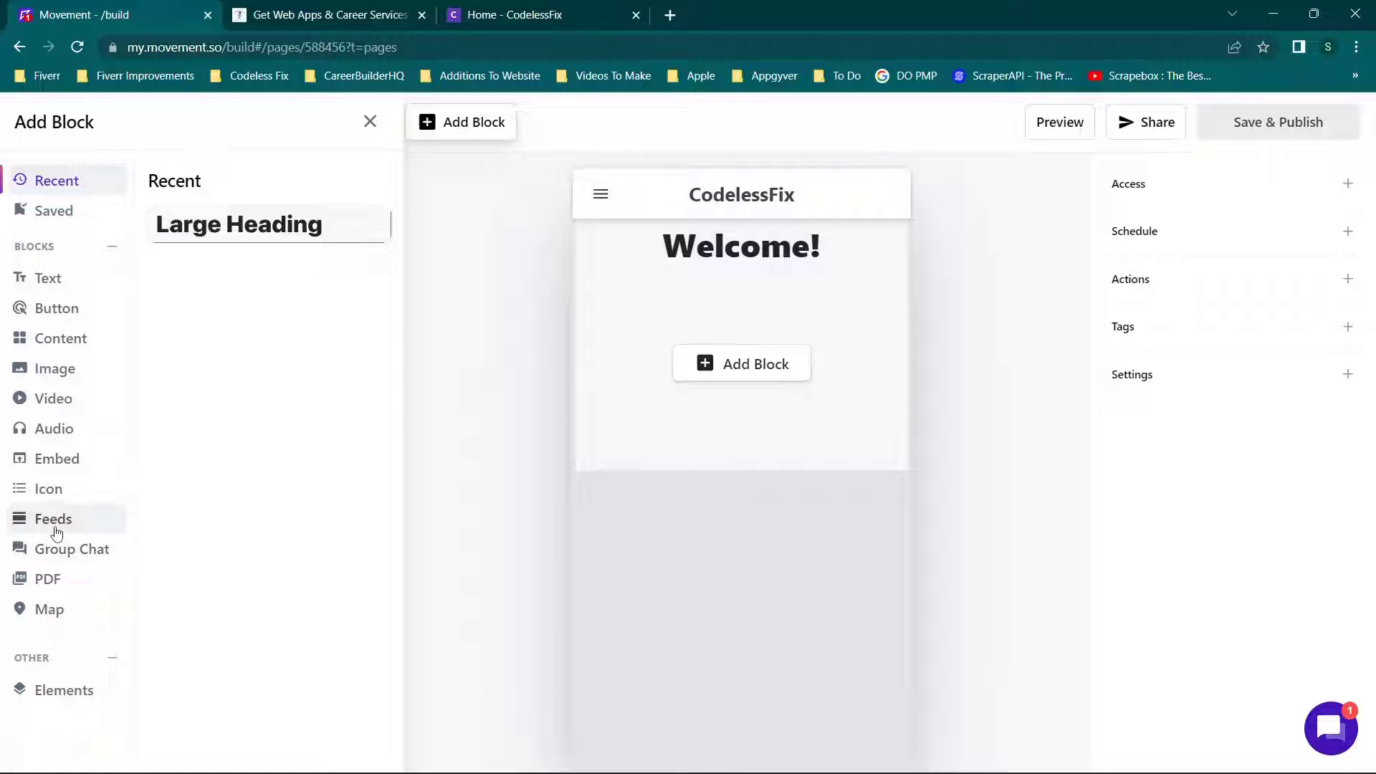
{"action": "left_click", "coordinate": [69, 337]}
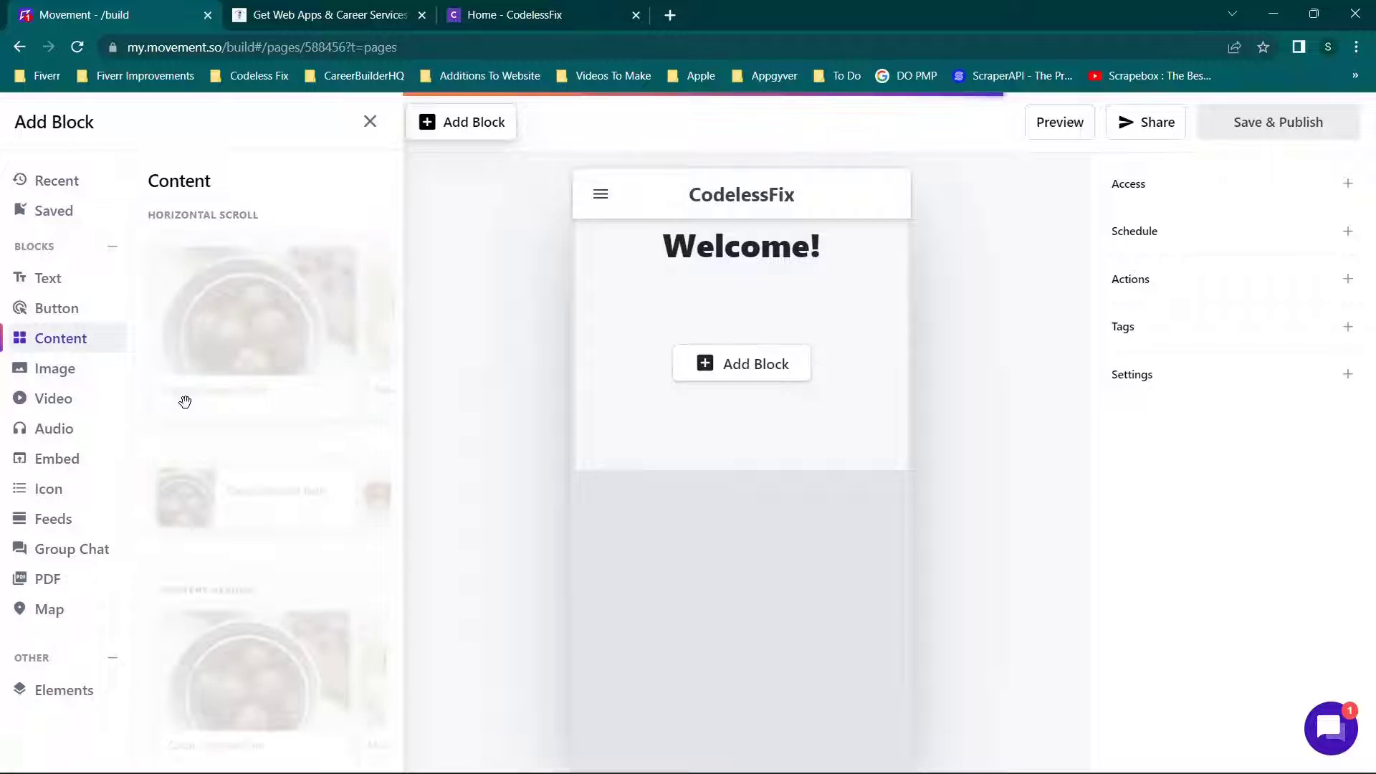
{"action": "scroll", "coordinate": [281, 358], "scroll_direction": "down", "scroll_amount": 2}
{"action": "scroll", "coordinate": [280, 359], "scroll_direction": "up", "scroll_amount": 2}
{"action": "left_click", "coordinate": [281, 359]}
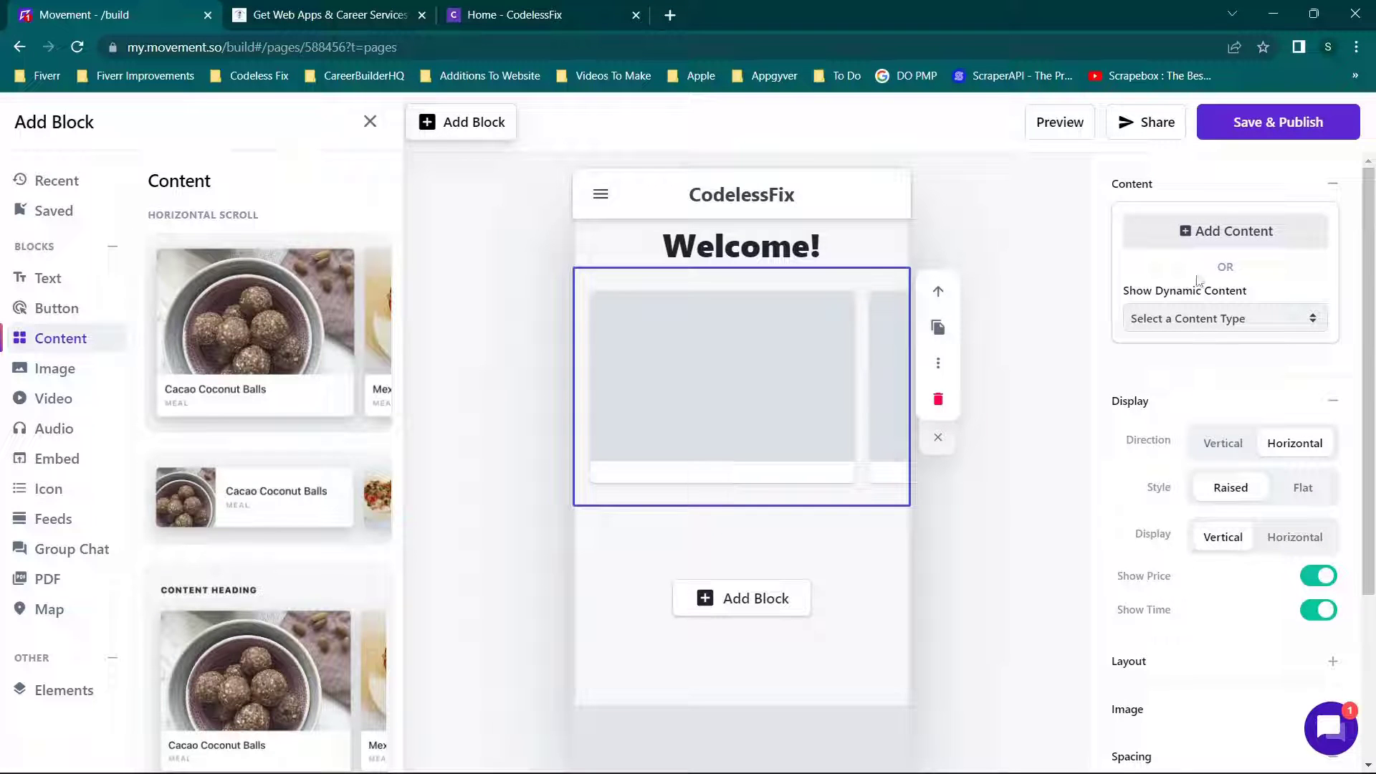
- Check which dynamic content types the new content block offers and close the block picker
{"action": "left_click", "coordinate": [1186, 326]}
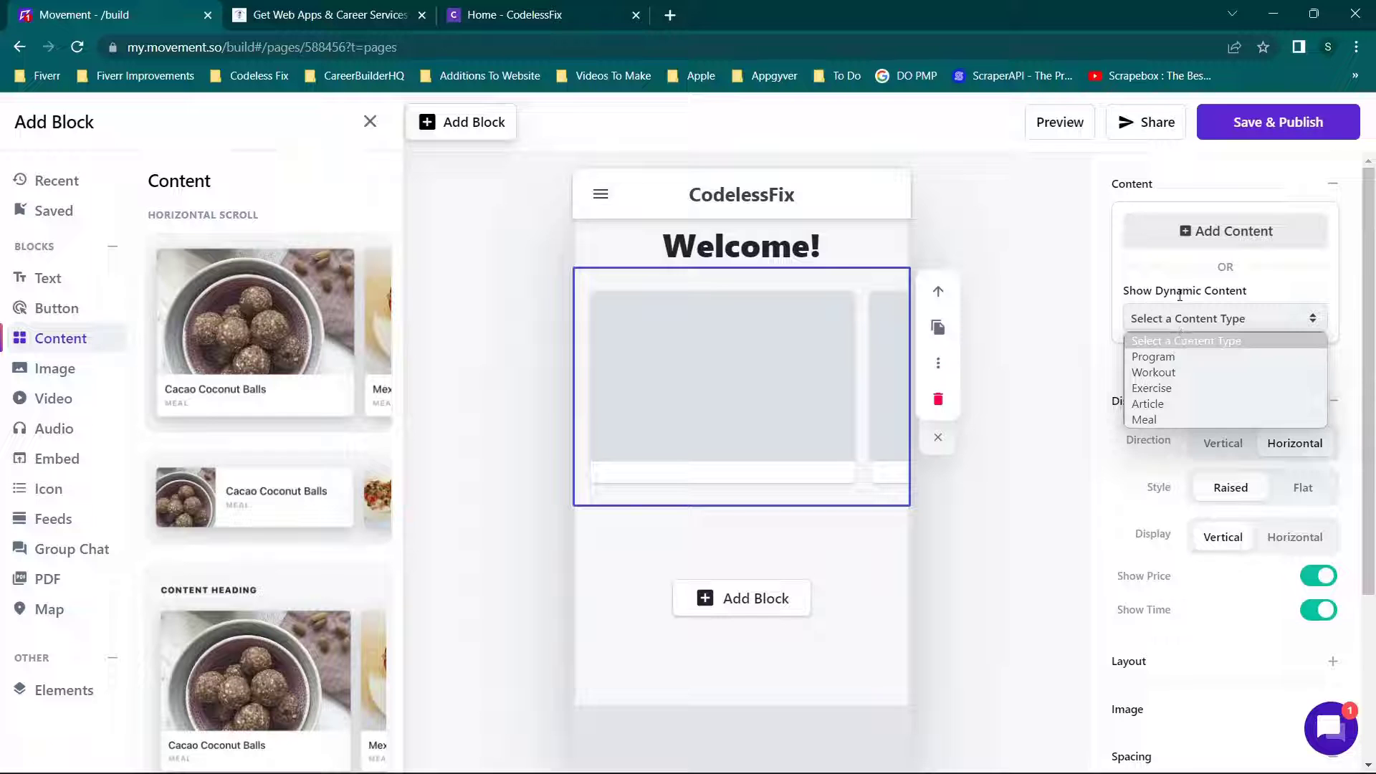
{"action": "left_click", "coordinate": [369, 121]}
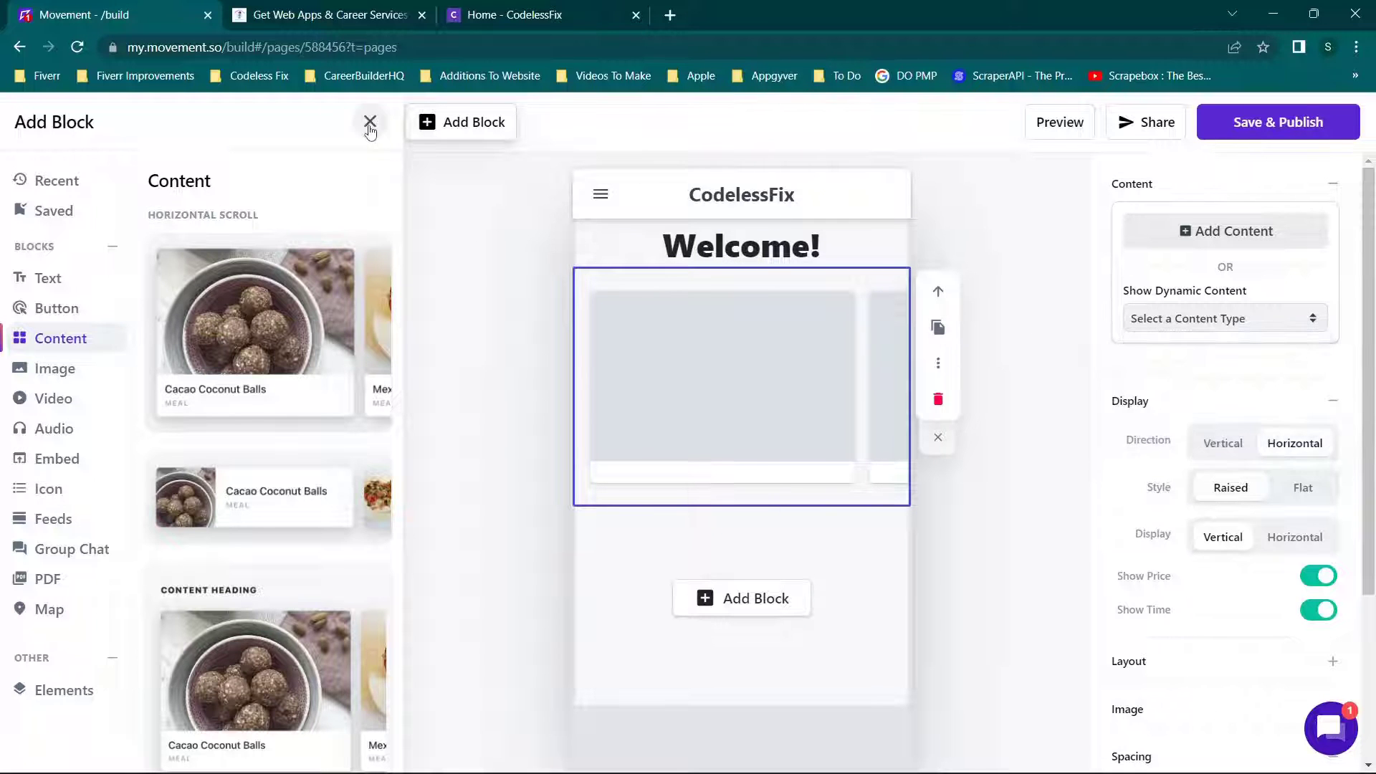
{"action": "left_click", "coordinate": [370, 122]}
- Open the content picker for the content block and browse the list of available exercises
{"action": "left_click", "coordinate": [1226, 230]}
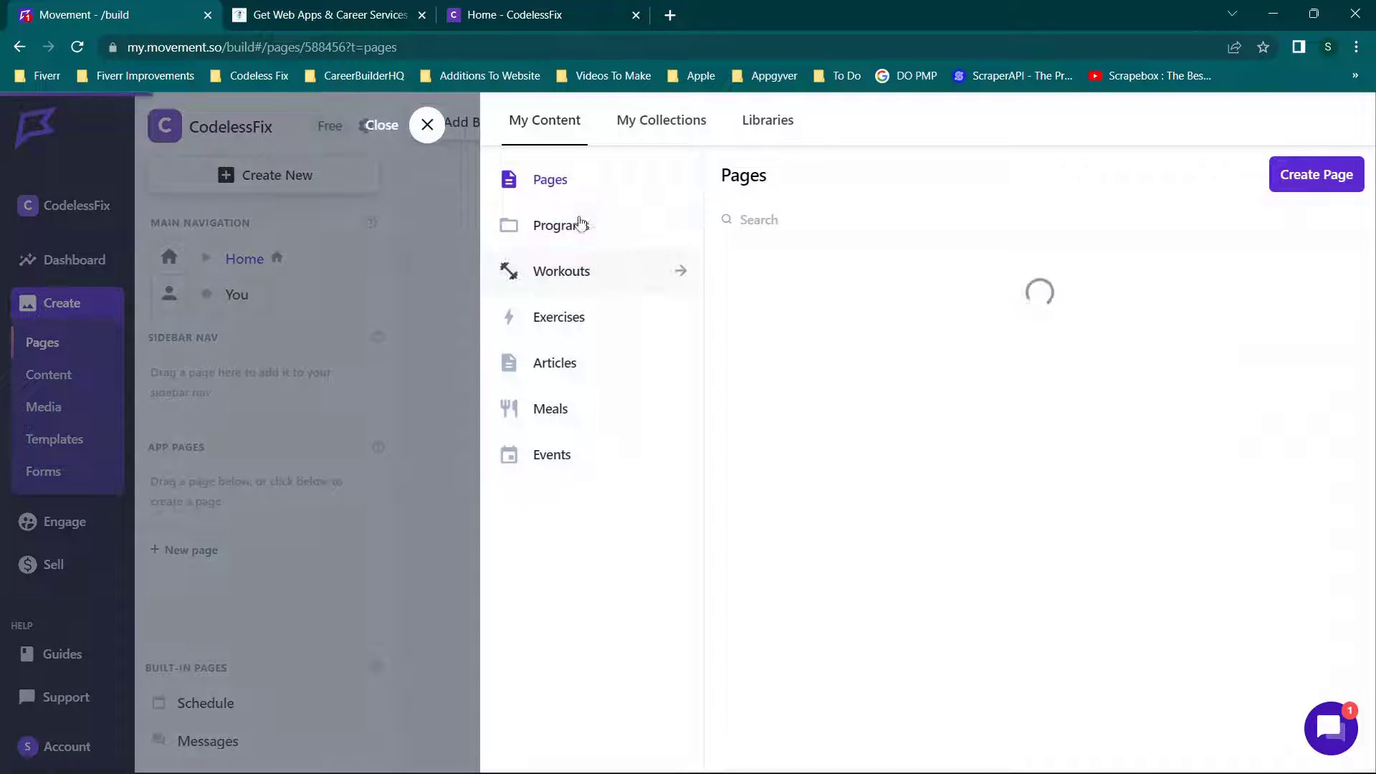
{"action": "left_click", "coordinate": [563, 315]}
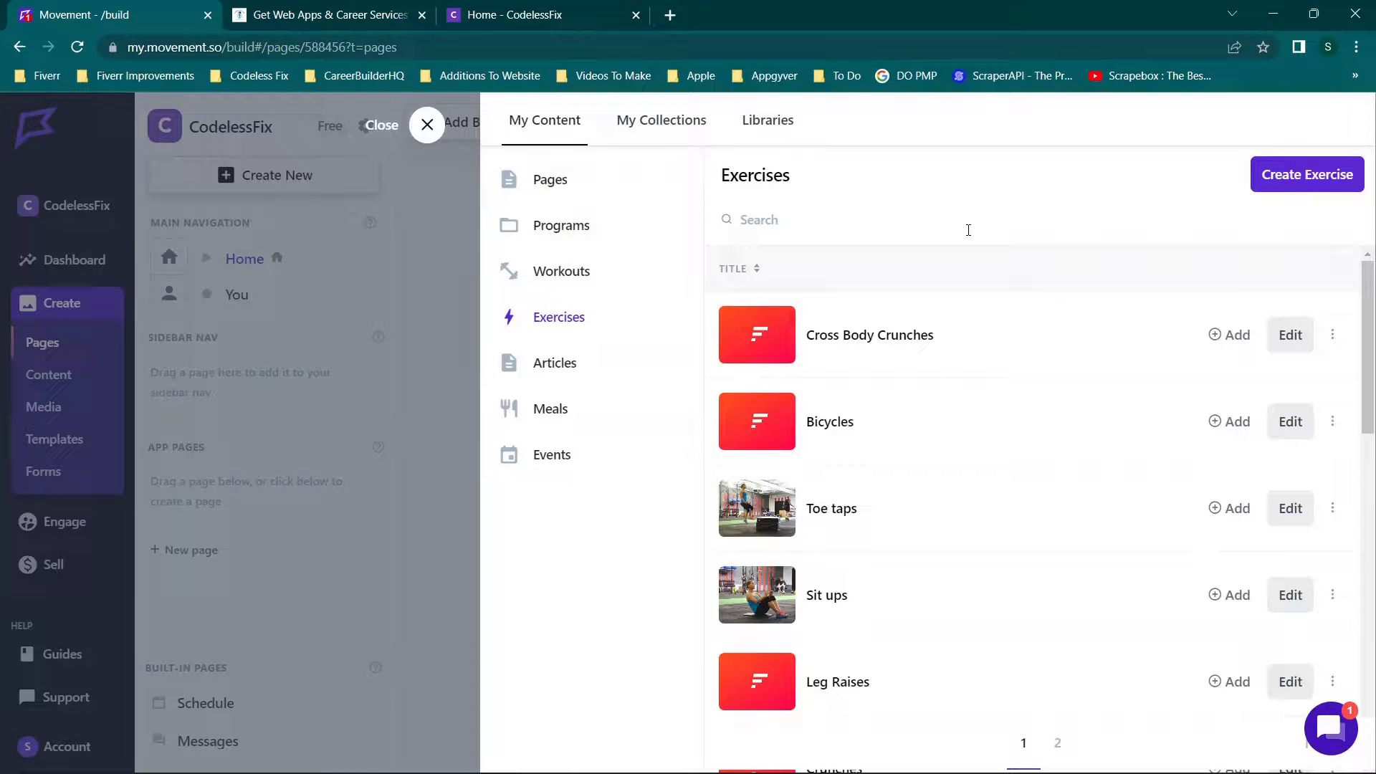
{"action": "scroll", "coordinate": [938, 397], "scroll_direction": "down", "scroll_amount": 15}
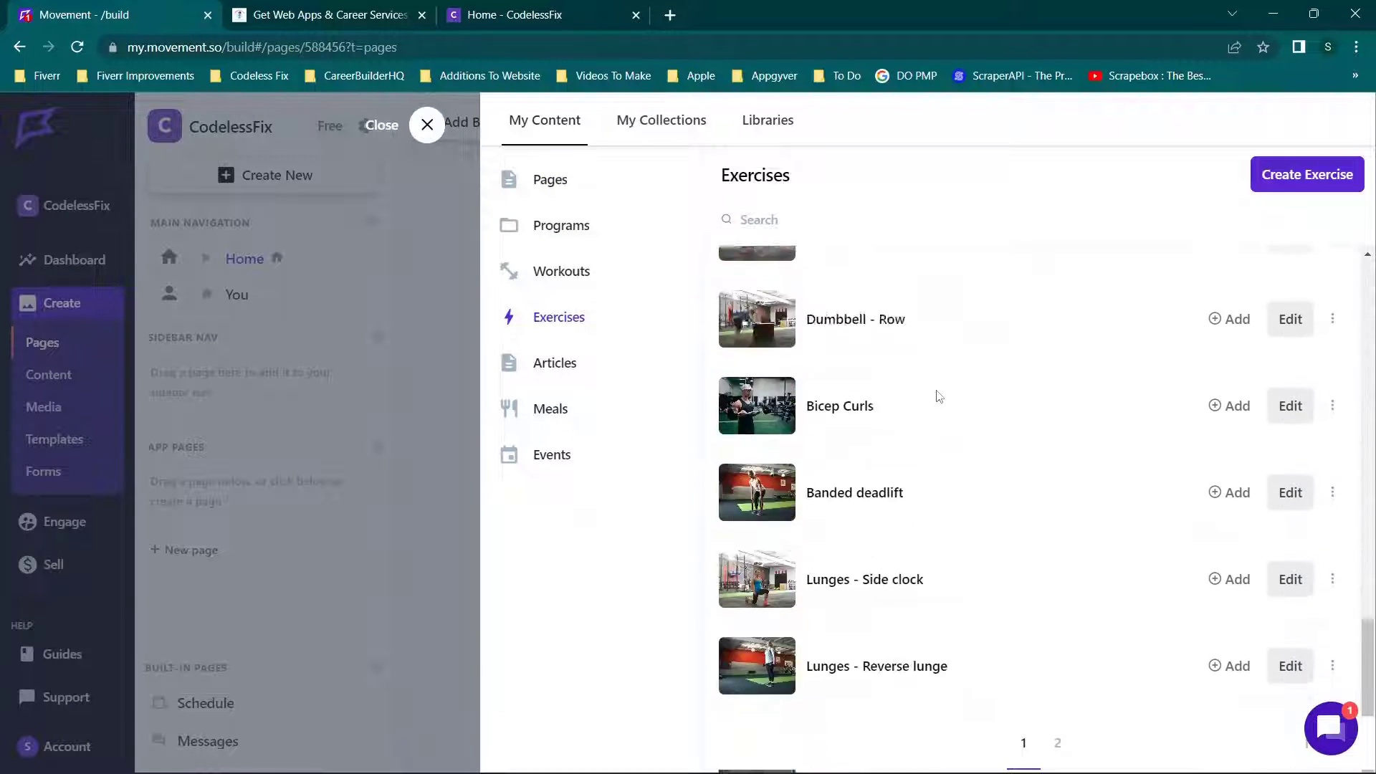
{"action": "scroll", "coordinate": [888, 405], "scroll_direction": "up", "scroll_amount": 5}
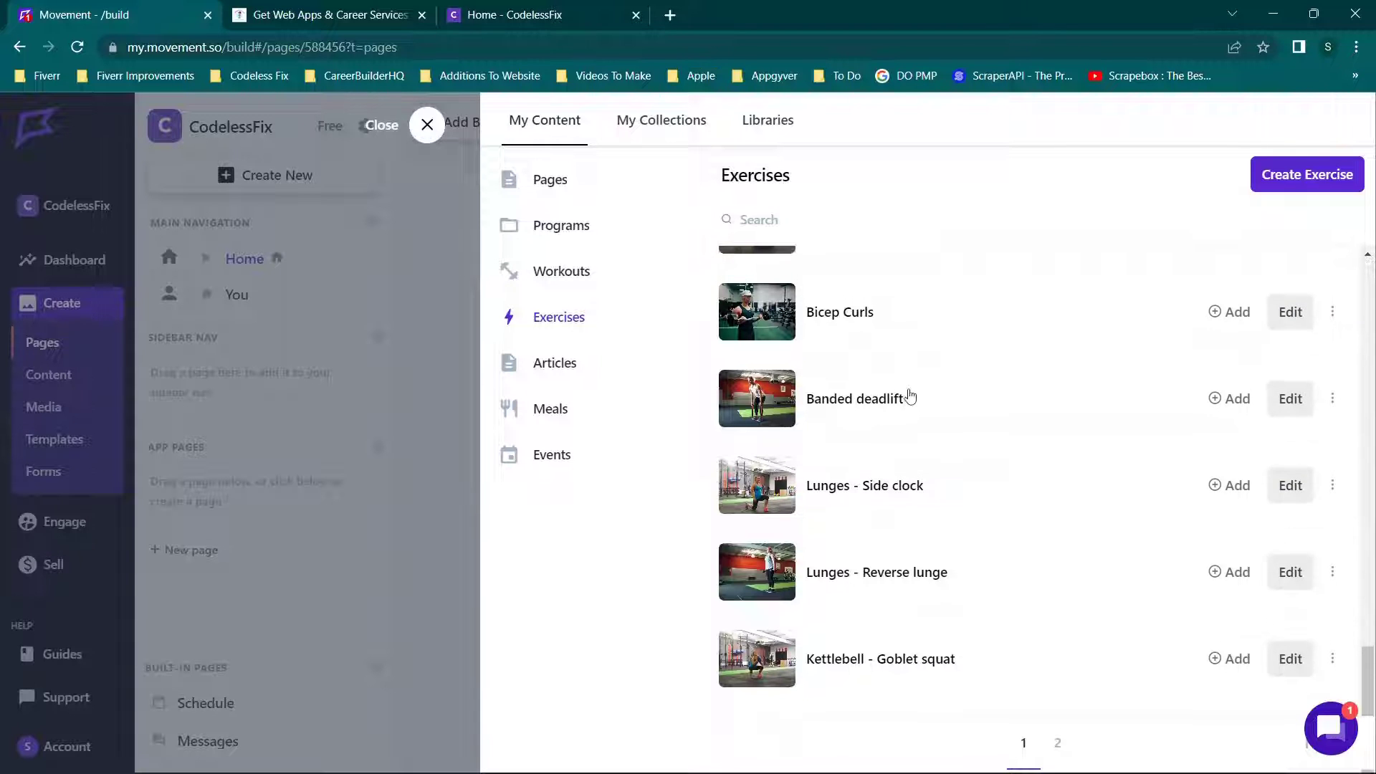
{"action": "scroll", "coordinate": [910, 396], "scroll_direction": "up", "scroll_amount": 10}
{"action": "scroll", "coordinate": [910, 396], "scroll_direction": "down", "scroll_amount": 2}
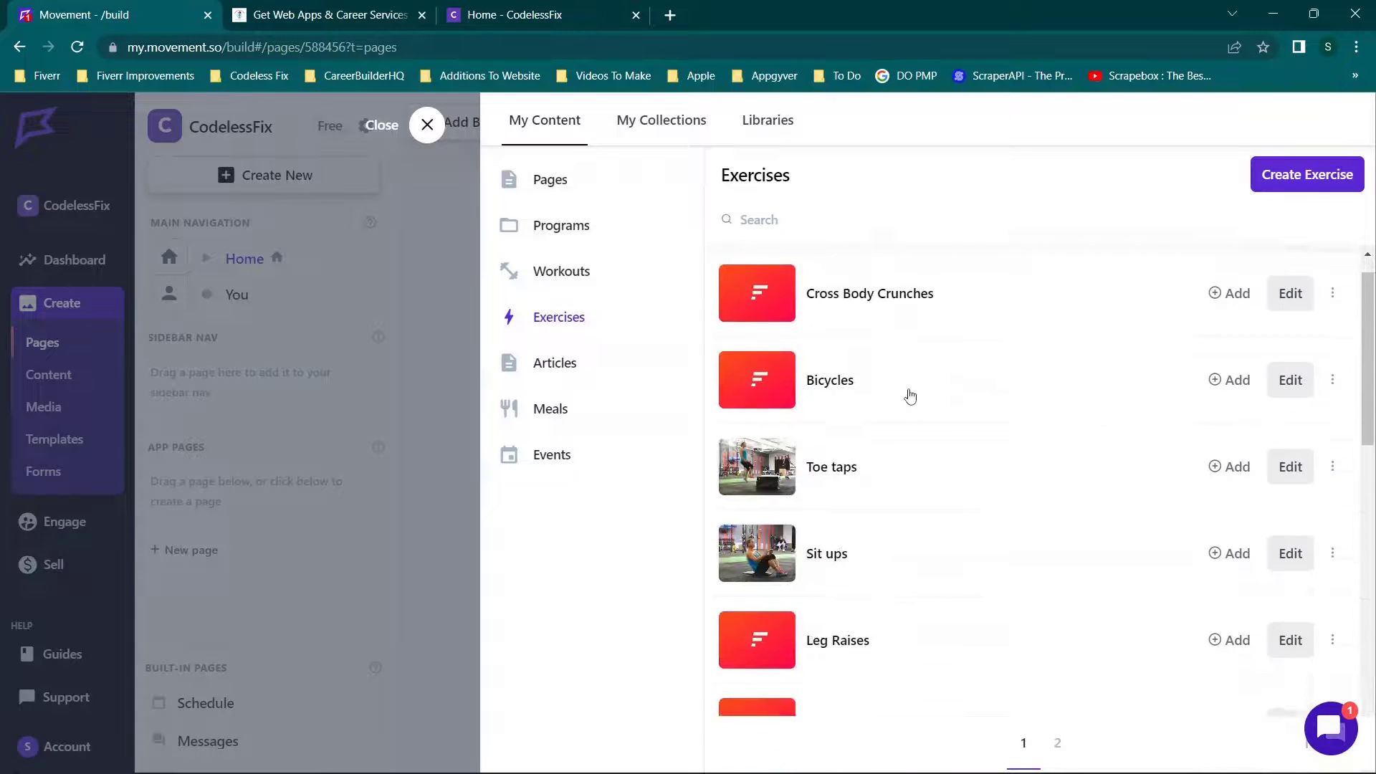
{"action": "scroll", "coordinate": [910, 396], "scroll_direction": "down", "scroll_amount": 3}
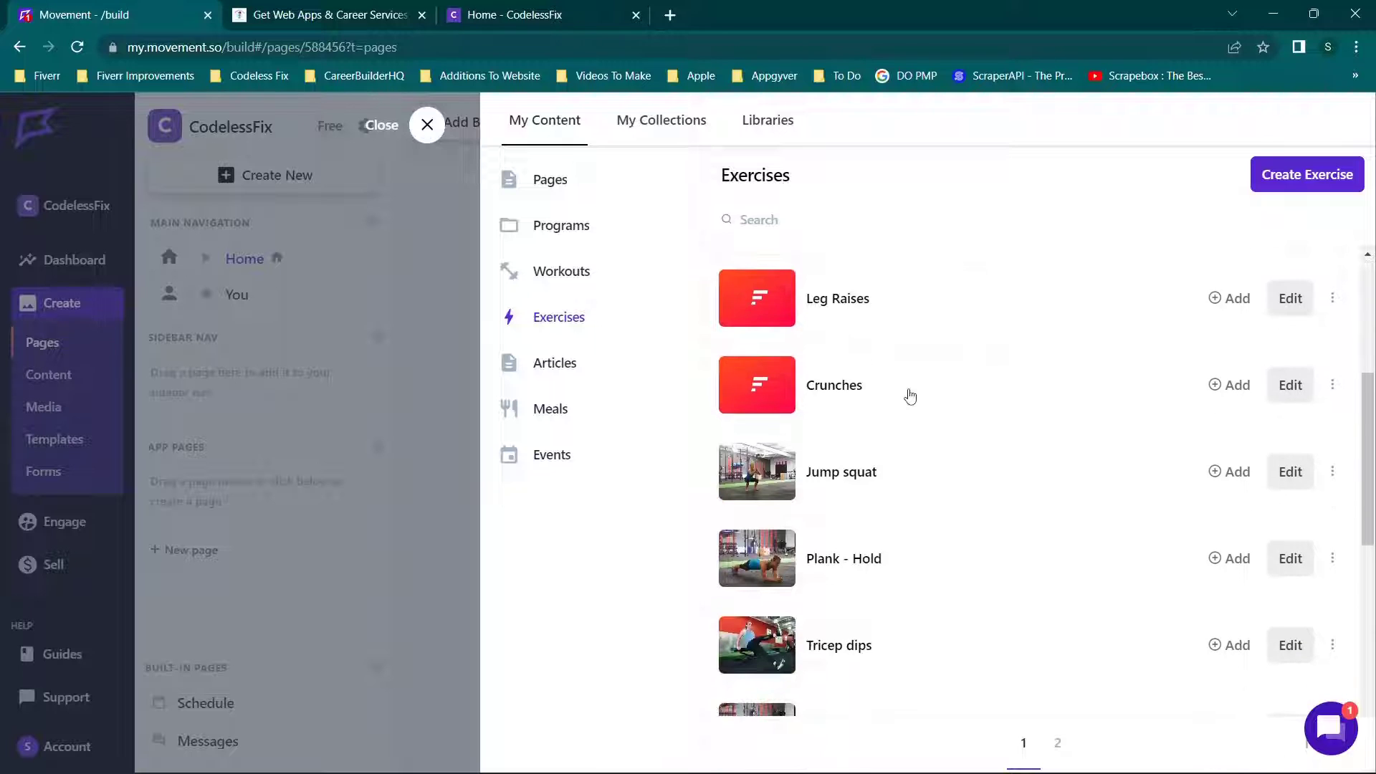
{"action": "scroll", "coordinate": [910, 396], "scroll_direction": "down", "scroll_amount": 1}
{"action": "scroll", "coordinate": [910, 396], "scroll_direction": "up", "scroll_amount": 1}
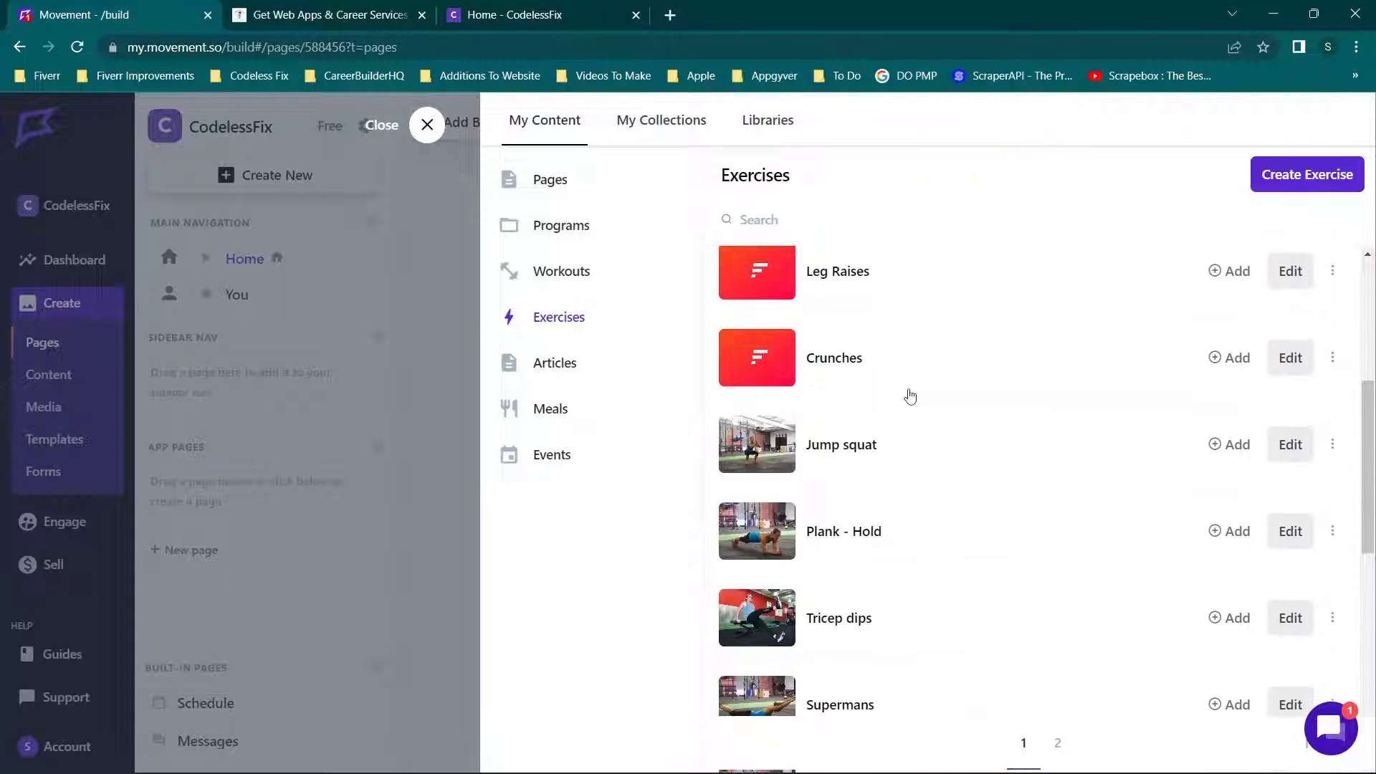
{"action": "scroll", "coordinate": [910, 396], "scroll_direction": "up", "scroll_amount": 2}
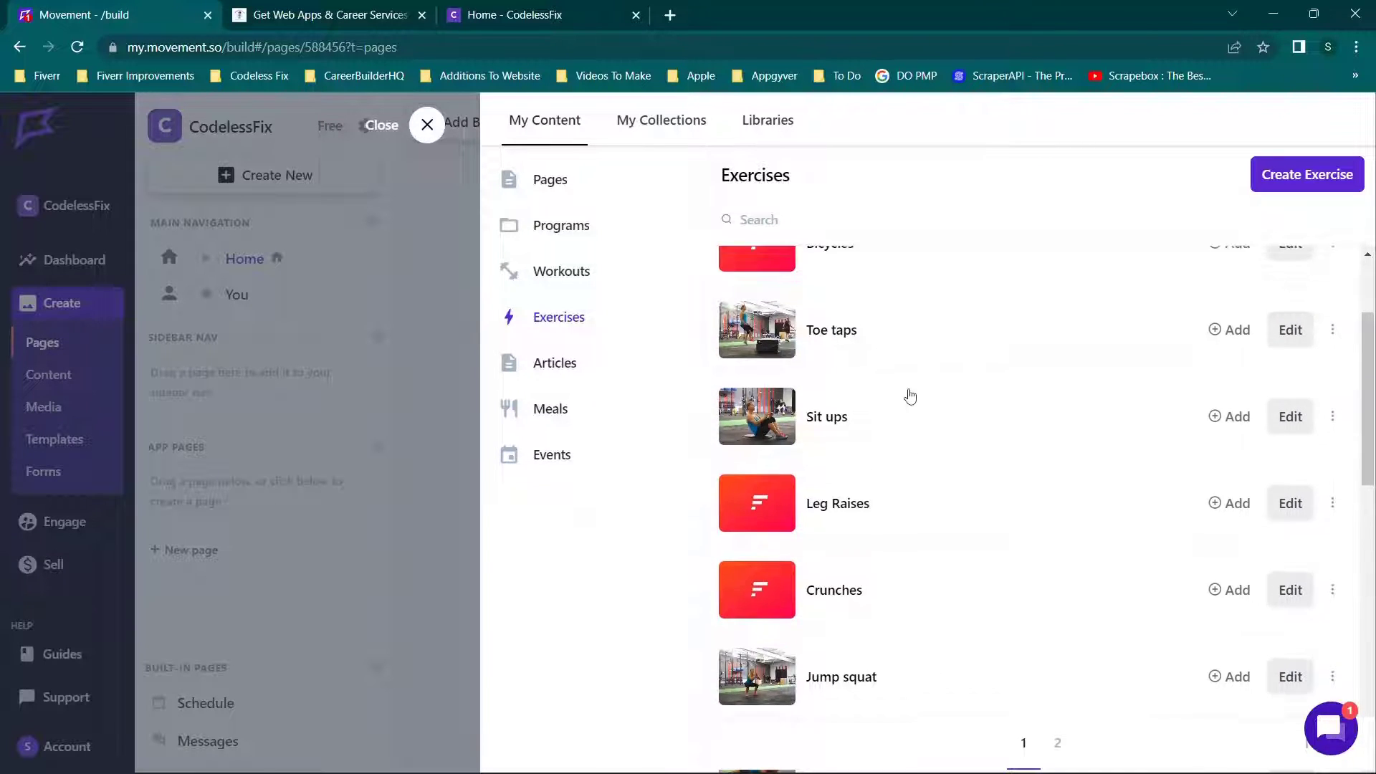
{"action": "scroll", "coordinate": [910, 396], "scroll_direction": "down", "scroll_amount": 2}
{"action": "scroll", "coordinate": [910, 397], "scroll_direction": "down", "scroll_amount": 5}
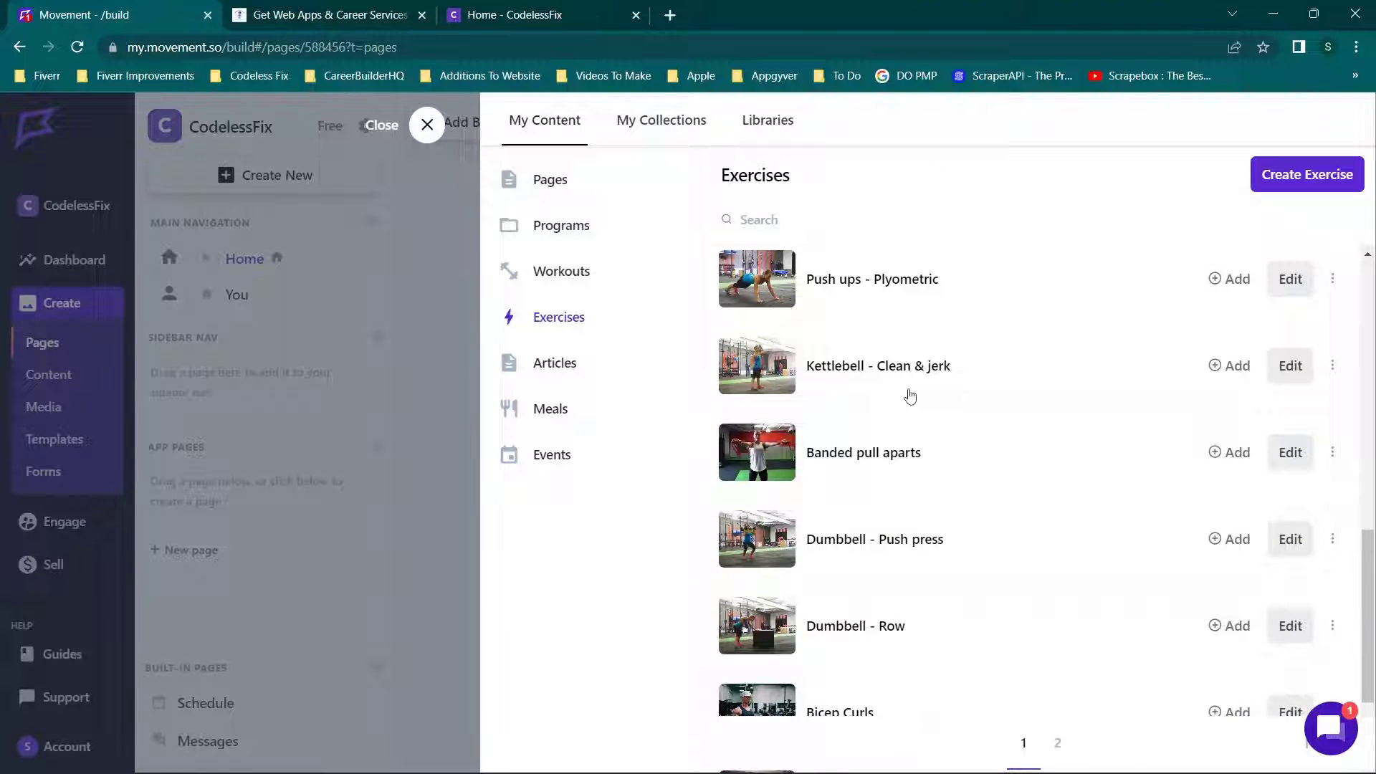
{"action": "scroll", "coordinate": [910, 397], "scroll_direction": "down", "scroll_amount": 5}
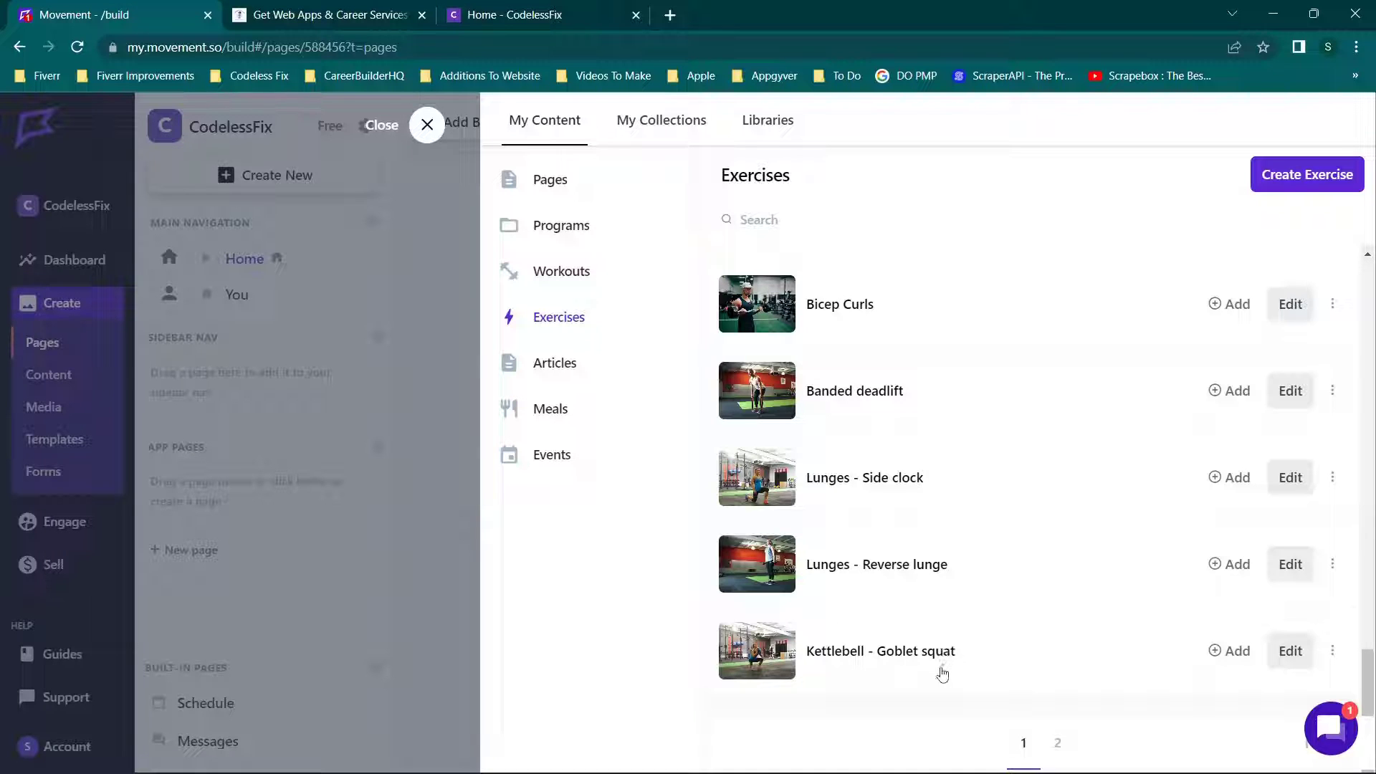
- Add the exercises Kettlebell - Goblet squat, Lunges - Reverse lunge, Lunges - Side clock and Jump squat to the content block, then close the content picker
{"action": "left_click", "coordinate": [1234, 652]}
{"action": "left_click", "coordinate": [1231, 564]}
{"action": "left_click", "coordinate": [1228, 490]}
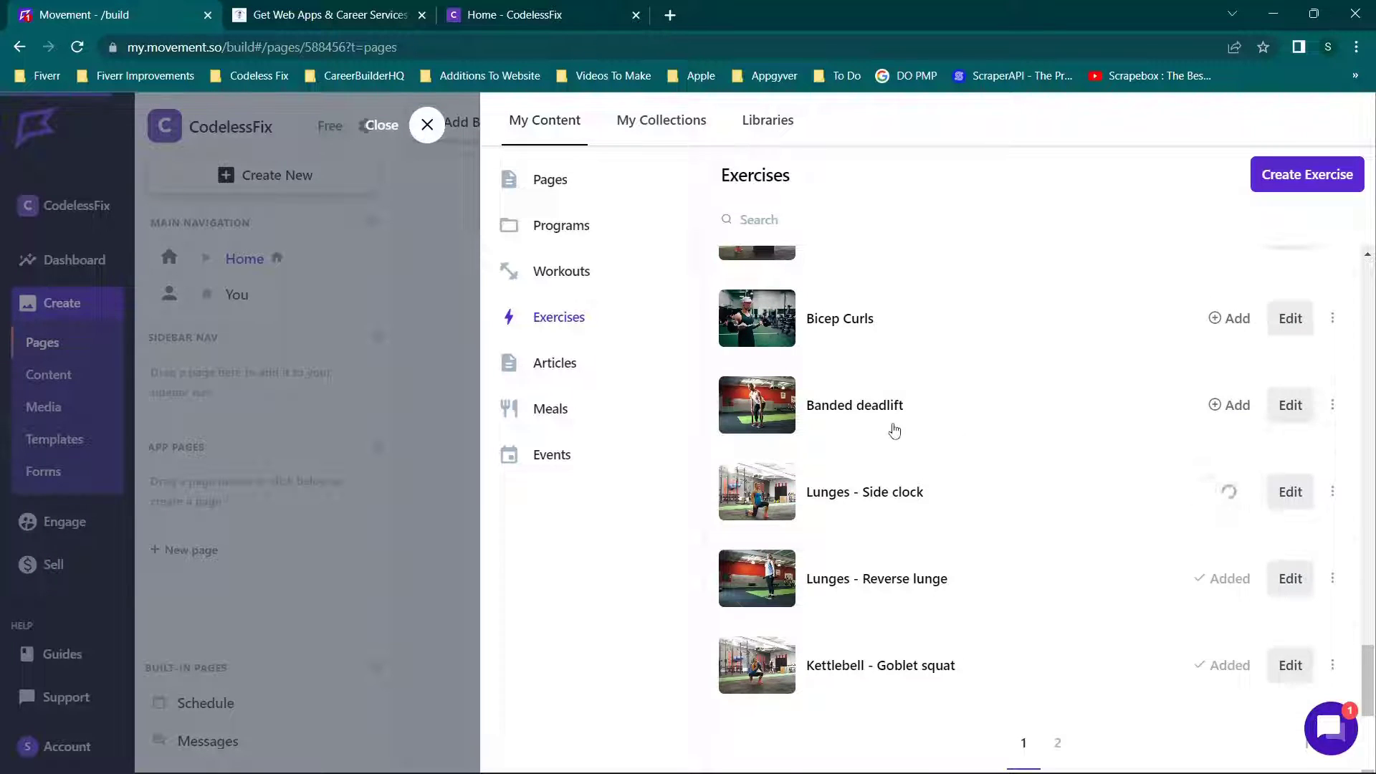
{"action": "scroll", "coordinate": [894, 430], "scroll_direction": "up", "scroll_amount": 3}
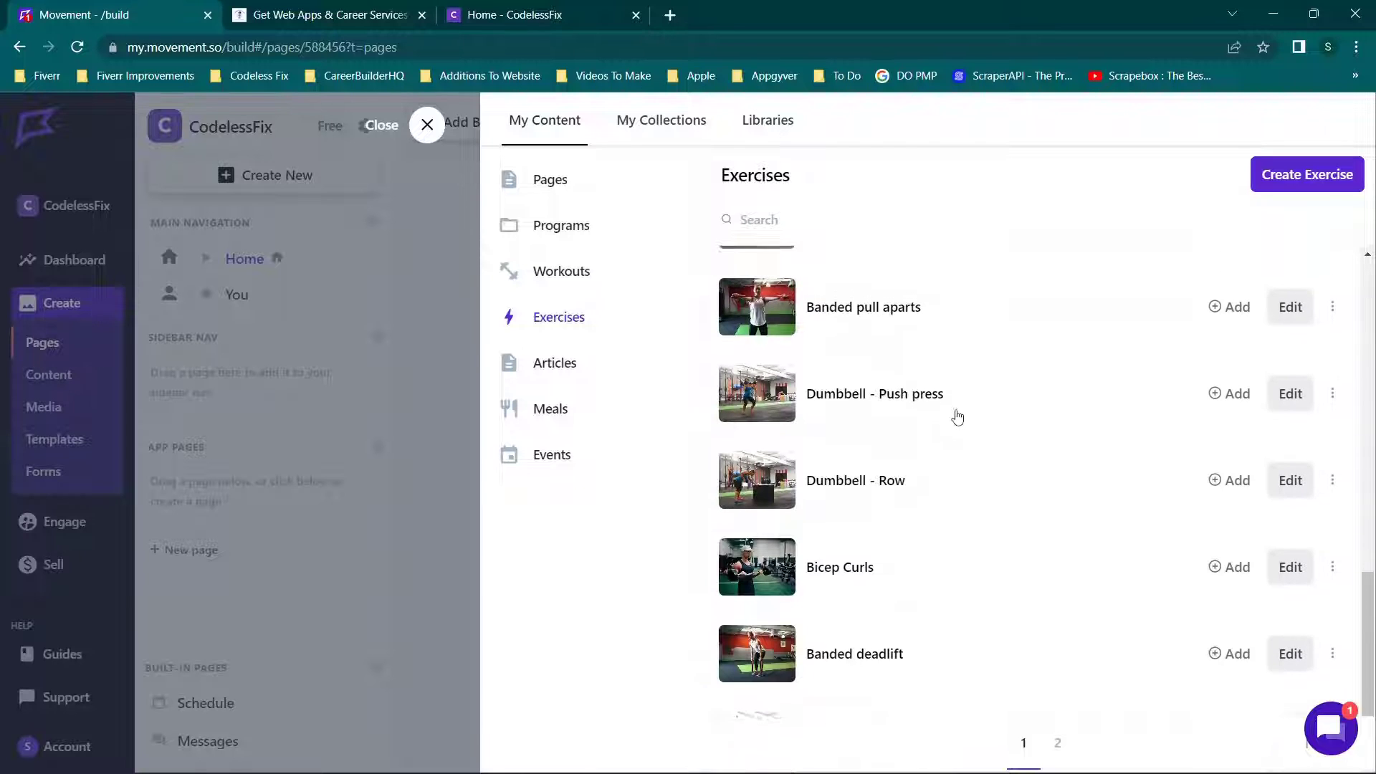
{"action": "scroll", "coordinate": [957, 417], "scroll_direction": "up", "scroll_amount": 4}
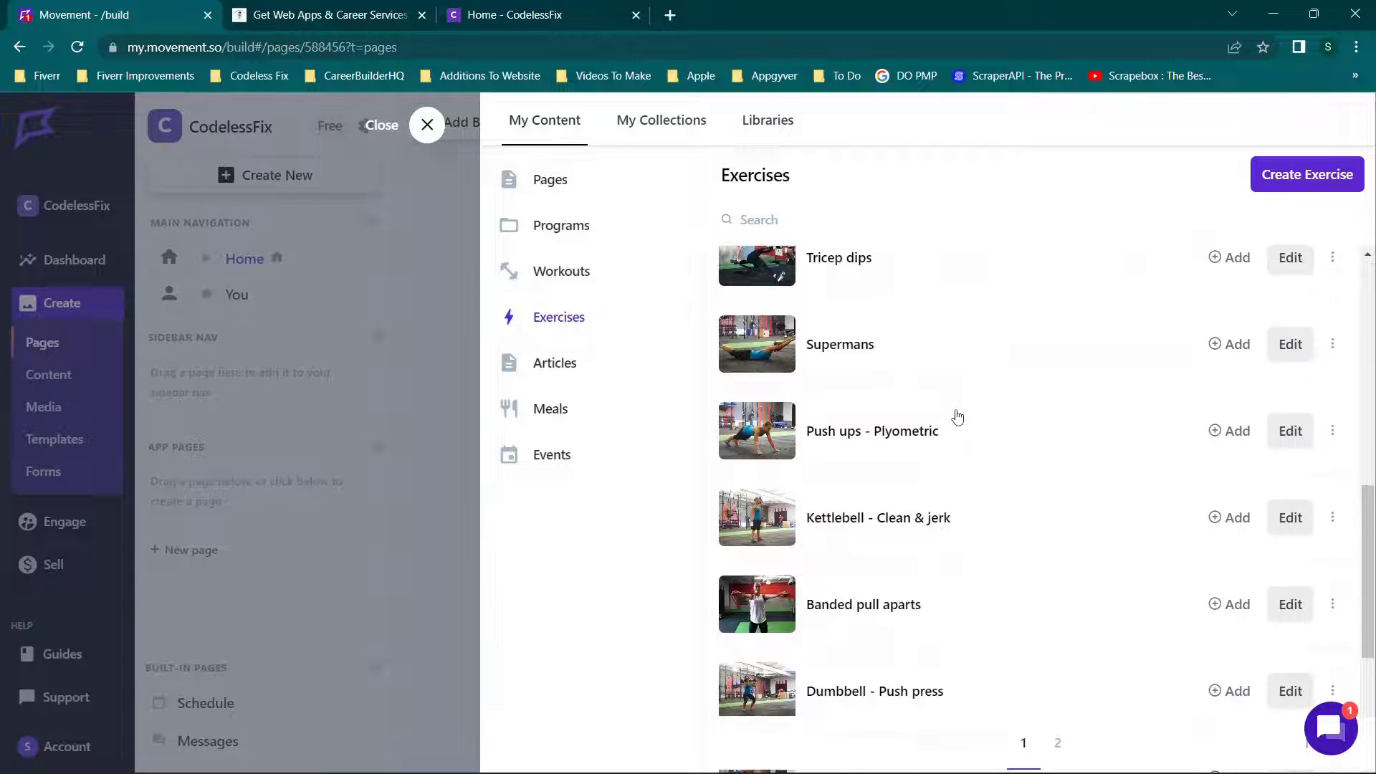
{"action": "scroll", "coordinate": [958, 417], "scroll_direction": "up", "scroll_amount": 4}
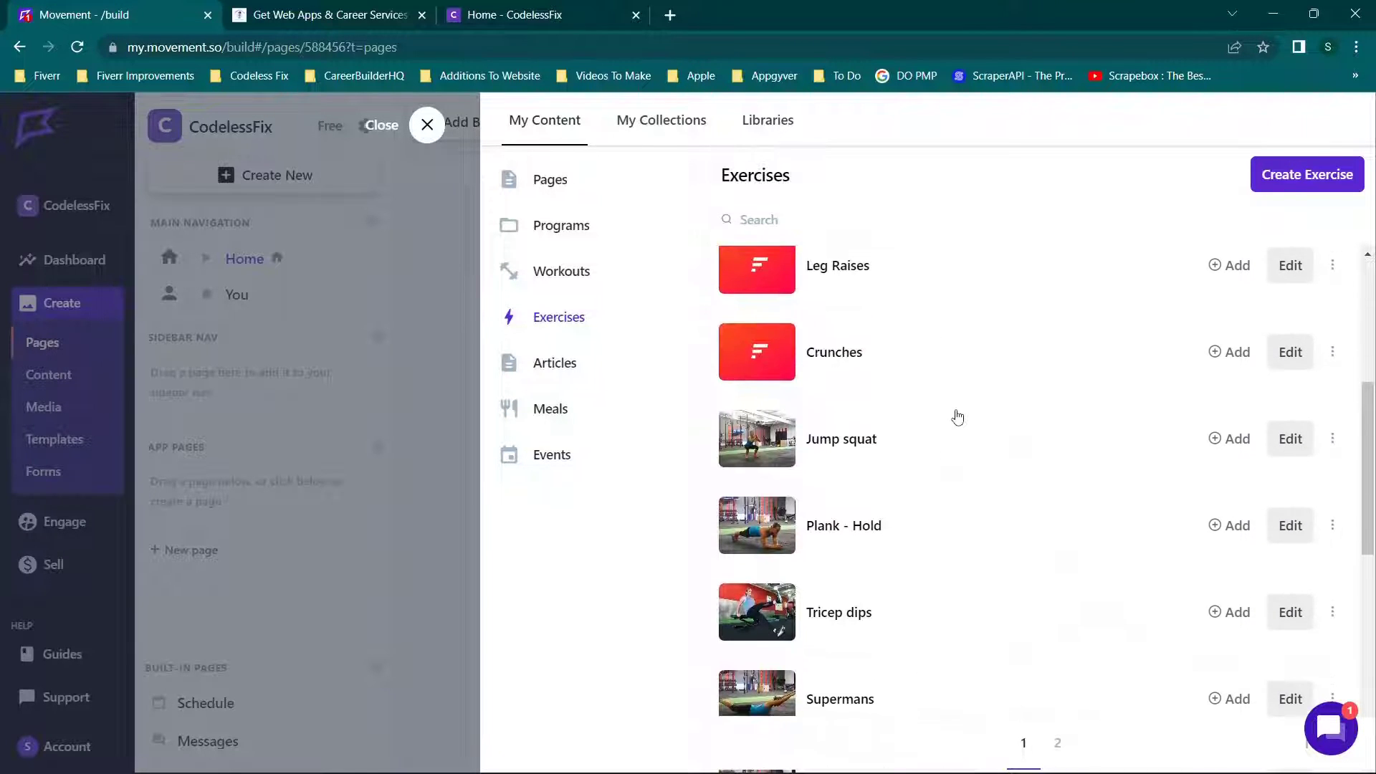
{"action": "left_click", "coordinate": [1230, 438]}
{"action": "left_click", "coordinate": [427, 125]}
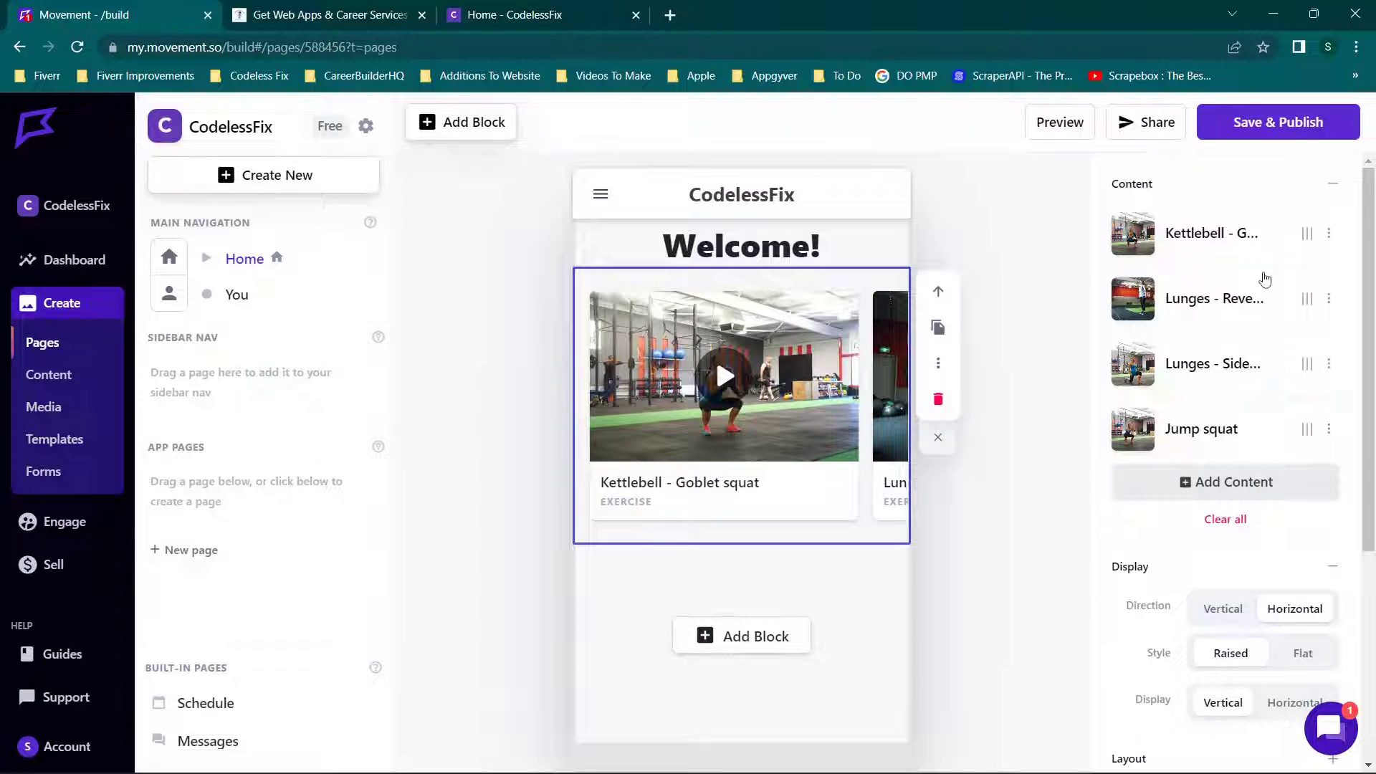
- Try the Vertical direction, Flat style and Horizontal display on the exercise block, switching each back to its original option
{"action": "left_click", "coordinate": [1223, 611]}
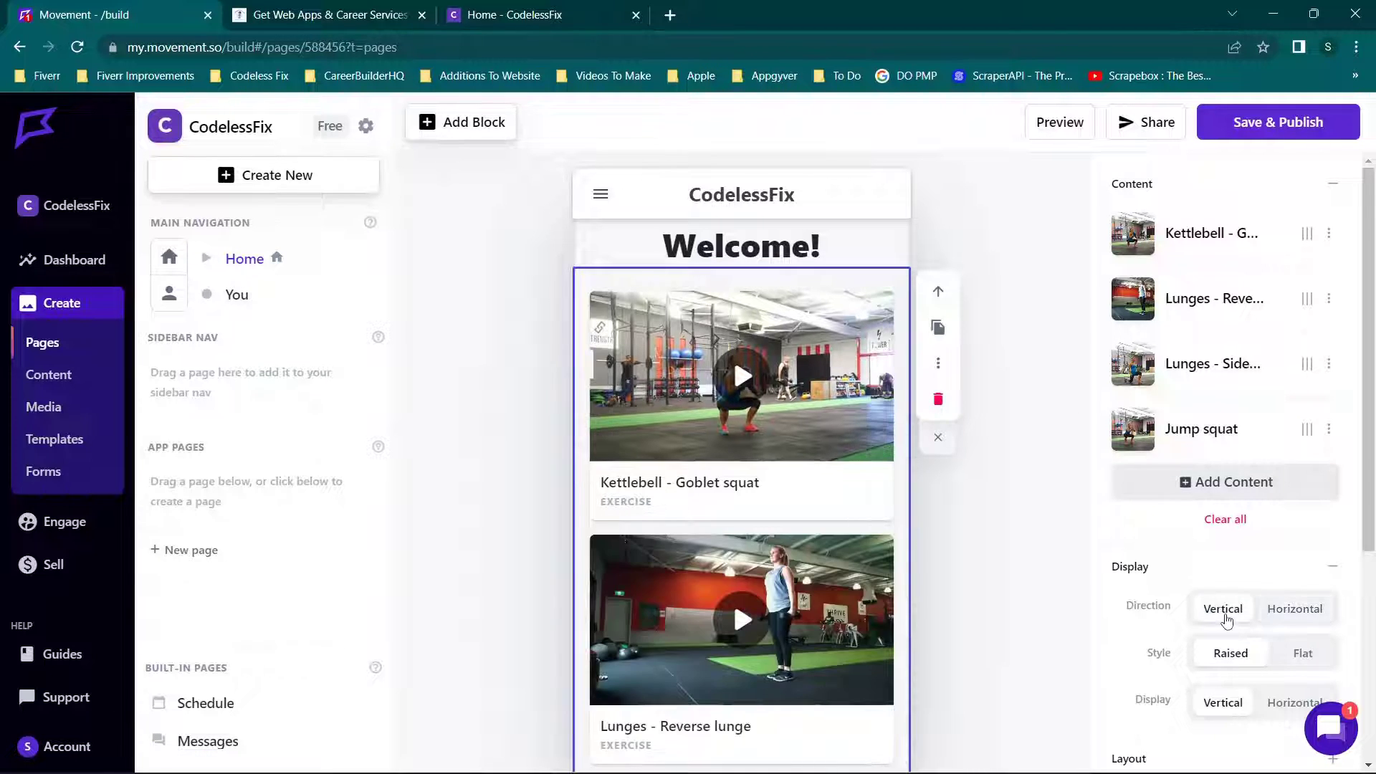
{"action": "left_click", "coordinate": [1293, 609]}
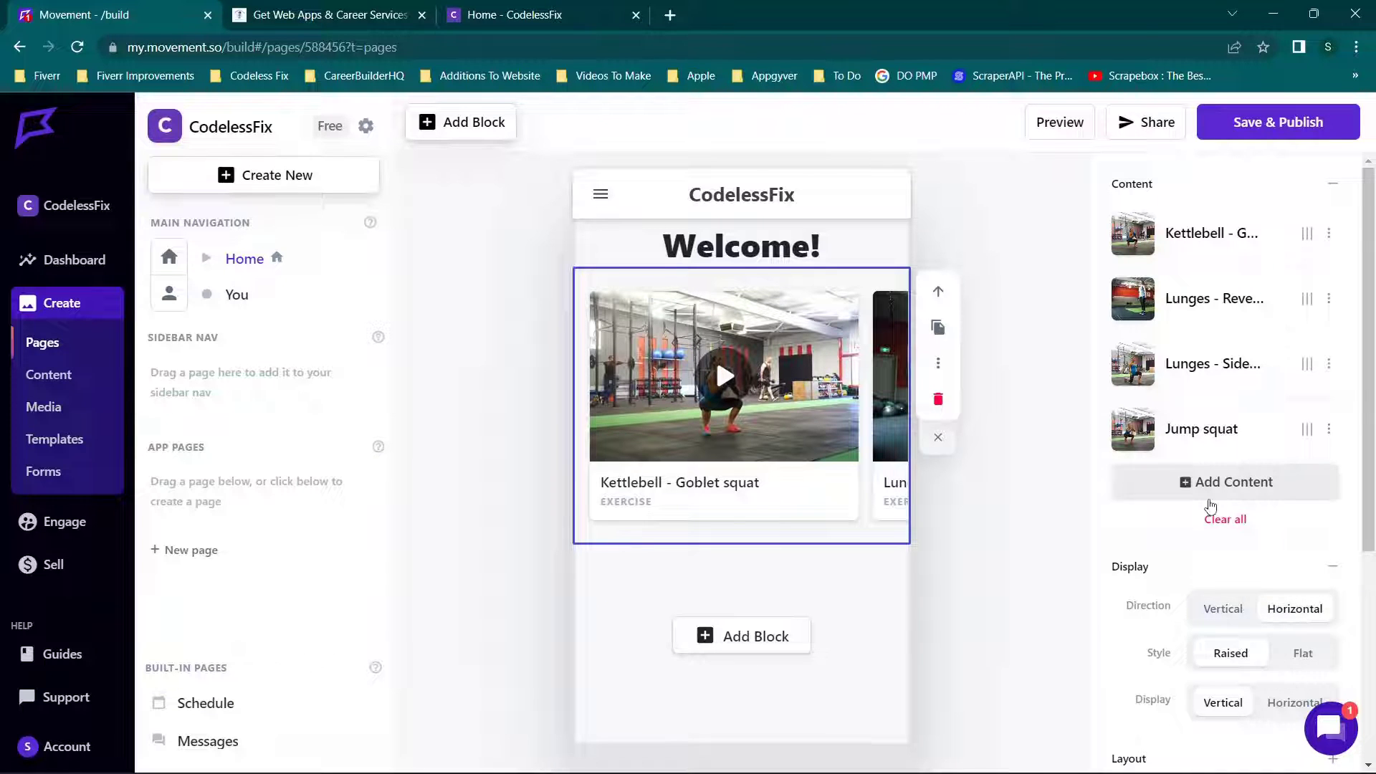
{"action": "scroll", "coordinate": [1213, 506], "scroll_direction": "down", "scroll_amount": 3}
{"action": "left_click", "coordinate": [1302, 448]}
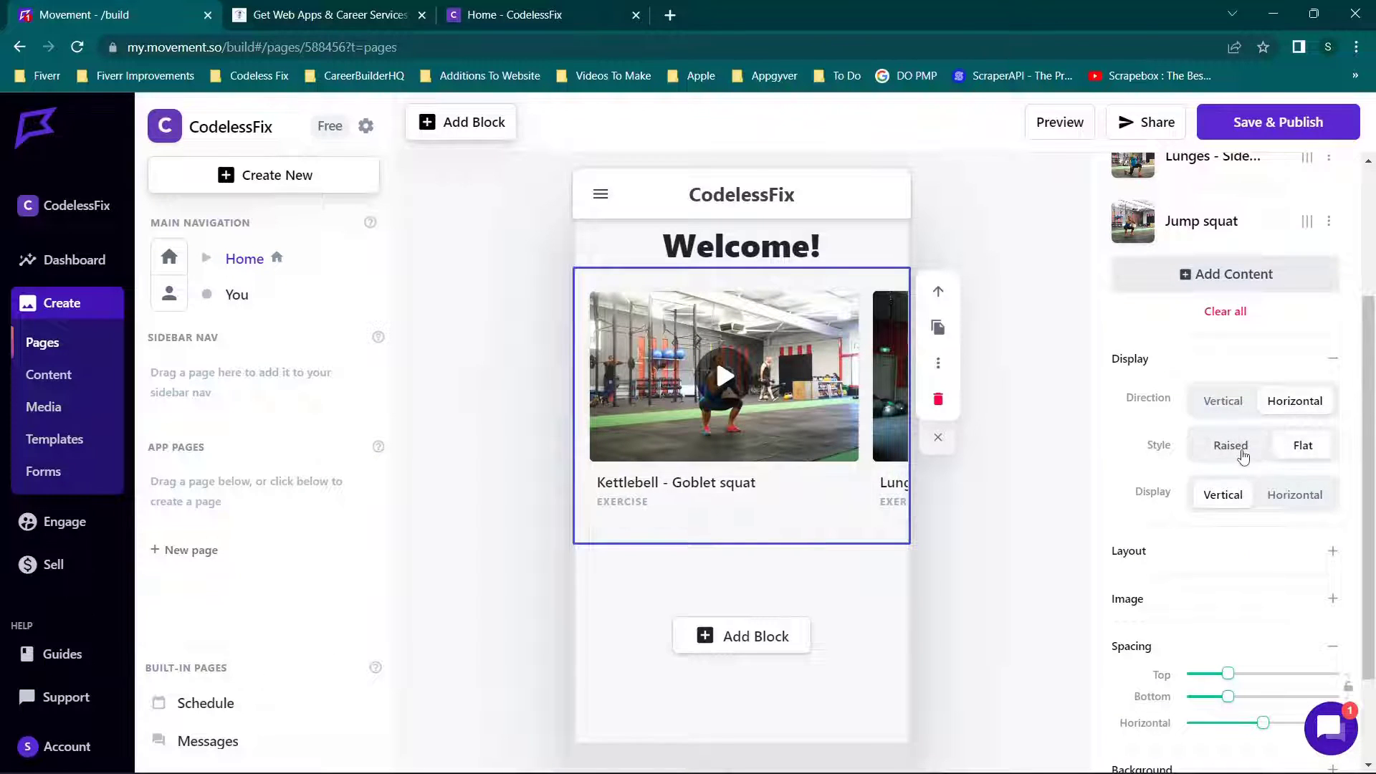
{"action": "left_click", "coordinate": [1233, 447]}
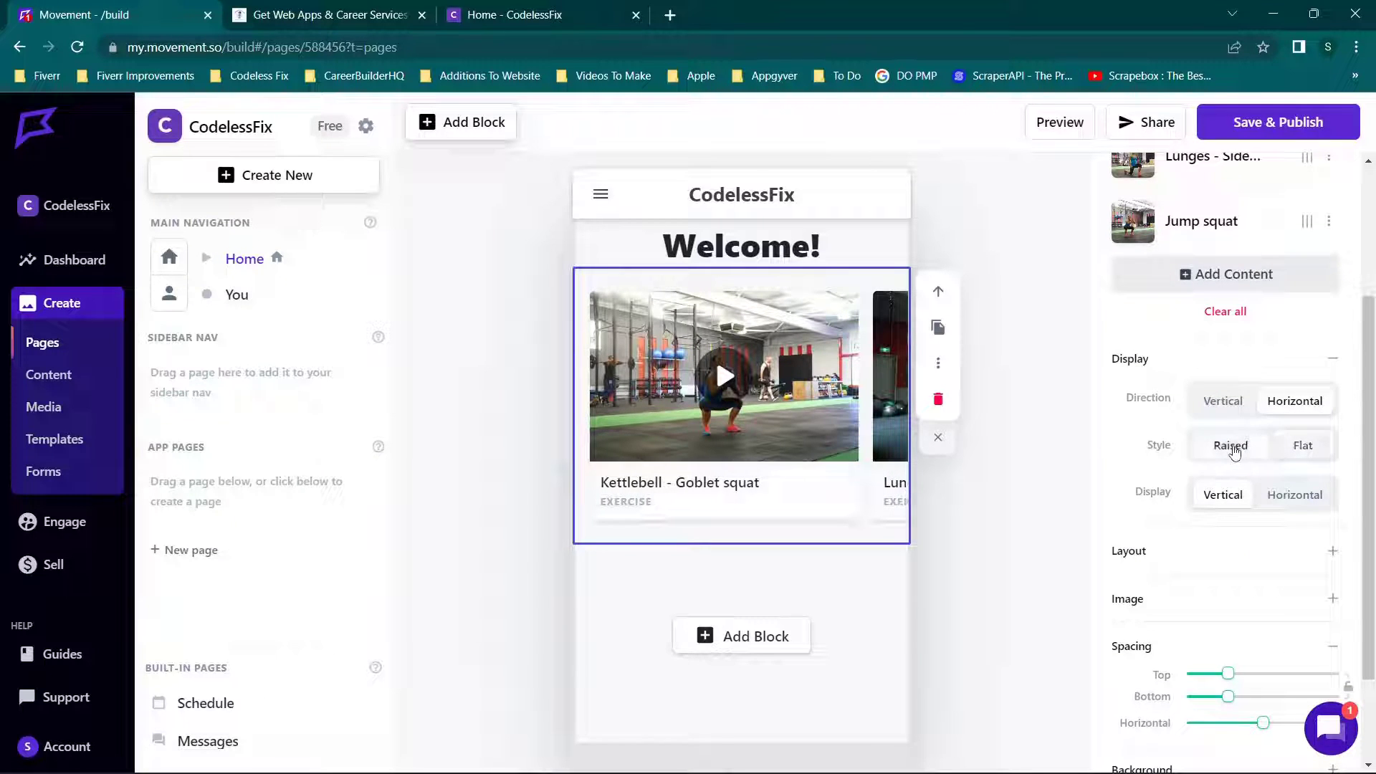
{"action": "scroll", "coordinate": [1280, 472], "scroll_direction": "down", "scroll_amount": 1}
{"action": "left_click", "coordinate": [1280, 467]}
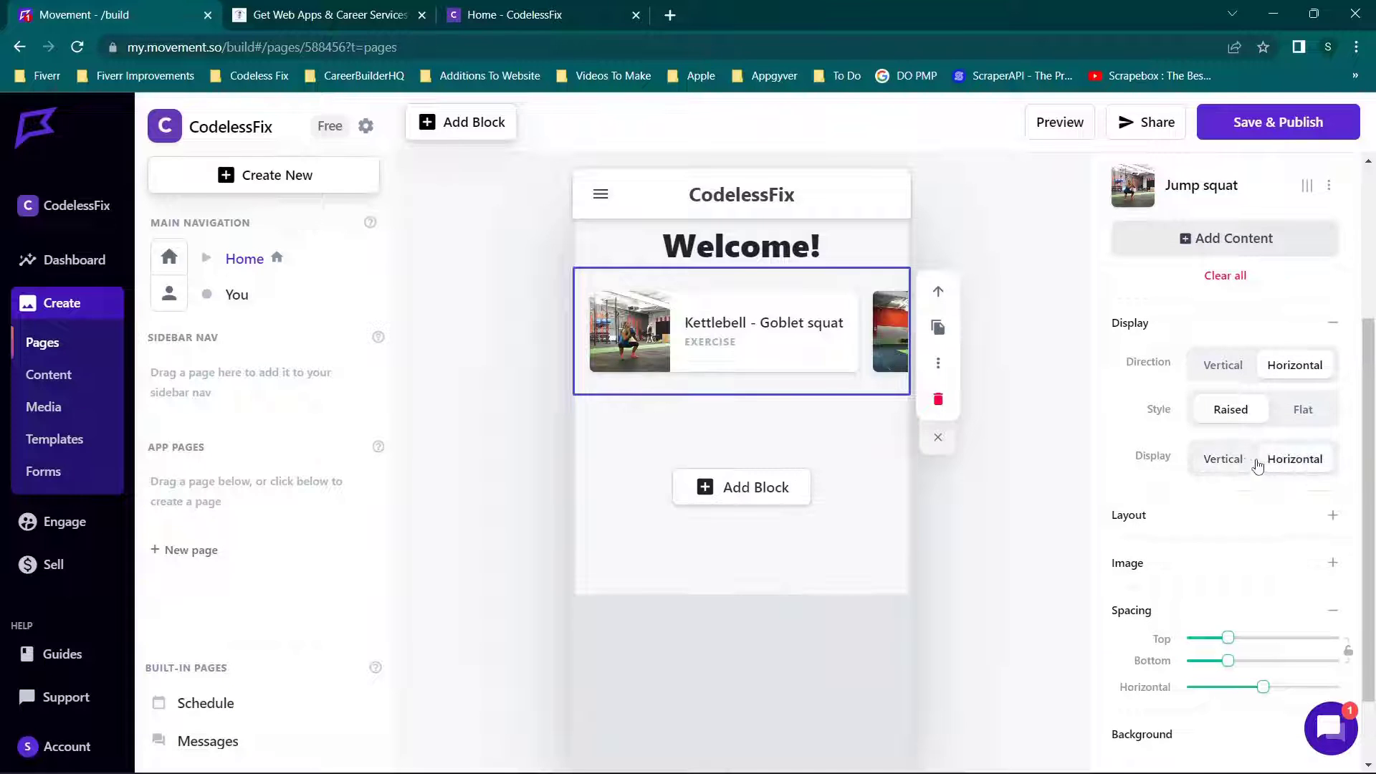
{"action": "left_click", "coordinate": [1228, 464]}
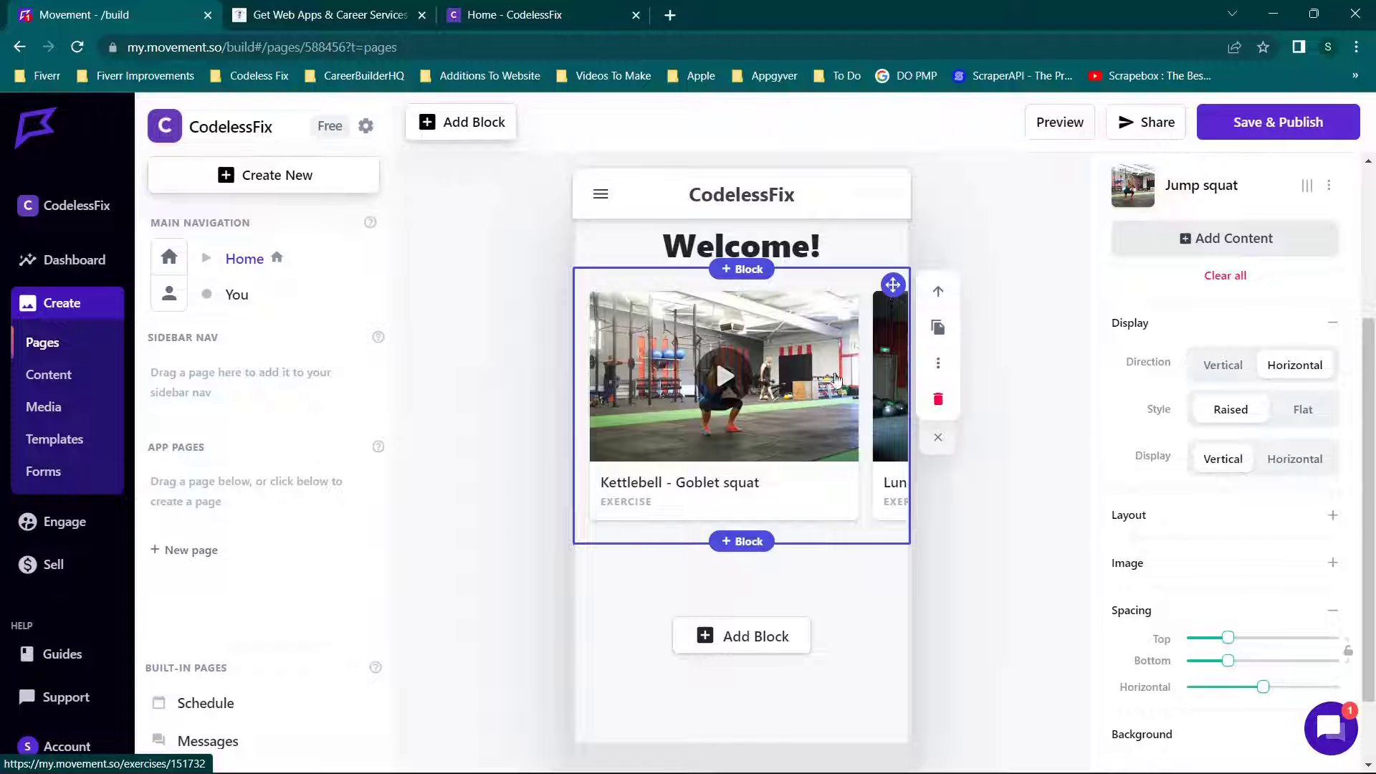
{"action": "scroll", "coordinate": [1198, 489], "scroll_direction": "down", "scroll_amount": 1}
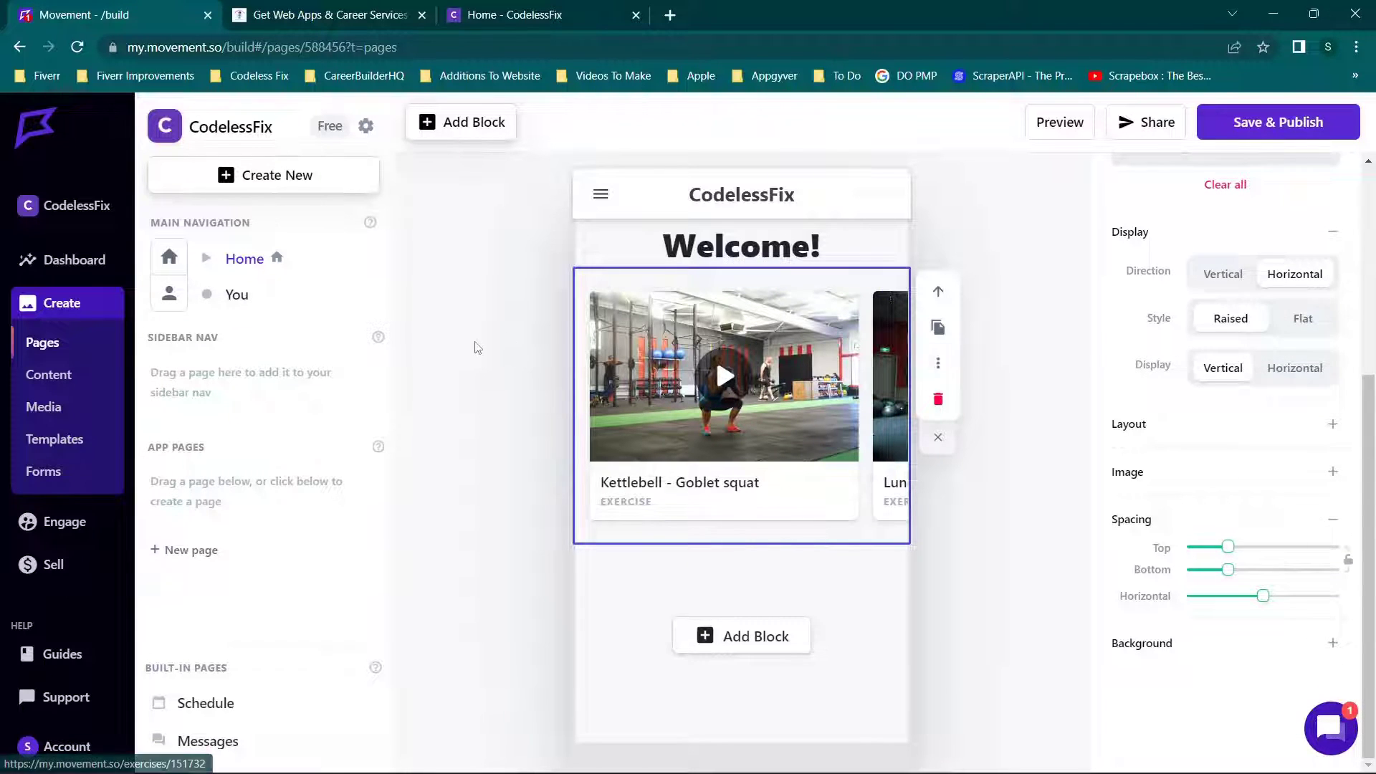
- Check the collections available to the exercise block, and open a blank new collection and close it without saving
{"action": "left_click", "coordinate": [745, 635]}
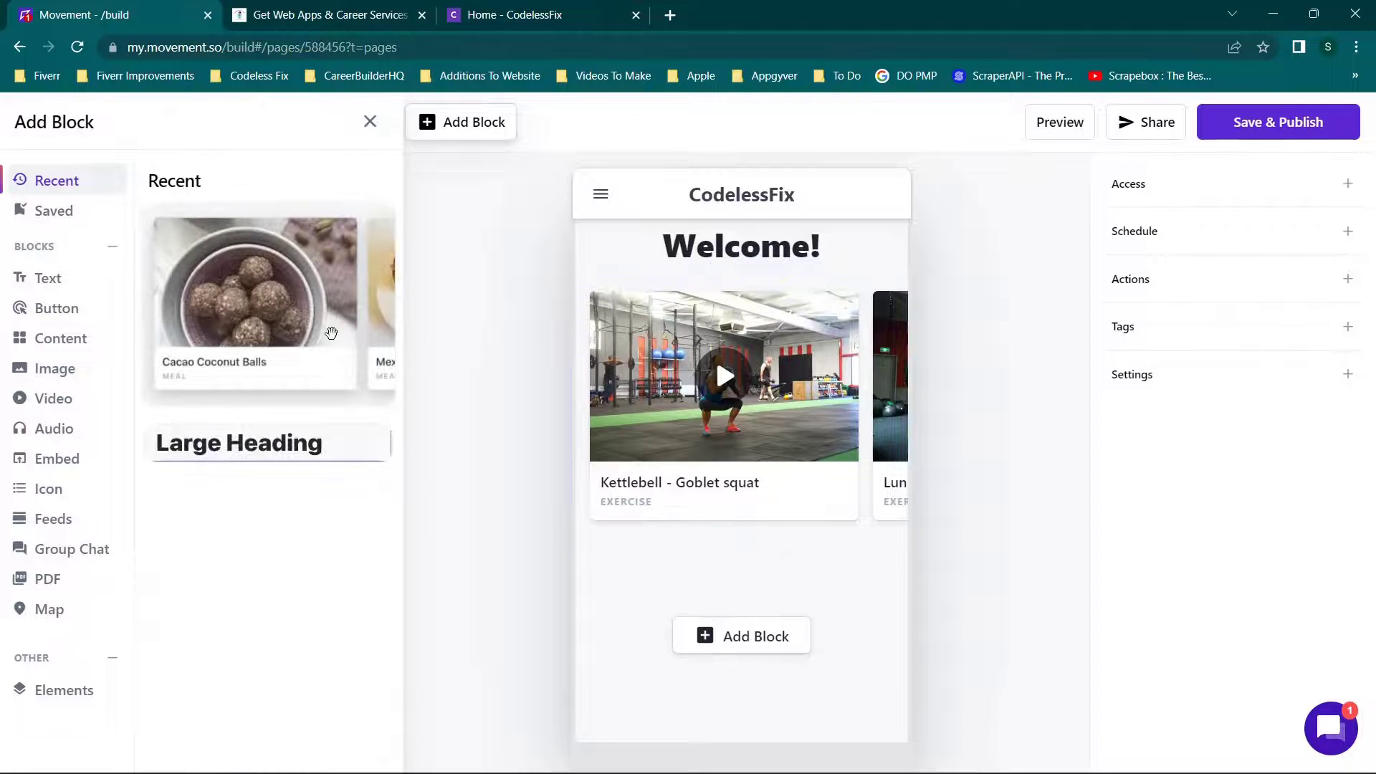
{"action": "left_click", "coordinate": [754, 335]}
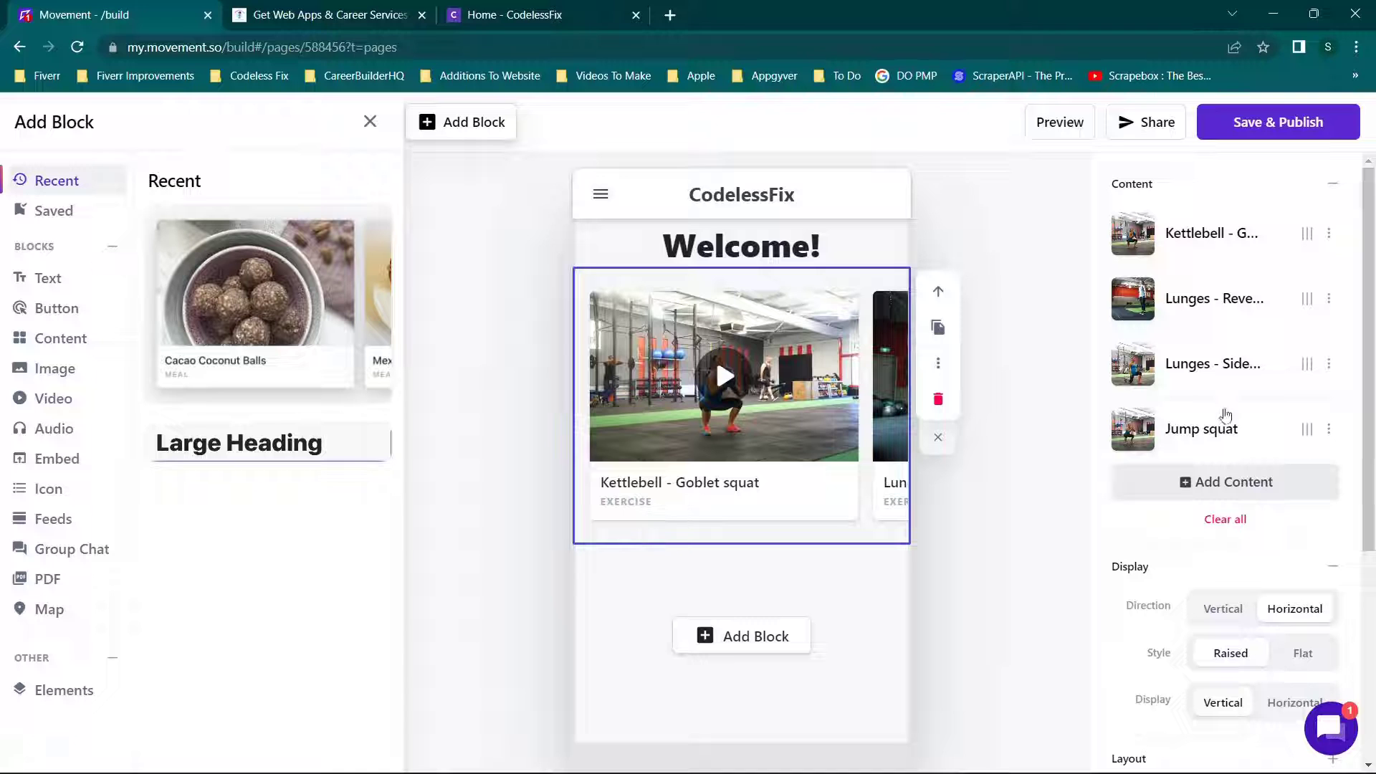
{"action": "scroll", "coordinate": [1227, 519], "scroll_direction": "down", "scroll_amount": 4}
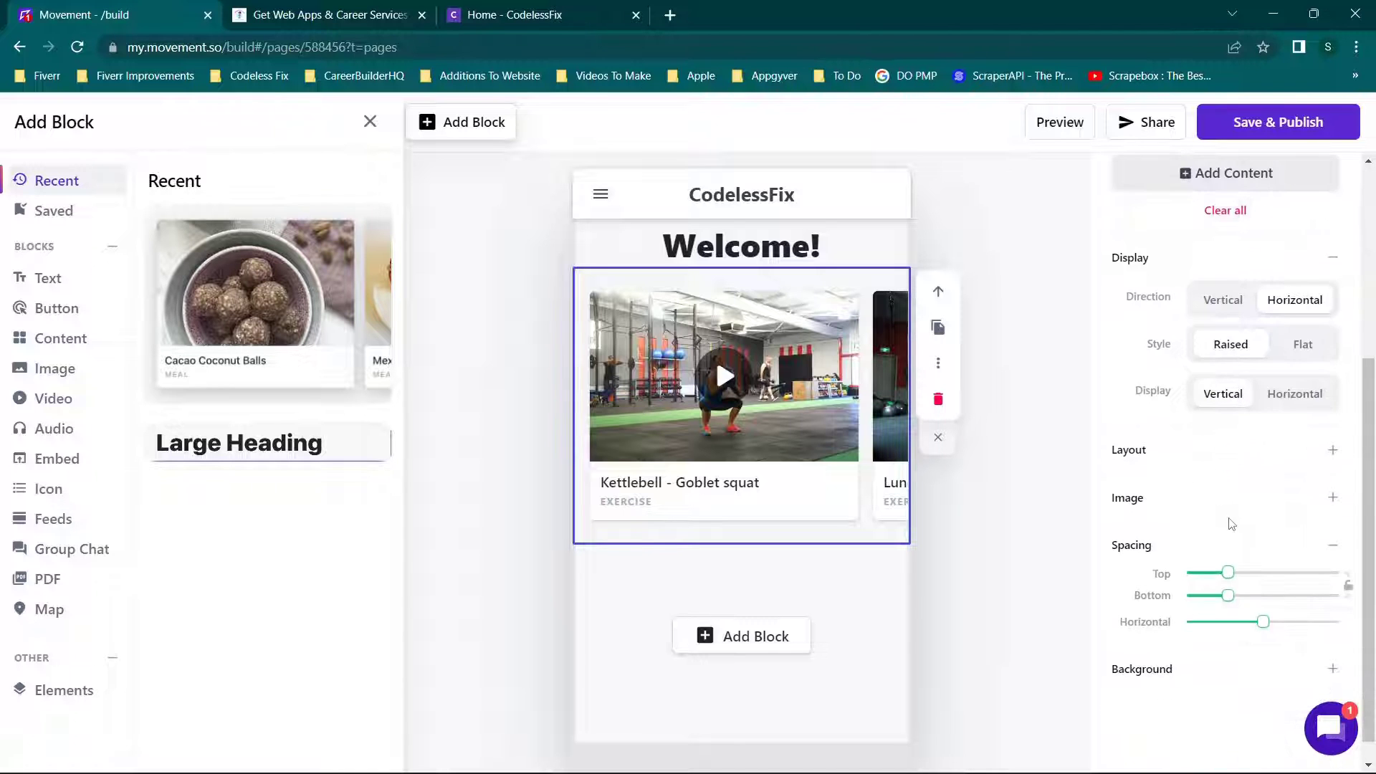
{"action": "scroll", "coordinate": [1231, 523], "scroll_direction": "up", "scroll_amount": 3}
{"action": "left_click", "coordinate": [1218, 407]}
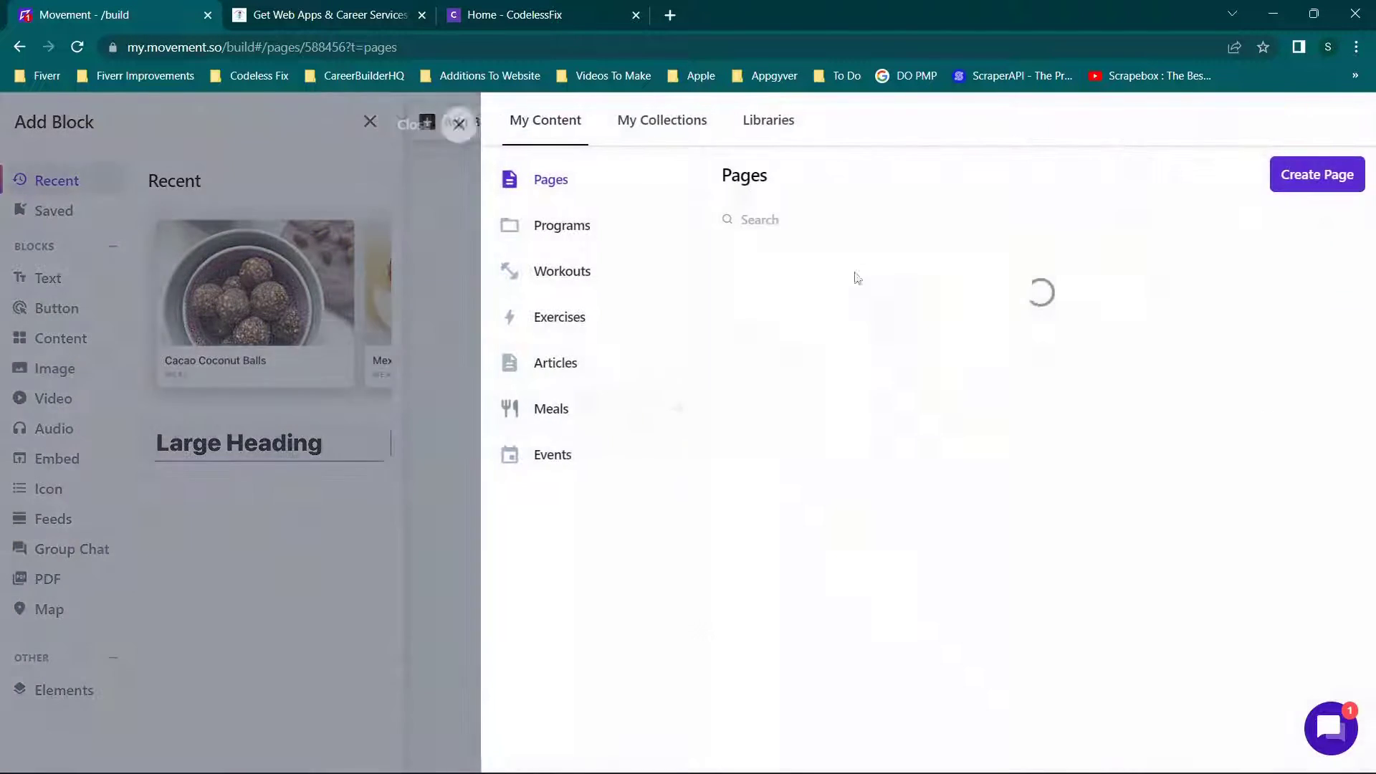
{"action": "left_click", "coordinate": [655, 129]}
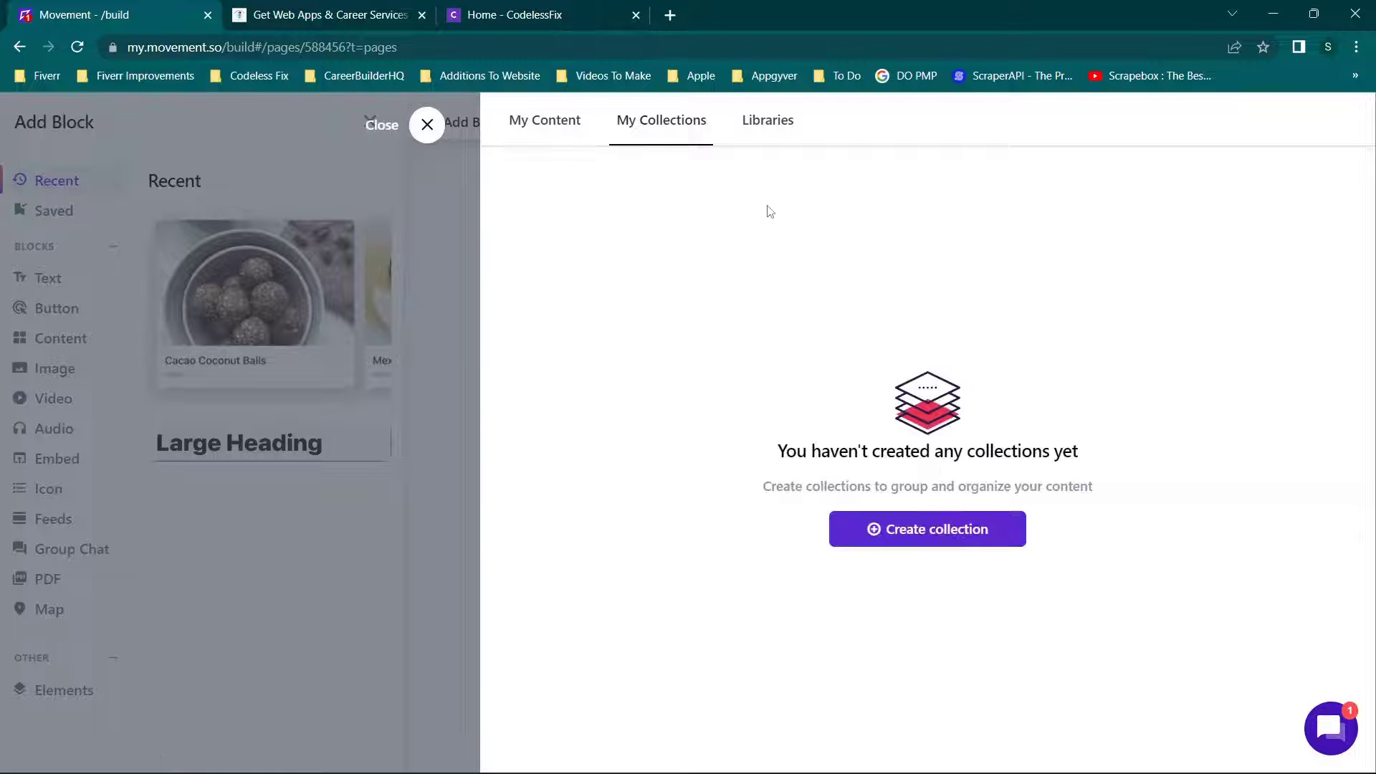
{"action": "left_click", "coordinate": [874, 528]}
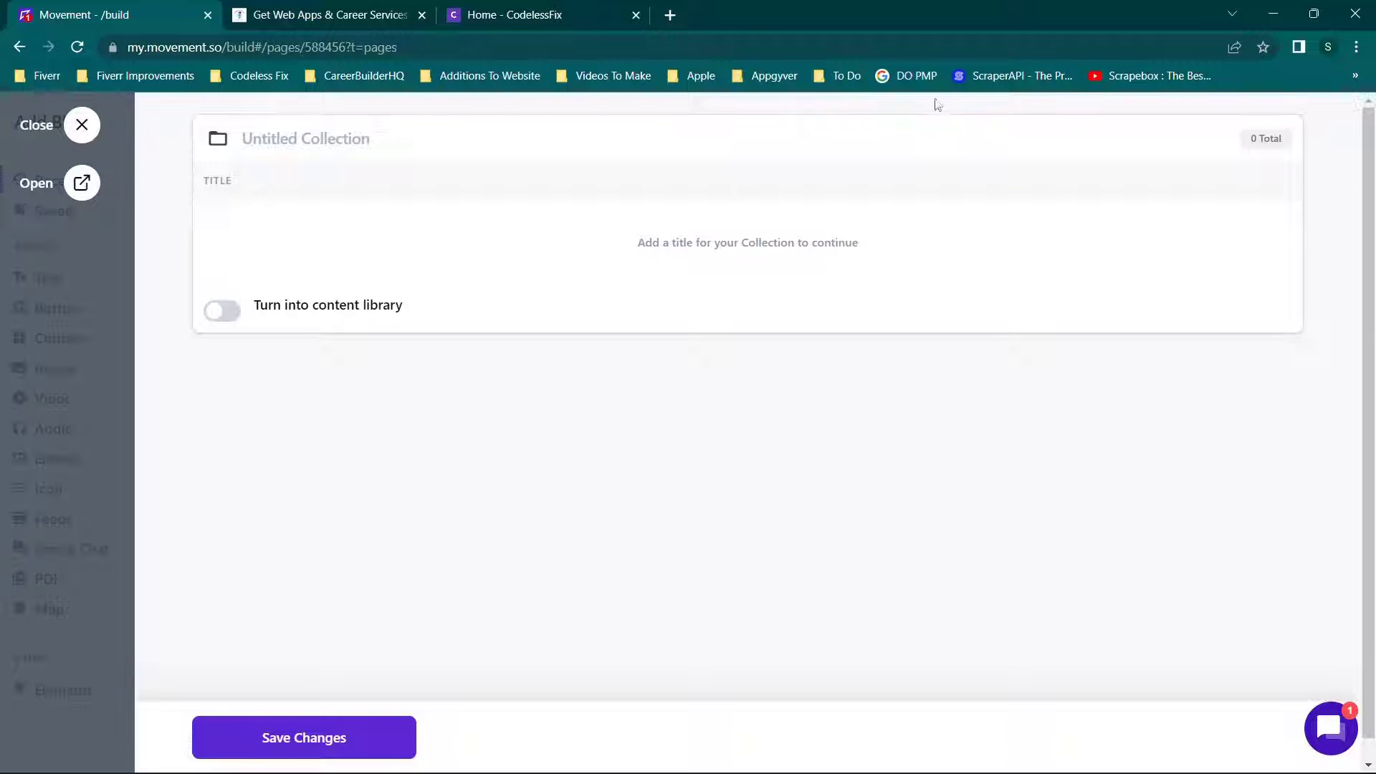
{"action": "left_click", "coordinate": [82, 125]}
- Browse the Fitter Exercise Library and the Fitter Meal Library, then close the content picker
{"action": "left_click", "coordinate": [754, 126]}
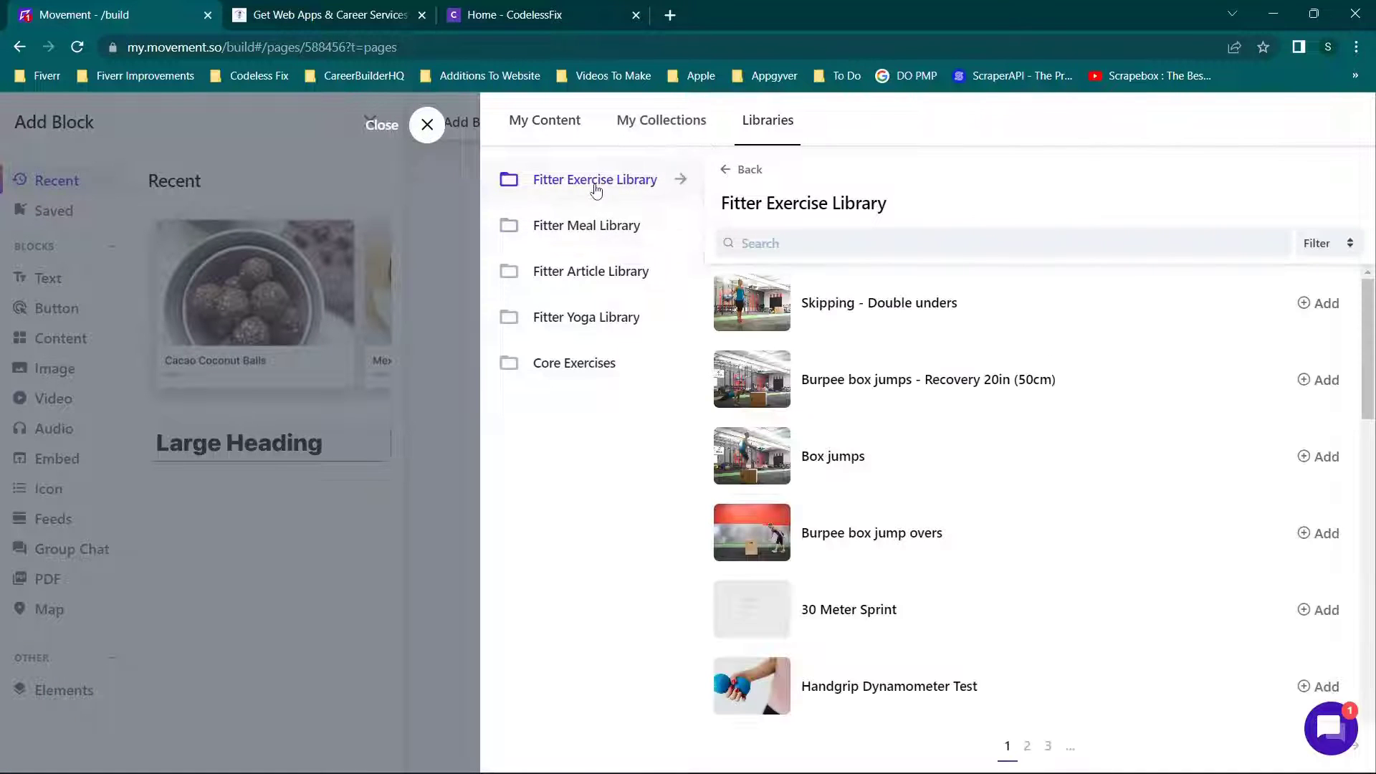
{"action": "scroll", "coordinate": [1074, 360], "scroll_direction": "down", "scroll_amount": 5}
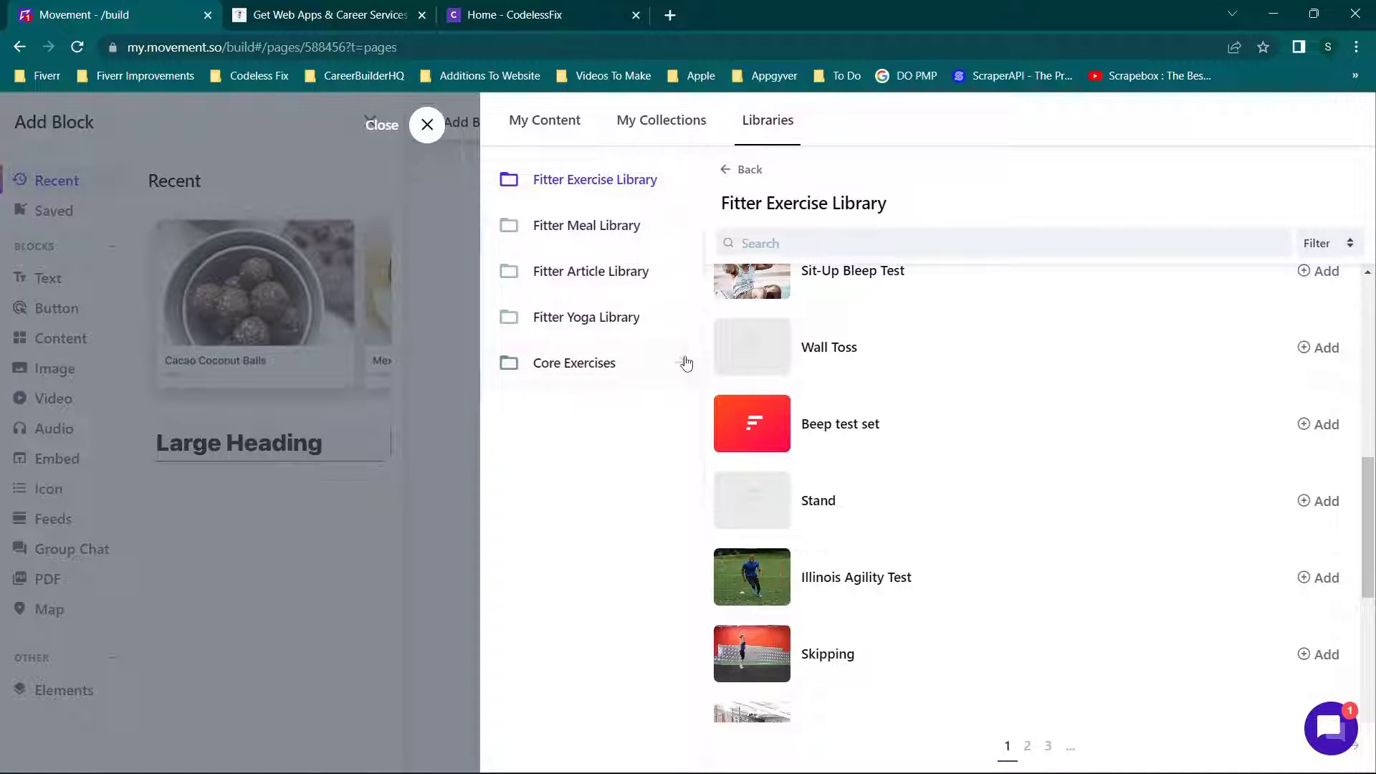
{"action": "left_click", "coordinate": [587, 226]}
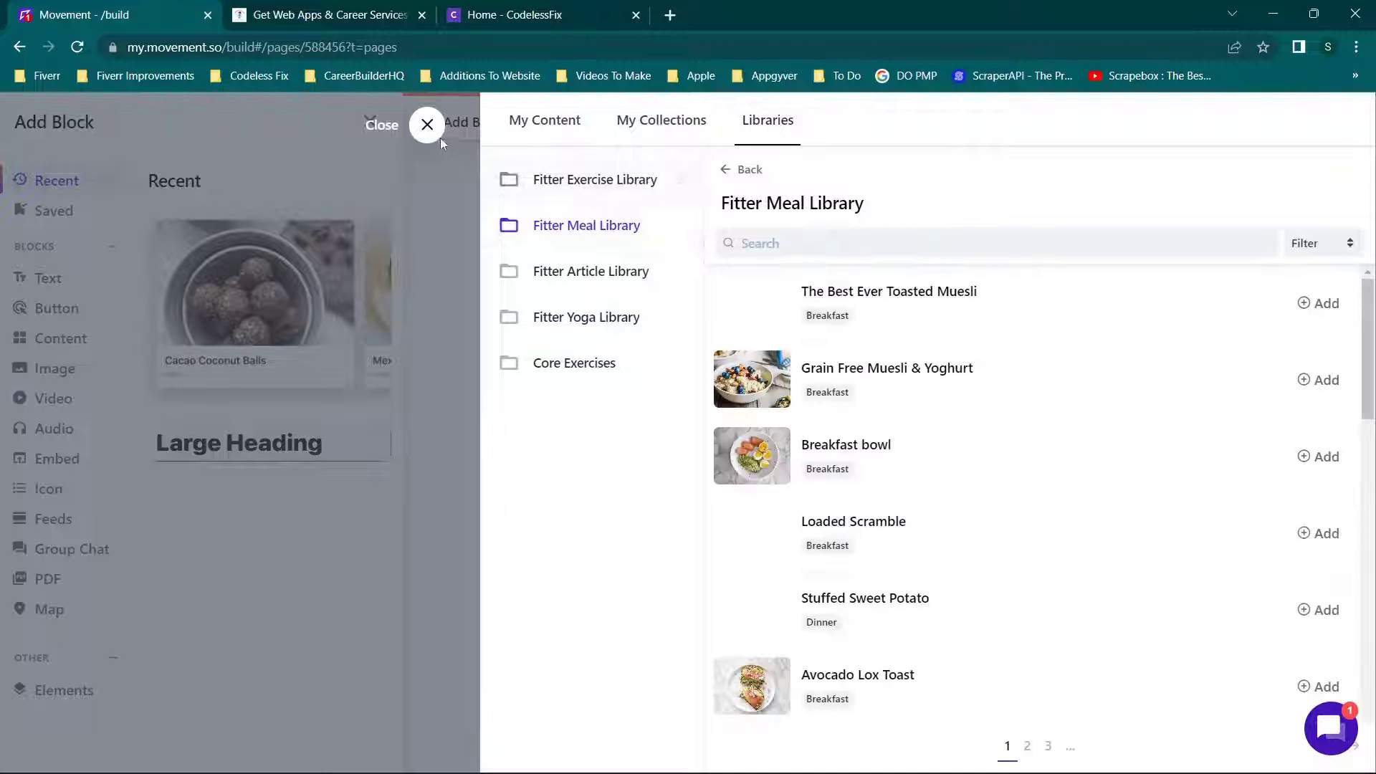
{"action": "left_click", "coordinate": [427, 125]}
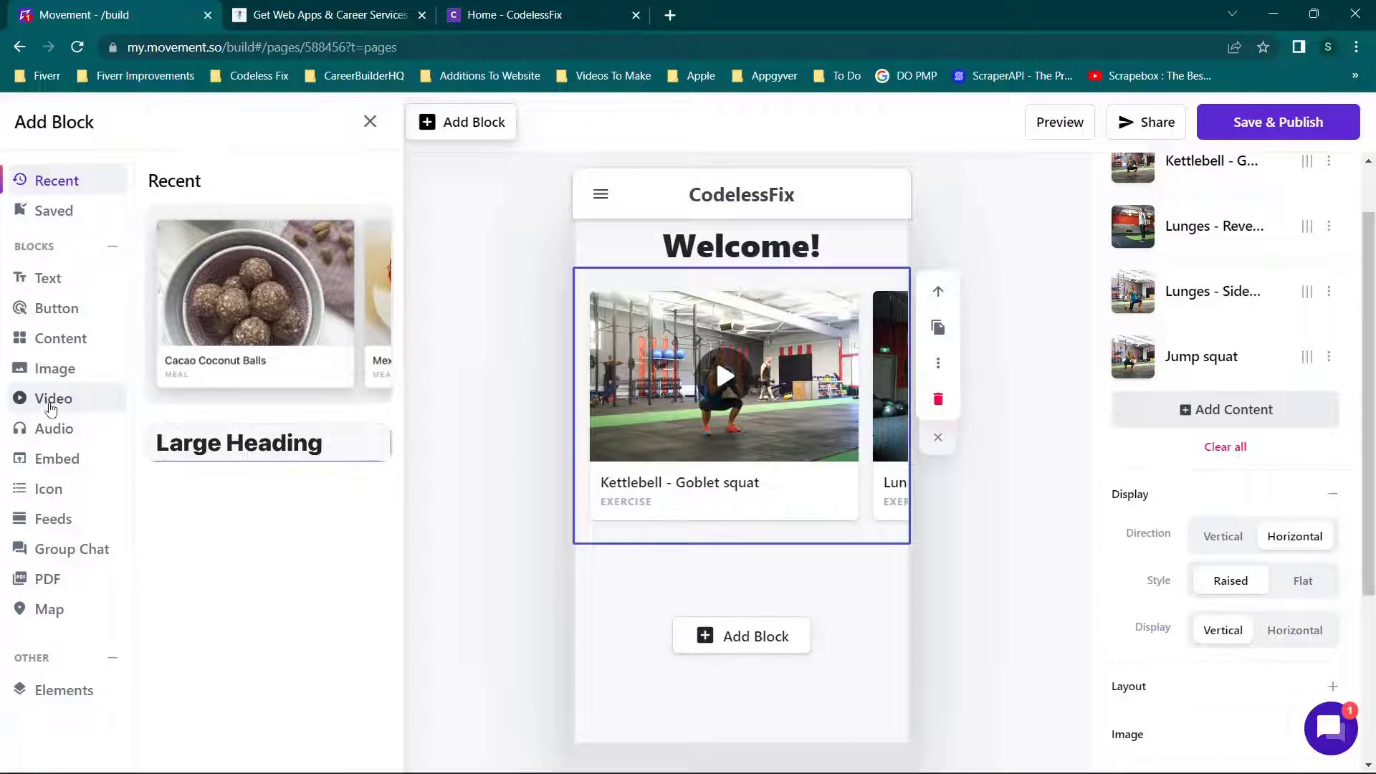
- Add the first basic image block below the exercise block on the Home page
{"action": "left_click", "coordinate": [57, 370]}
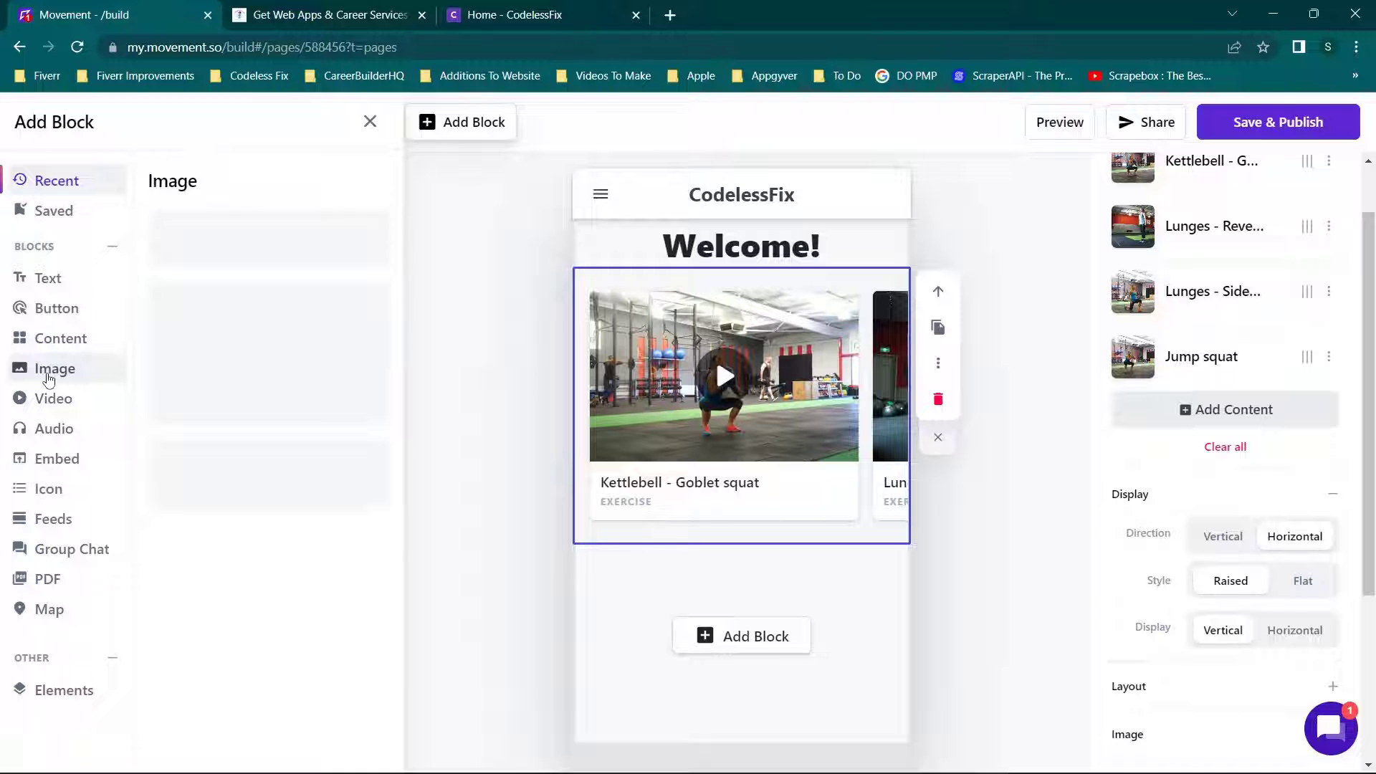
{"action": "left_click", "coordinate": [283, 349]}
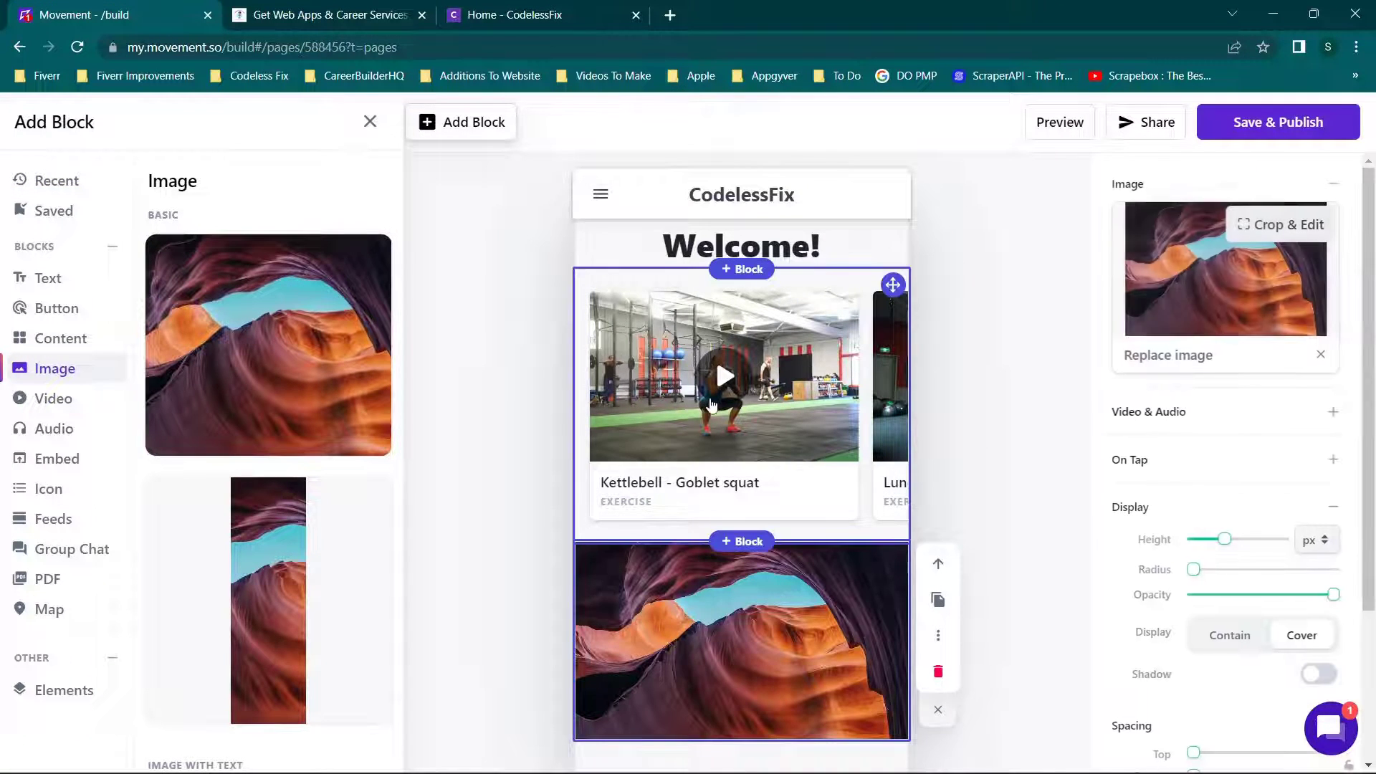
{"action": "scroll", "coordinate": [712, 405], "scroll_direction": "down", "scroll_amount": 2}
{"action": "scroll", "coordinate": [711, 404], "scroll_direction": "up", "scroll_amount": 2}
{"action": "double_click", "coordinate": [731, 436]}
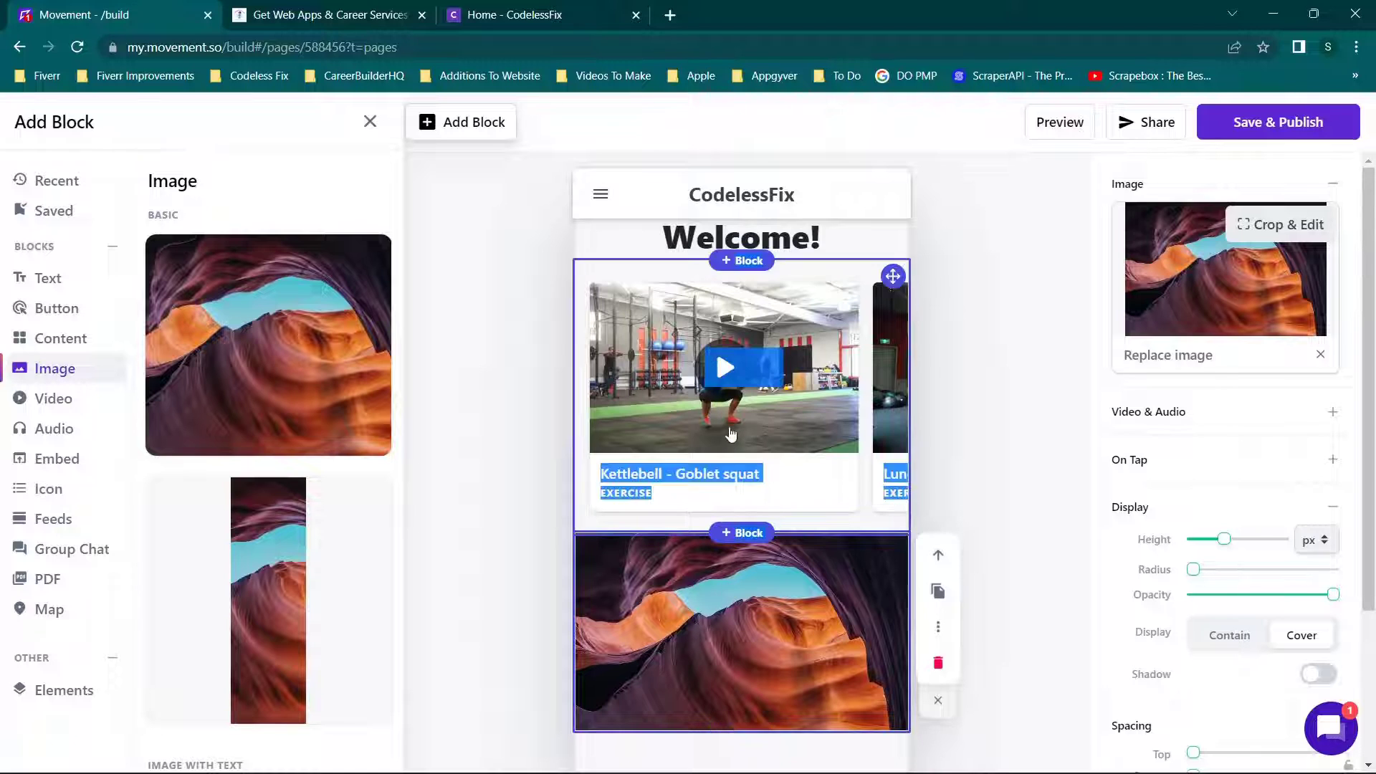
- Move the image block directly above the exercise block, and check the Home page's Access, Schedule and Actions settings
{"action": "left_click_drag", "start_coordinate": [891, 547], "coordinate": [882, 271]}
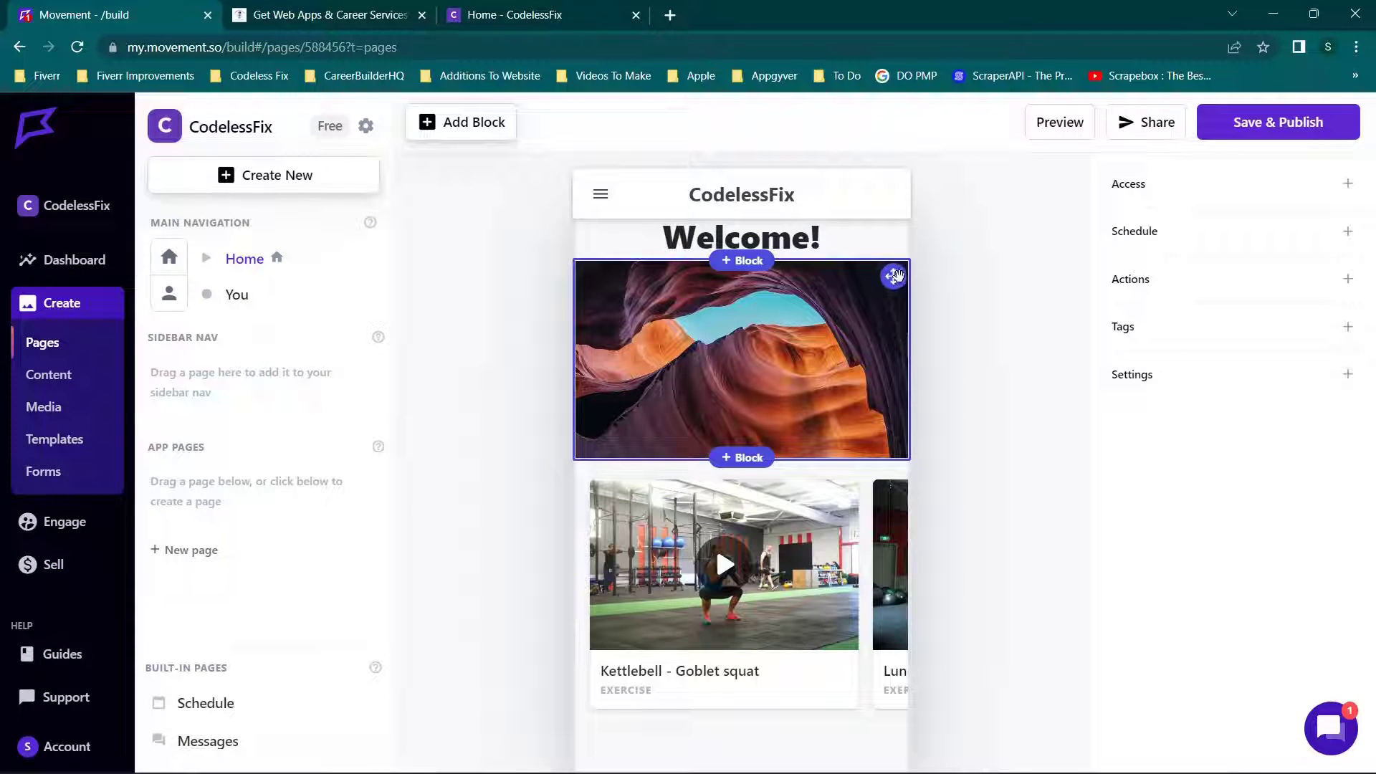
{"action": "left_click", "coordinate": [1233, 189]}
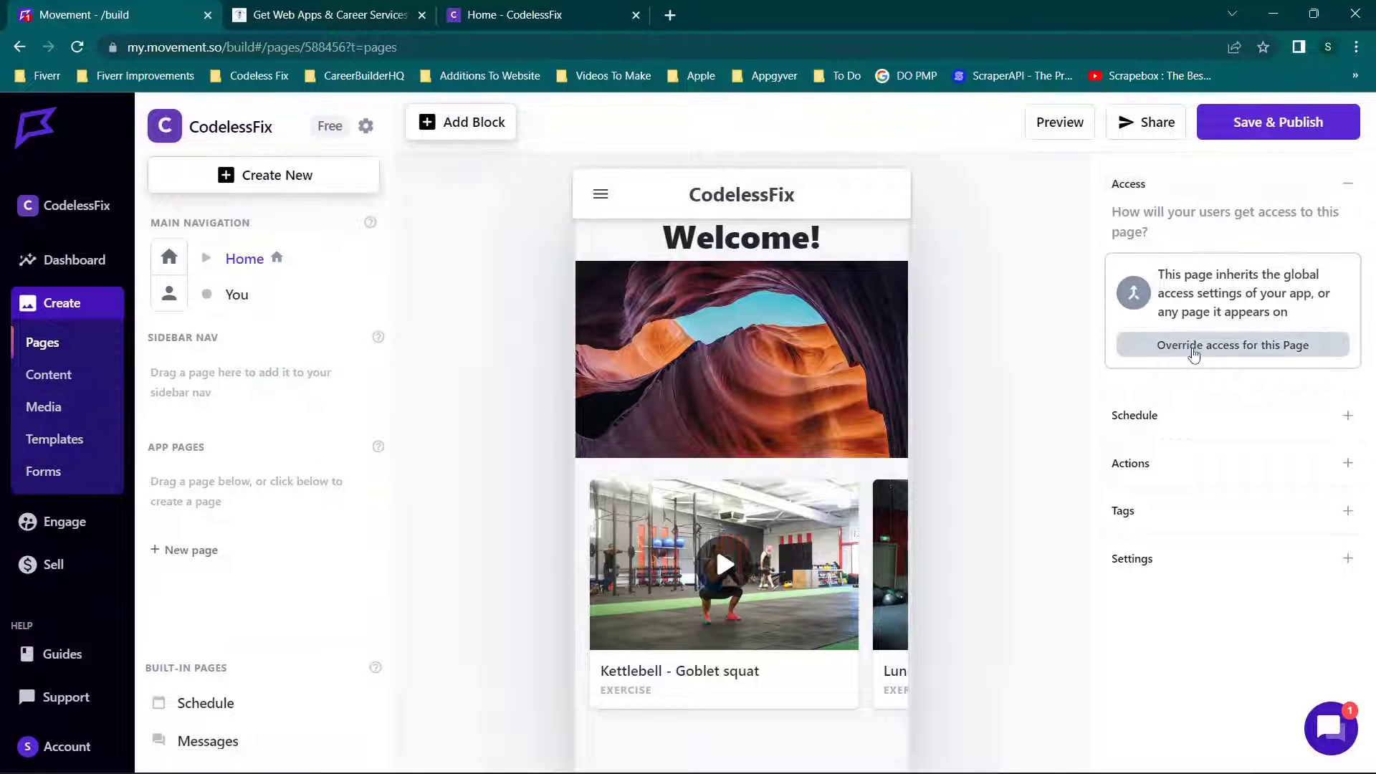
{"action": "left_click", "coordinate": [1144, 414]}
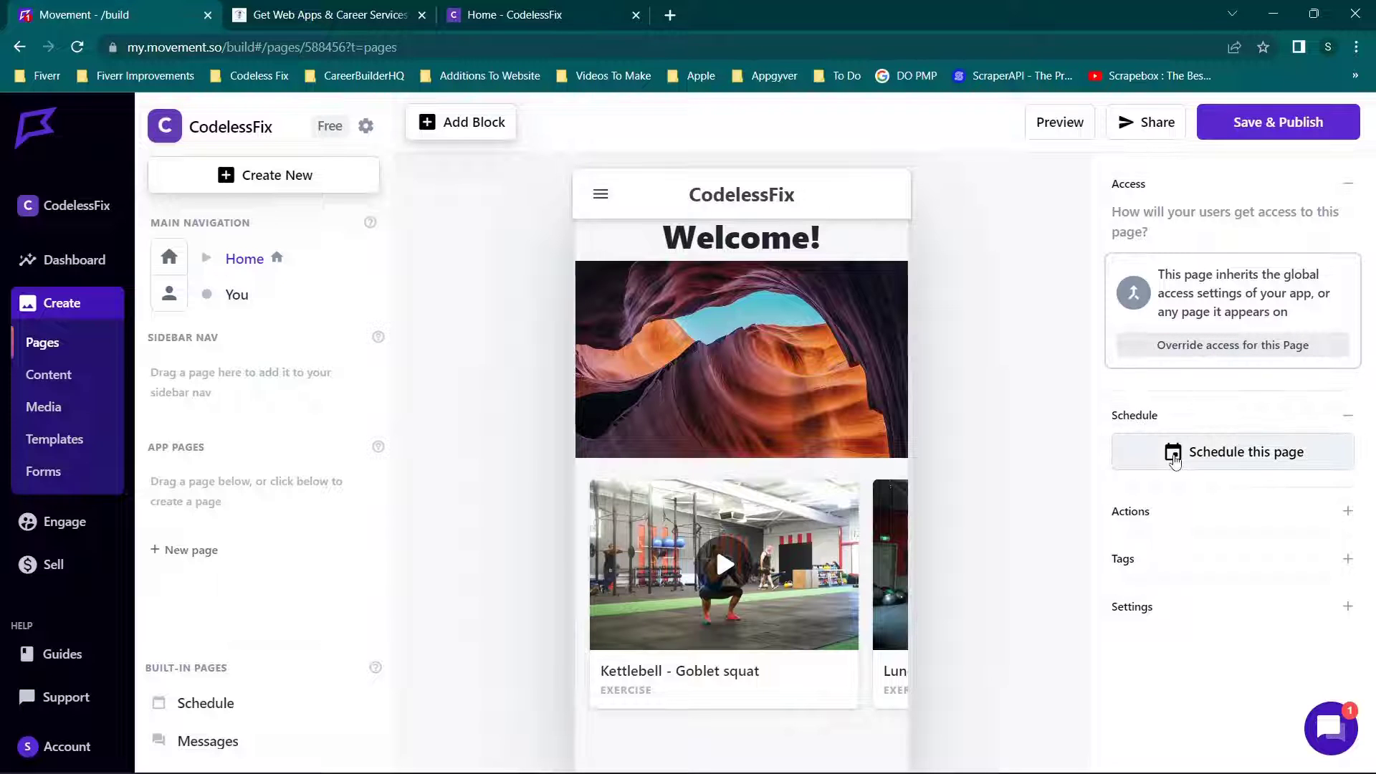
{"action": "left_click", "coordinate": [1158, 515]}
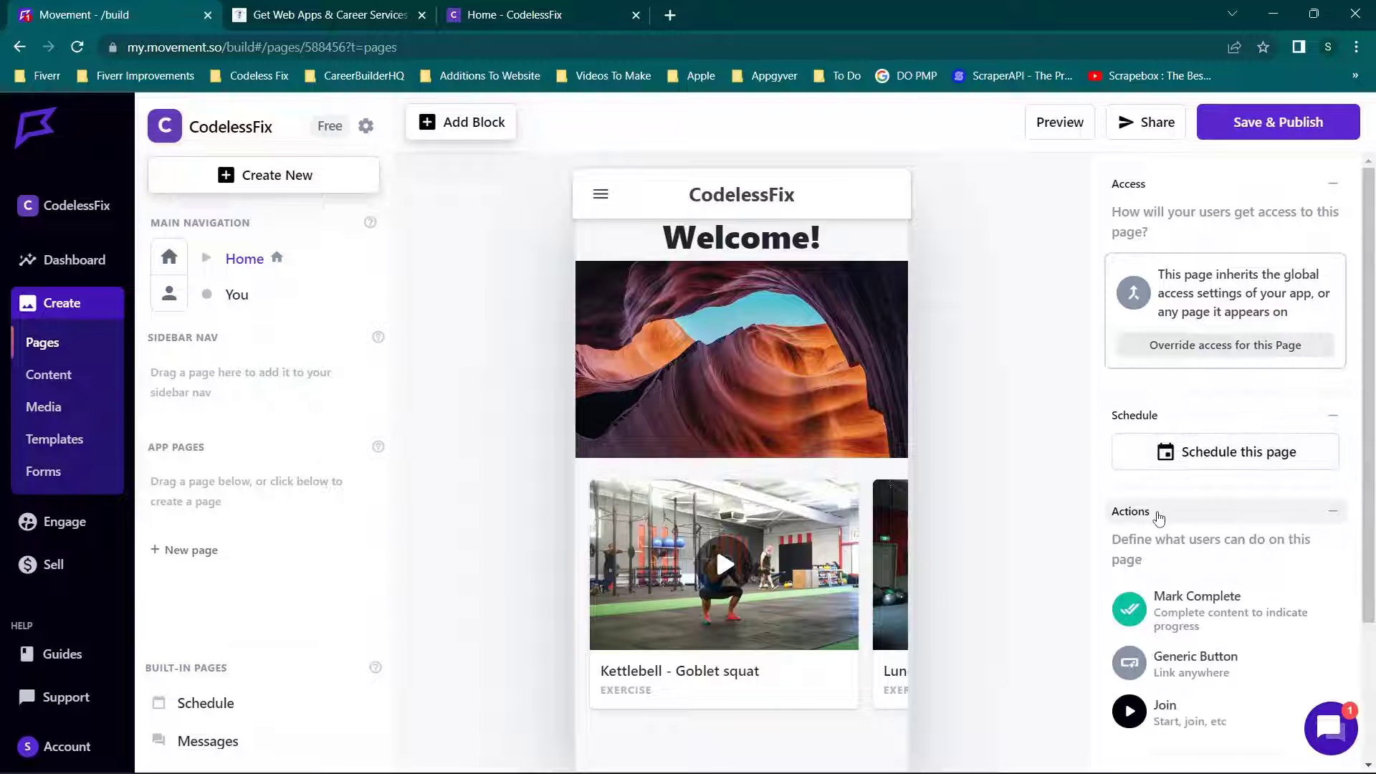
- Select the image block and review its image, display, spacing and background settings
{"action": "left_click", "coordinate": [742, 347]}
{"action": "mouse_move", "coordinate": [822, 317]}
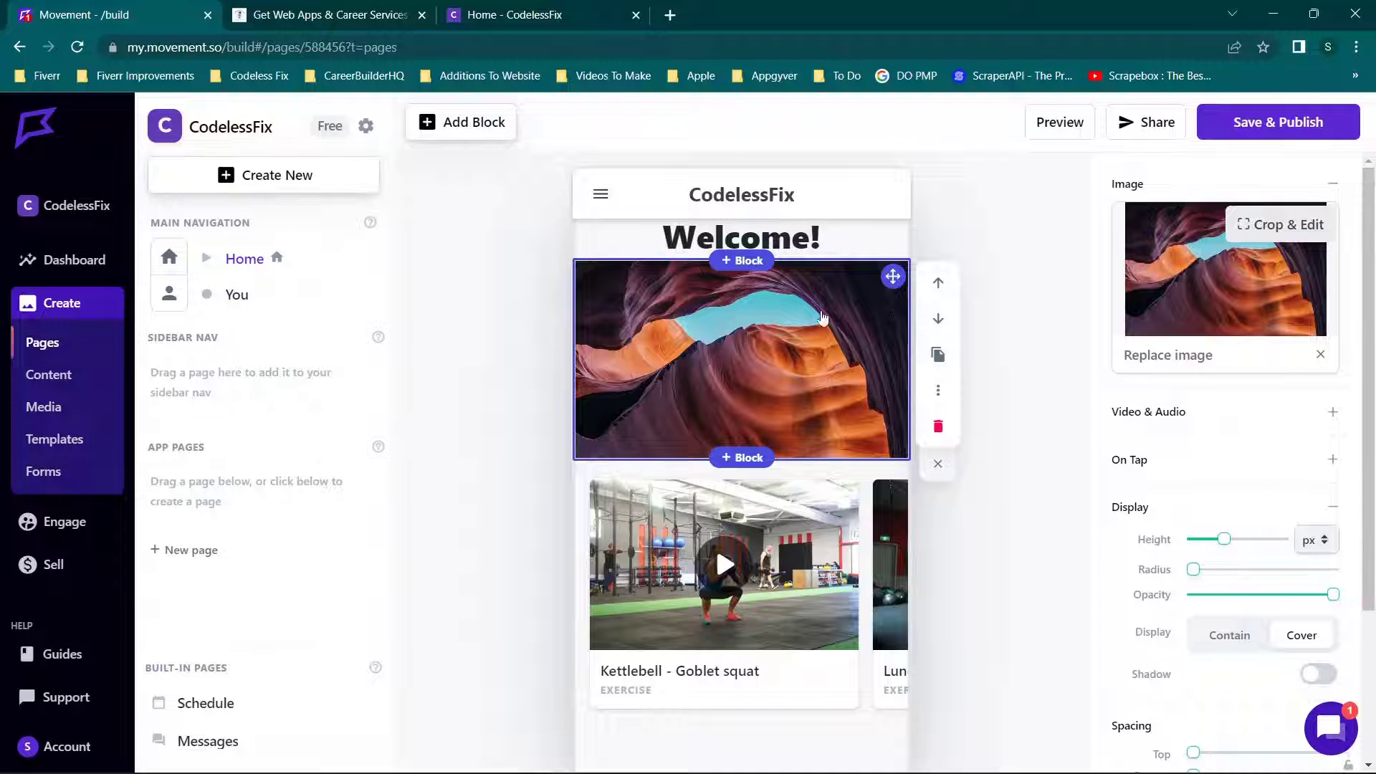
{"action": "scroll", "coordinate": [1283, 347], "scroll_direction": "down", "scroll_amount": 3}
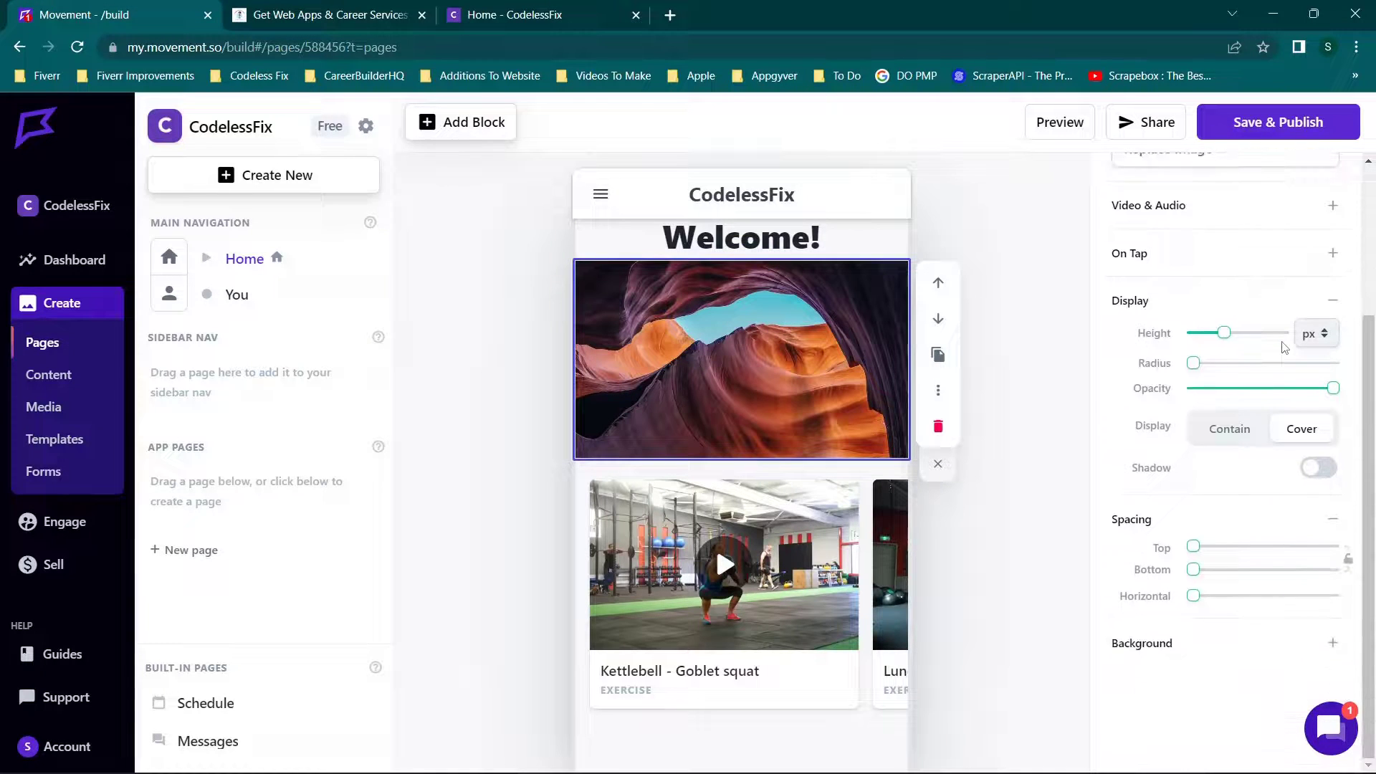
{"action": "scroll", "coordinate": [1283, 348], "scroll_direction": "up", "scroll_amount": 3}
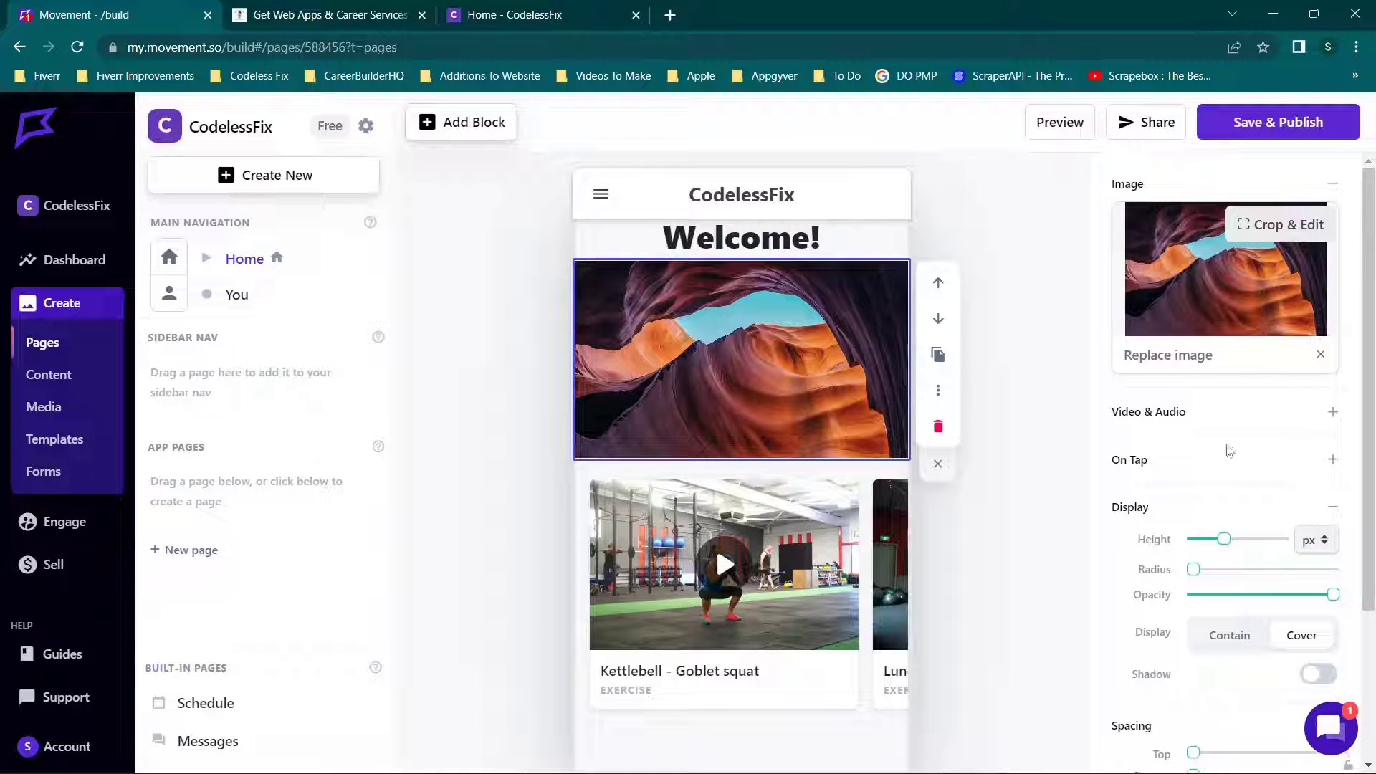
{"action": "scroll", "coordinate": [1222, 467], "scroll_direction": "down", "scroll_amount": 3}
{"action": "scroll", "coordinate": [1222, 469], "scroll_direction": "up", "scroll_amount": 3}
- Replace the block's image with the photo of three layered shakes from Unsplash's Nutrition collection
{"action": "left_click", "coordinate": [1201, 352]}
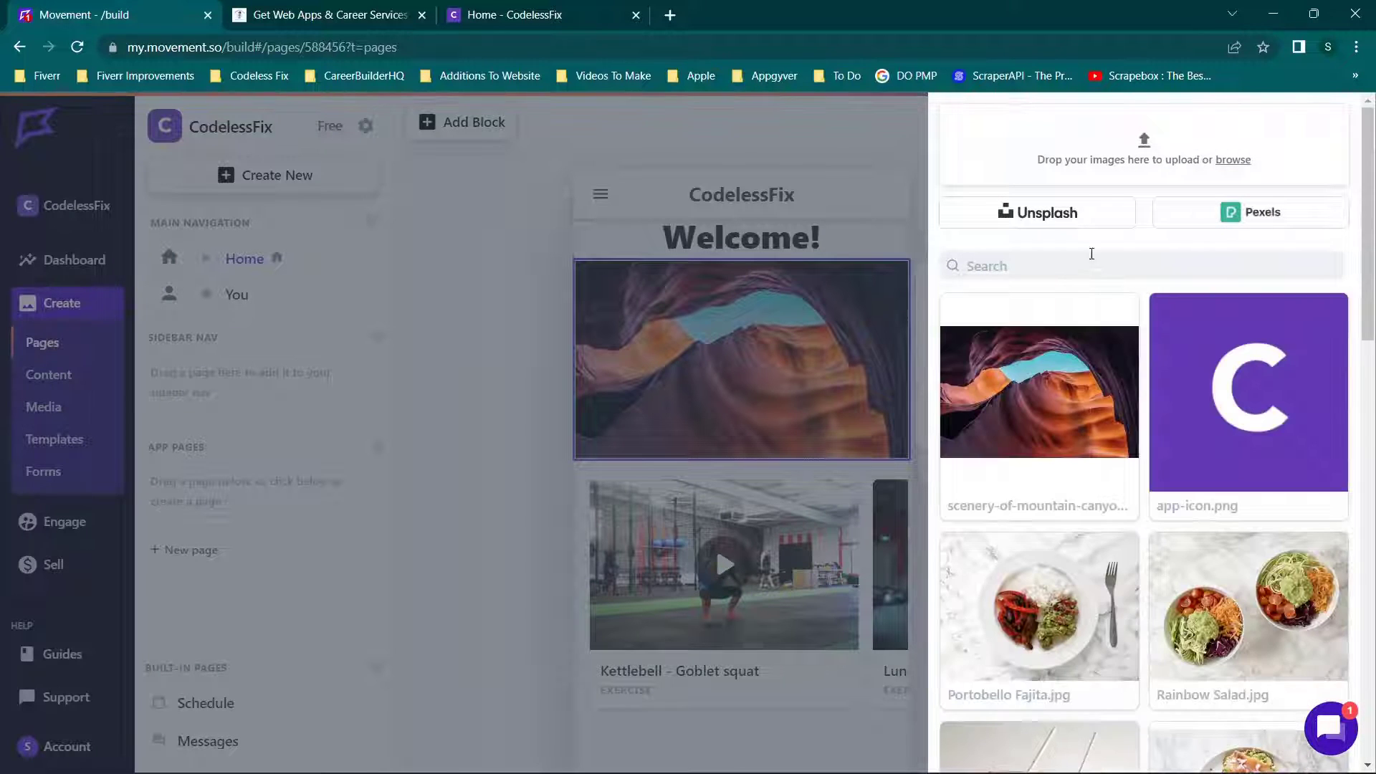
{"action": "scroll", "coordinate": [1103, 328], "scroll_direction": "down", "scroll_amount": 15}
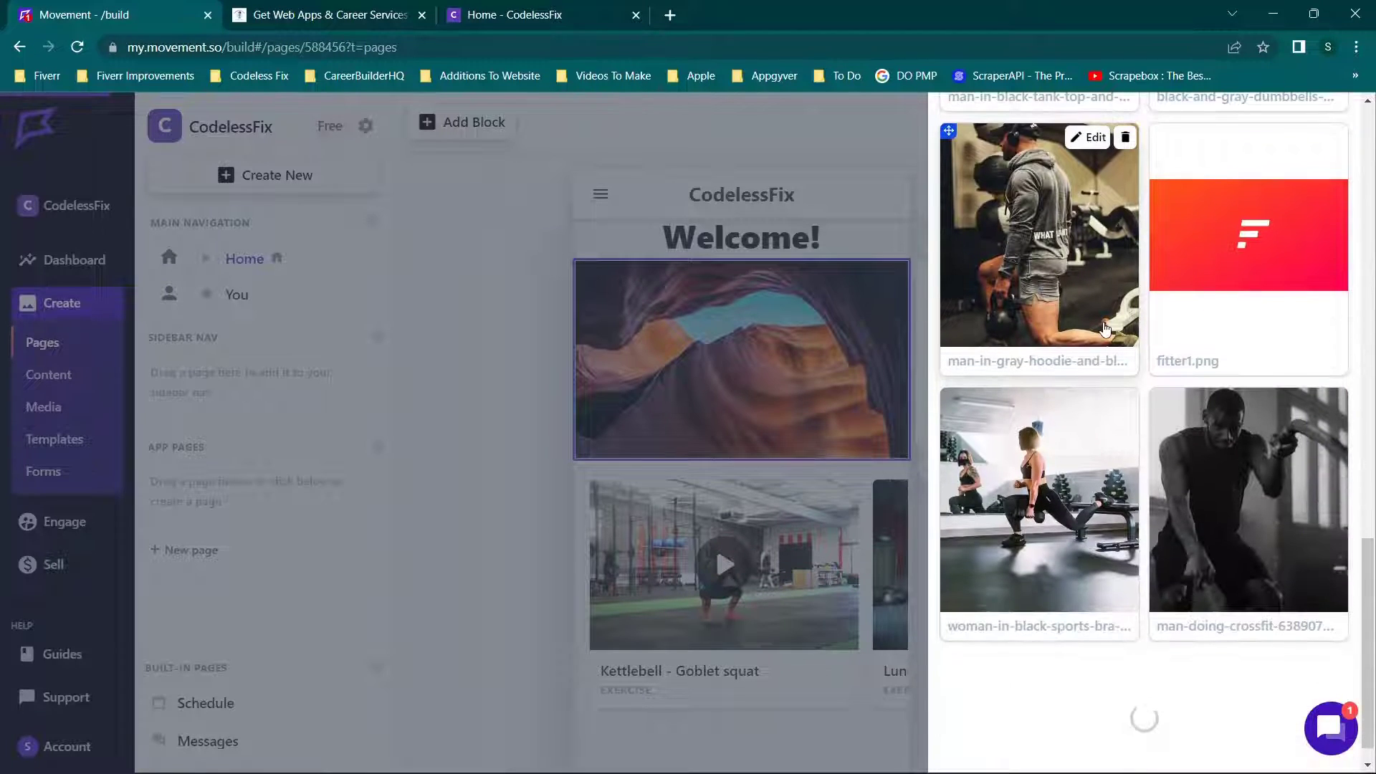
{"action": "scroll", "coordinate": [1103, 328], "scroll_direction": "up", "scroll_amount": 15}
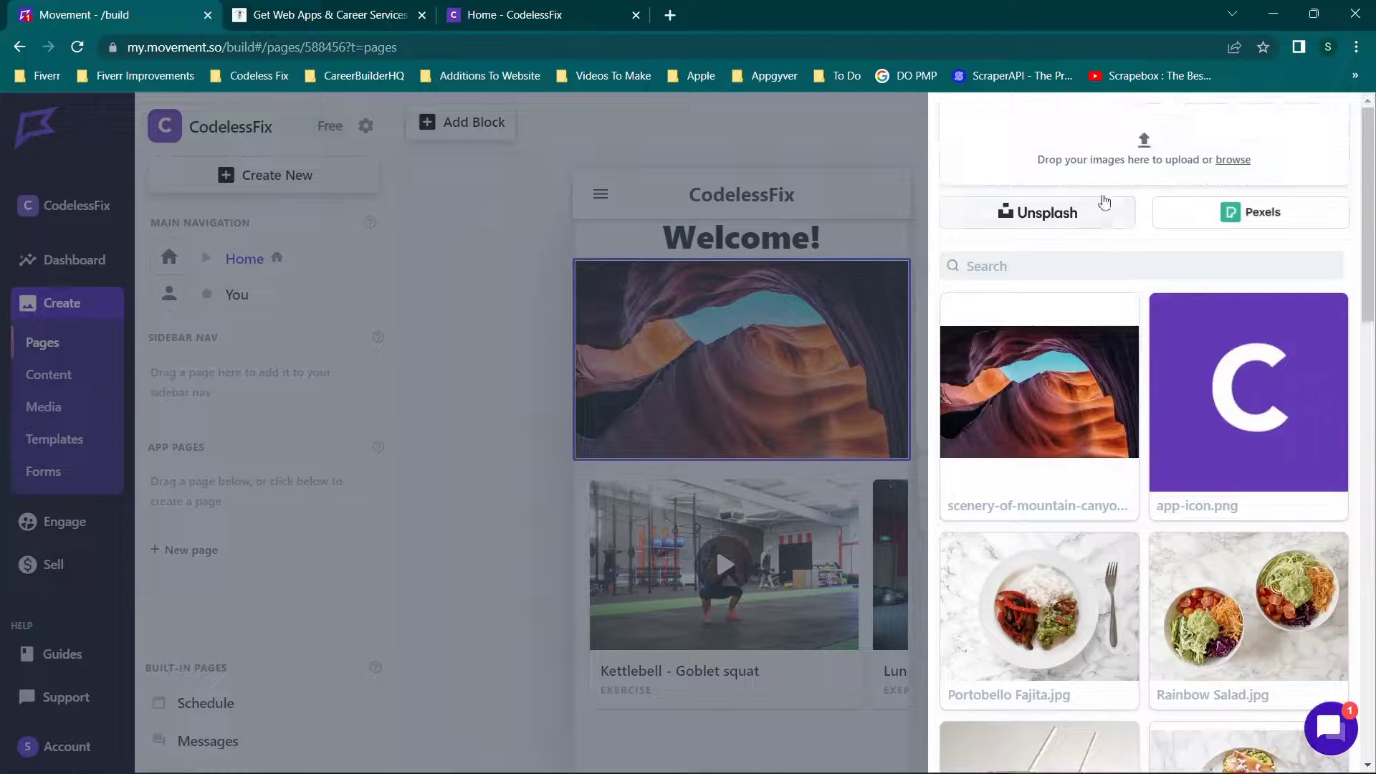
{"action": "left_click", "coordinate": [1070, 217]}
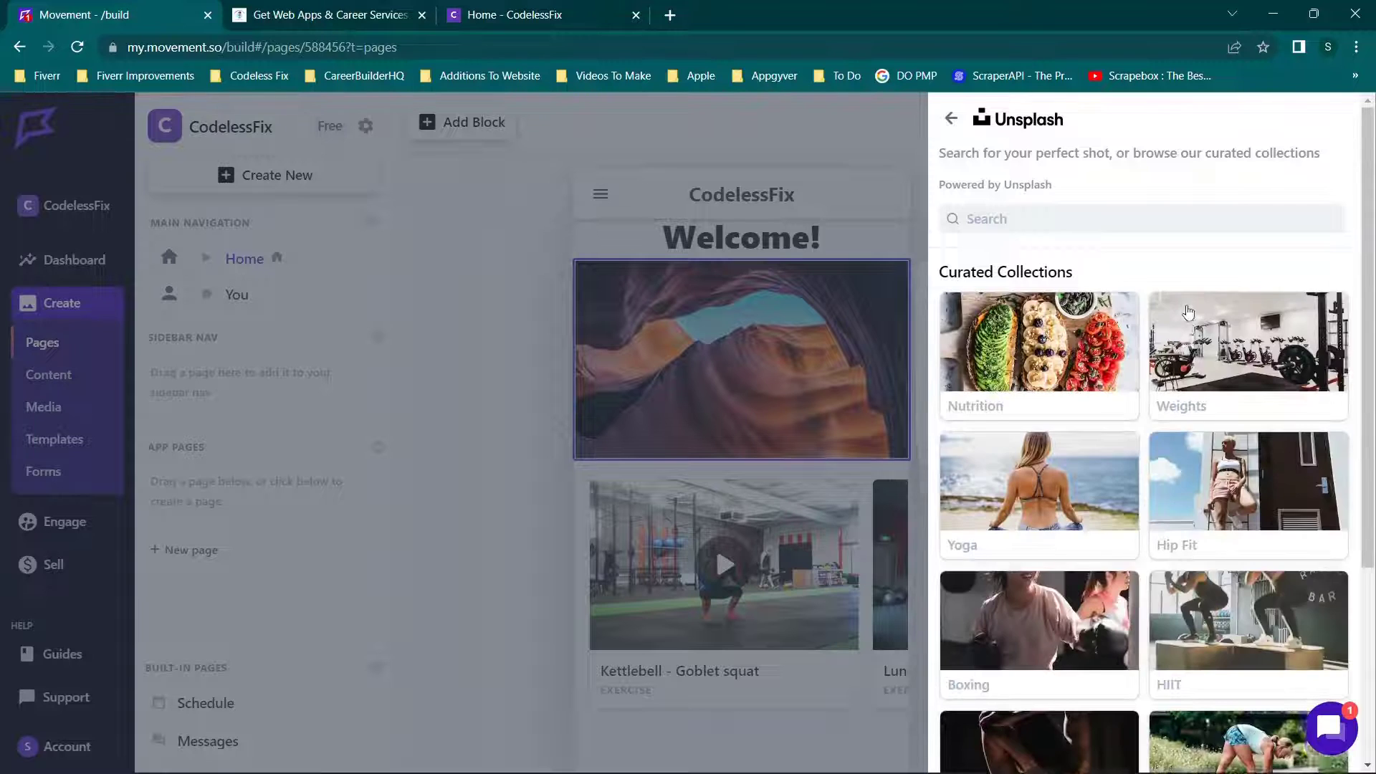
{"action": "scroll", "coordinate": [1186, 312], "scroll_direction": "down", "scroll_amount": 2}
{"action": "scroll", "coordinate": [1188, 312], "scroll_direction": "down", "scroll_amount": 2}
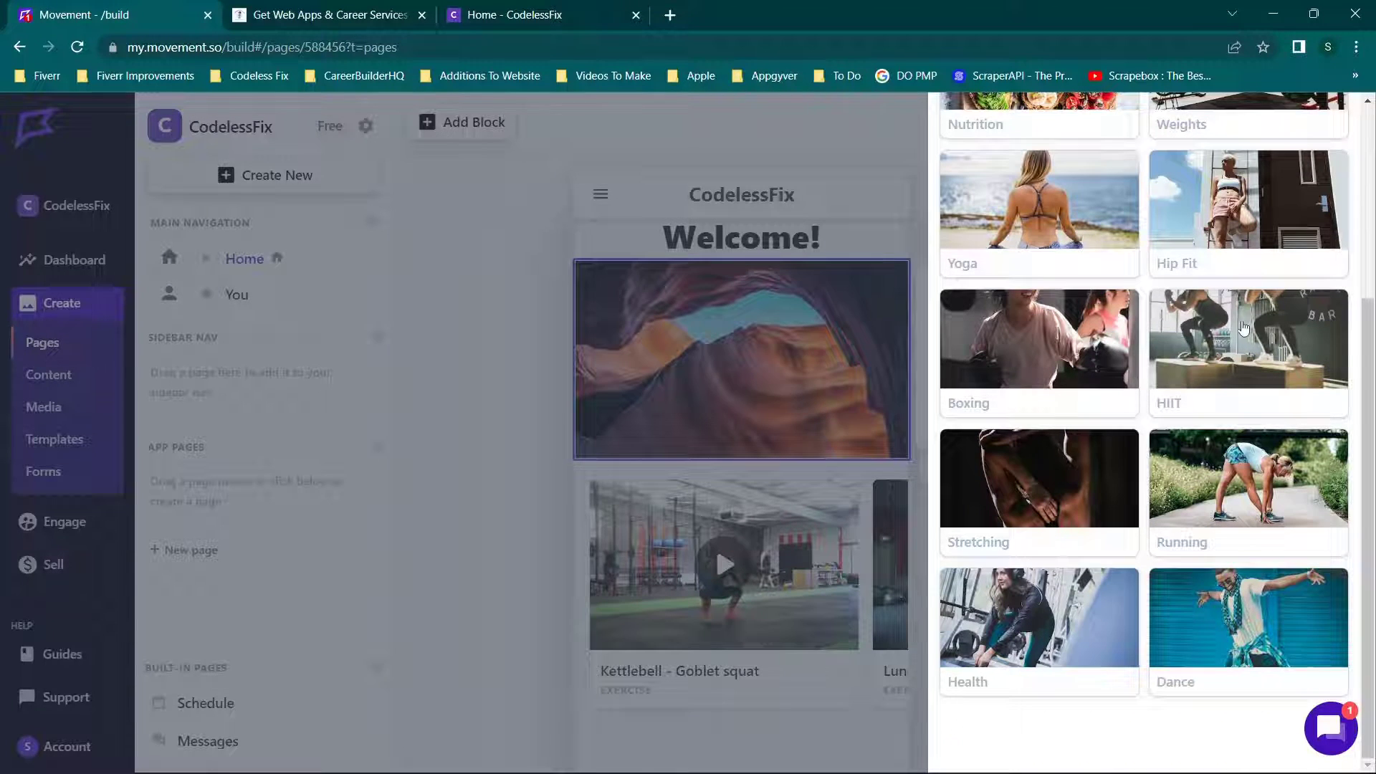
{"action": "scroll", "coordinate": [1059, 460], "scroll_direction": "up", "scroll_amount": 4}
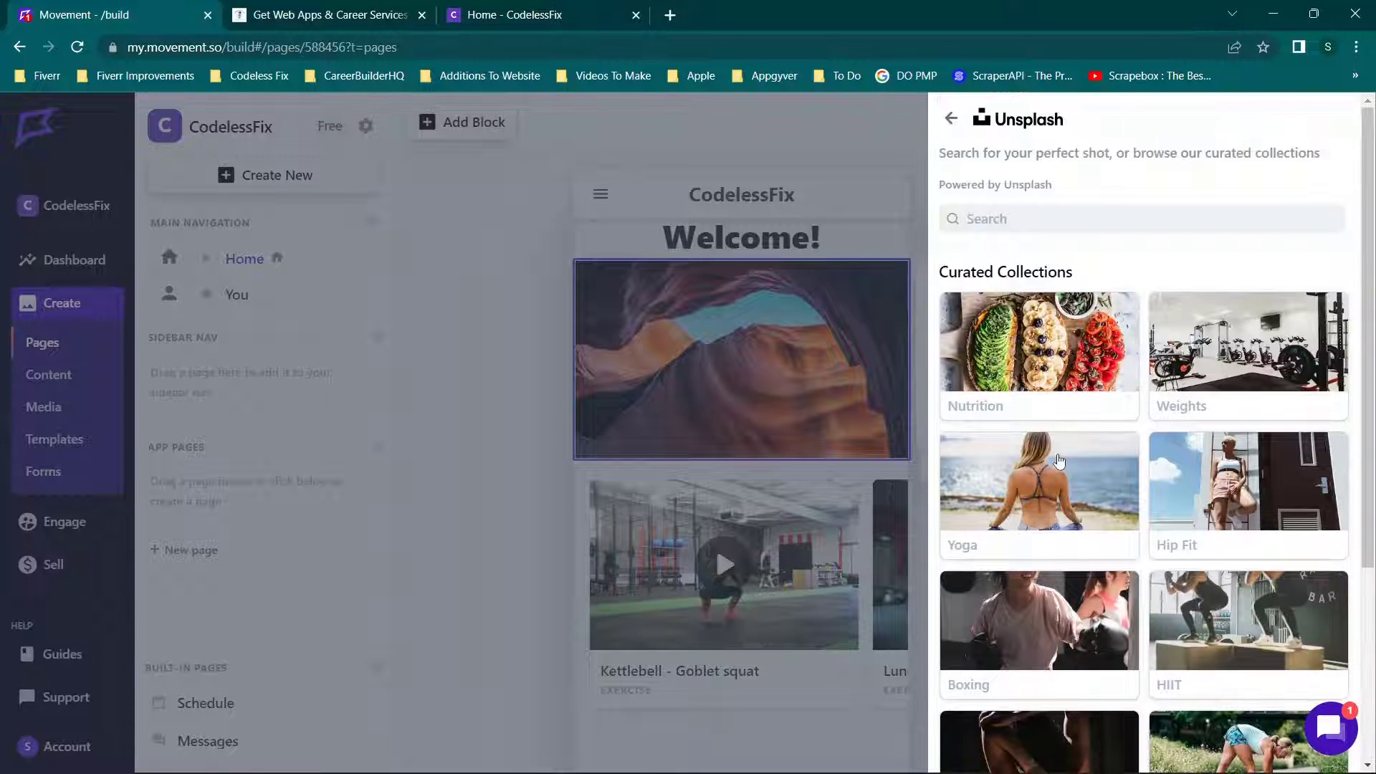
{"action": "left_click", "coordinate": [1019, 346]}
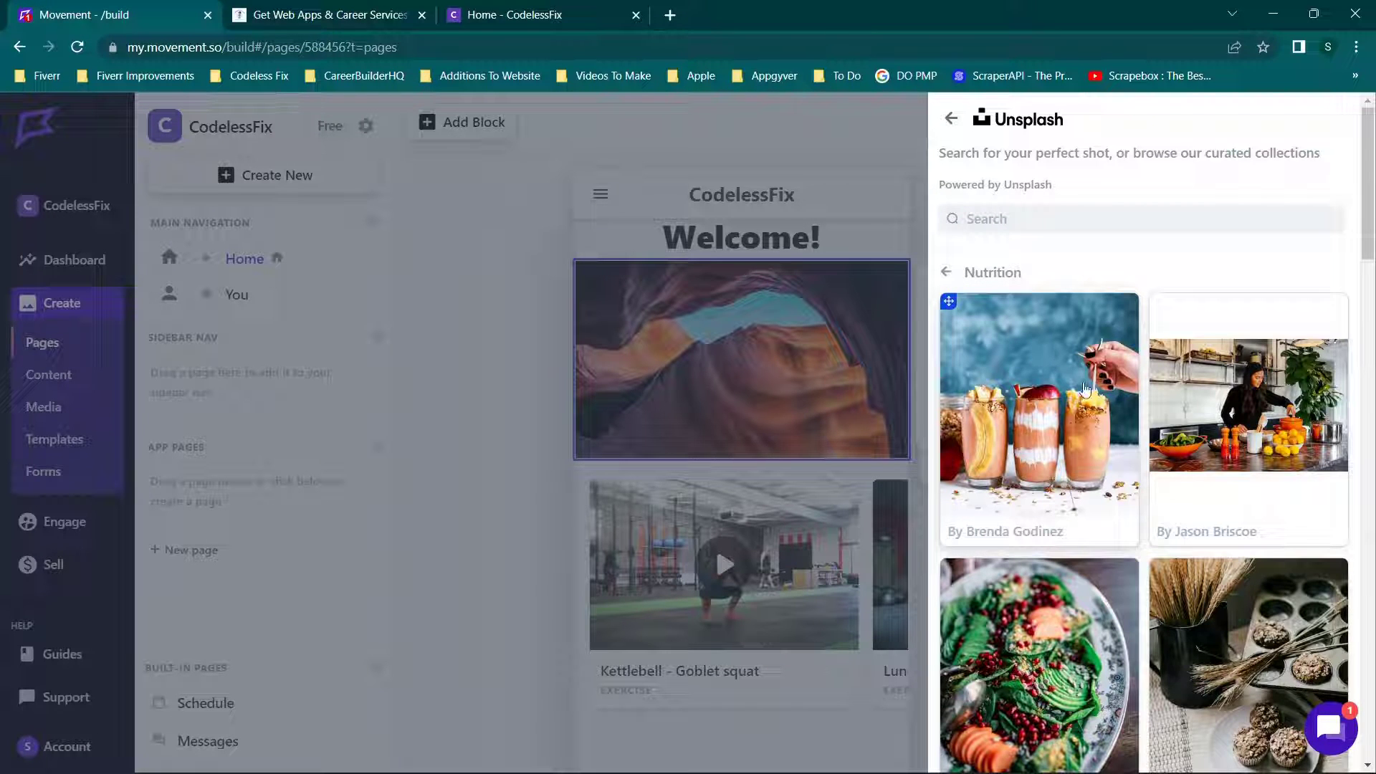
{"action": "left_click", "coordinate": [1038, 406]}
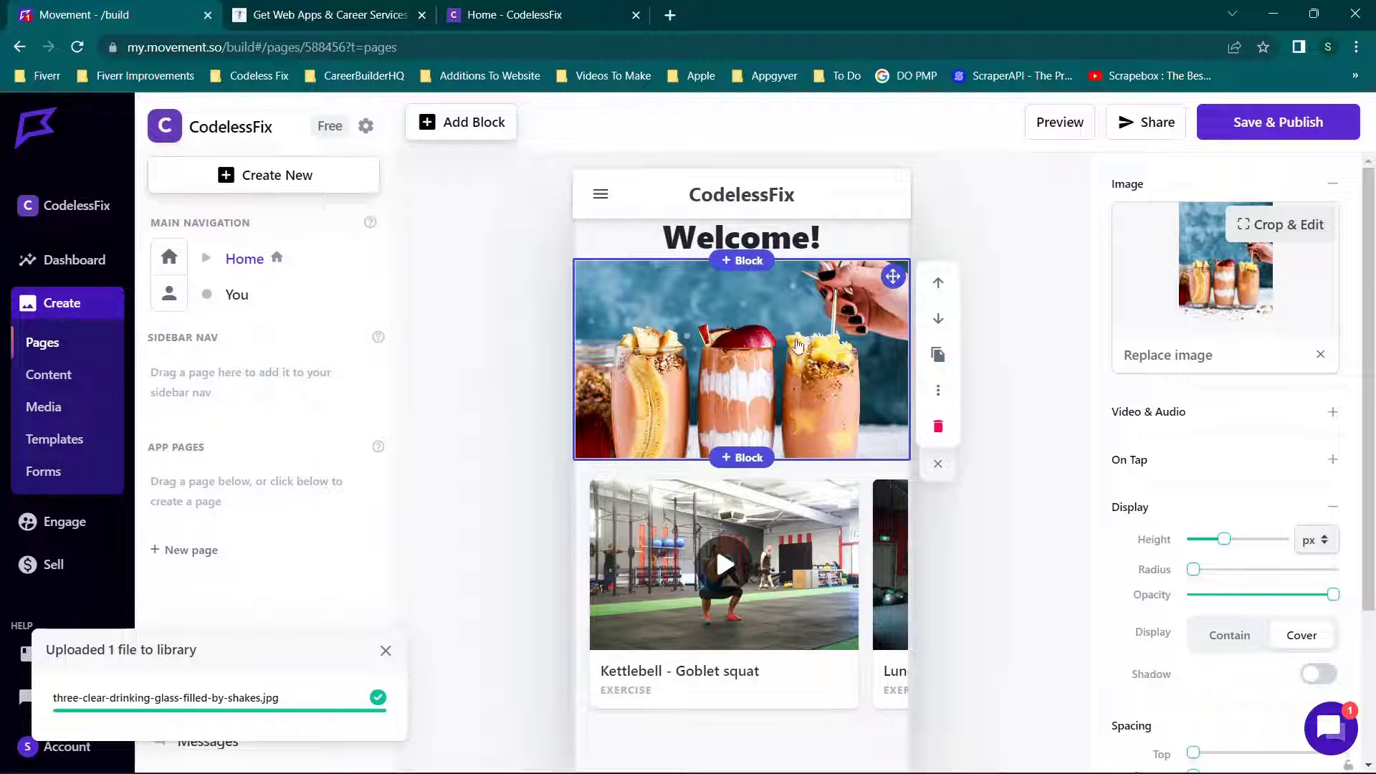
- Check the image block's Video & Audio options along with its display and spacing settings
{"action": "left_click", "coordinate": [1325, 410]}
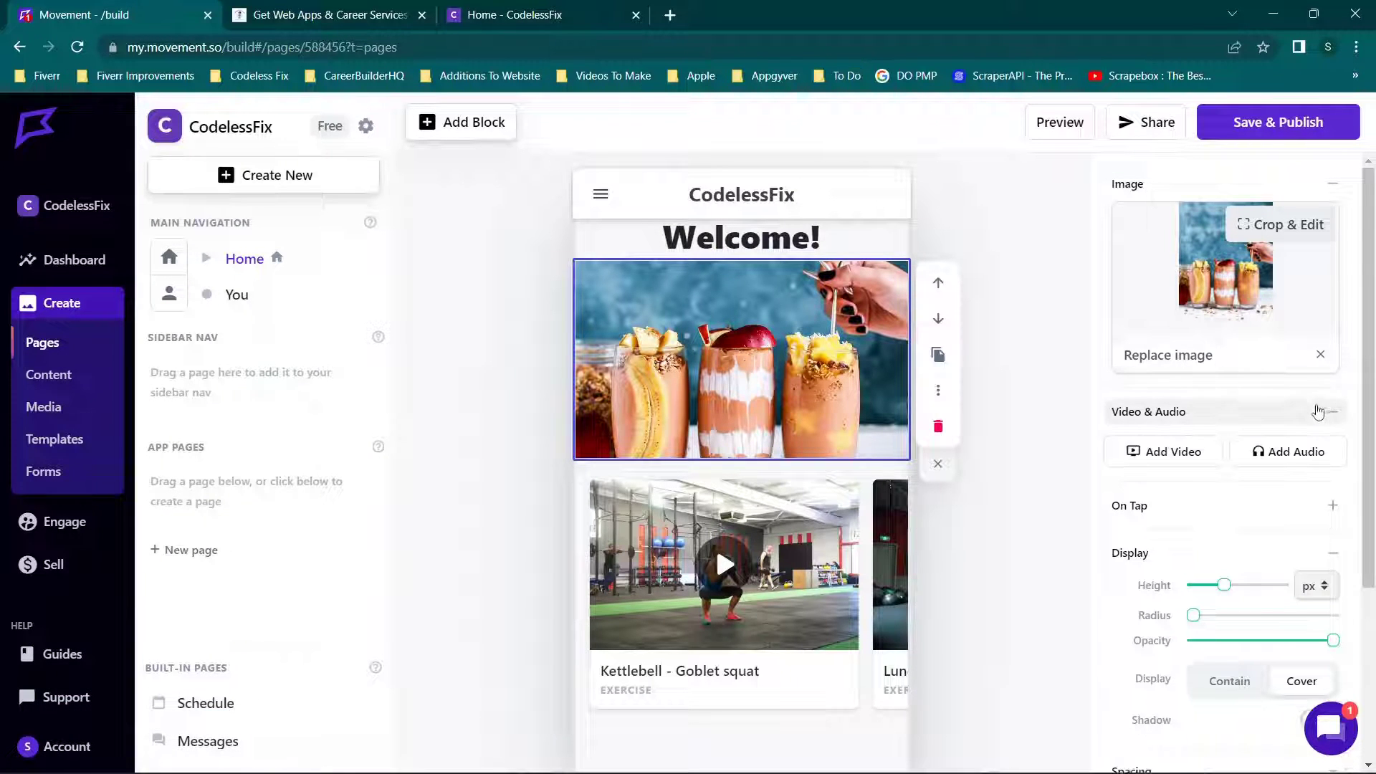
{"action": "scroll", "coordinate": [1213, 439], "scroll_direction": "down", "scroll_amount": 3}
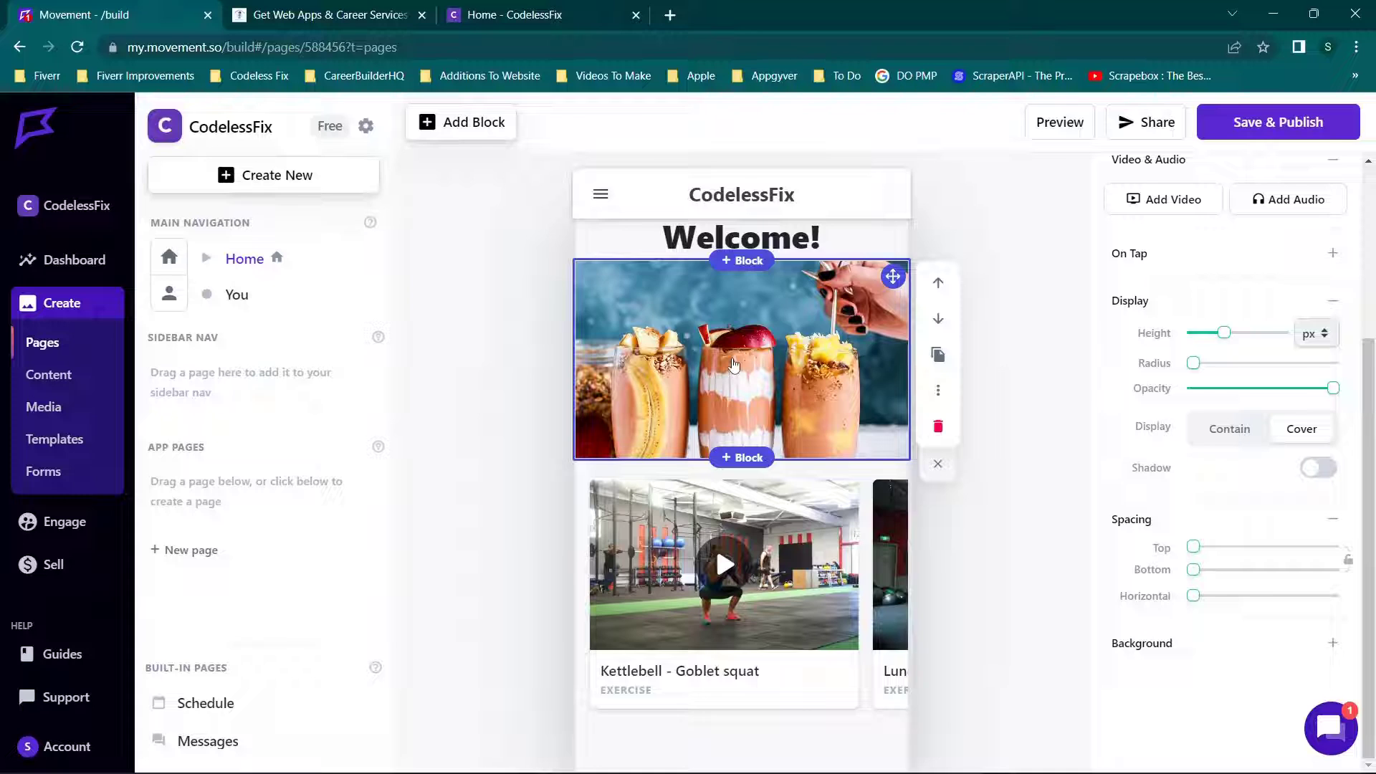
- Insert a medium heading reading "Here are Leg Workouts" between the image block and the exercise block
{"action": "scroll", "coordinate": [734, 364], "scroll_direction": "down", "scroll_amount": 3}
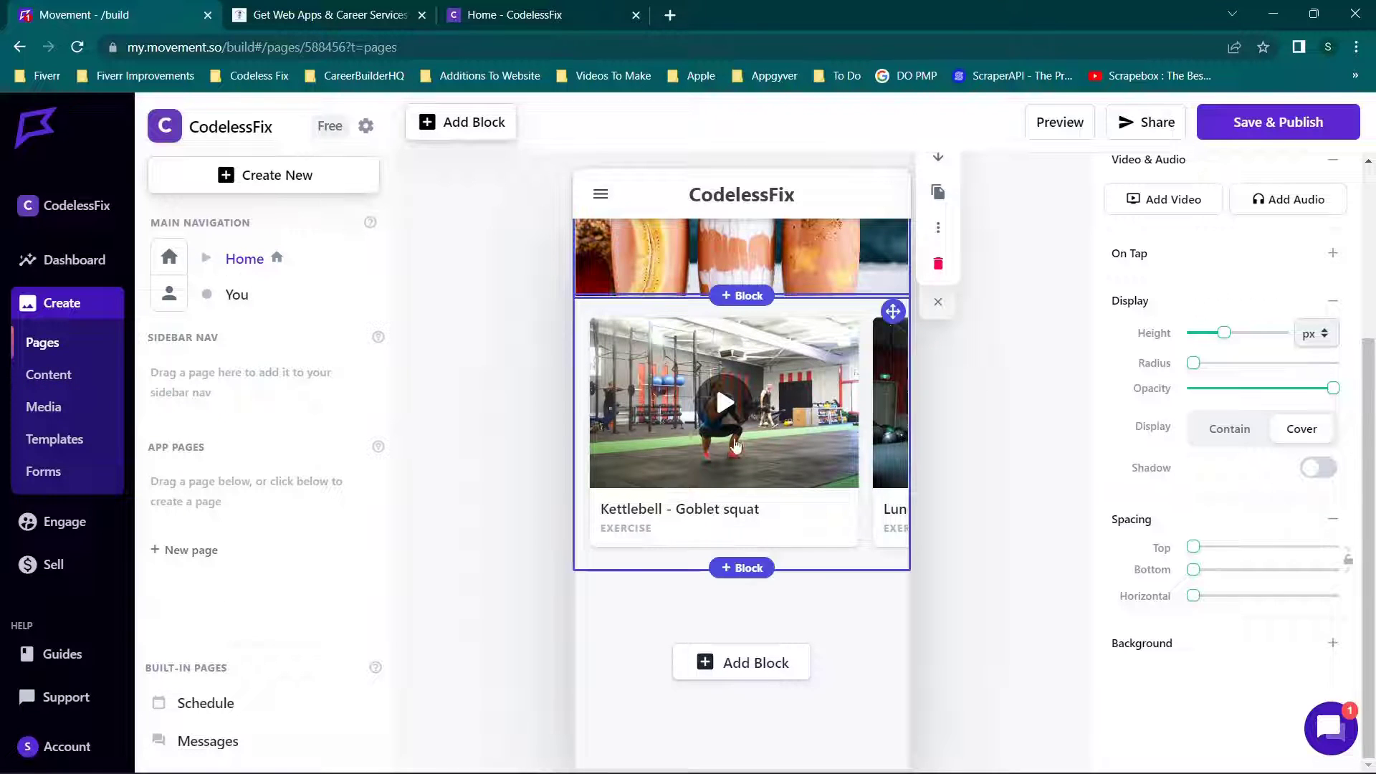
{"action": "left_click", "coordinate": [741, 296]}
{"action": "left_click", "coordinate": [46, 277]}
{"action": "left_click_drag", "start_coordinate": [212, 294], "coordinate": [891, 346]}
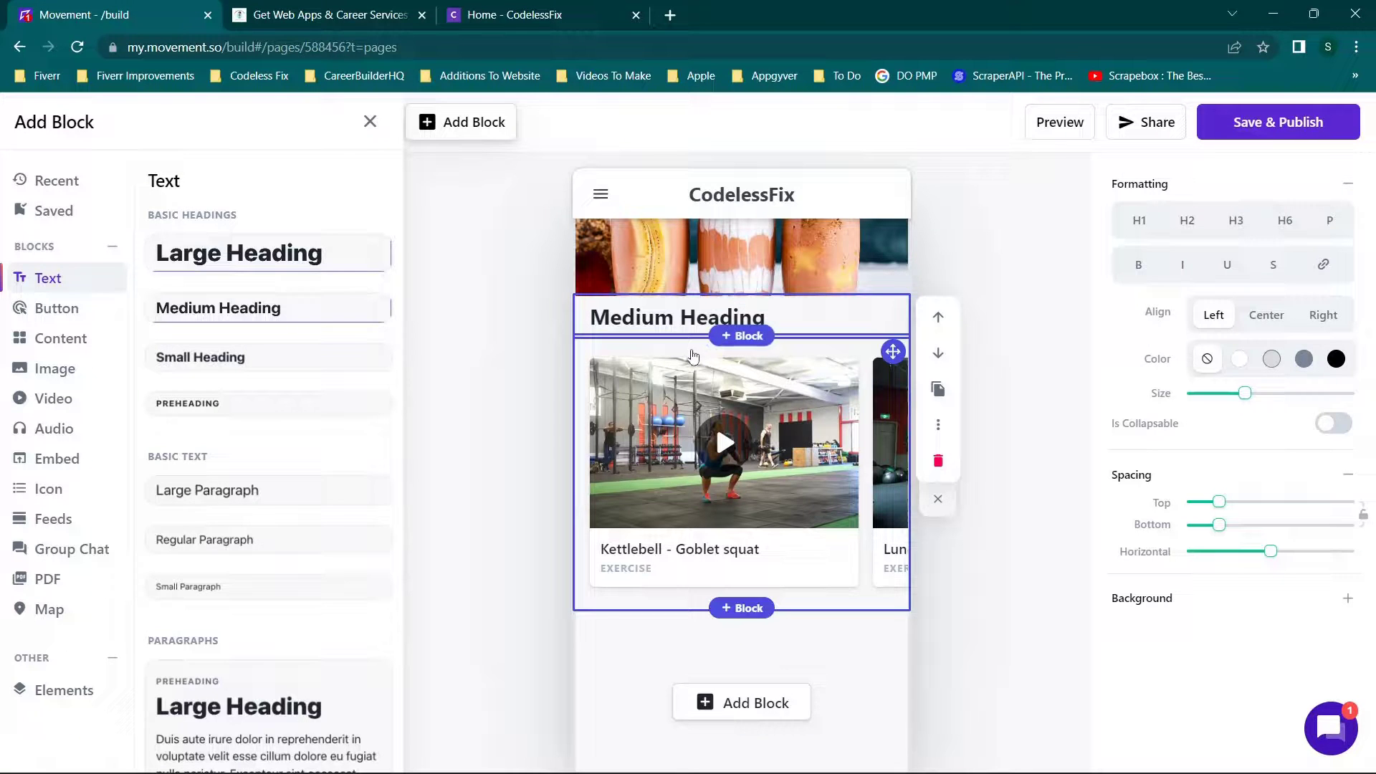
{"action": "key", "text": "ctrl+a"}
{"action": "type", "text": "Here a"}
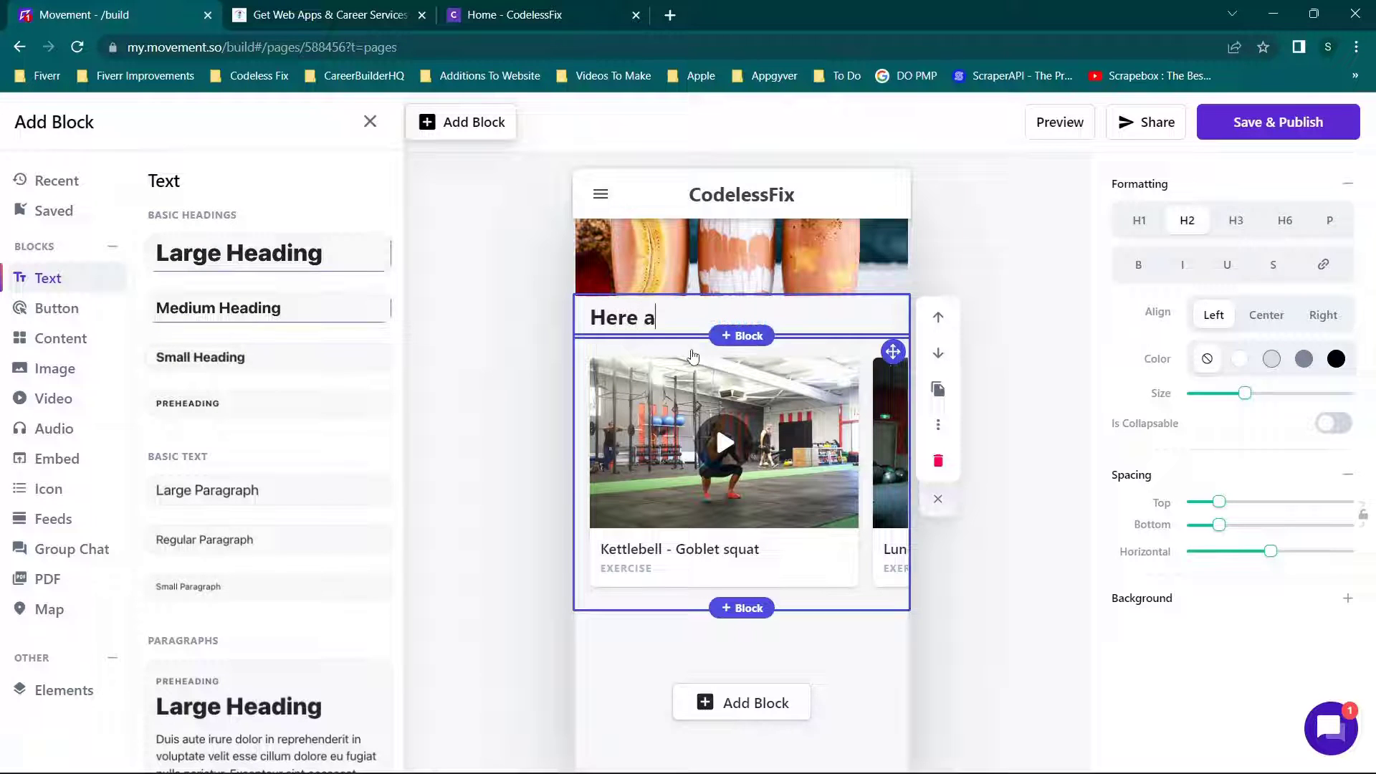
{"action": "type", "text": "re Leg Workouts"}
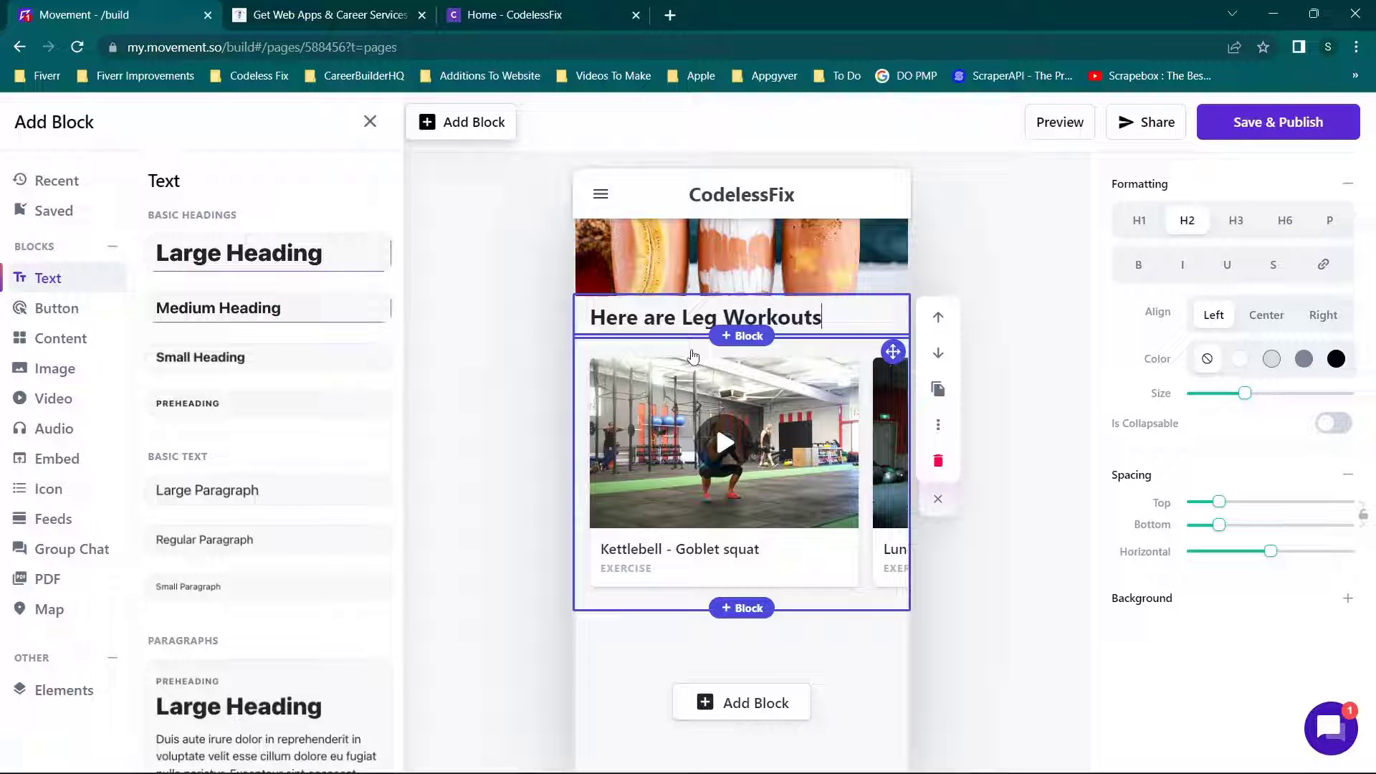
{"action": "left_click", "coordinate": [528, 368]}
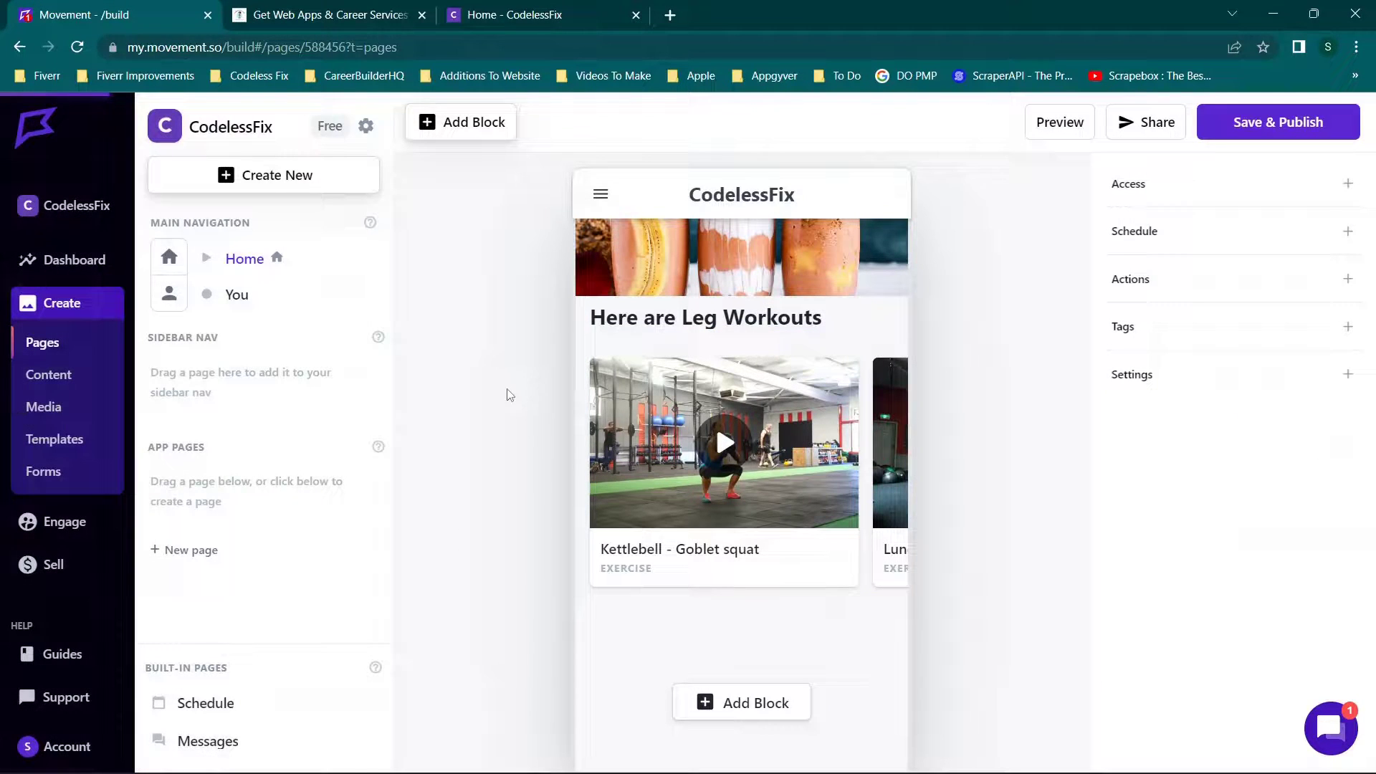
- Open the block library for the end of the Home page and browse the Video and Audio blocks
{"action": "left_click", "coordinate": [752, 701]}
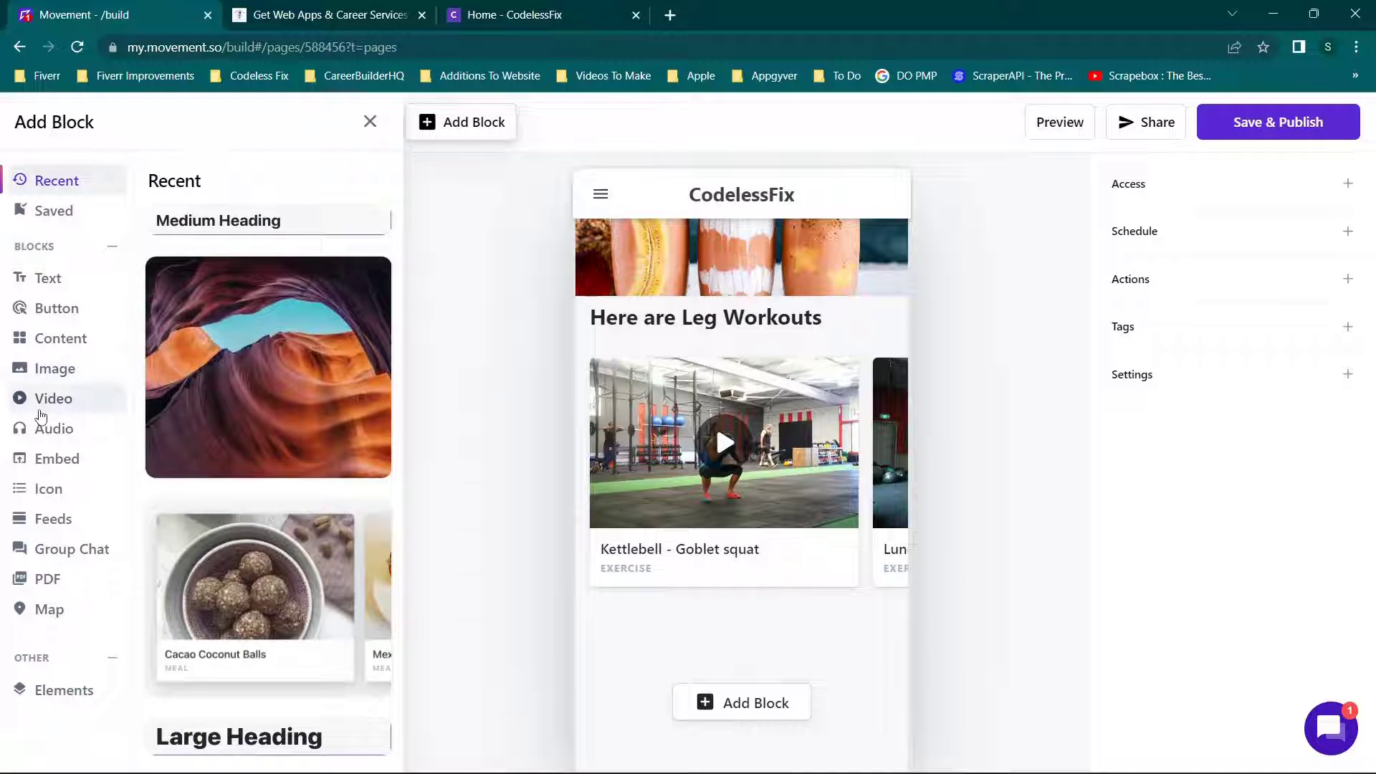
{"action": "left_click", "coordinate": [45, 399]}
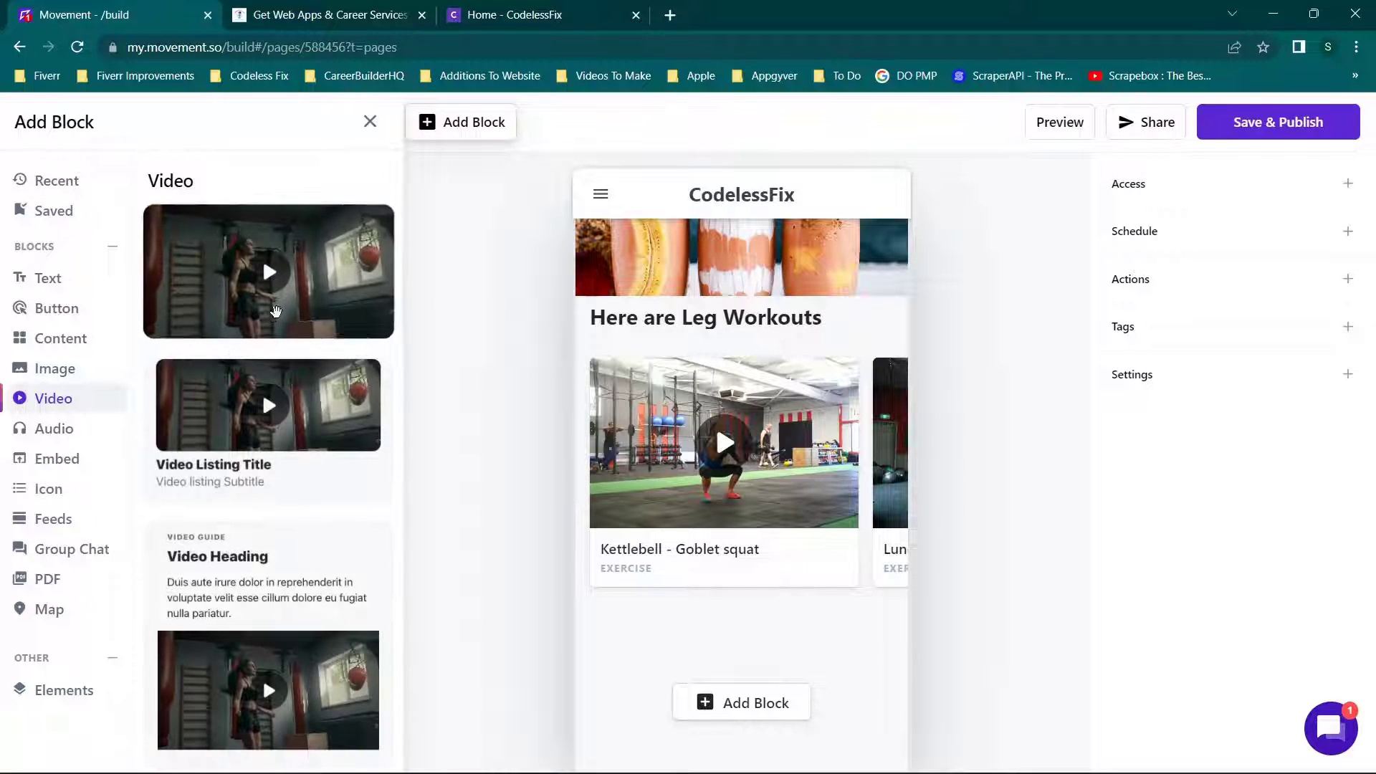
{"action": "scroll", "coordinate": [235, 375], "scroll_direction": "down", "scroll_amount": 1}
{"action": "scroll", "coordinate": [235, 376], "scroll_direction": "down", "scroll_amount": 3}
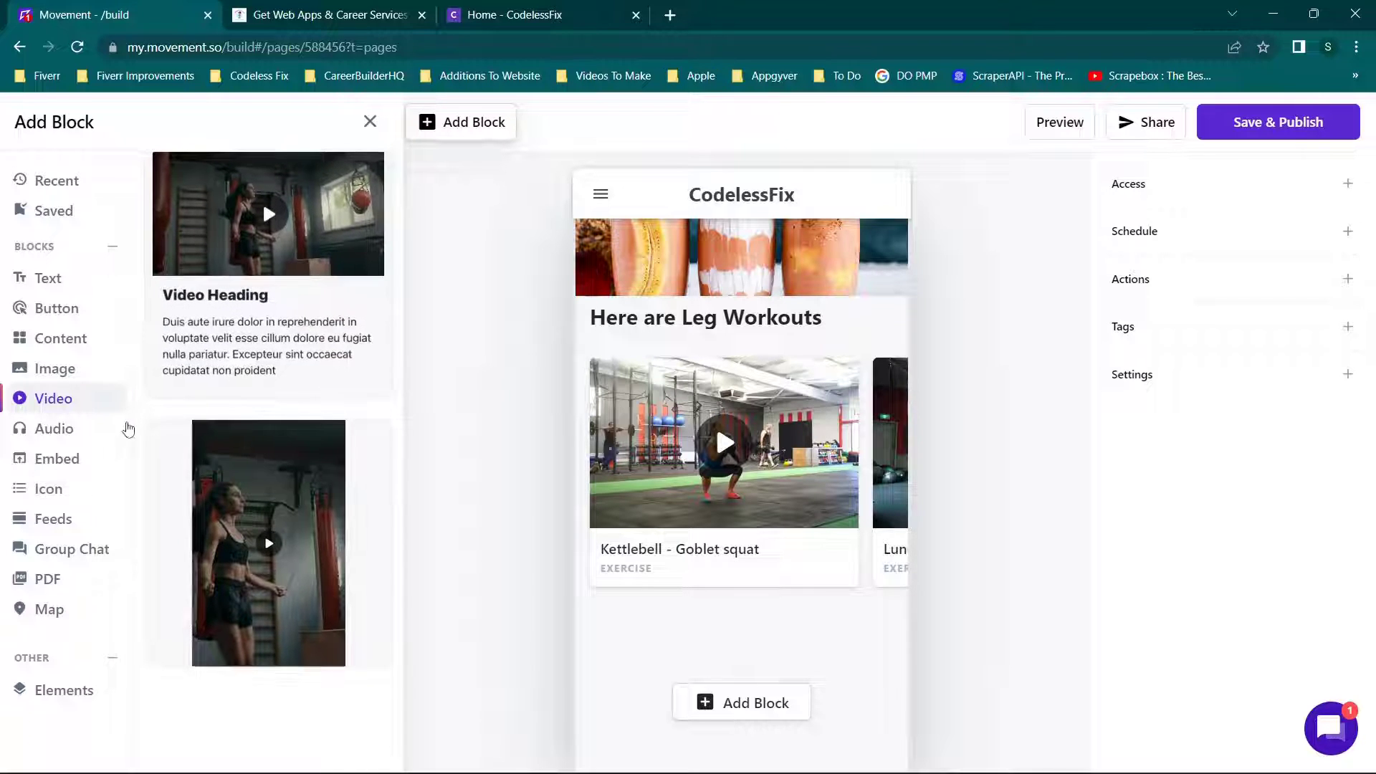
{"action": "left_click", "coordinate": [66, 429]}
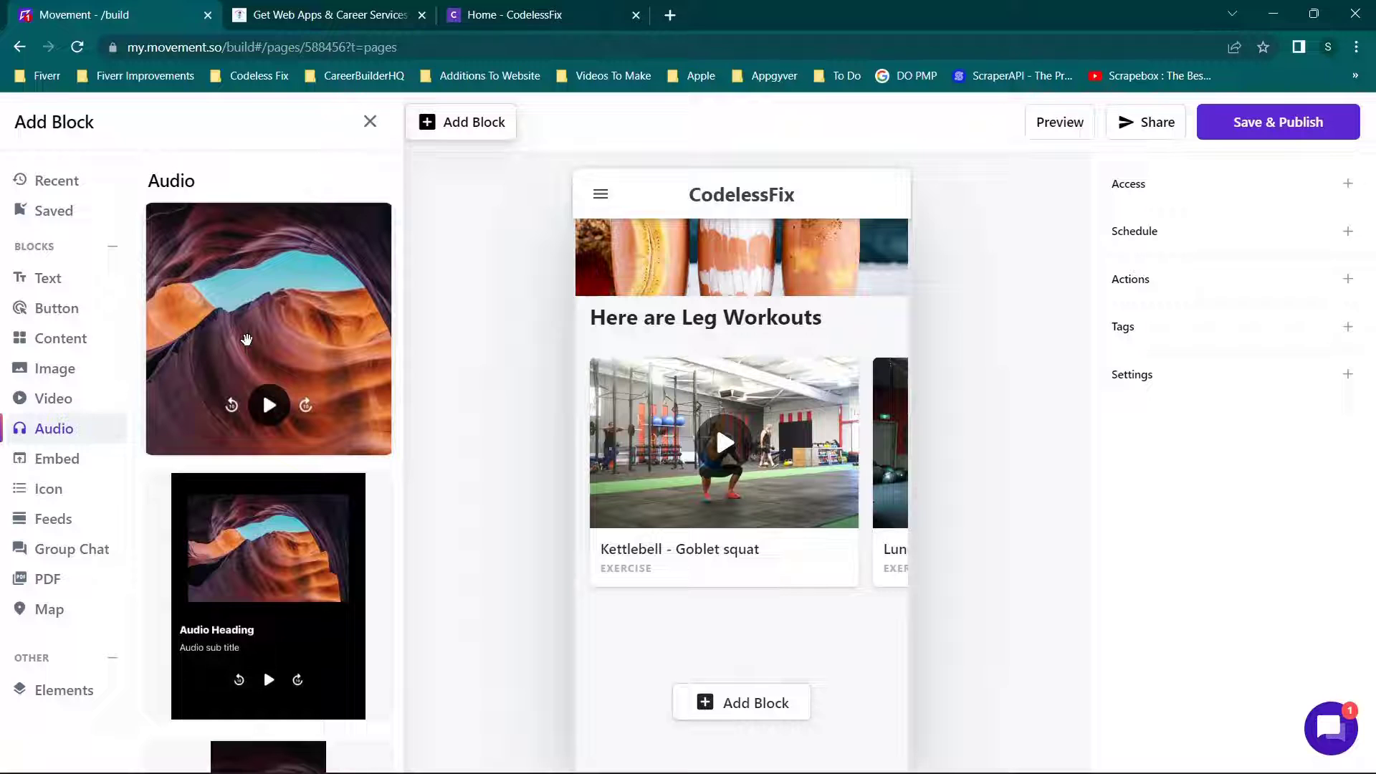
{"action": "scroll", "coordinate": [247, 404], "scroll_direction": "down", "scroll_amount": 4}
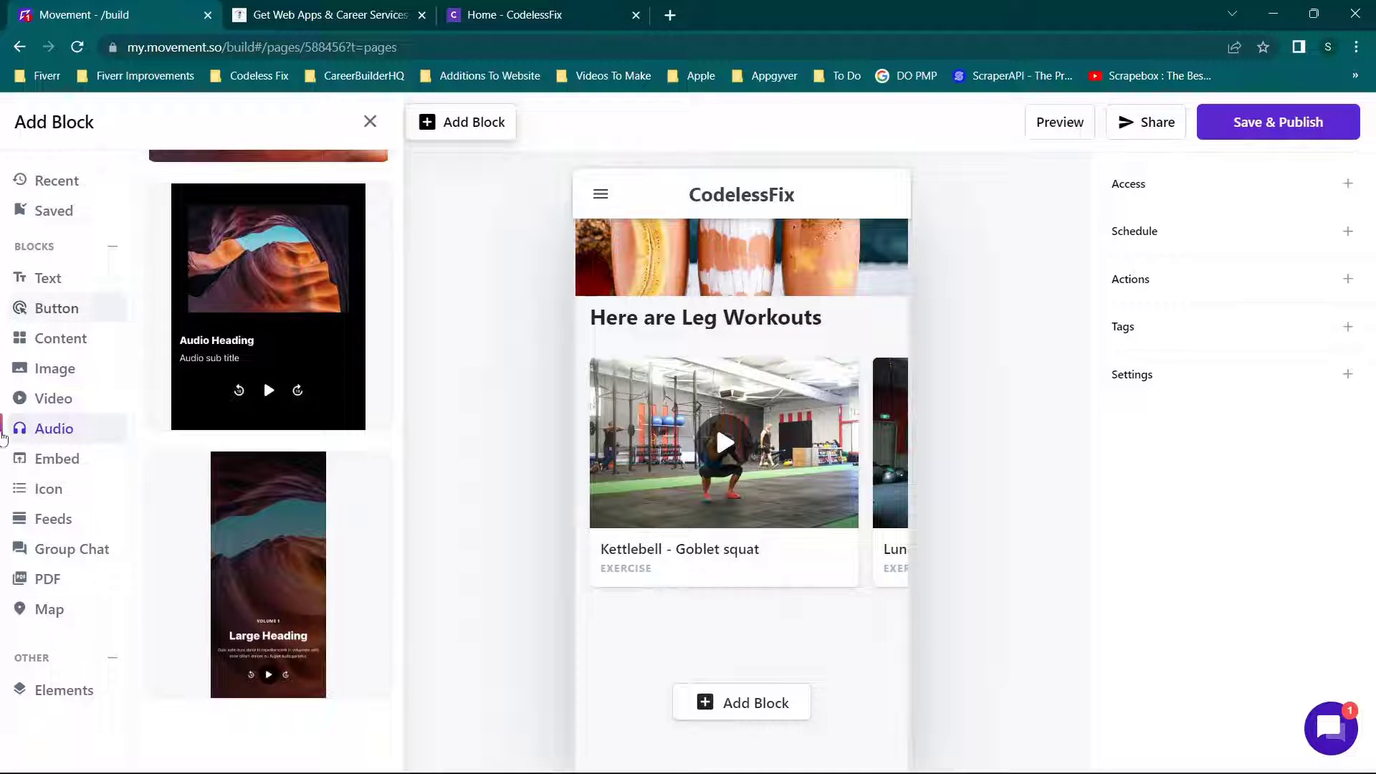
- Browse the Embed blocks, and try a Spotify embed below the exercise block before deleting it
{"action": "left_click", "coordinate": [34, 470]}
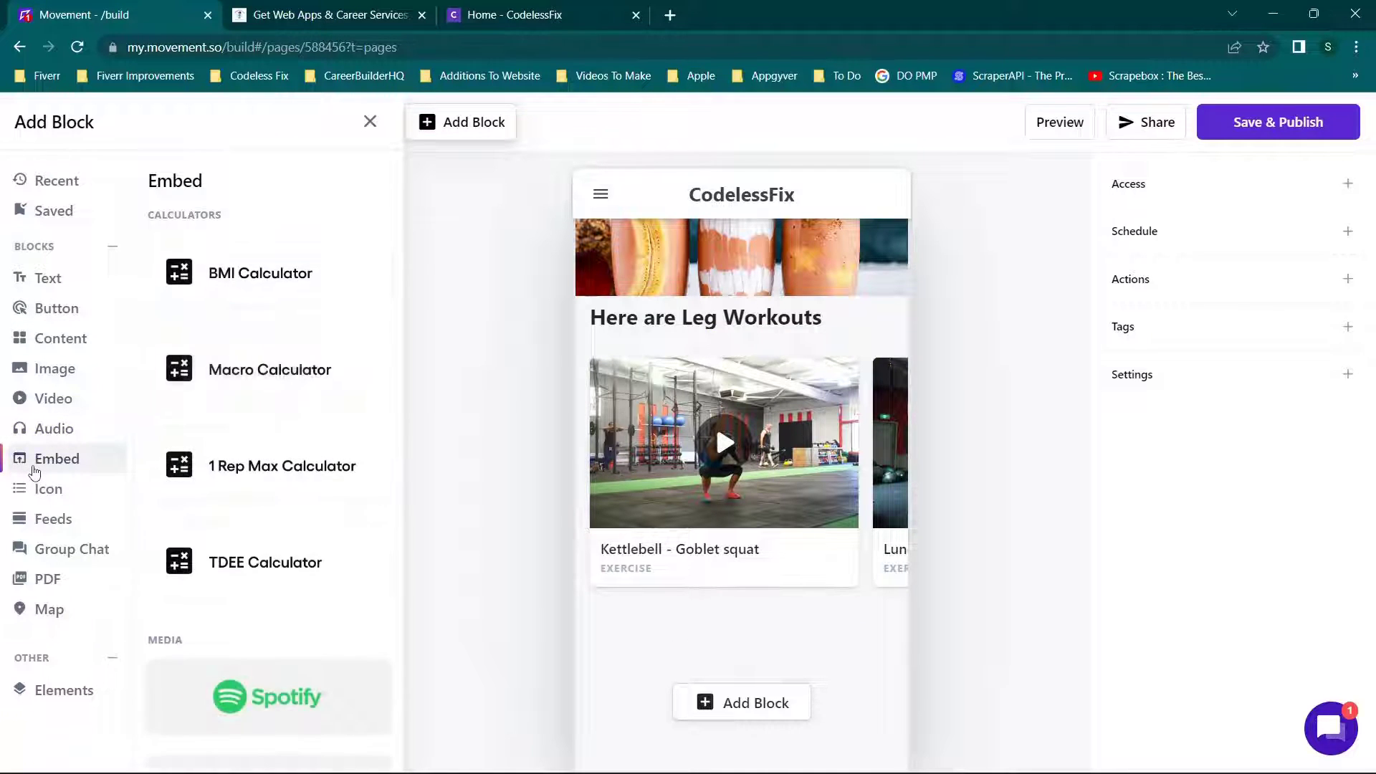
{"action": "scroll", "coordinate": [213, 332], "scroll_direction": "down", "scroll_amount": 5}
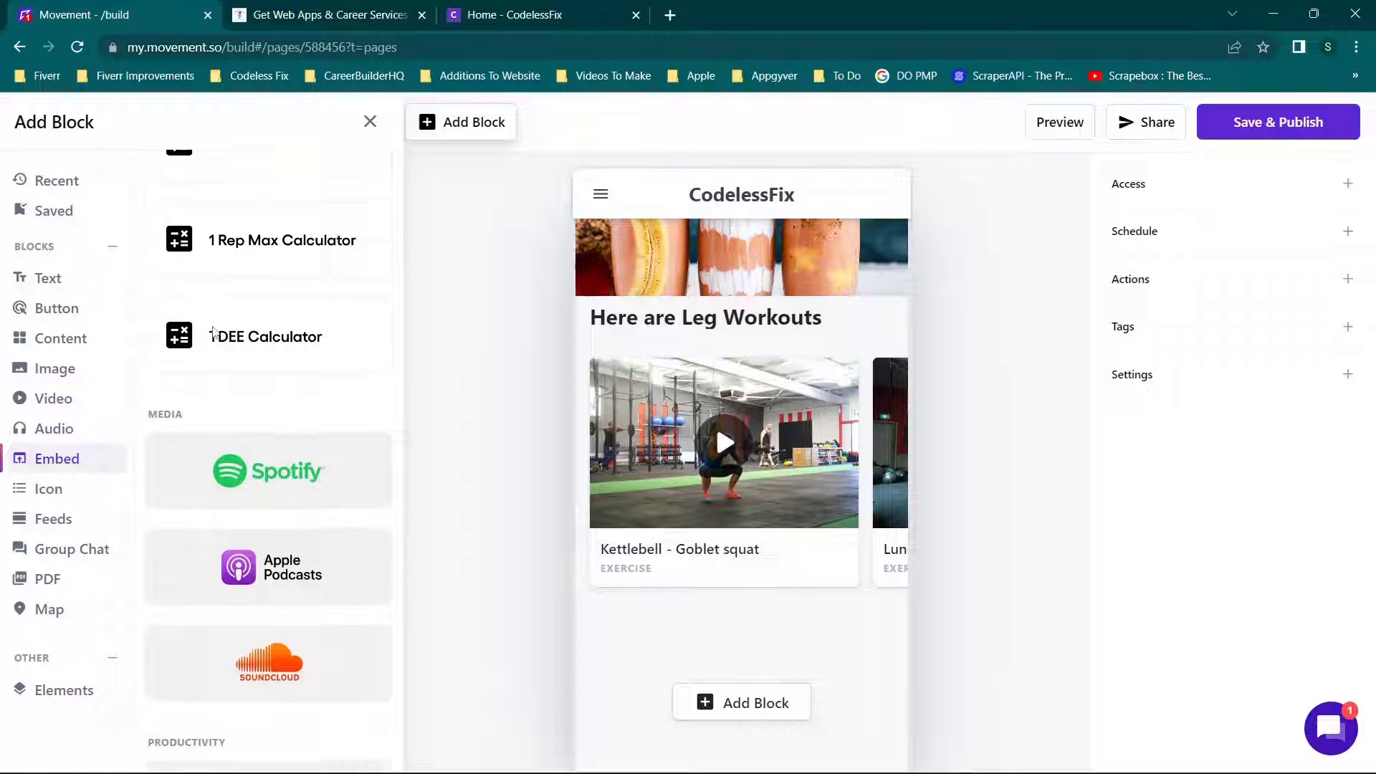
{"action": "scroll", "coordinate": [211, 325], "scroll_direction": "up", "scroll_amount": 5}
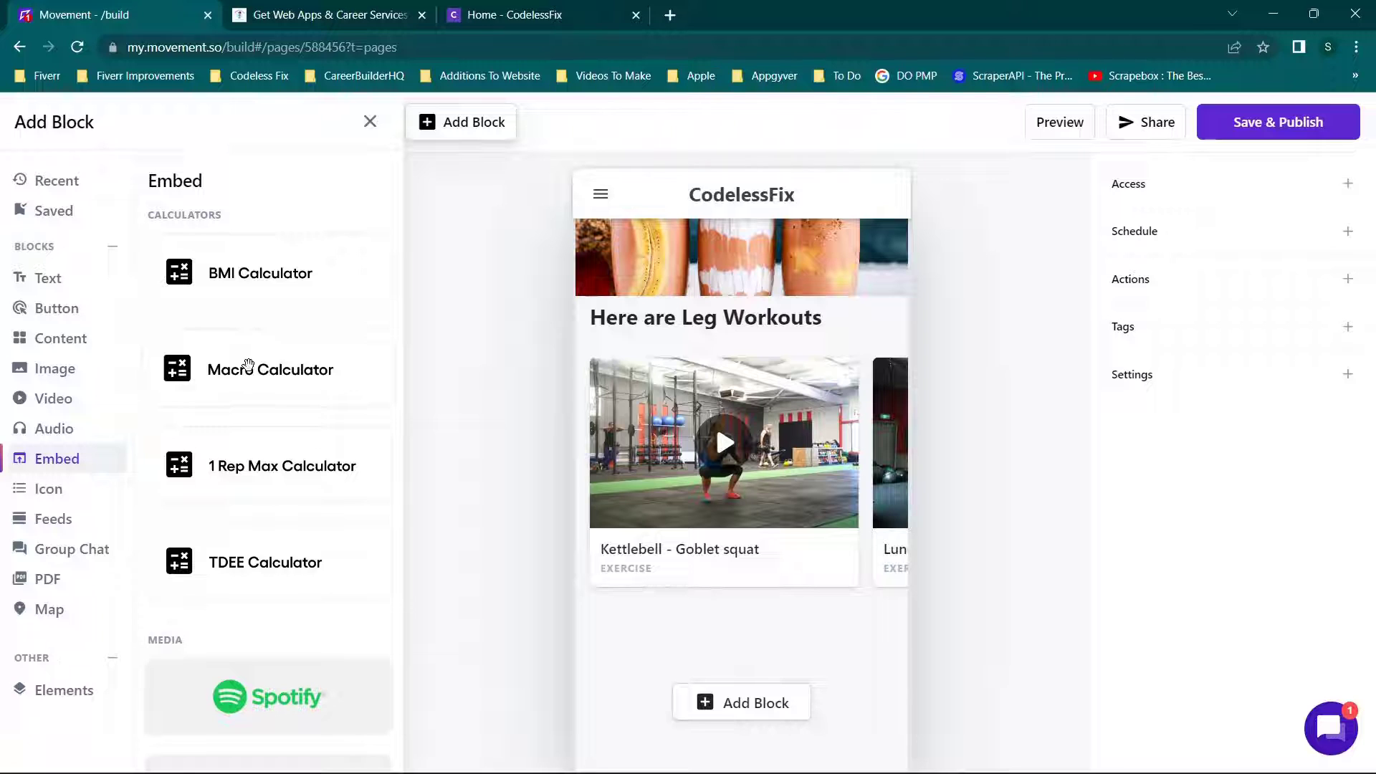
{"action": "scroll", "coordinate": [264, 467], "scroll_direction": "down", "scroll_amount": 2}
{"action": "scroll", "coordinate": [227, 199], "scroll_direction": "up", "scroll_amount": 2}
{"action": "scroll", "coordinate": [244, 319], "scroll_direction": "down", "scroll_amount": 5}
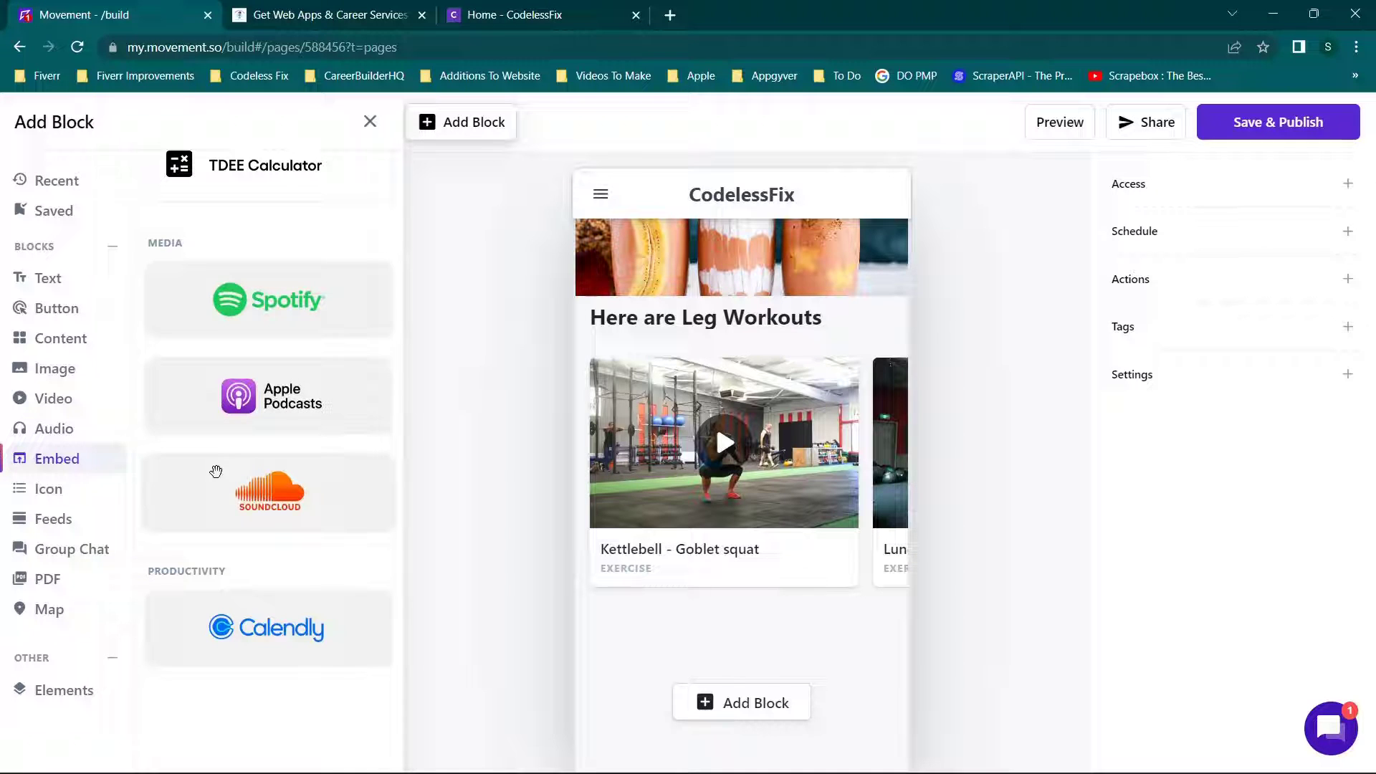
{"action": "left_click", "coordinate": [238, 476]}
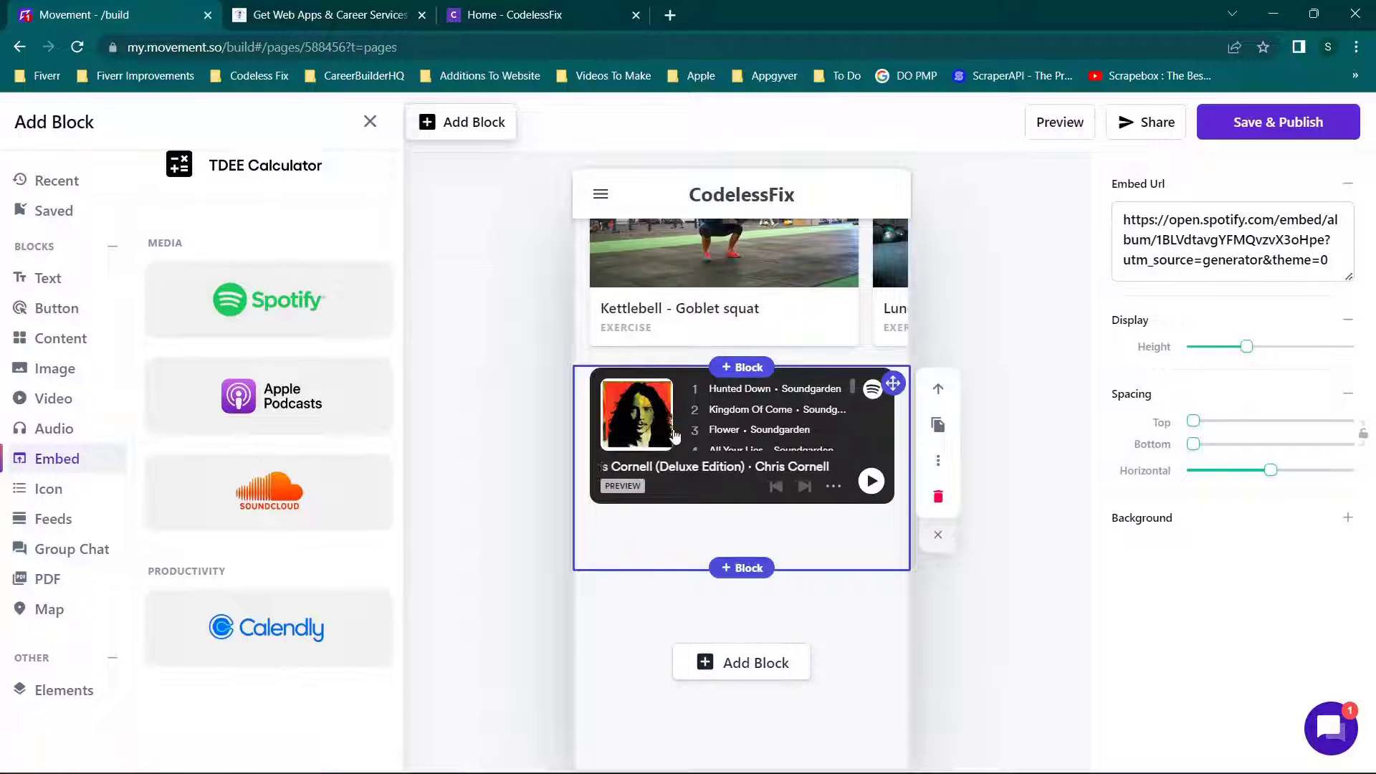
{"action": "left_click", "coordinate": [940, 497]}
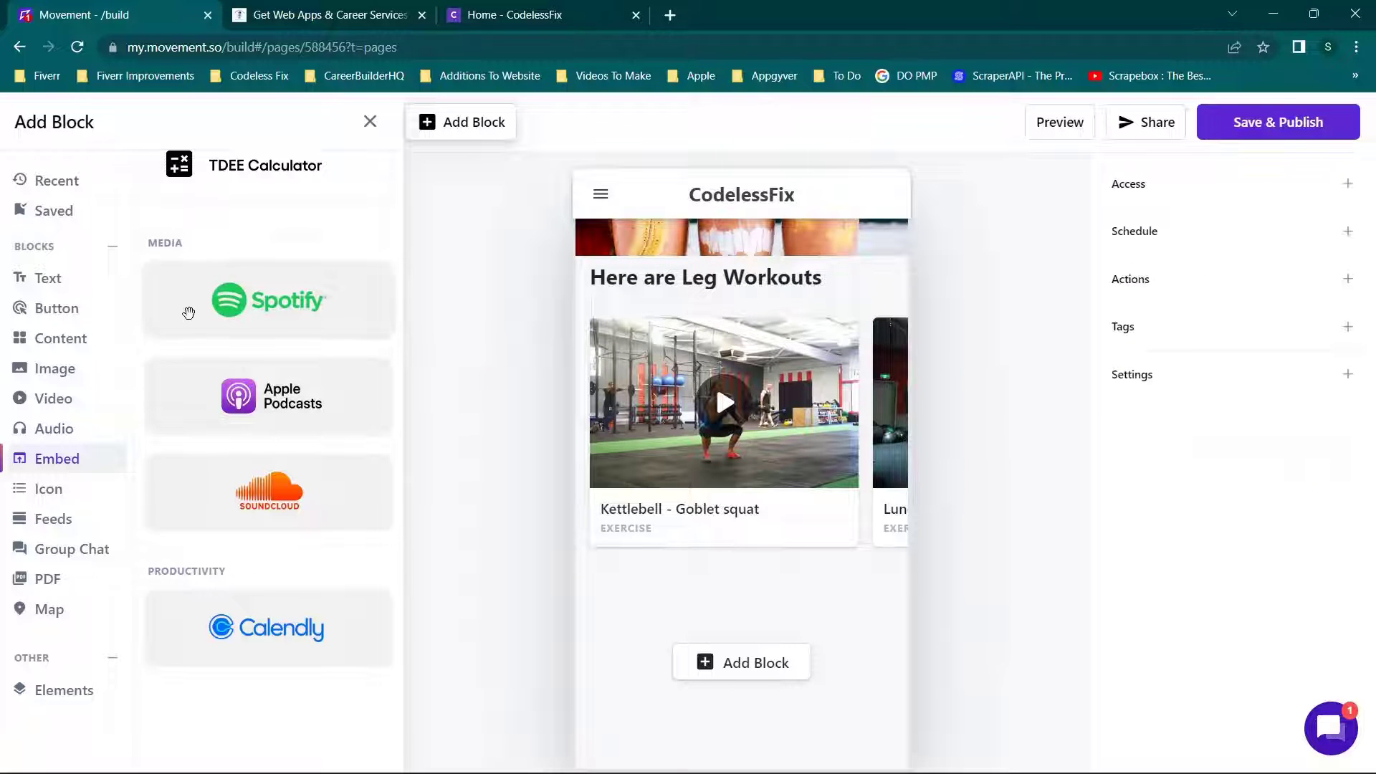
- Browse the Icon, Feeds and Group Chat blocks in the block library
{"action": "left_click", "coordinate": [45, 489]}
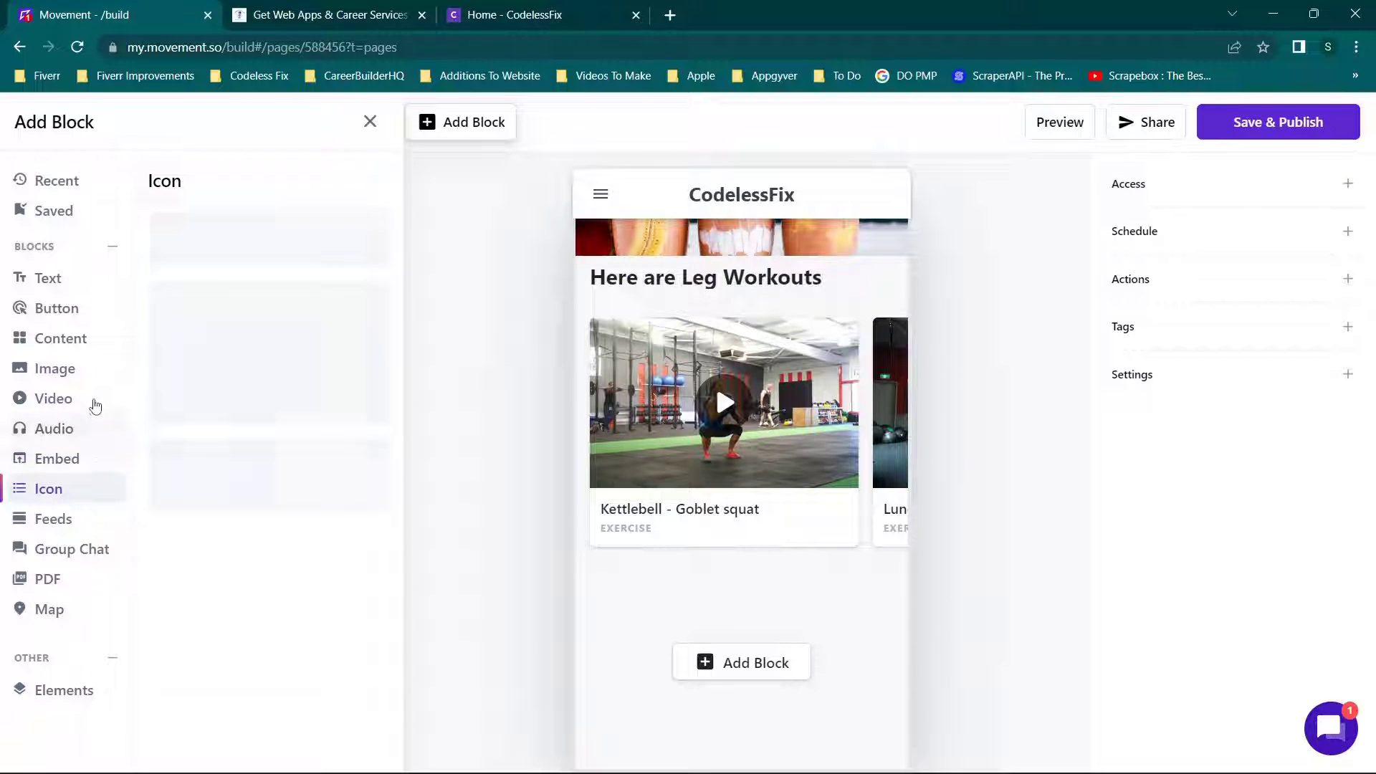
{"action": "scroll", "coordinate": [265, 343], "scroll_direction": "down", "scroll_amount": 1}
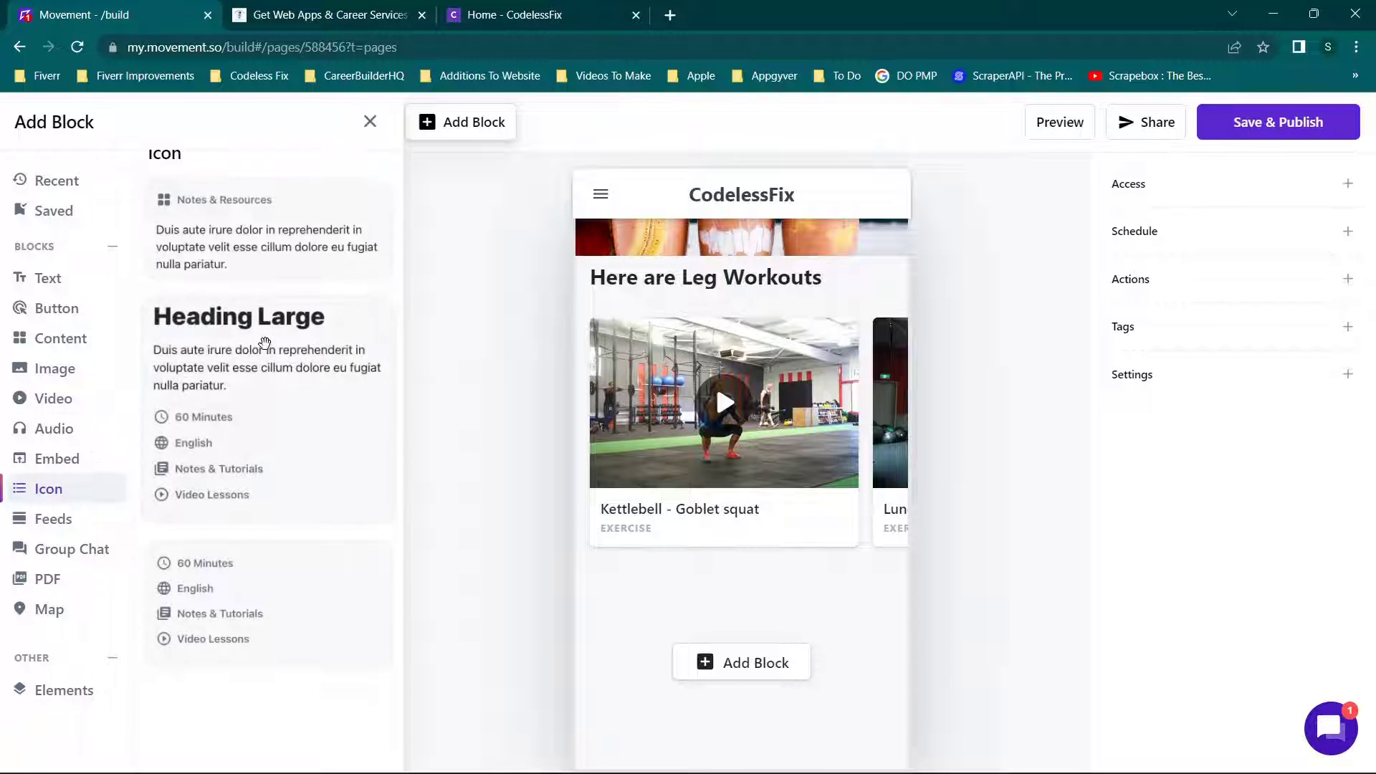
{"action": "left_click", "coordinate": [52, 519]}
{"action": "scroll", "coordinate": [243, 362], "scroll_direction": "down", "scroll_amount": 5}
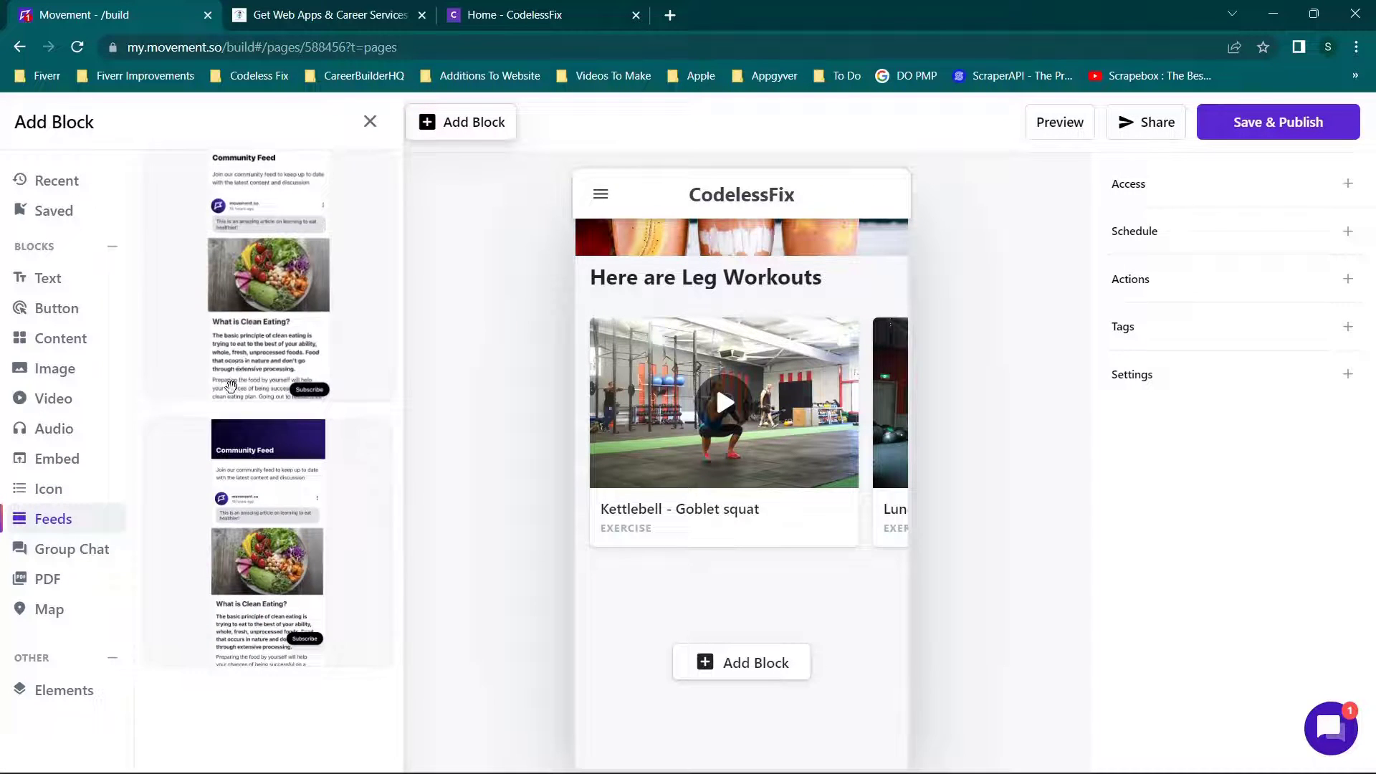
{"action": "left_click", "coordinate": [52, 548]}
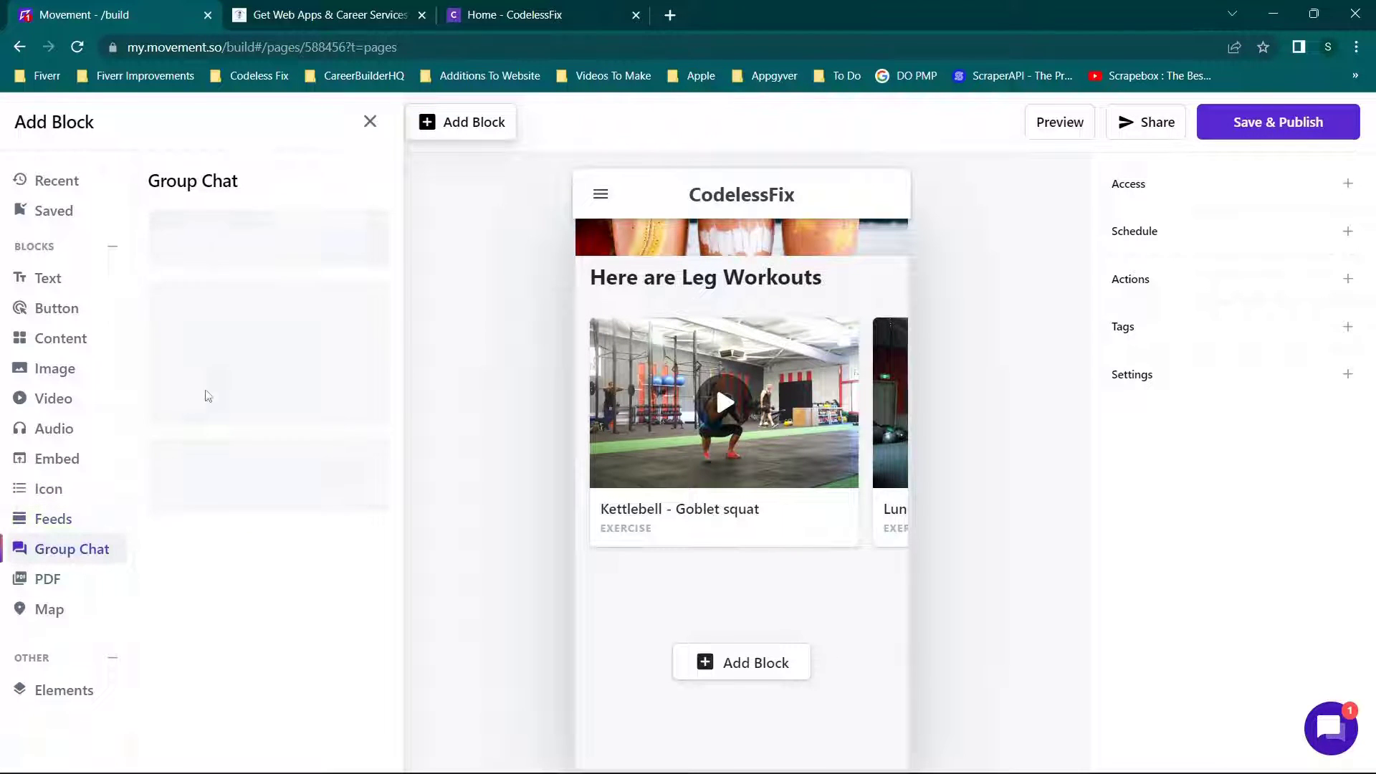
{"action": "scroll", "coordinate": [269, 336], "scroll_direction": "down", "scroll_amount": 1}
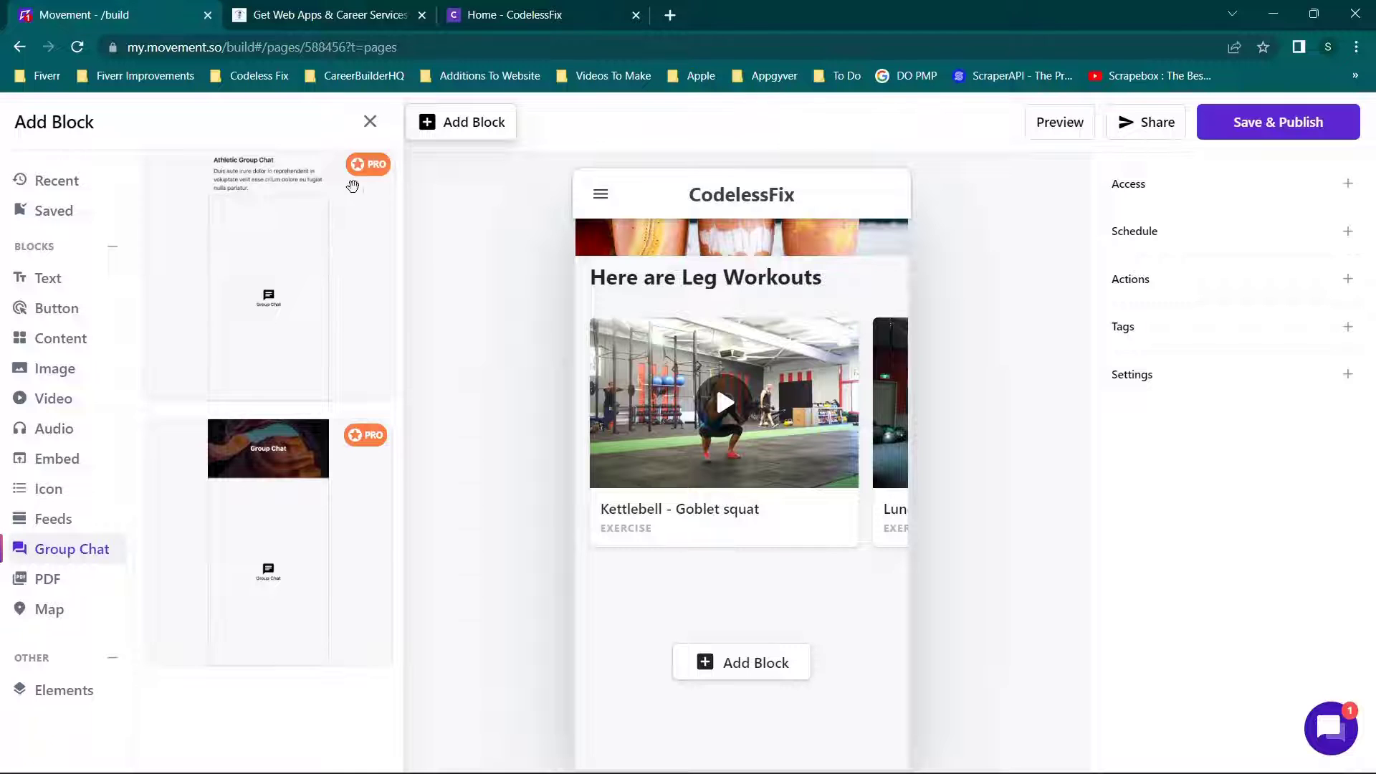
- Check the affiliate links page on codelessfix.com for the Movement link, close the site, and return to the Group Chat blocks in the Movement builder
{"action": "left_click", "coordinate": [313, 7]}
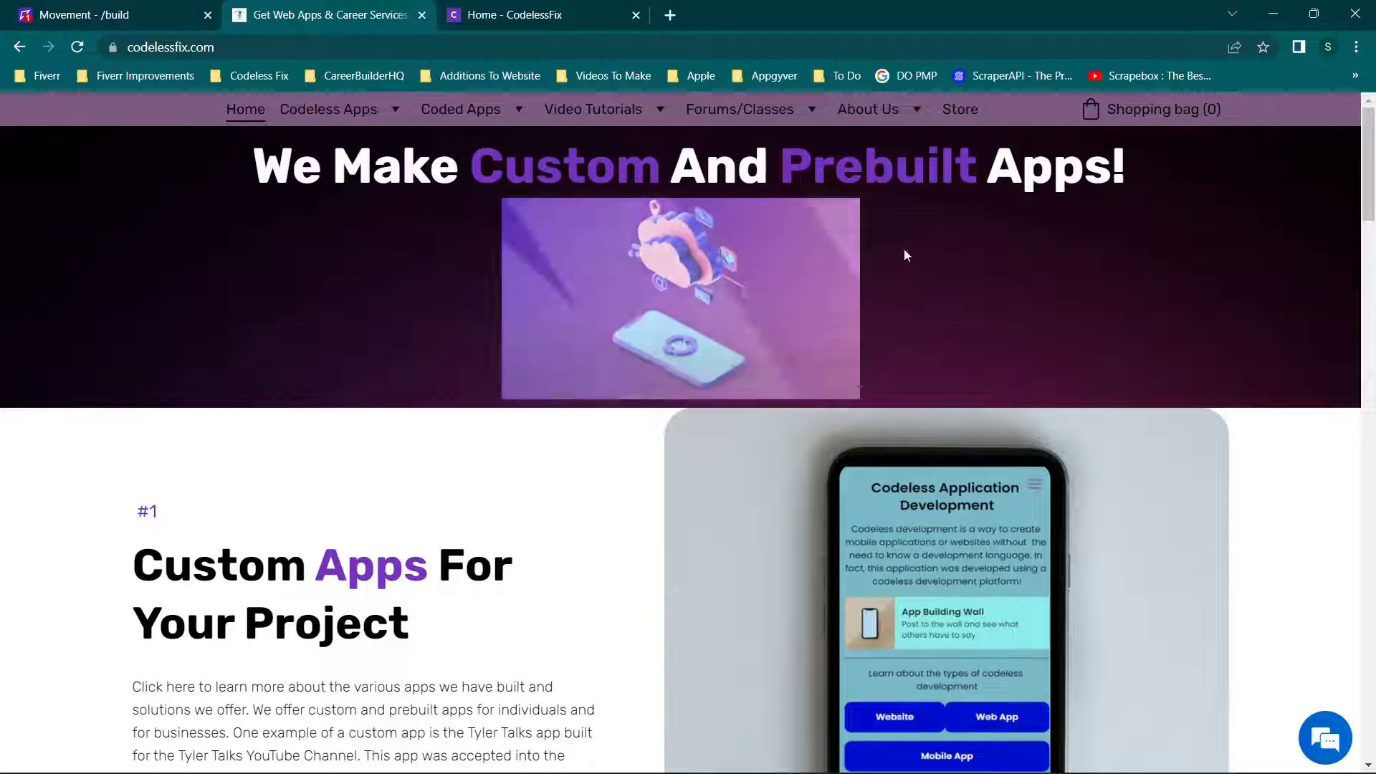
{"action": "left_click_drag", "start_coordinate": [960, 111], "coordinate": [873, 96]}
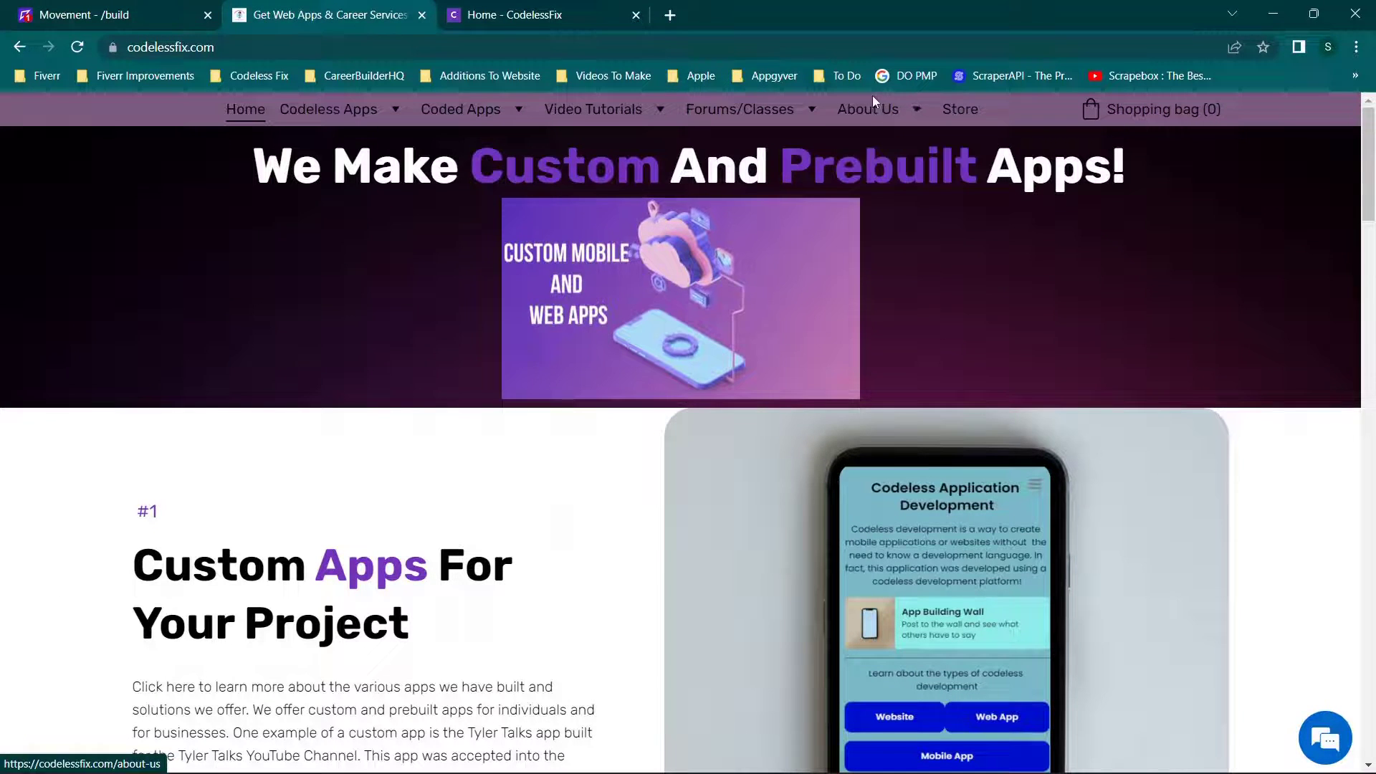
{"action": "mouse_move", "coordinate": [871, 108]}
{"action": "left_click", "coordinate": [887, 217]}
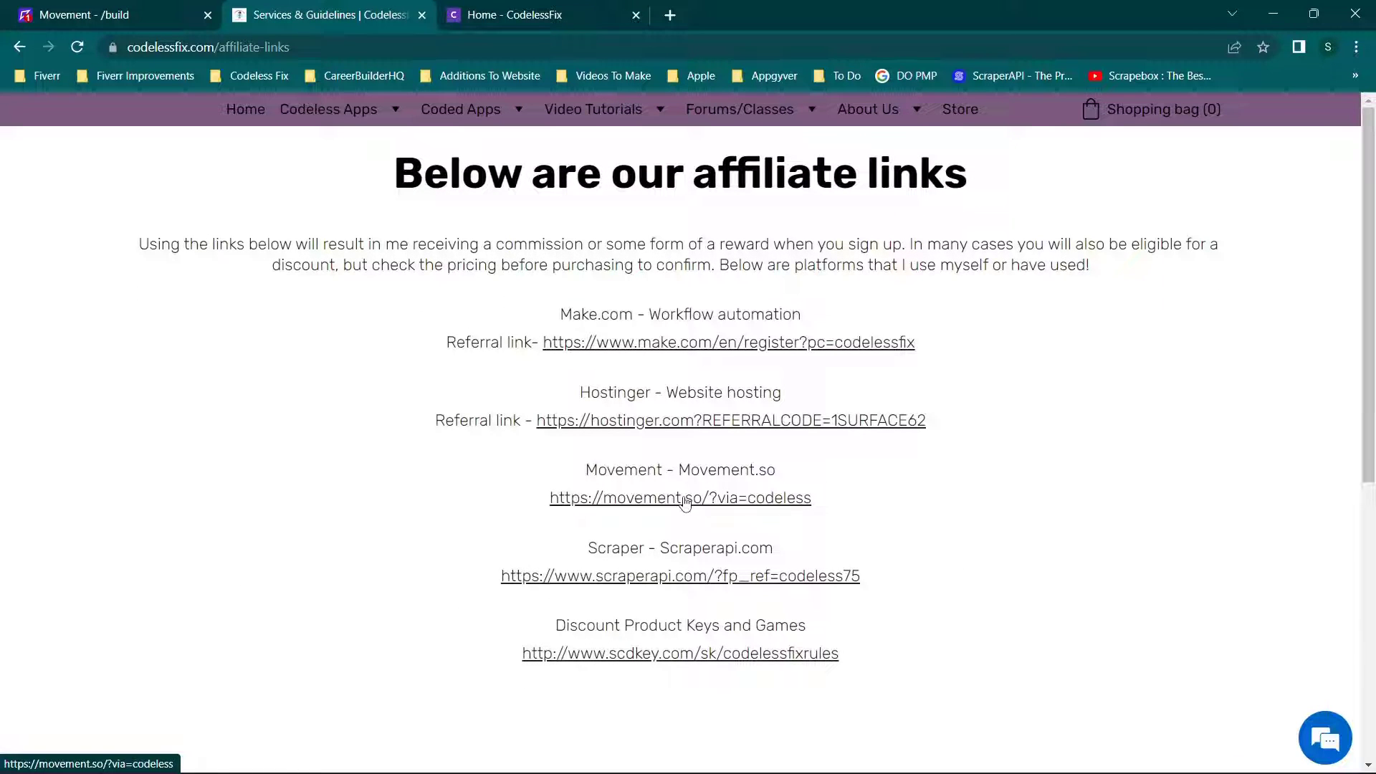
{"action": "left_click", "coordinate": [421, 16]}
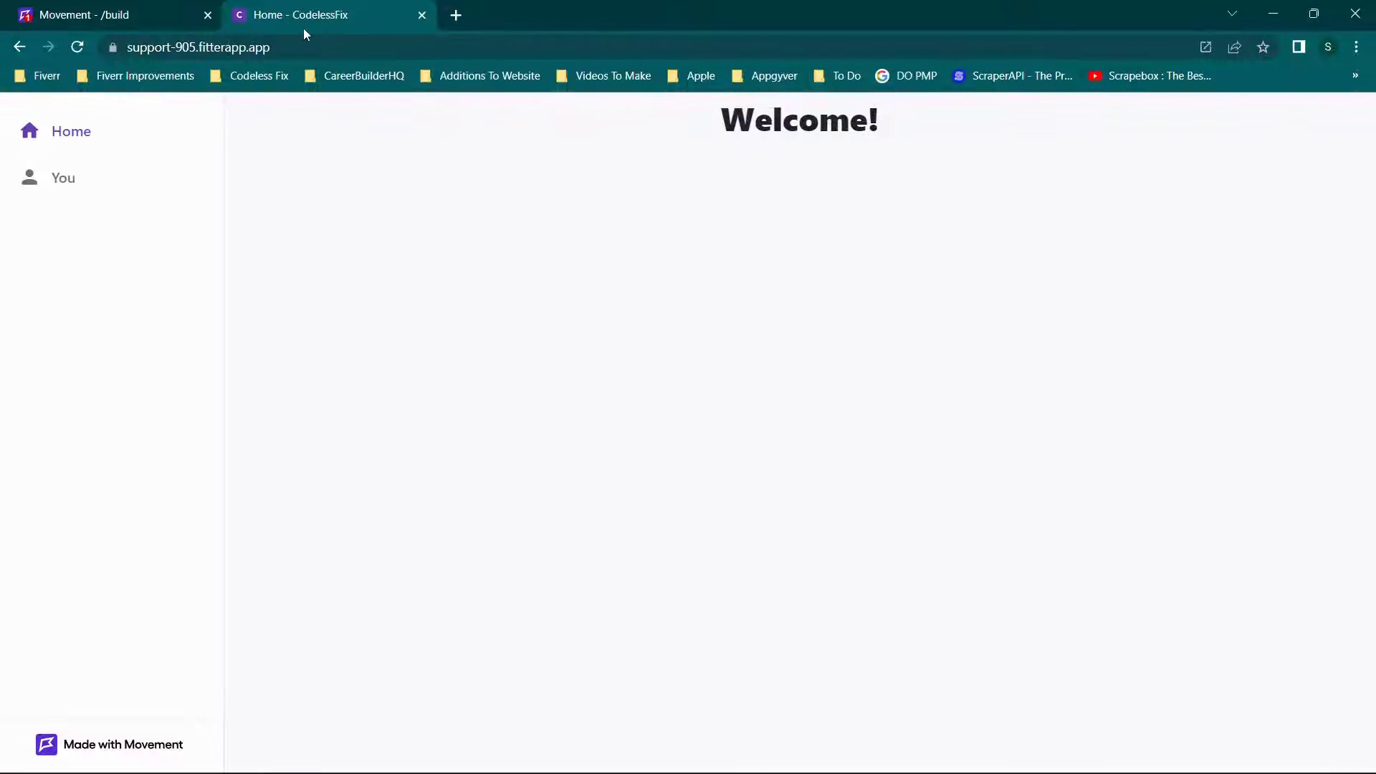
{"action": "left_click", "coordinate": [87, 8]}
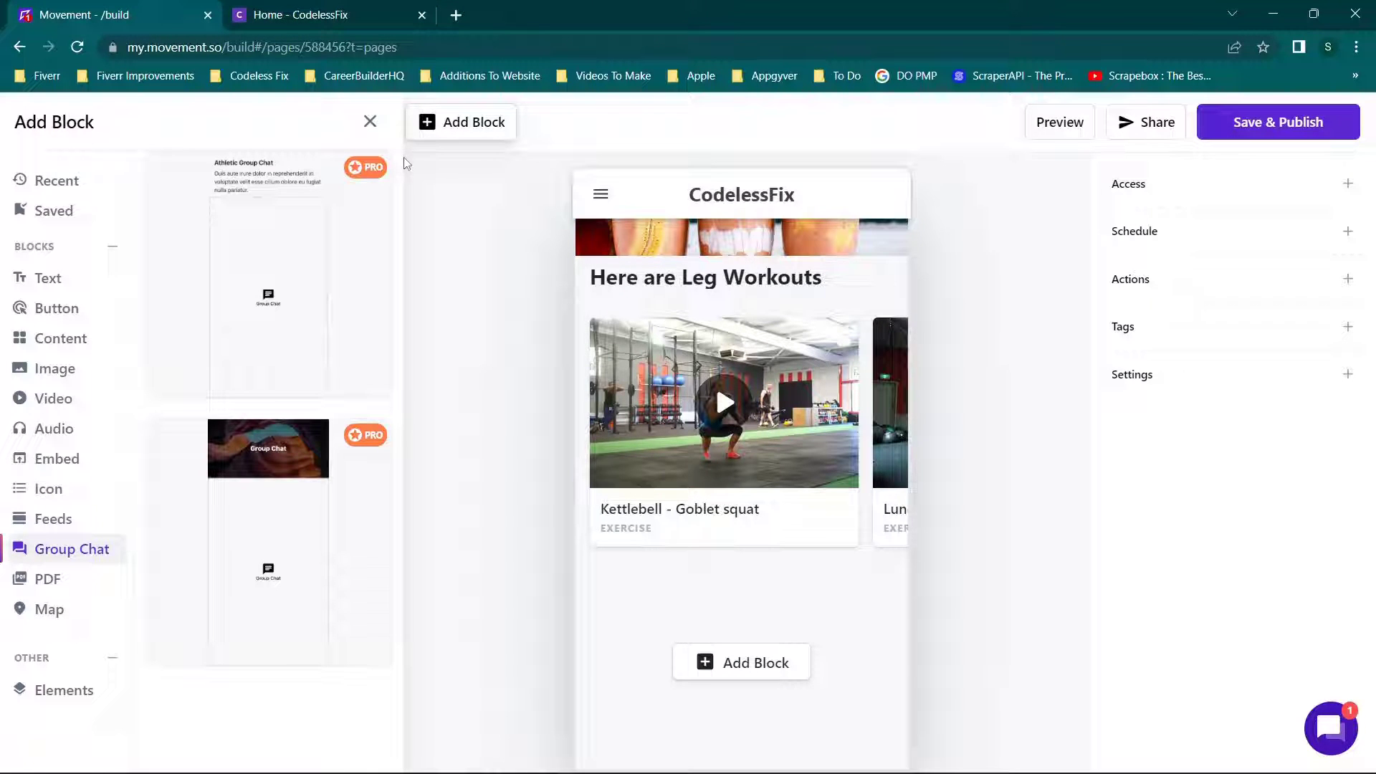
{"action": "scroll", "coordinate": [361, 384], "scroll_direction": "up", "scroll_amount": 5}
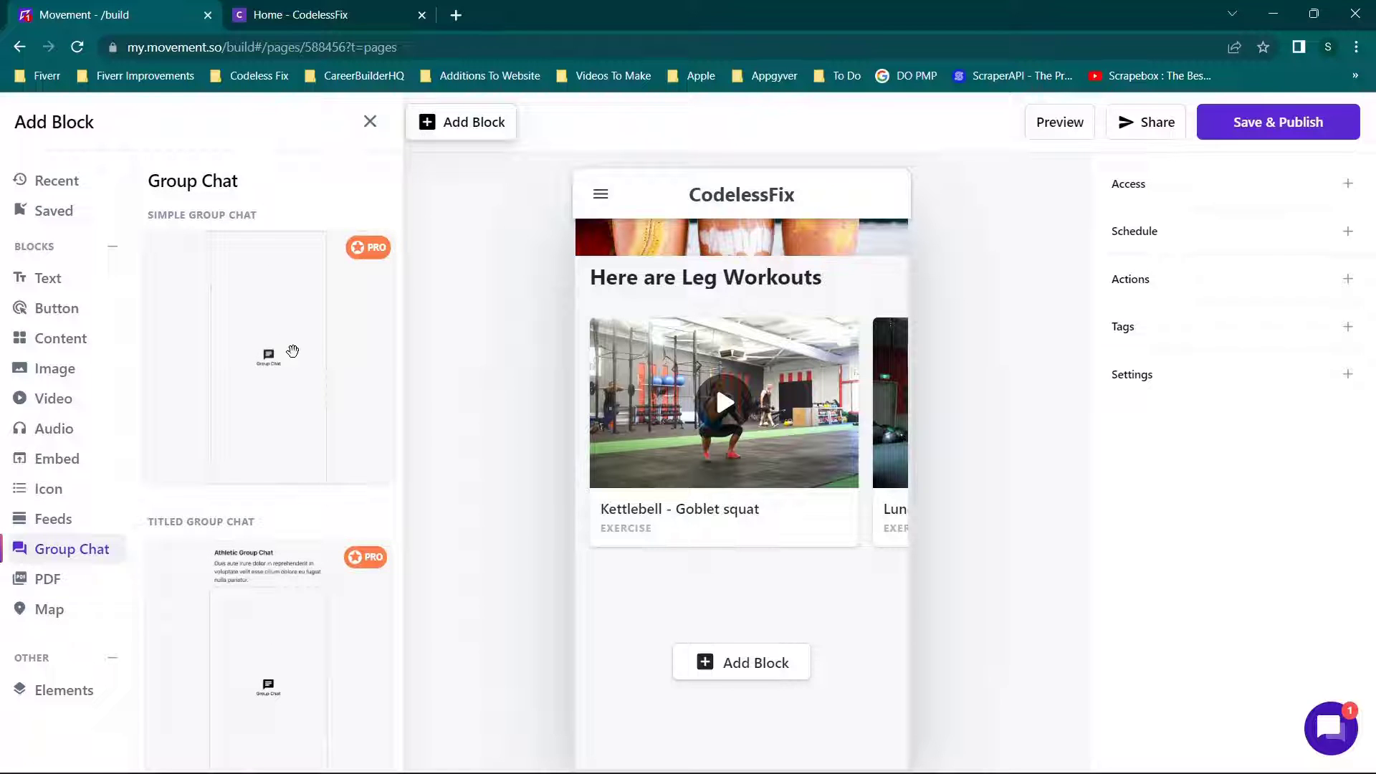
{"action": "scroll", "coordinate": [292, 351], "scroll_direction": "down", "scroll_amount": 1}
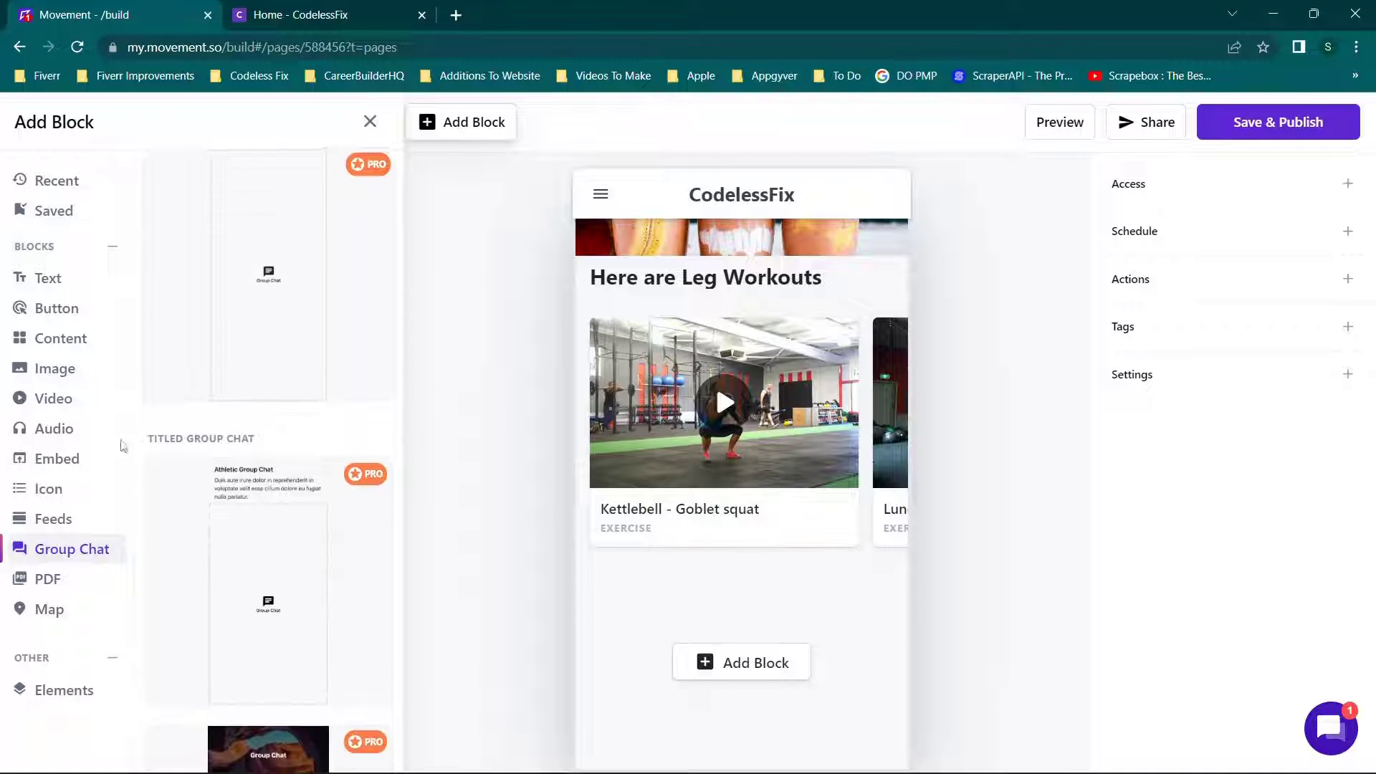
- Add the eBook Download PDF block below the exercise block and select its heading text
{"action": "left_click", "coordinate": [48, 580]}
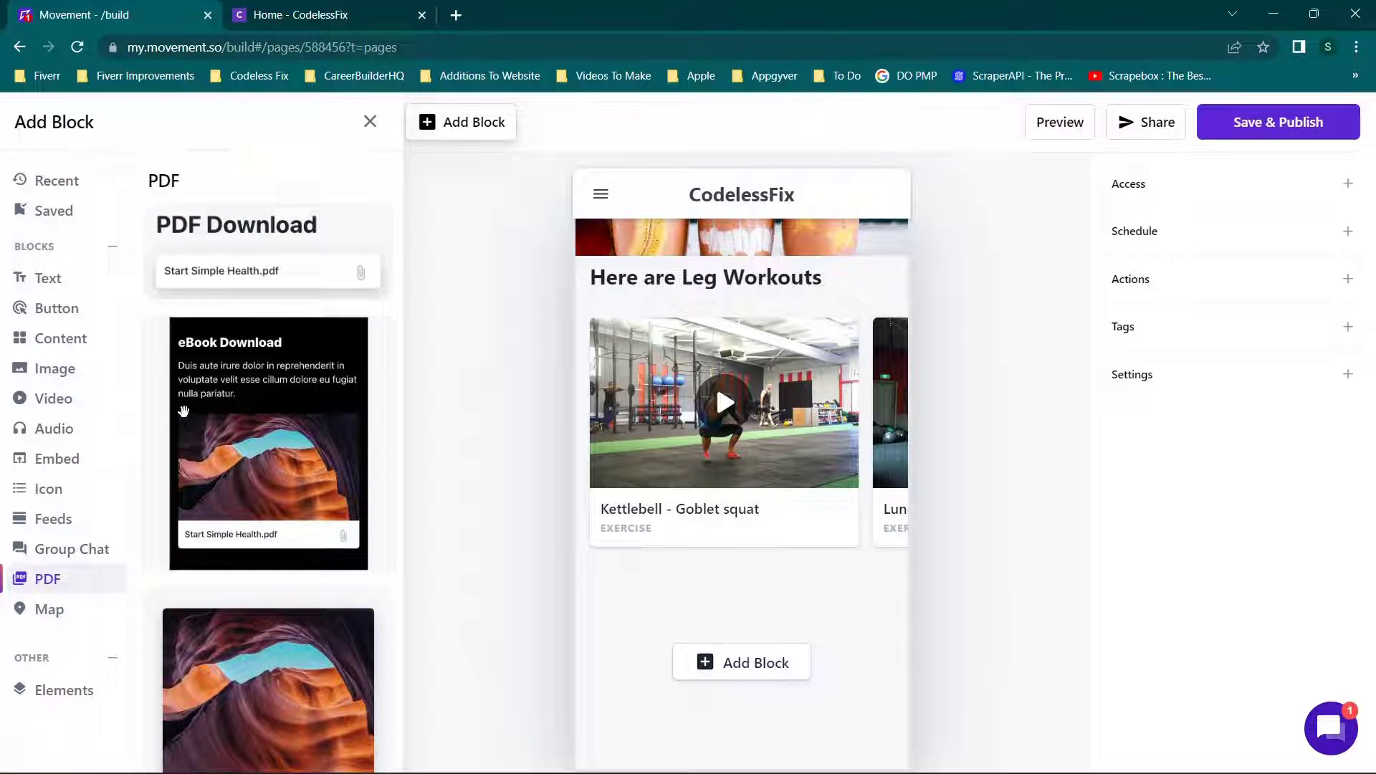
{"action": "scroll", "coordinate": [185, 418], "scroll_direction": "down", "scroll_amount": 2}
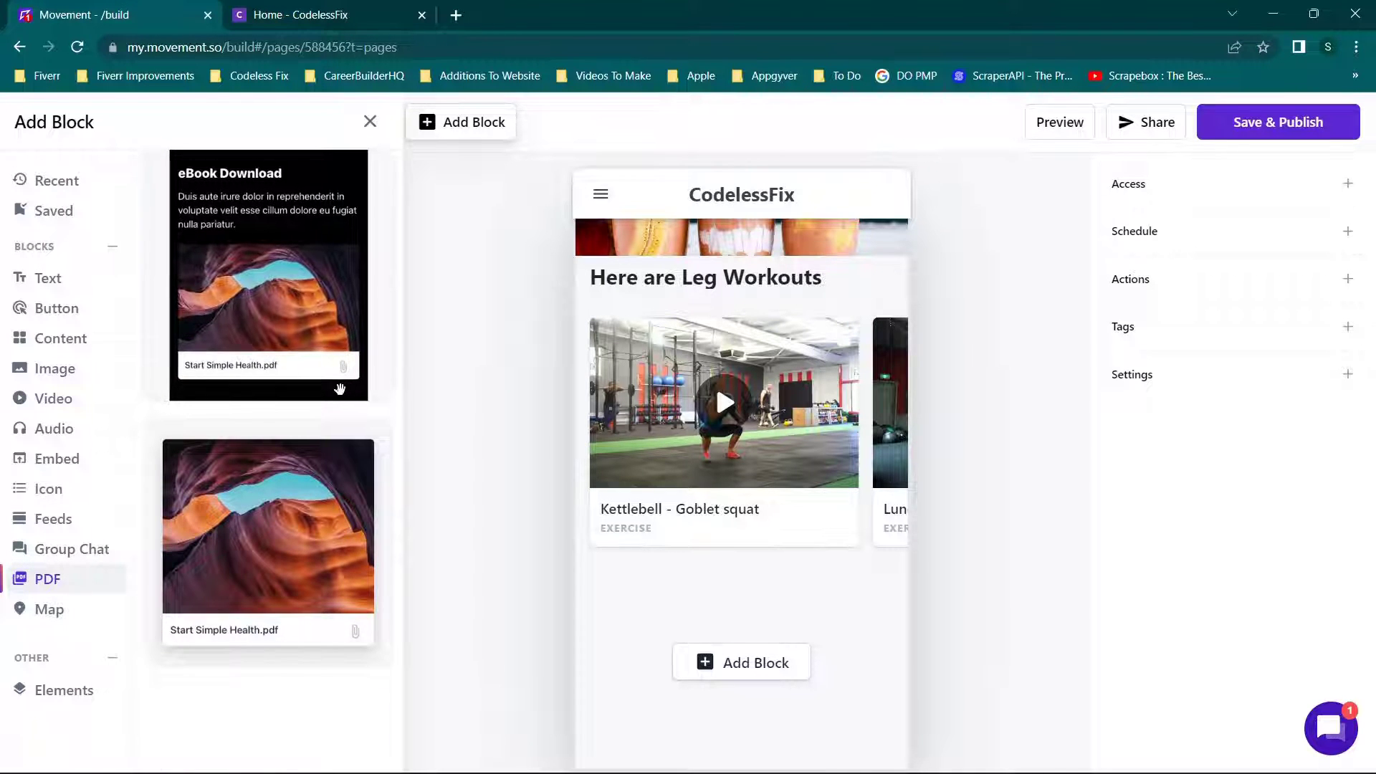
{"action": "left_click_drag", "start_coordinate": [268, 301], "coordinate": [299, 446]}
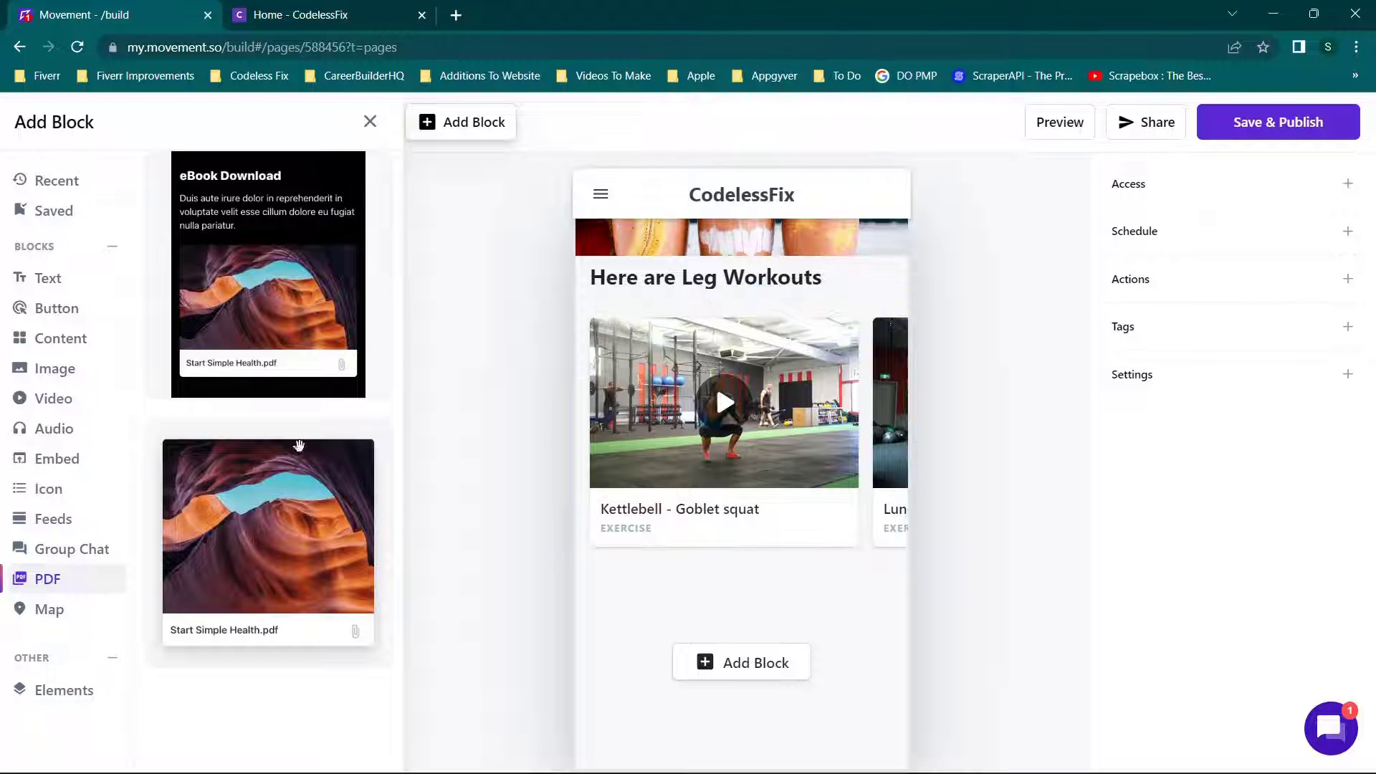
{"action": "left_click", "coordinate": [289, 323]}
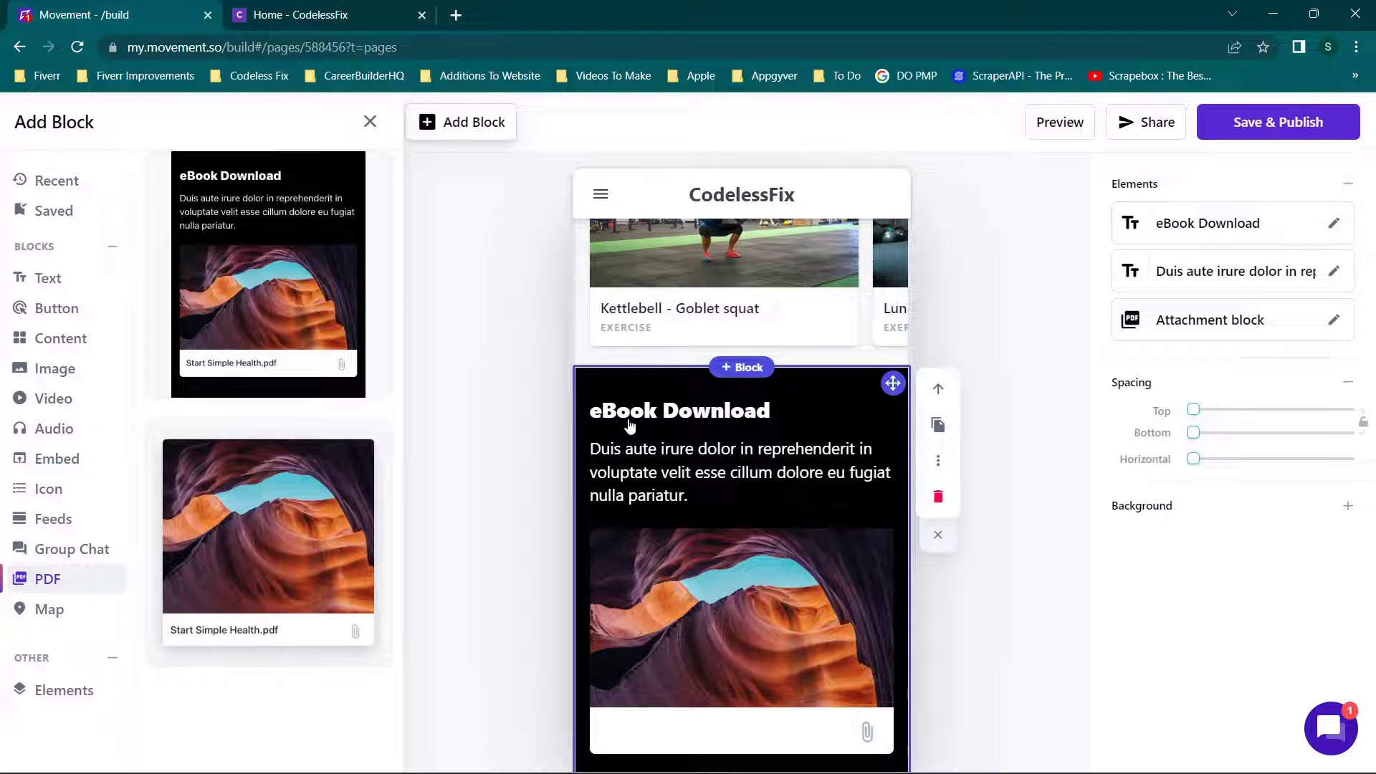
{"action": "triple_click", "coordinate": [765, 417]}
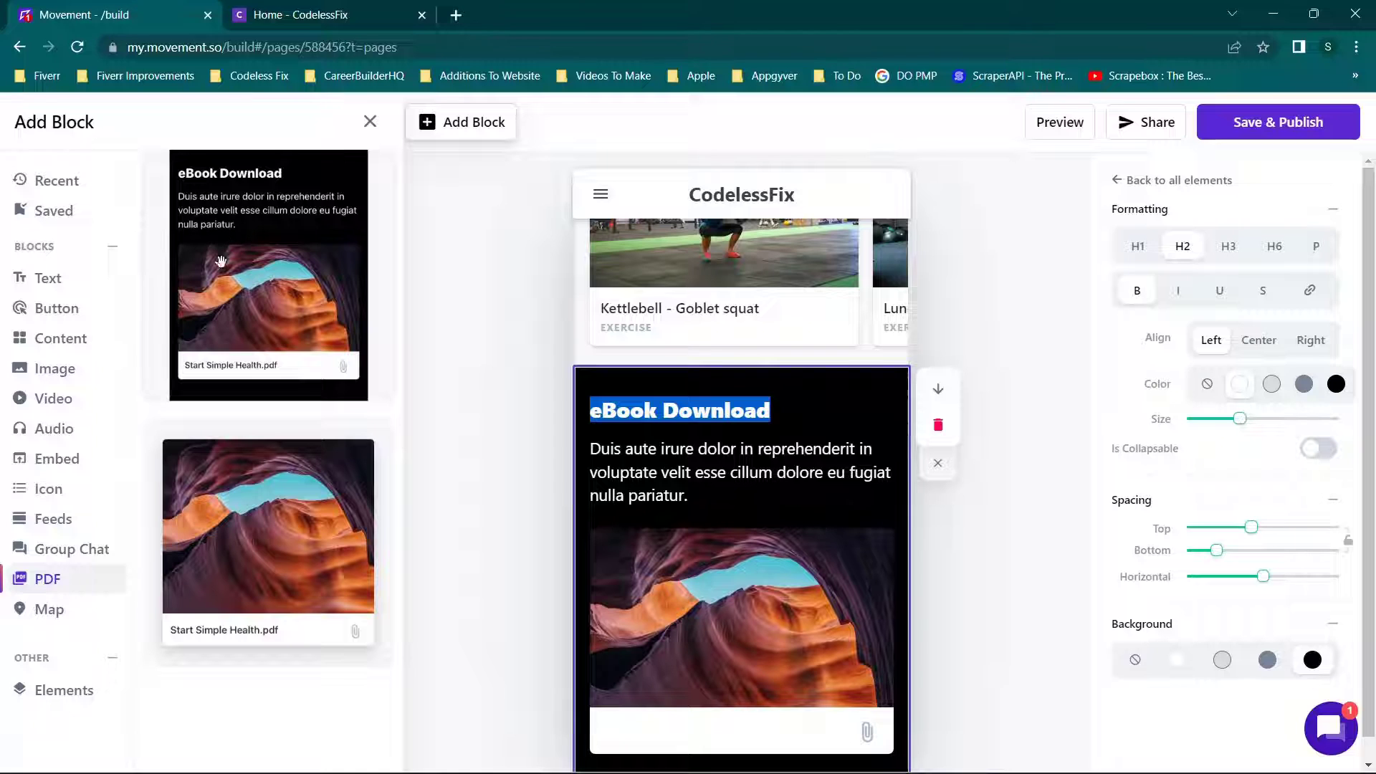
- Look through the Map block and the Elements library, and insert a Comments element between the exercise block and the eBook Download block
{"action": "left_click", "coordinate": [43, 613]}
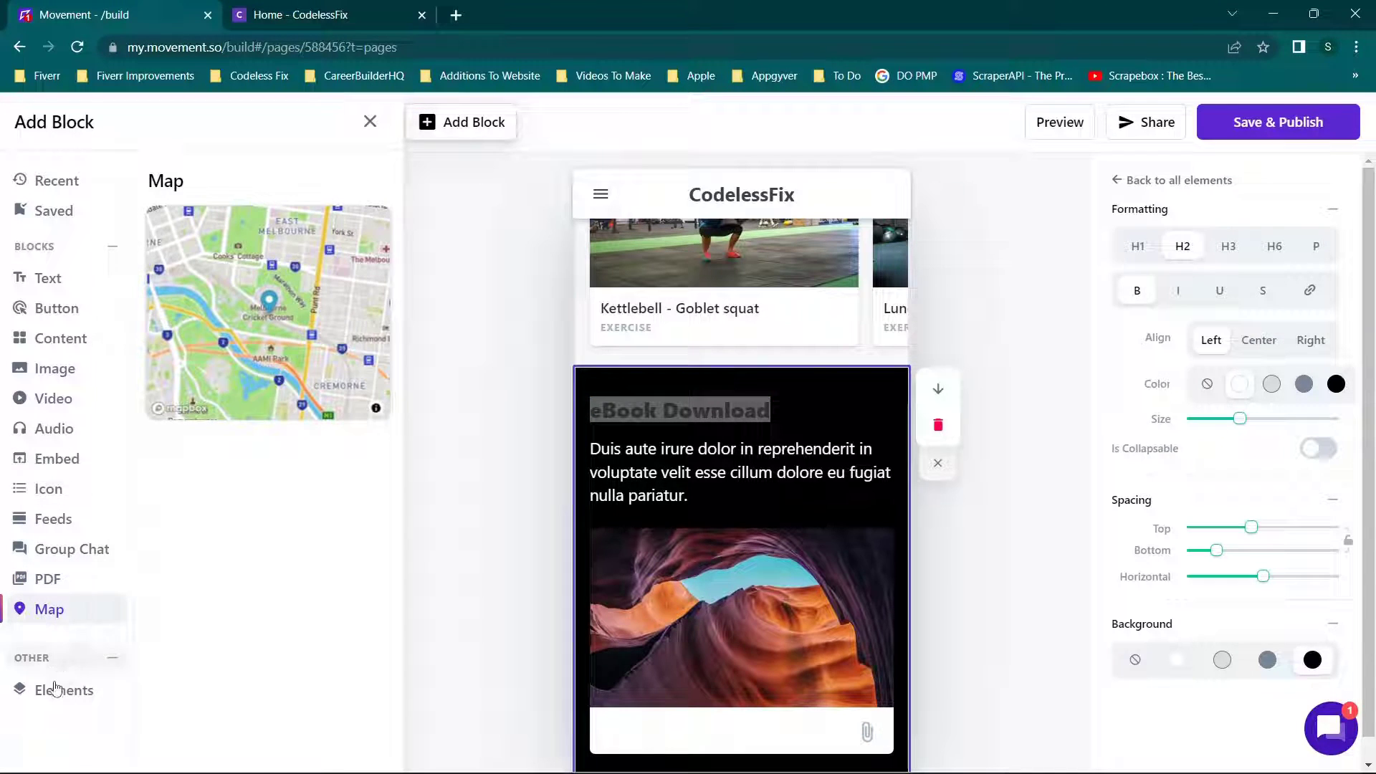
{"action": "left_click", "coordinate": [51, 689]}
{"action": "scroll", "coordinate": [279, 337], "scroll_direction": "down", "scroll_amount": 3}
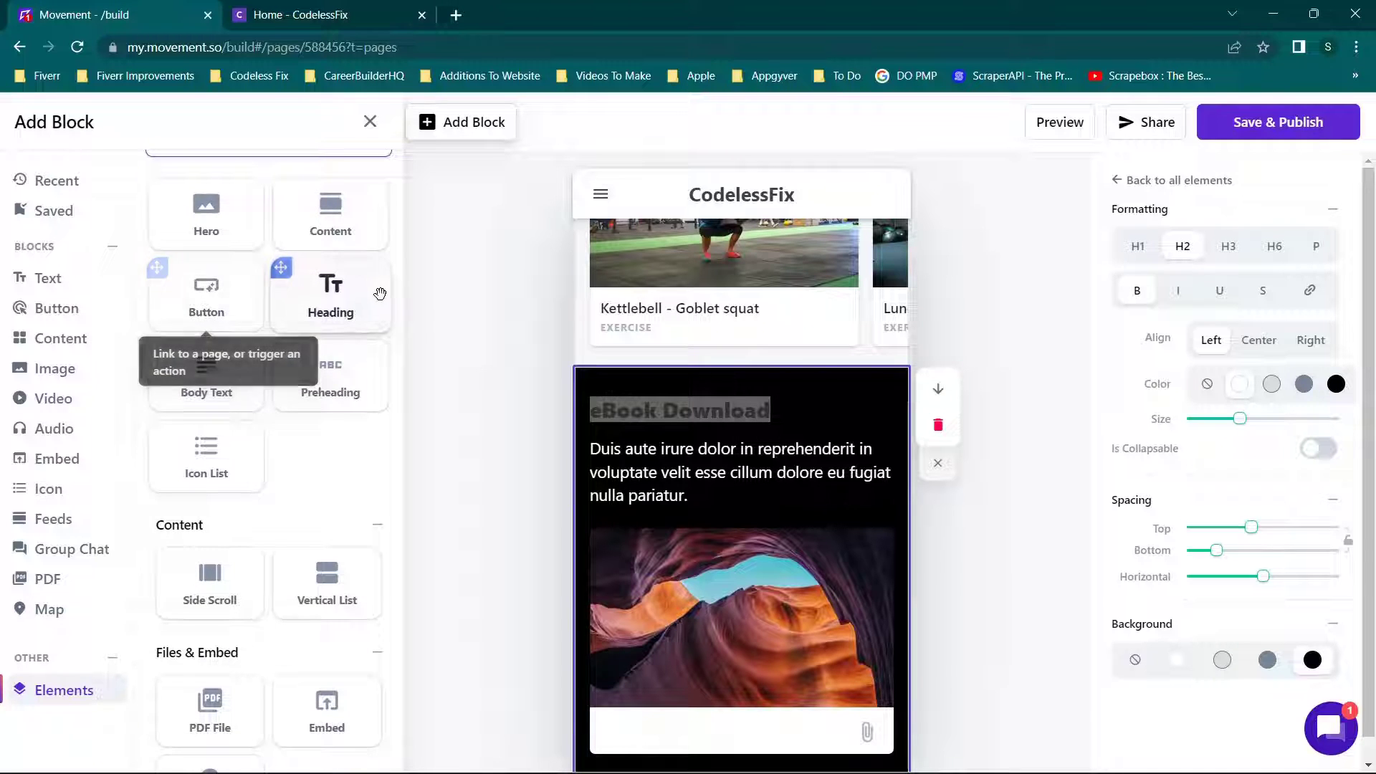
{"action": "scroll", "coordinate": [287, 438], "scroll_direction": "down", "scroll_amount": 5}
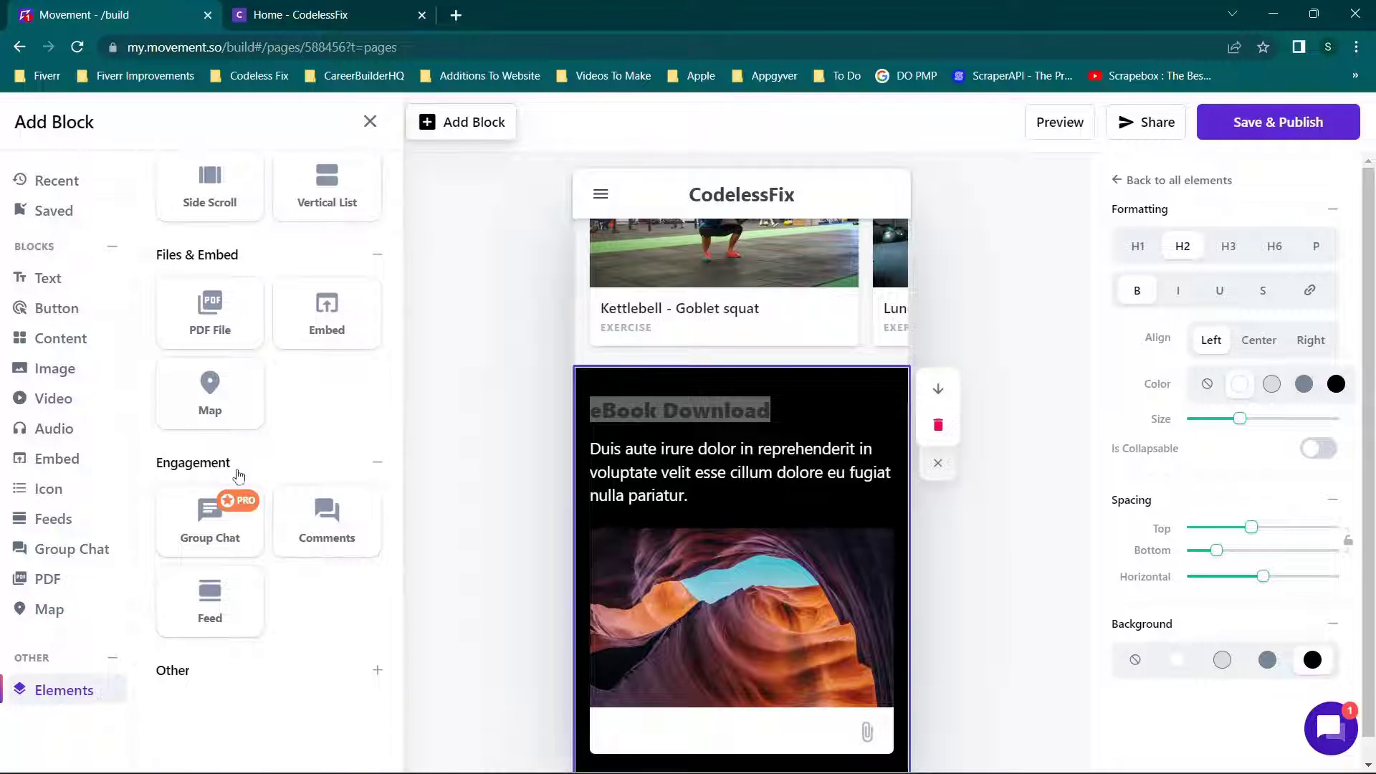
{"action": "left_click", "coordinate": [281, 493]}
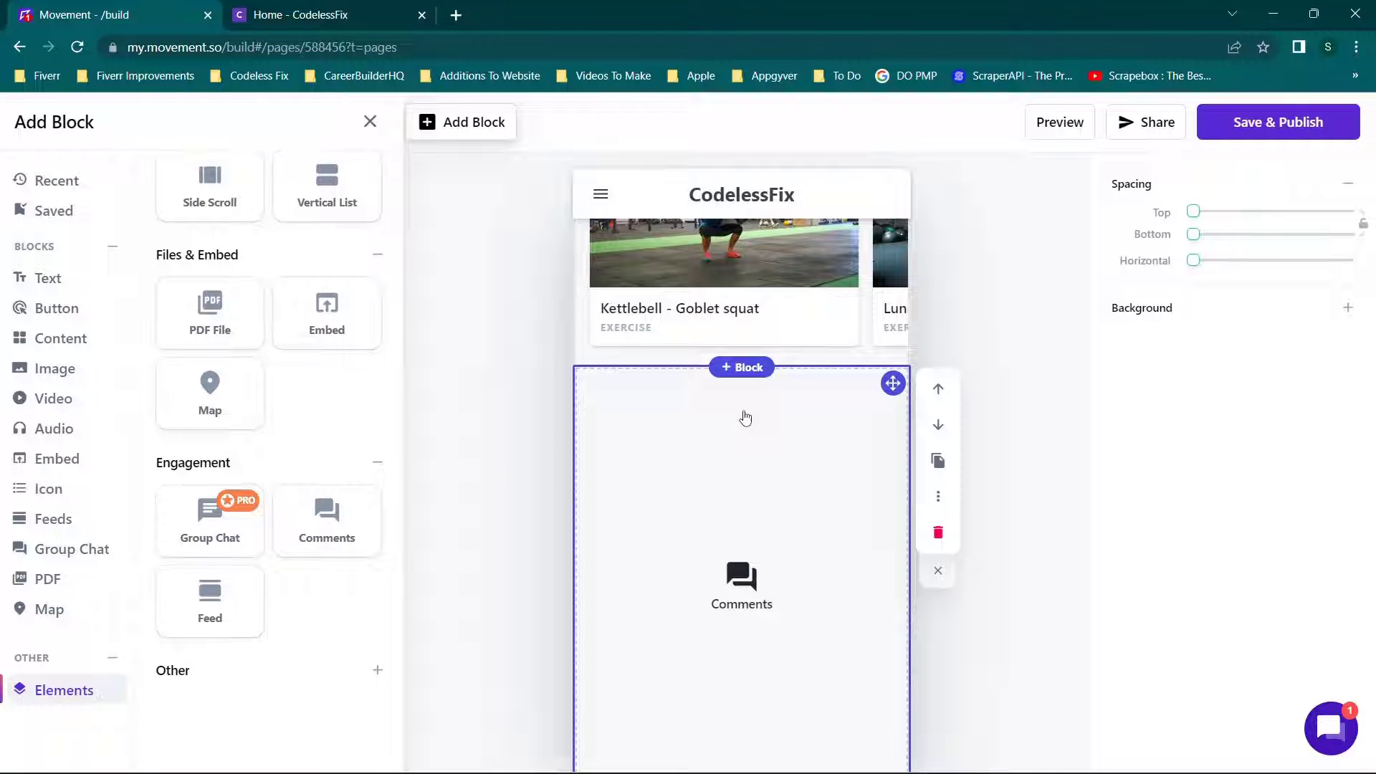
- Check the Home page layout, save and publish it, and close the block library
{"action": "scroll", "coordinate": [795, 433], "scroll_direction": "down", "scroll_amount": 3}
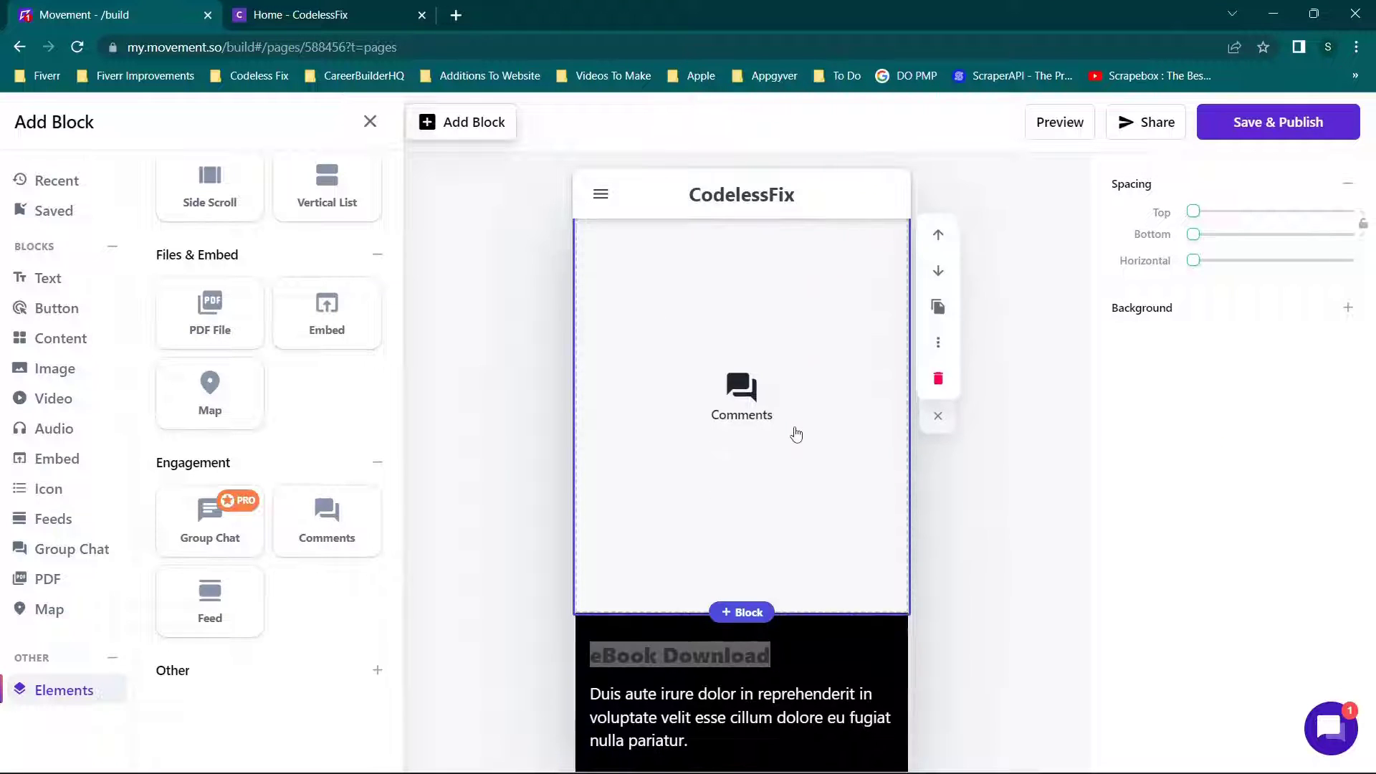
{"action": "scroll", "coordinate": [796, 433], "scroll_direction": "up", "scroll_amount": 8}
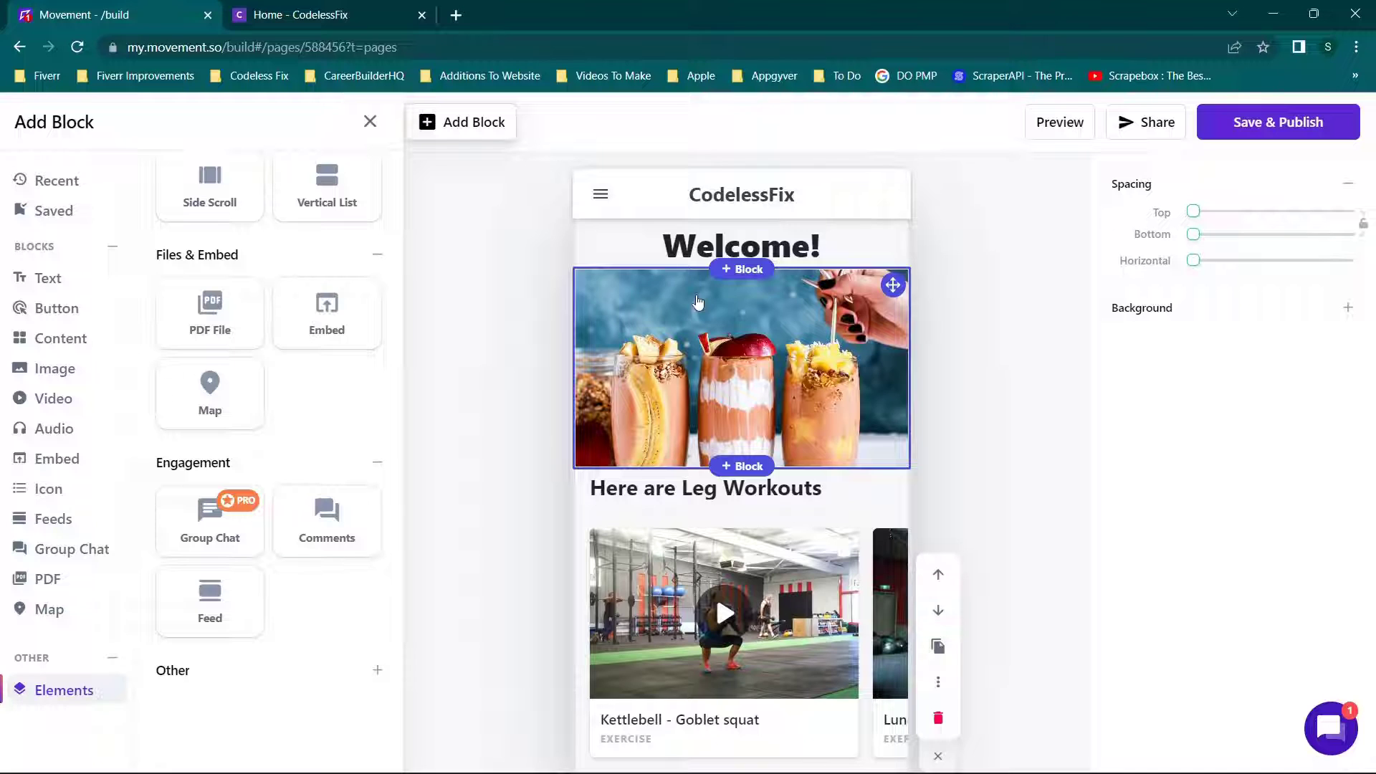
{"action": "left_click", "coordinate": [1256, 117]}
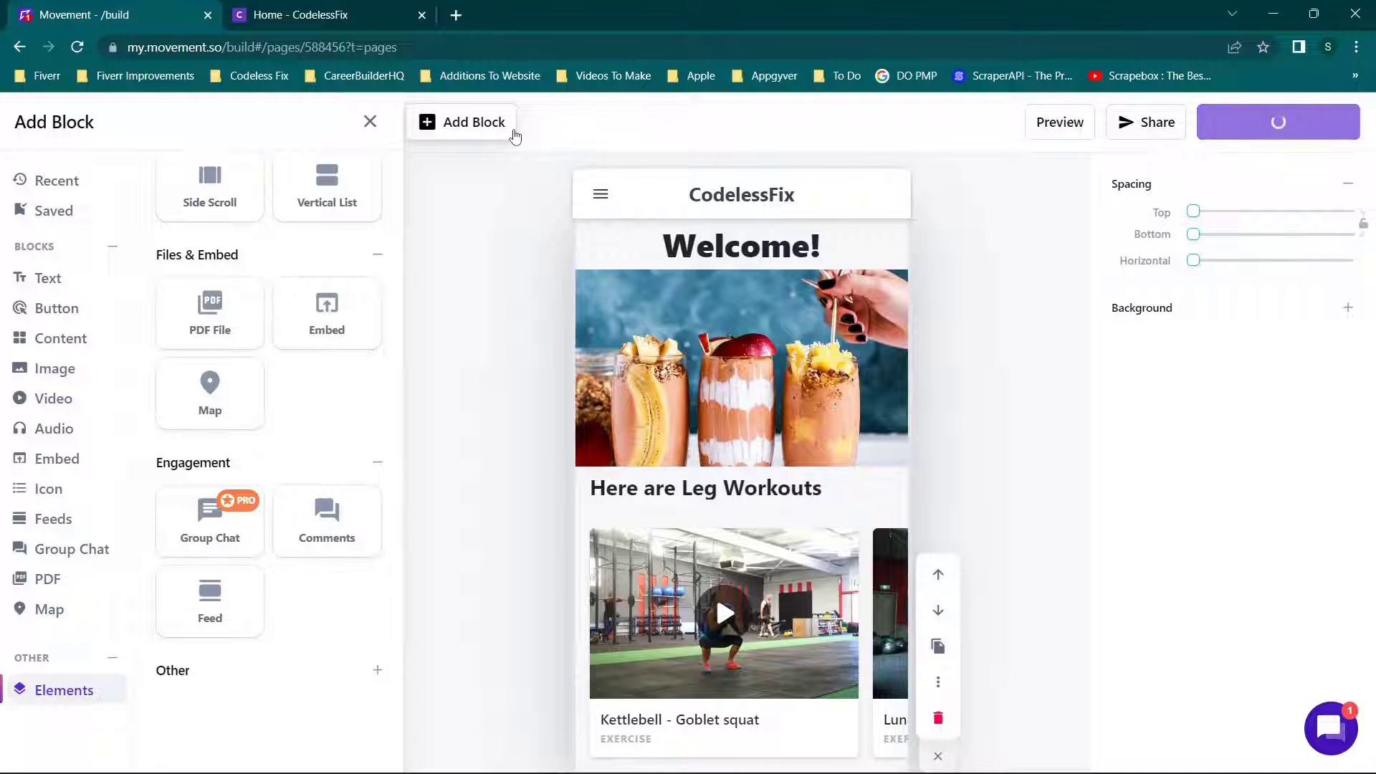
{"action": "left_click", "coordinate": [370, 121]}
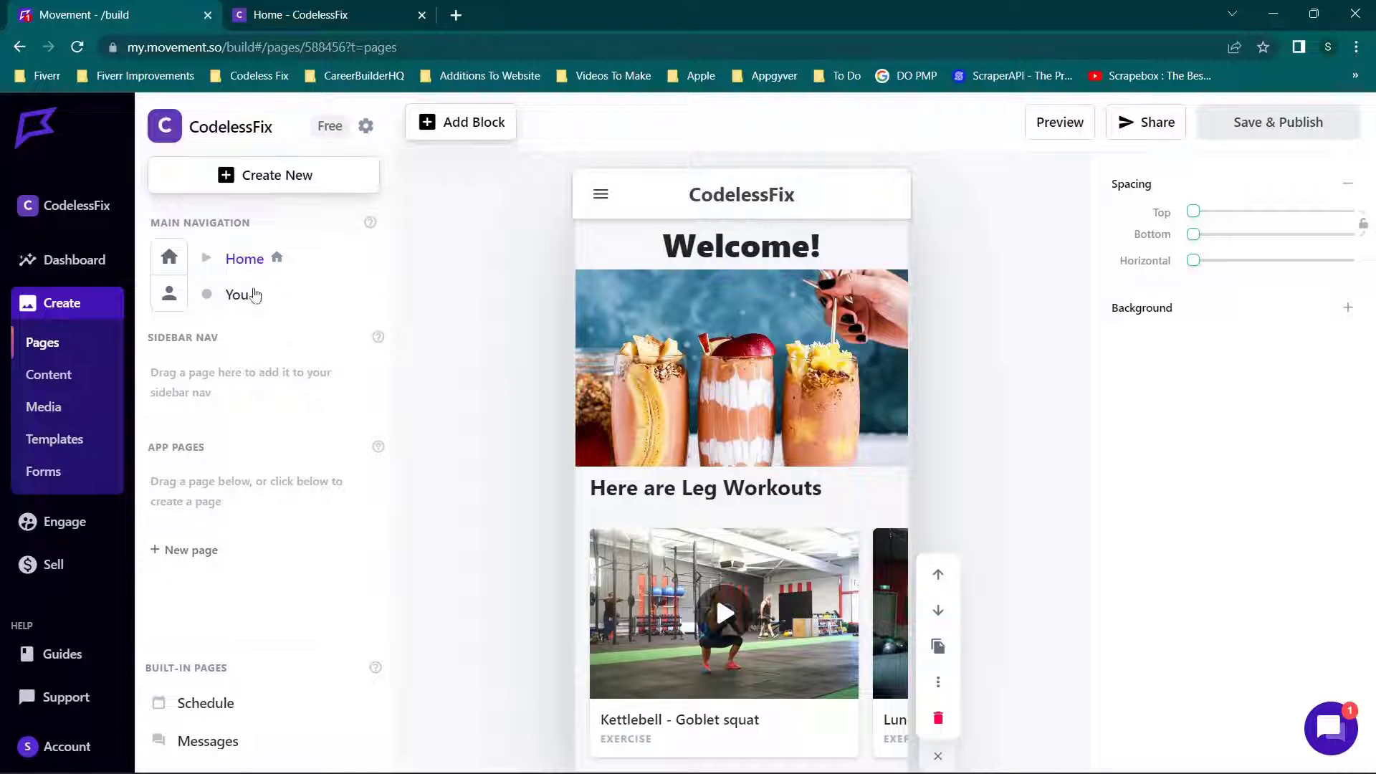
- Create a new app page named Blog from the Blog - Light template
{"action": "left_click", "coordinate": [268, 184]}
{"action": "left_click", "coordinate": [212, 223]}
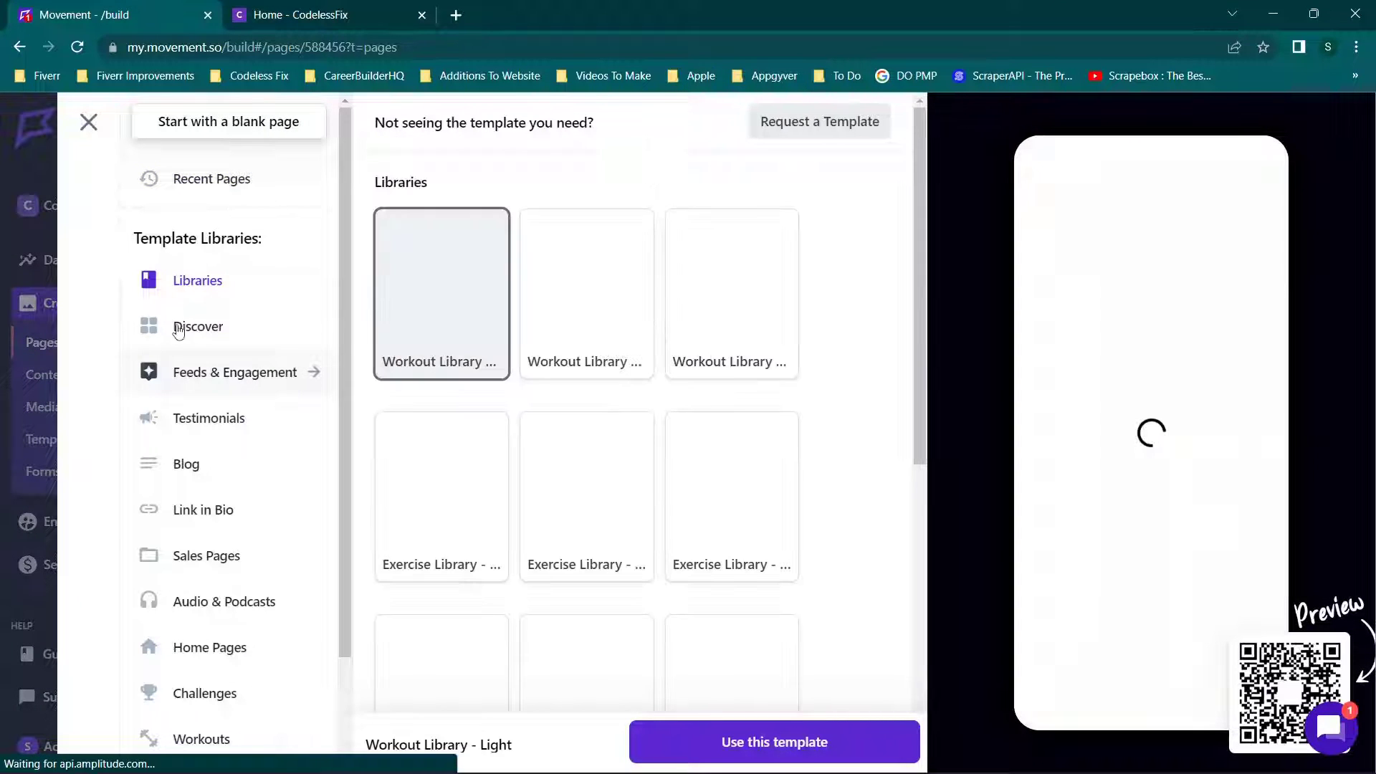
{"action": "scroll", "coordinate": [302, 341], "scroll_direction": "down", "scroll_amount": 10}
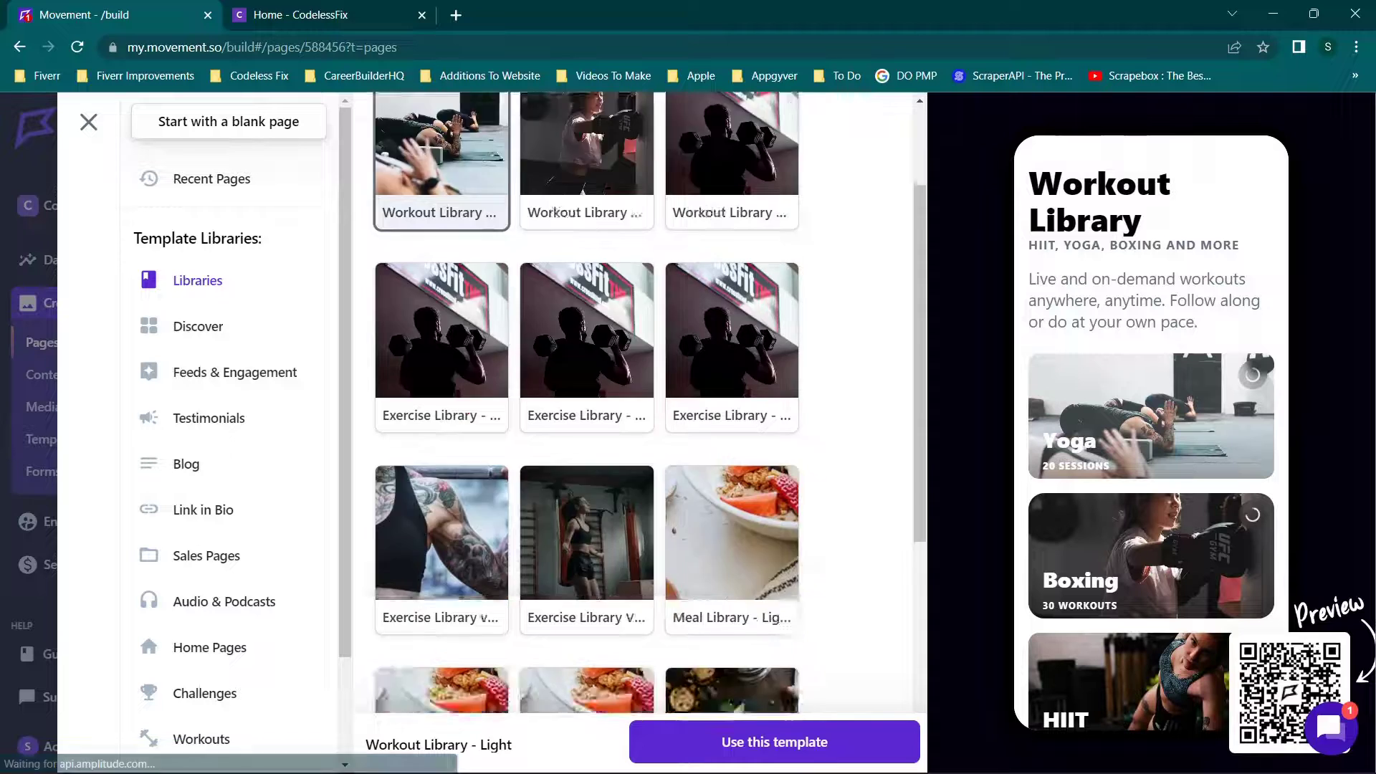
{"action": "scroll", "coordinate": [205, 482], "scroll_direction": "down", "scroll_amount": 1}
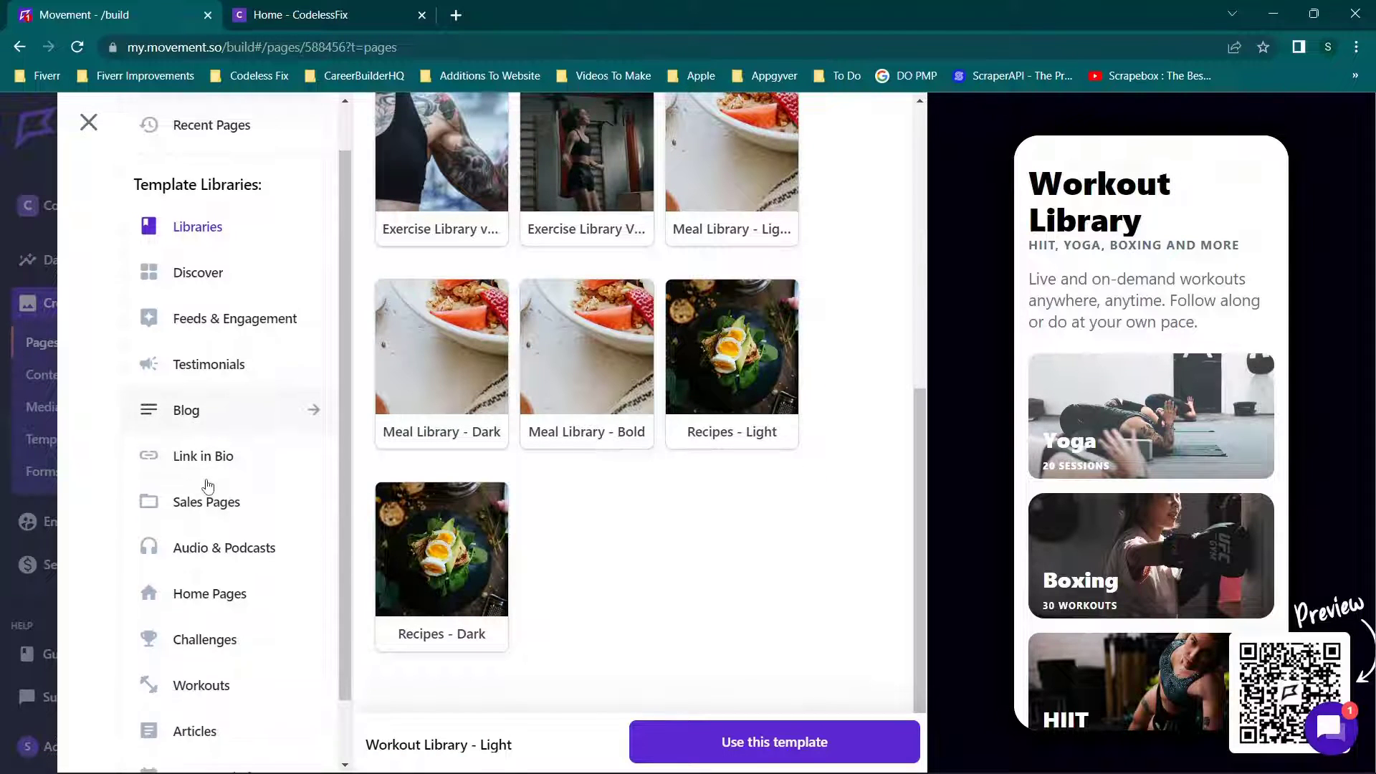
{"action": "left_click", "coordinate": [190, 393]}
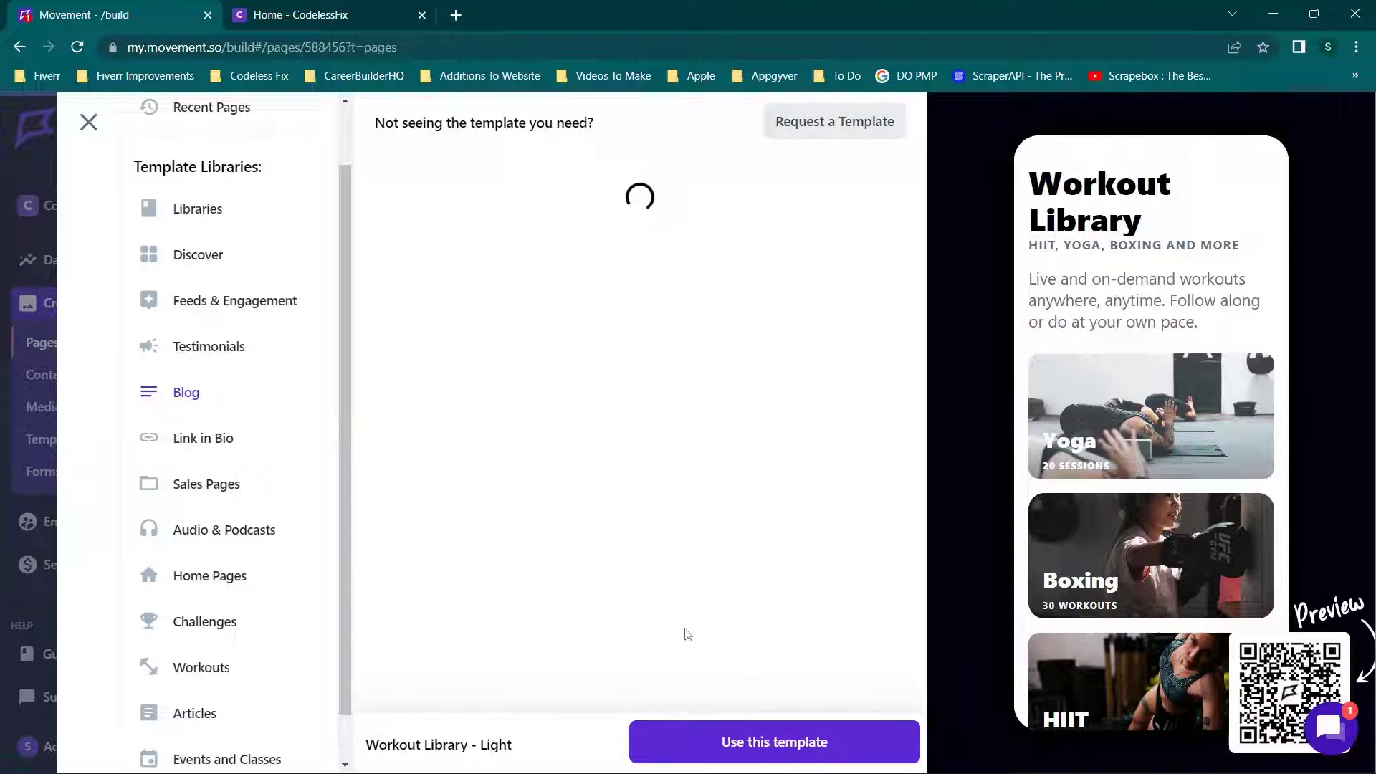
{"action": "left_click", "coordinate": [726, 737]}
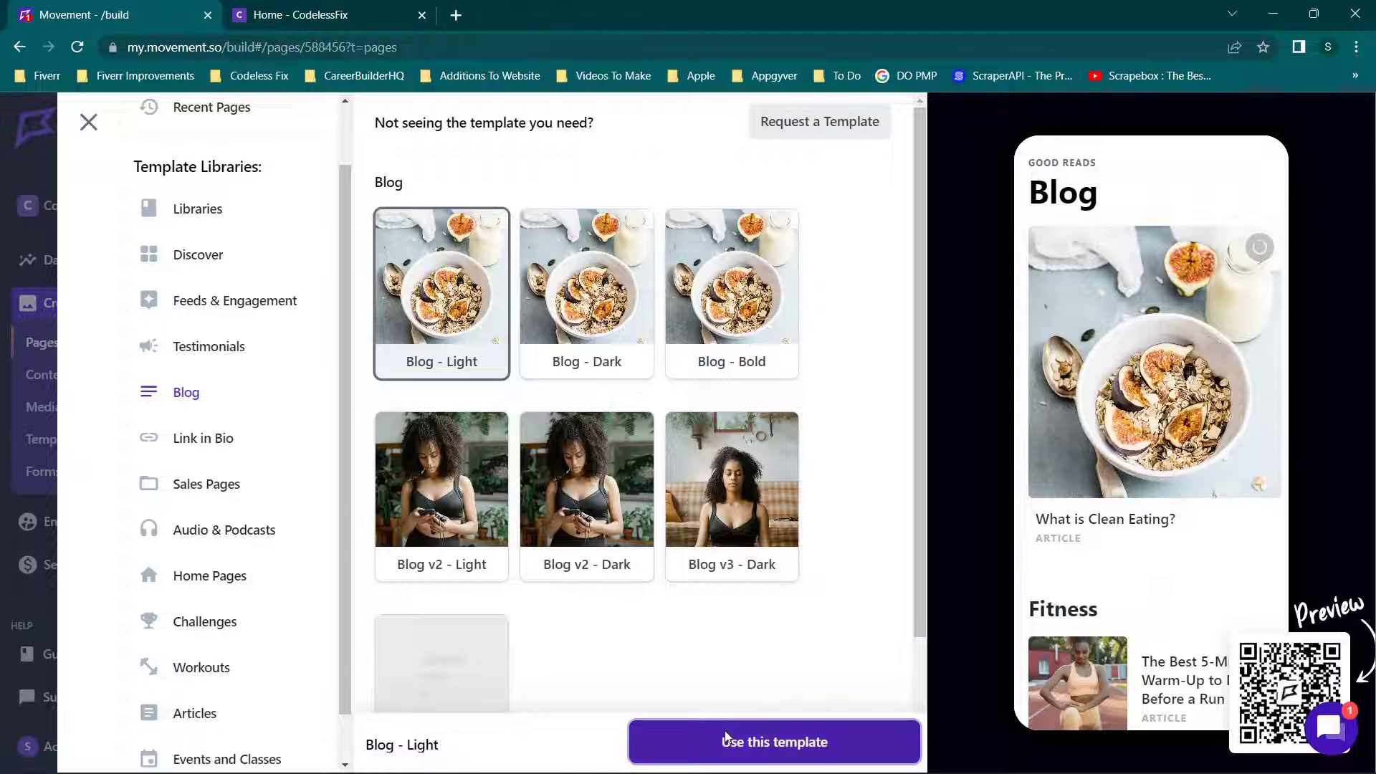
{"action": "type", "text": "Blog"}
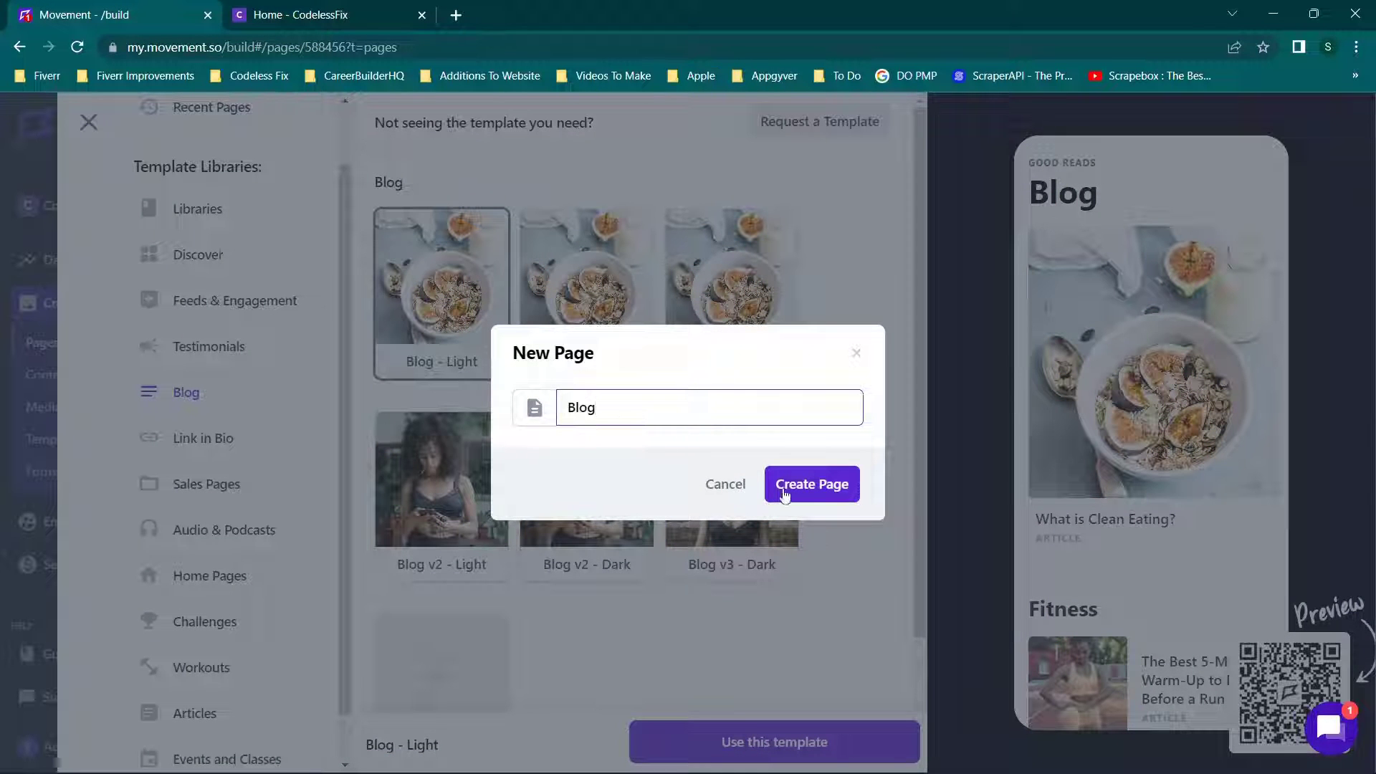
{"action": "left_click", "coordinate": [784, 491]}
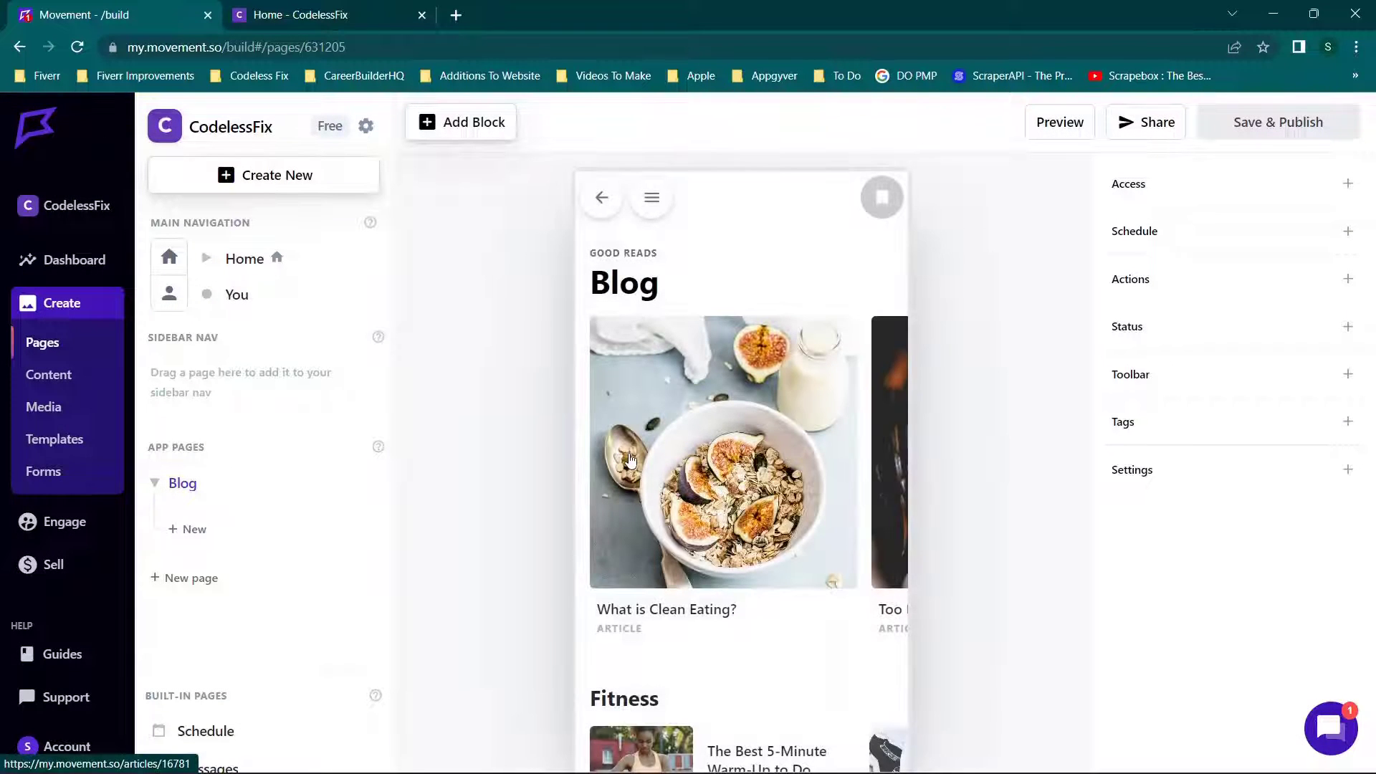
- Look through the Blog page's article sections, and open and close the template library for a page nested under Blog
{"action": "scroll", "coordinate": [586, 369], "scroll_direction": "down", "scroll_amount": 7}
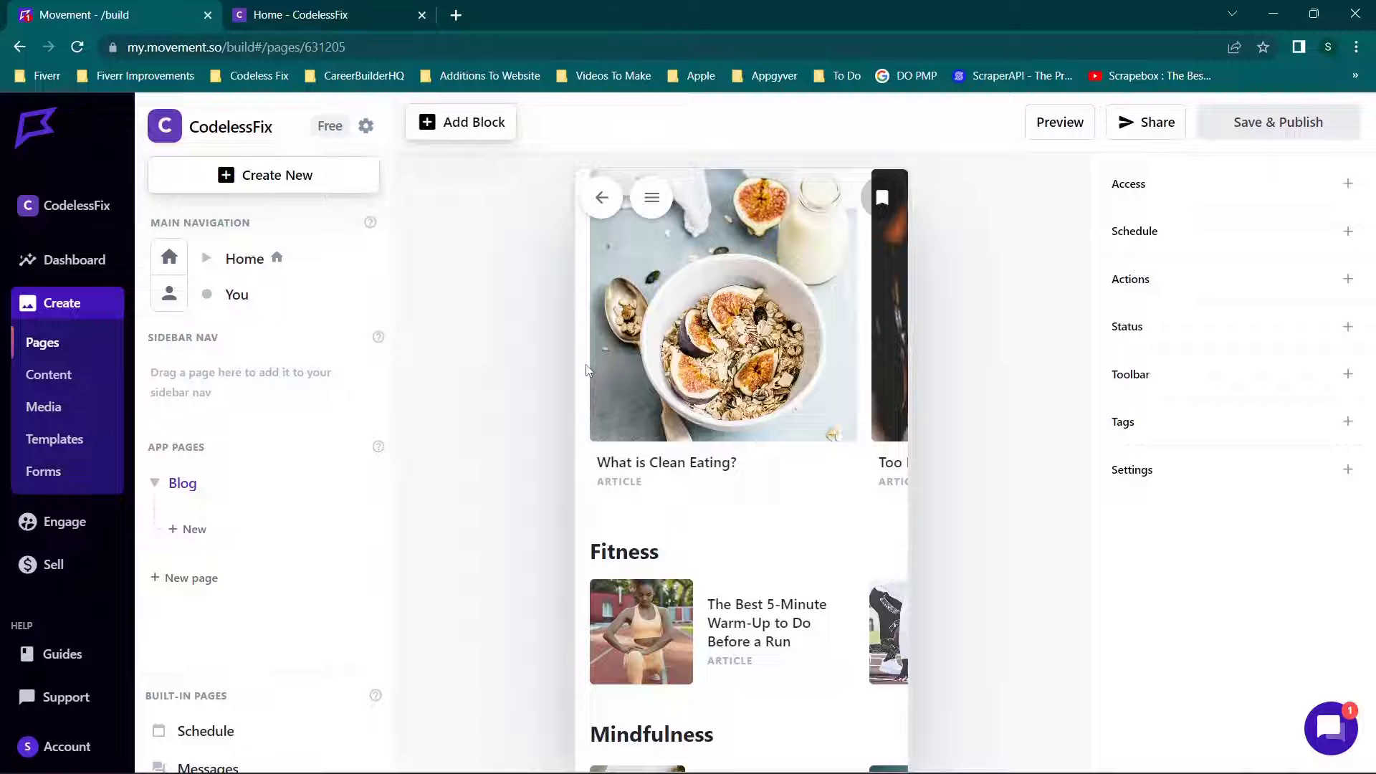
{"action": "scroll", "coordinate": [586, 369], "scroll_direction": "up", "scroll_amount": 1}
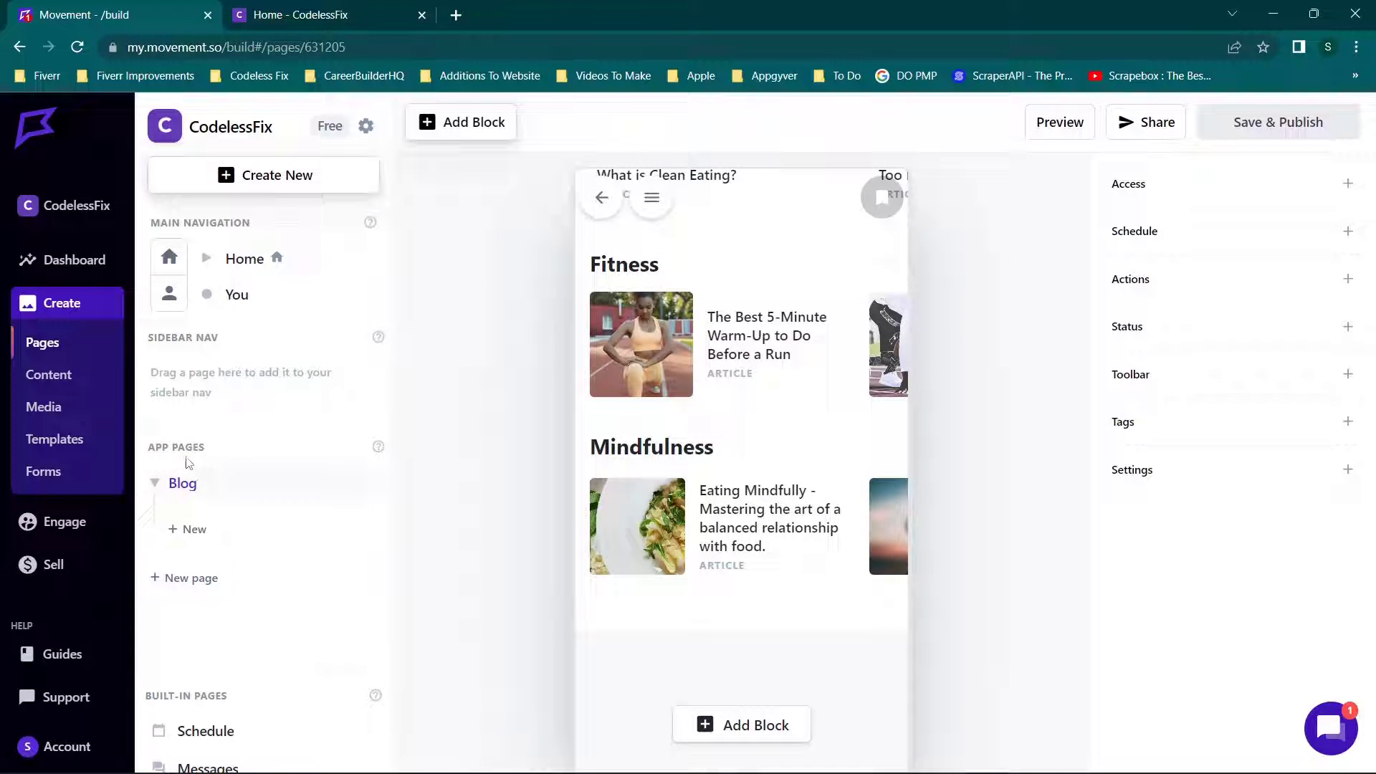
{"action": "left_click", "coordinate": [189, 530]}
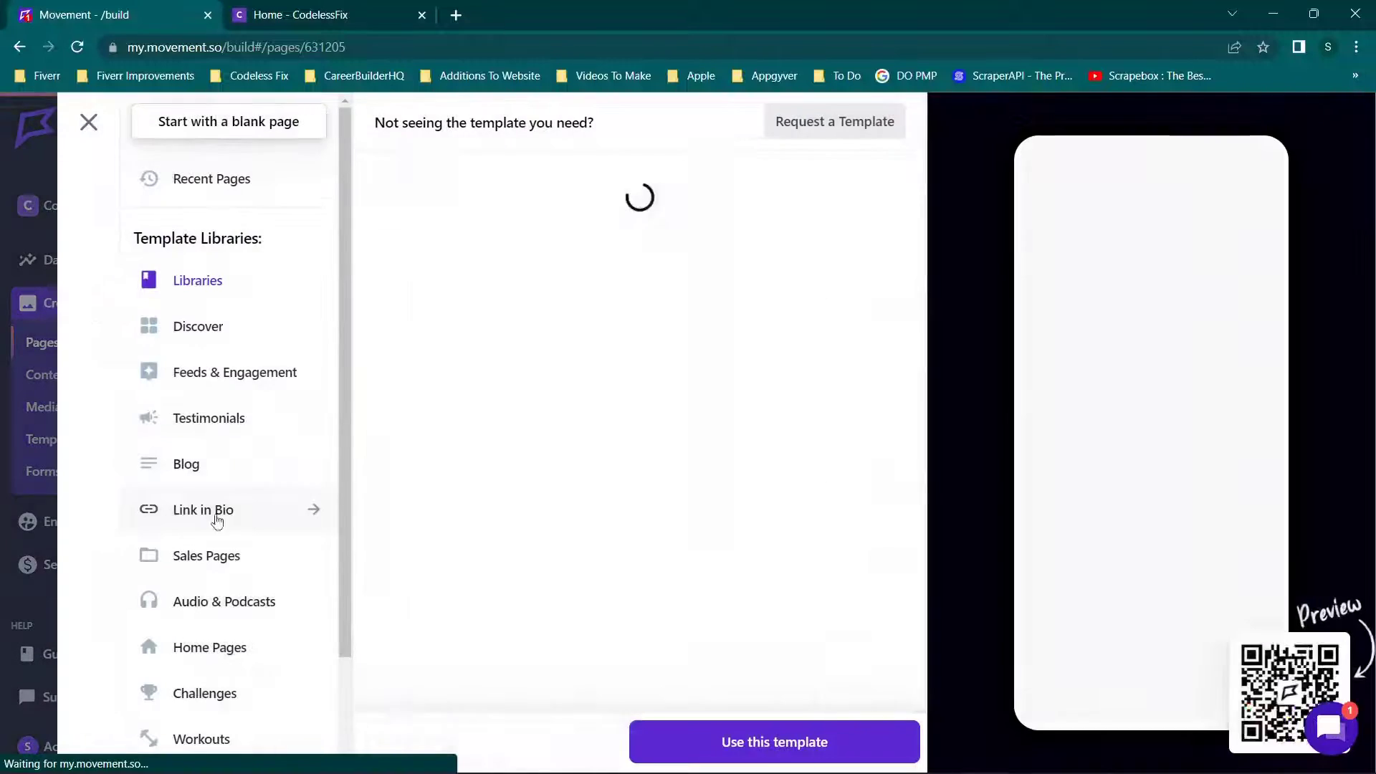
{"action": "left_click", "coordinate": [98, 127]}
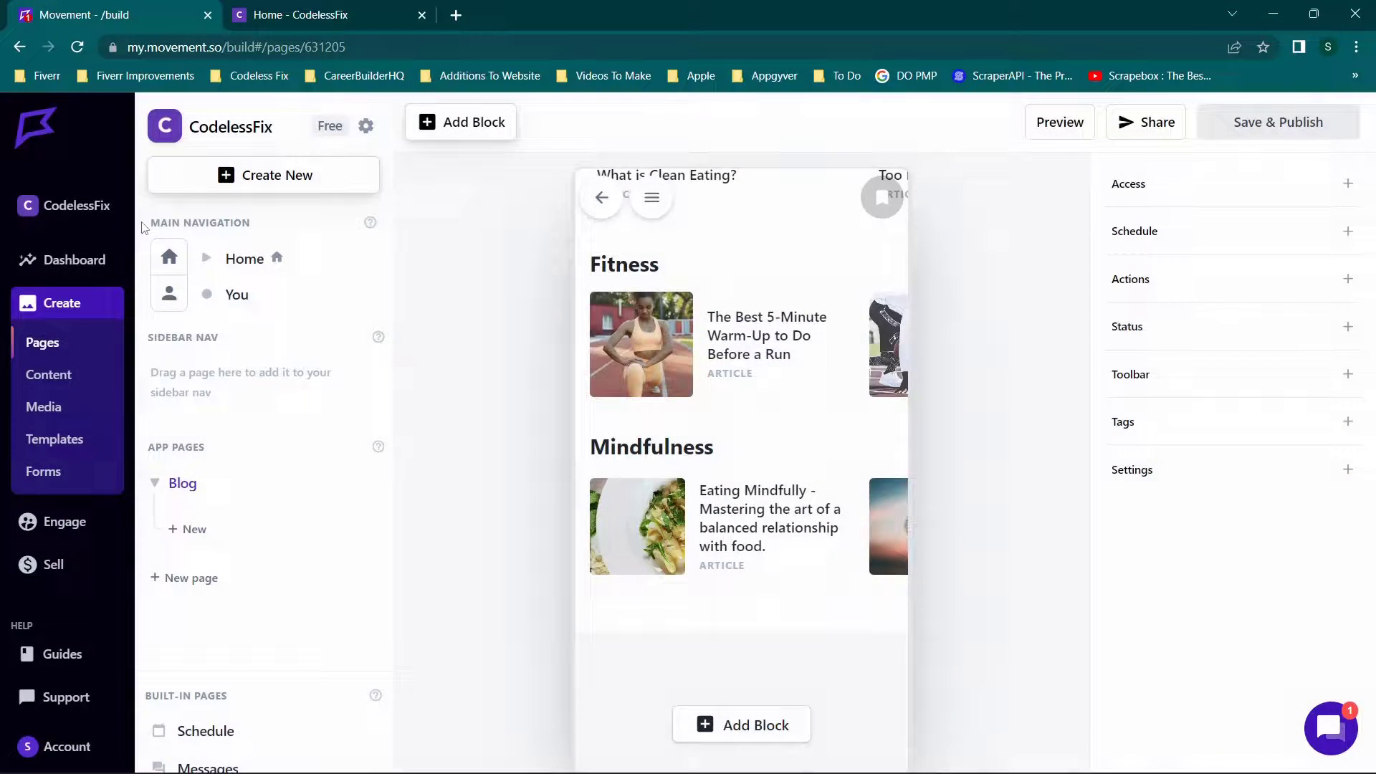
- Move the Blog page from App Pages into the Sidebar Nav and check the page in the preview
{"action": "left_click_drag", "start_coordinate": [184, 483], "coordinate": [179, 366]}
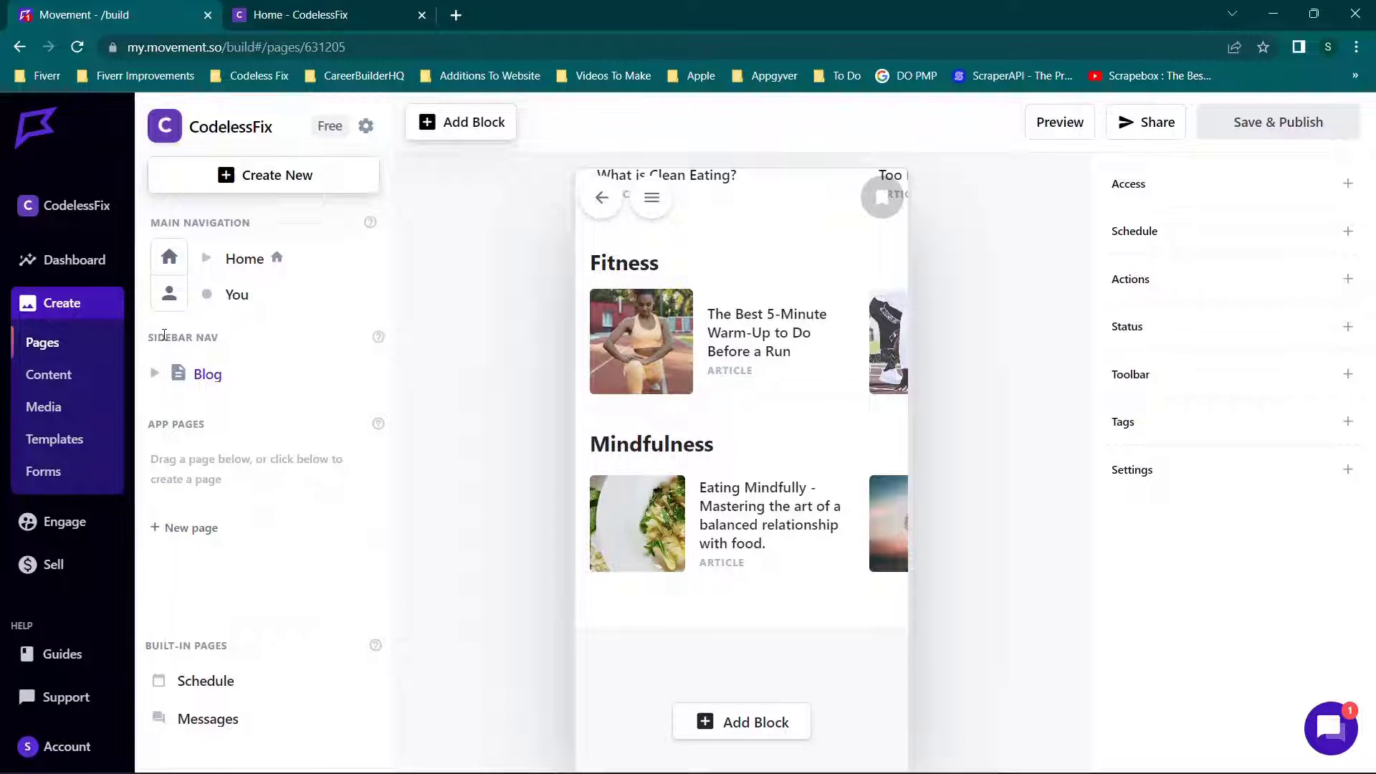
{"action": "mouse_move", "coordinate": [243, 258]}
{"action": "left_mouse_down"}
{"action": "mouse_move", "coordinate": [204, 372]}
{"action": "mouse_move", "coordinate": [215, 393]}
{"action": "mouse_move", "coordinate": [252, 253]}
{"action": "left_mouse_up"}
{"action": "scroll", "coordinate": [634, 181], "scroll_direction": "up", "scroll_amount": 4}
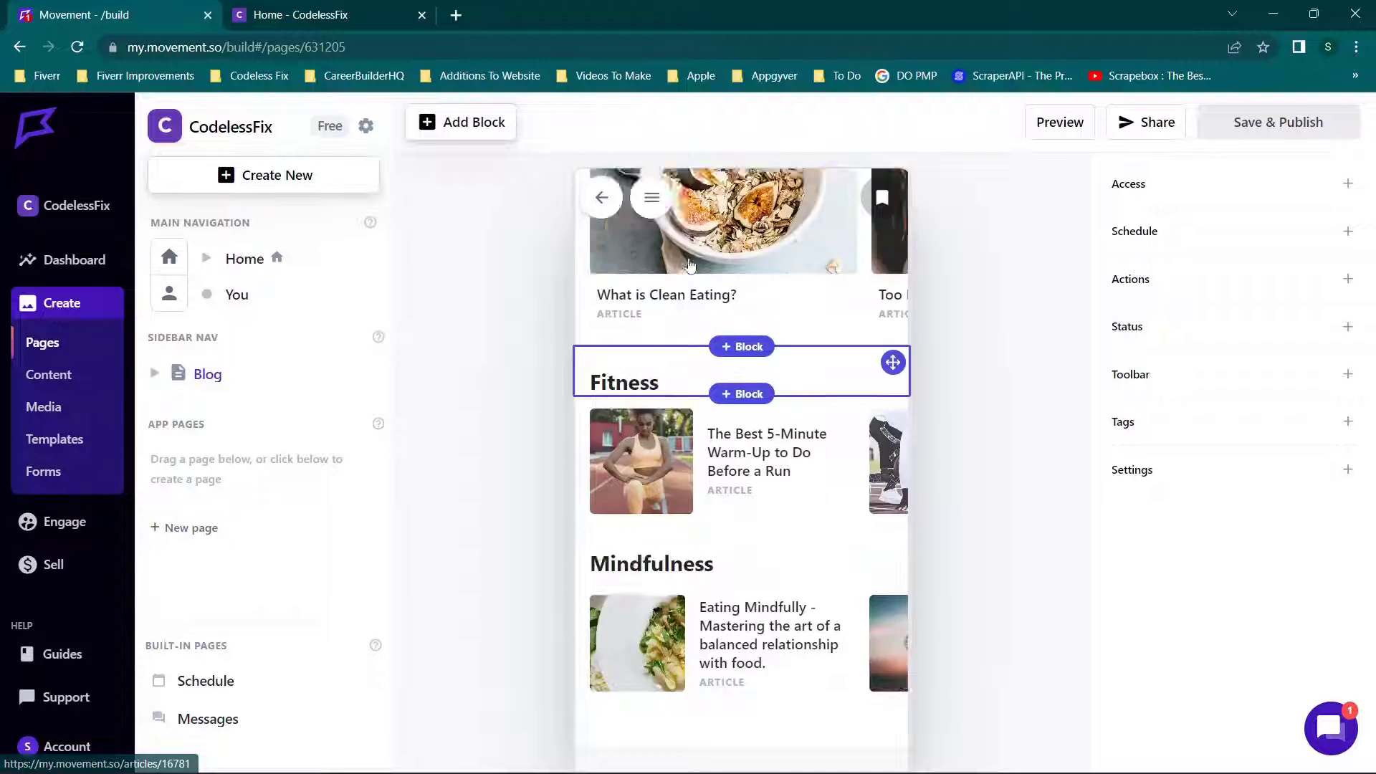
{"action": "left_click", "coordinate": [646, 194]}
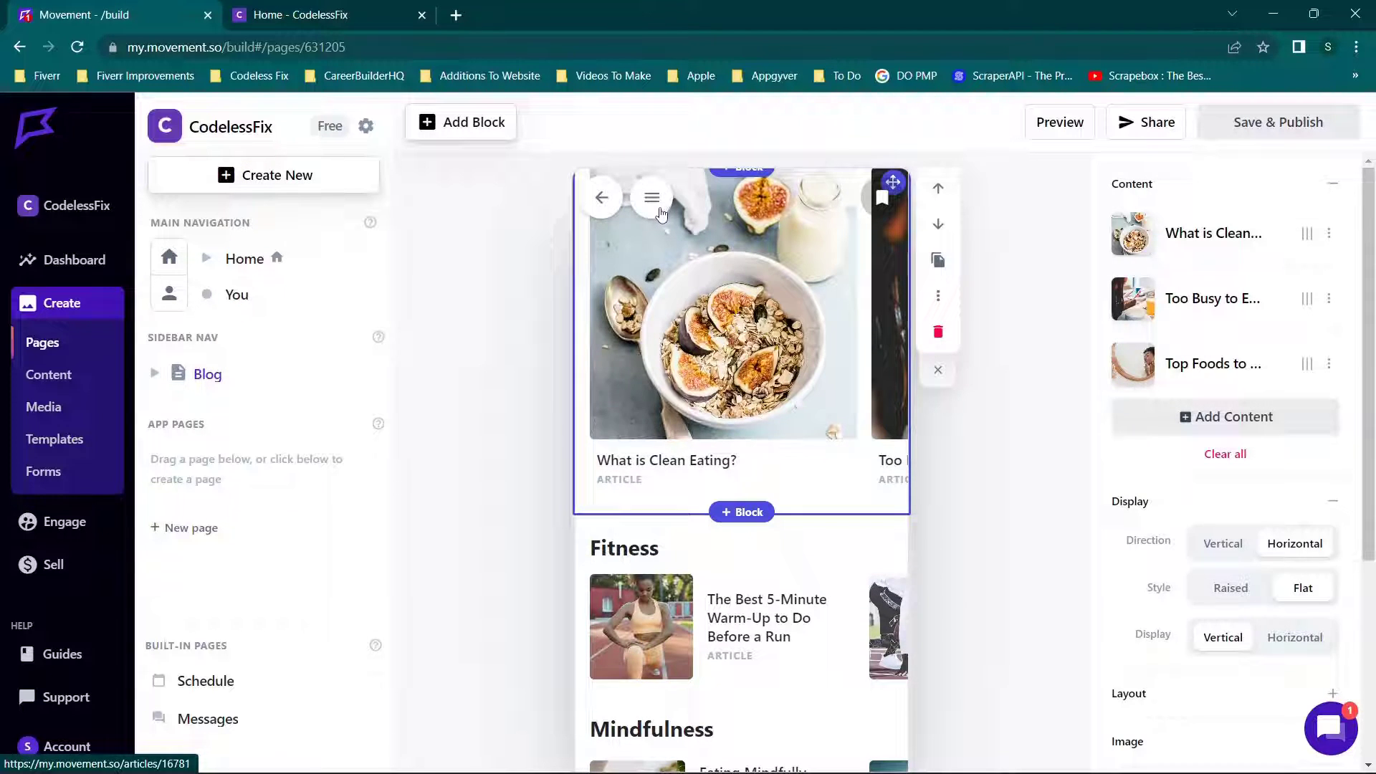
{"action": "scroll", "coordinate": [655, 208], "scroll_direction": "up", "scroll_amount": 2}
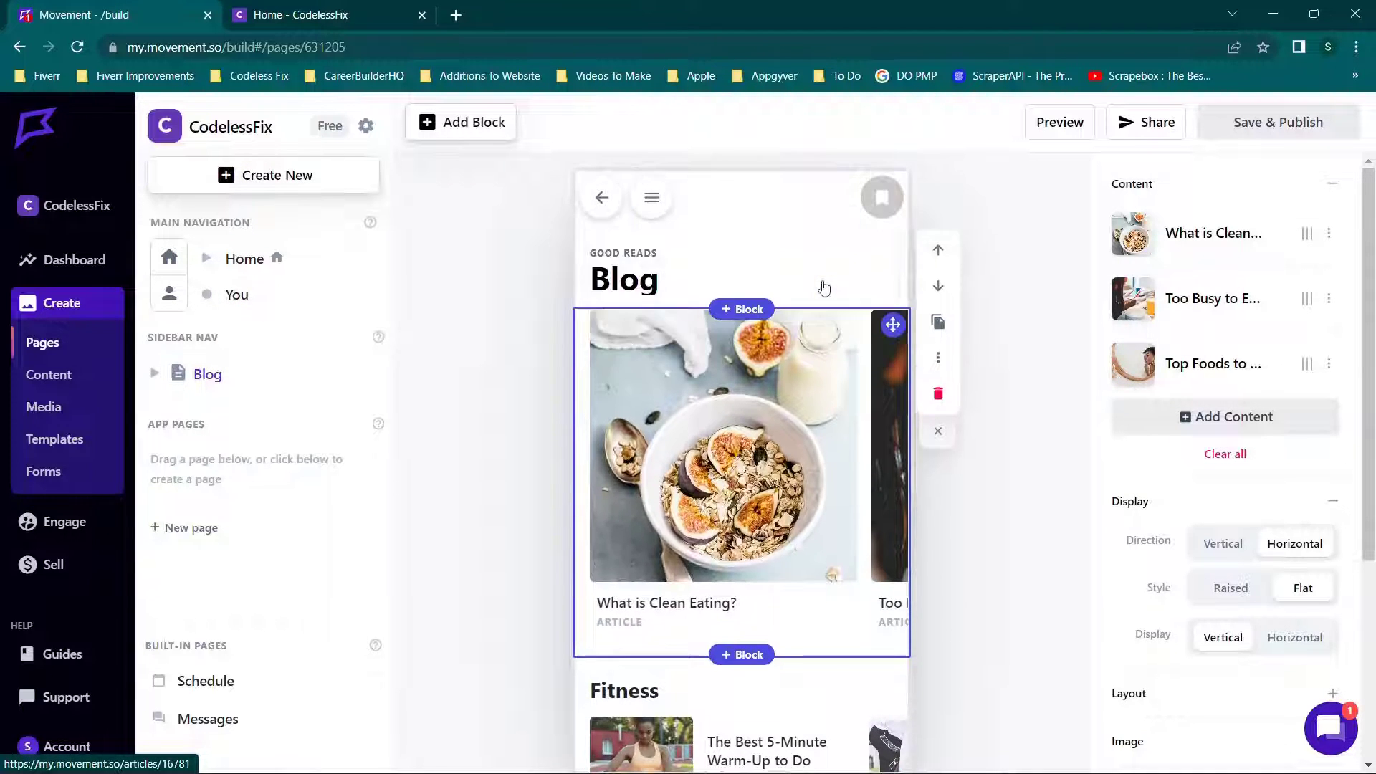
{"action": "left_click", "coordinate": [649, 205]}
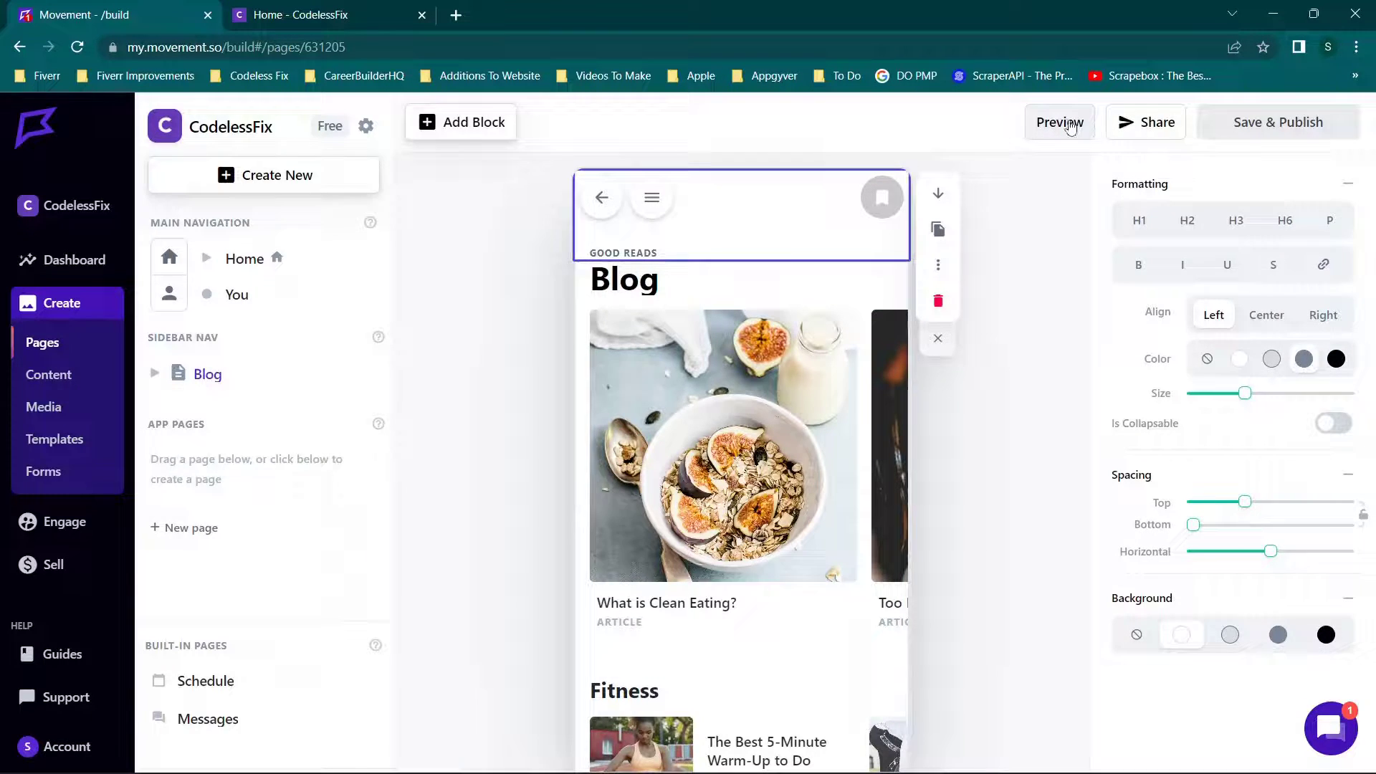
{"action": "left_click", "coordinate": [1070, 127]}
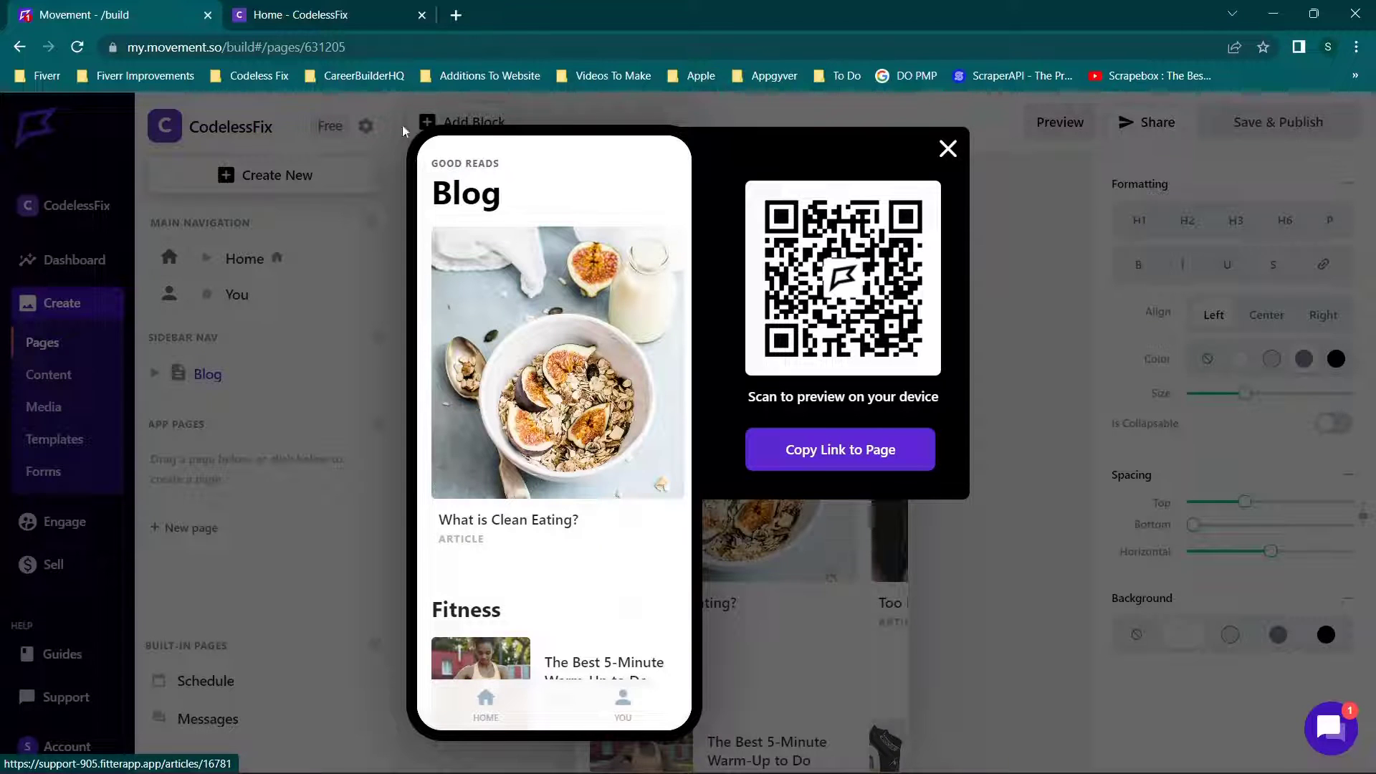
{"action": "left_click", "coordinate": [948, 148]}
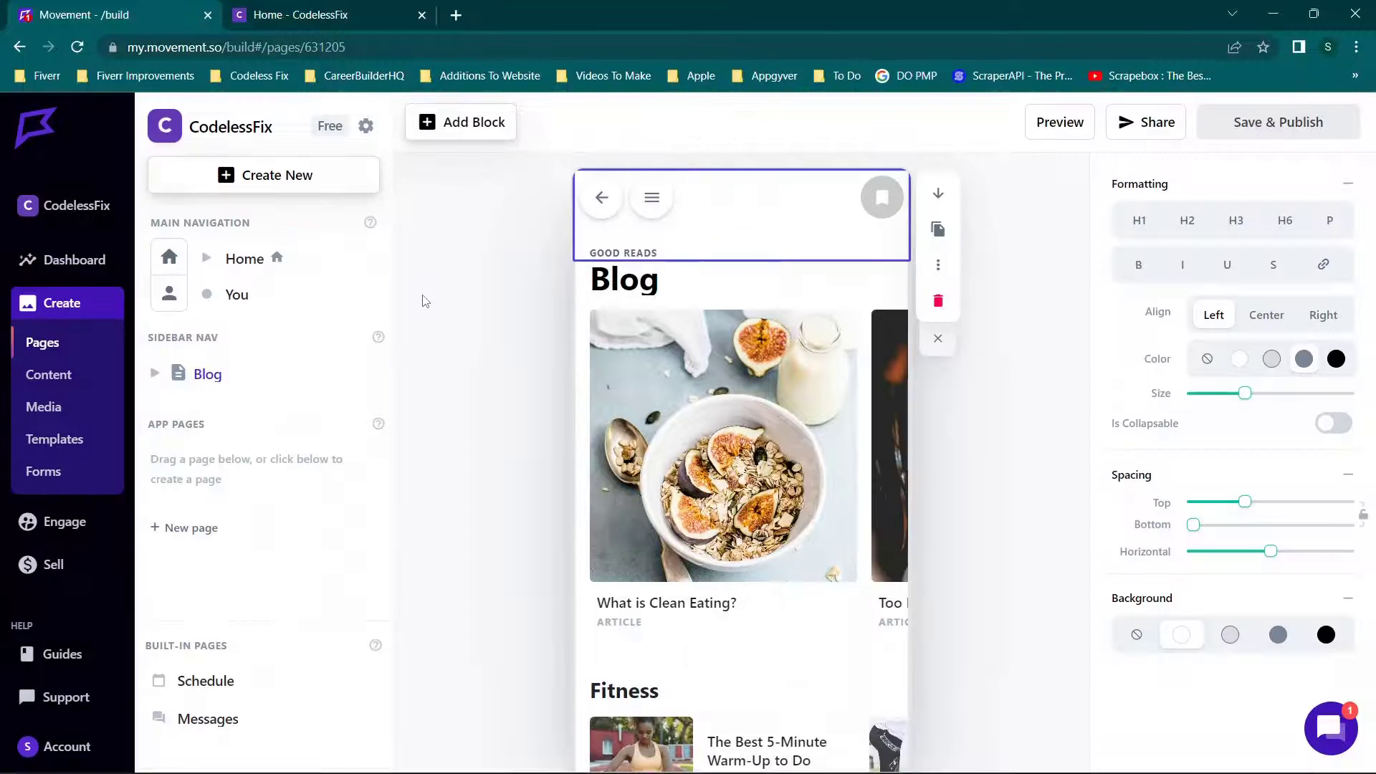
- Read the Sidebar Nav help, move the Blog page back to App Pages and preview the page again
{"action": "mouse_move", "coordinate": [380, 345]}
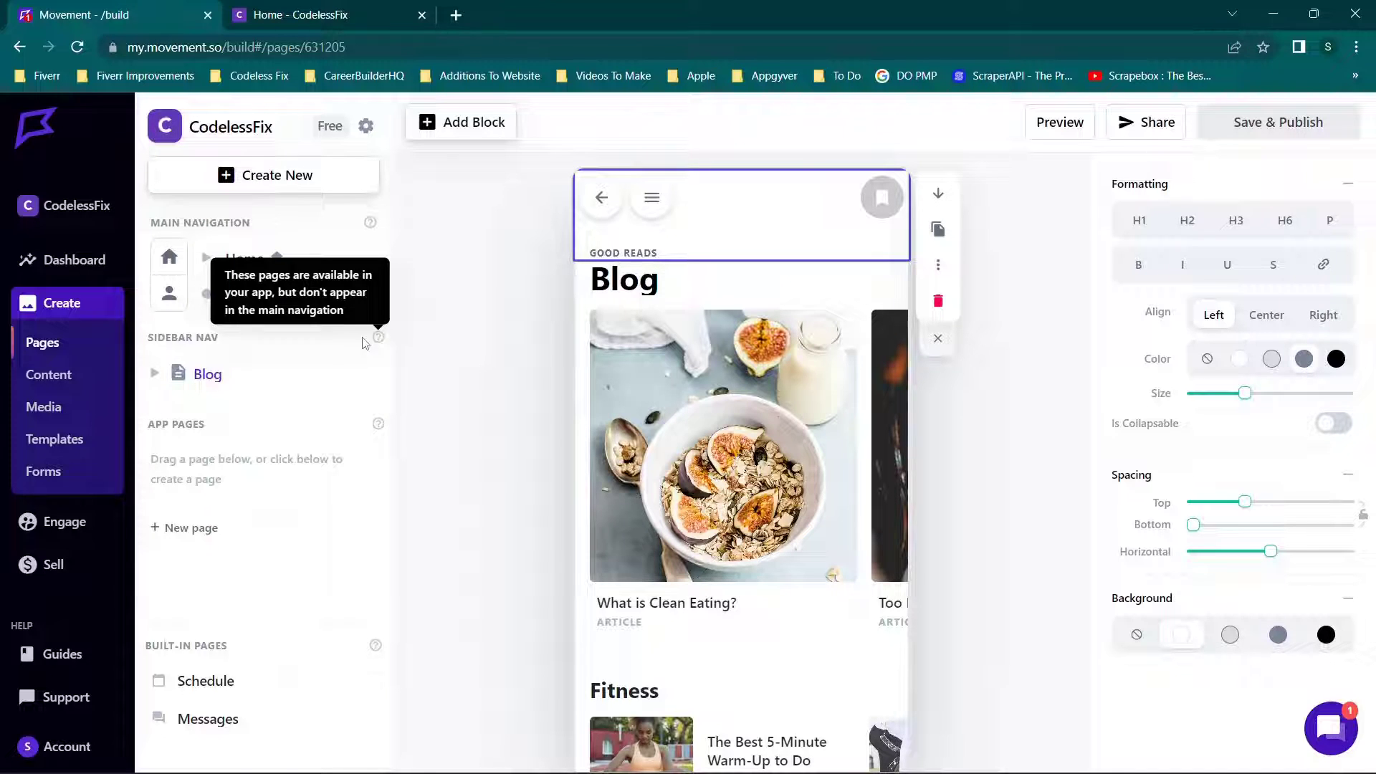
{"action": "left_click_drag", "start_coordinate": [195, 374], "coordinate": [190, 482]}
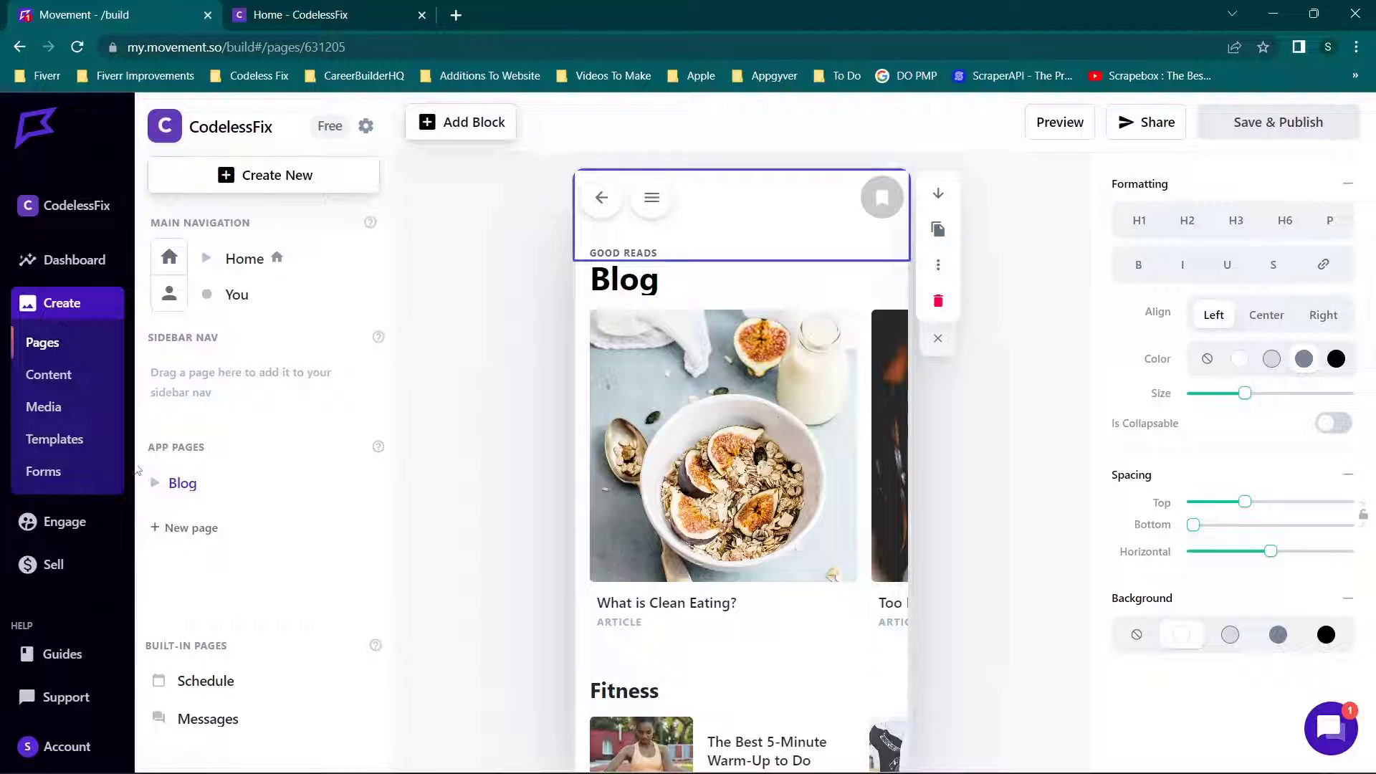
{"action": "left_click", "coordinate": [1058, 123]}
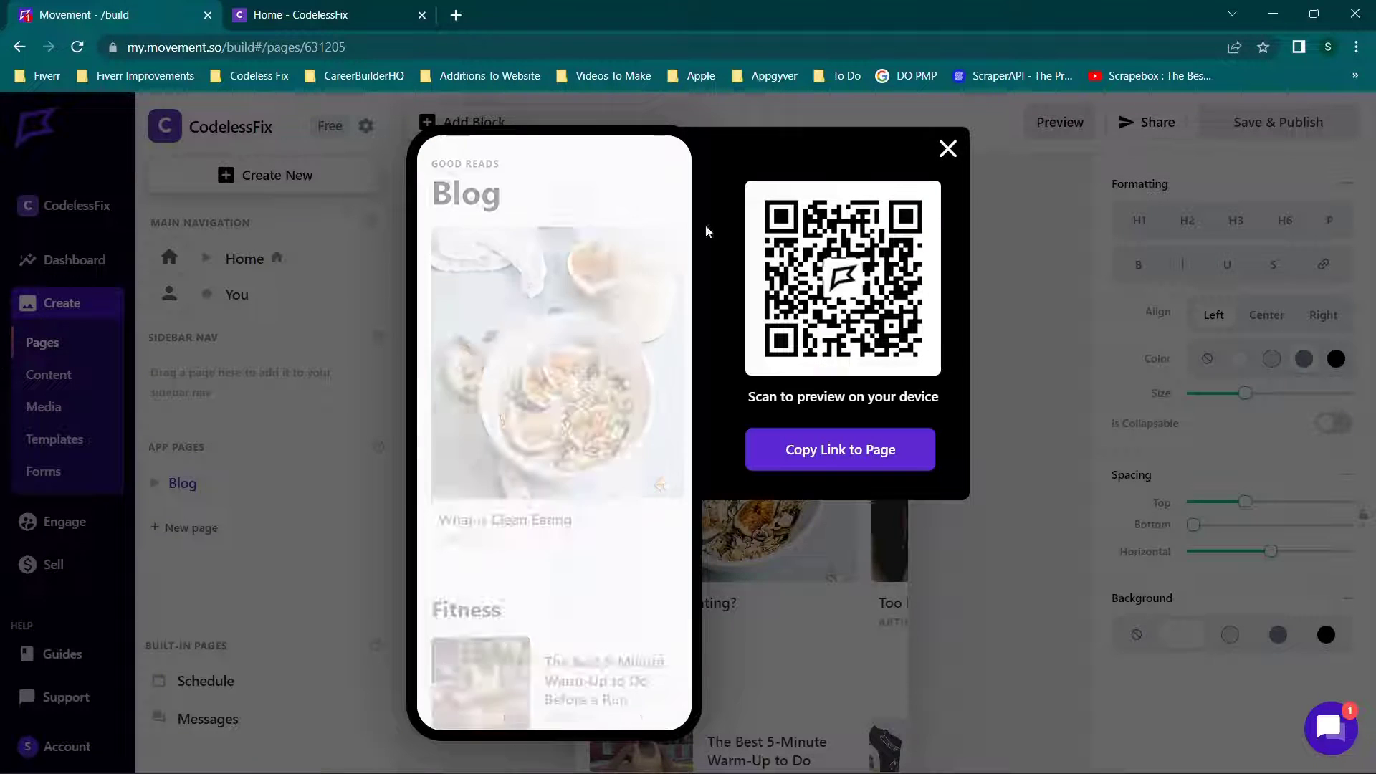
{"action": "scroll", "coordinate": [495, 207], "scroll_direction": "down", "scroll_amount": 3}
{"action": "scroll", "coordinate": [495, 208], "scroll_direction": "up", "scroll_amount": 3}
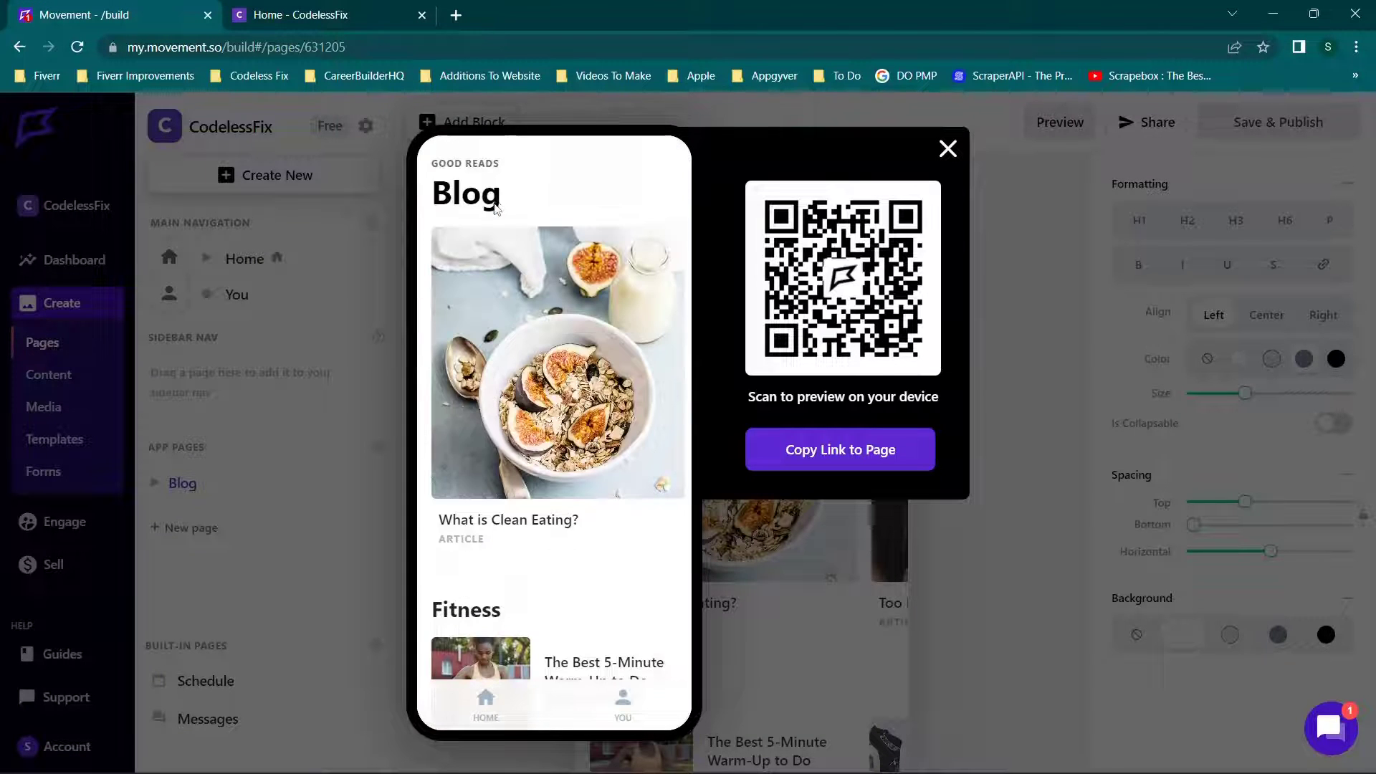
{"action": "left_click", "coordinate": [949, 150]}
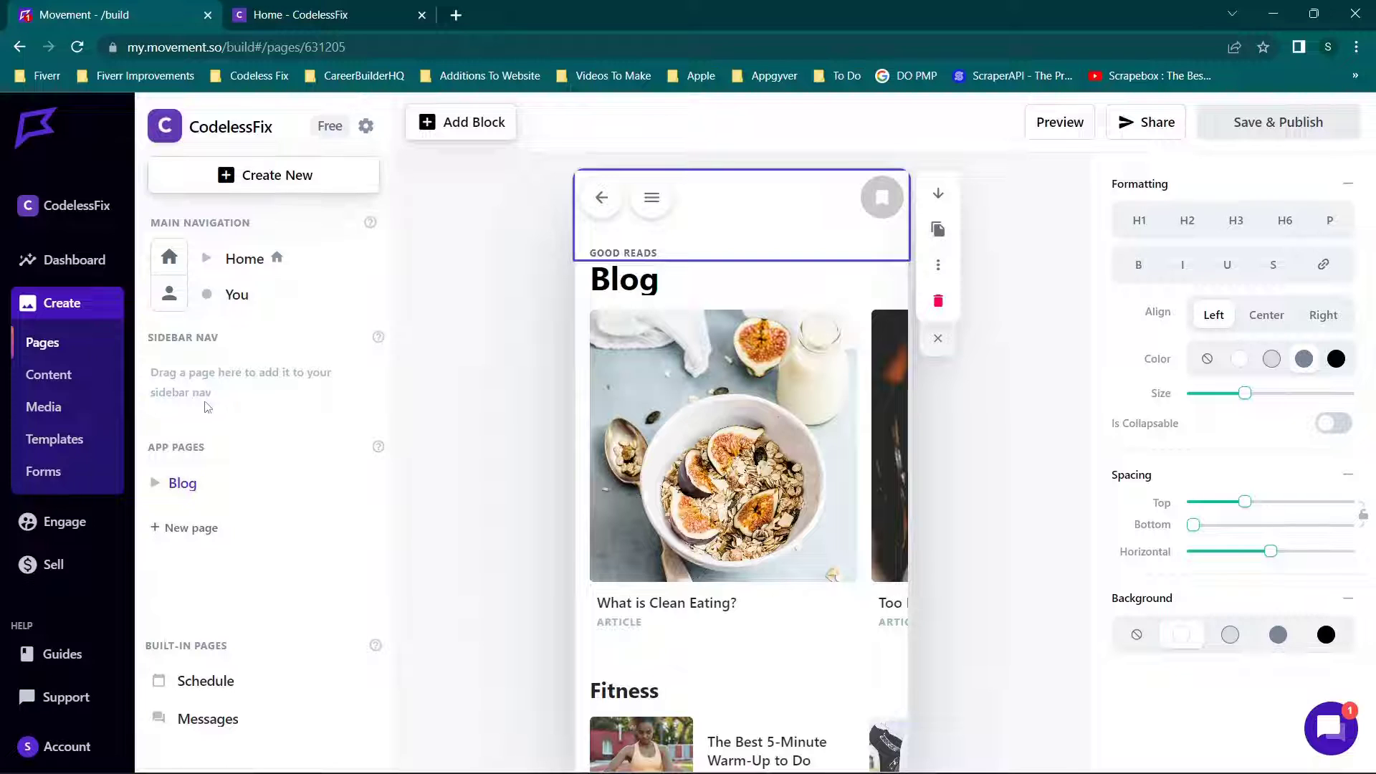
{"action": "left_click_drag", "start_coordinate": [176, 480], "coordinate": [178, 523]}
- Create a new app page named Feed from the Feed template in the Feeds & Engagement library, and open its preview
{"action": "left_click", "coordinate": [183, 527]}
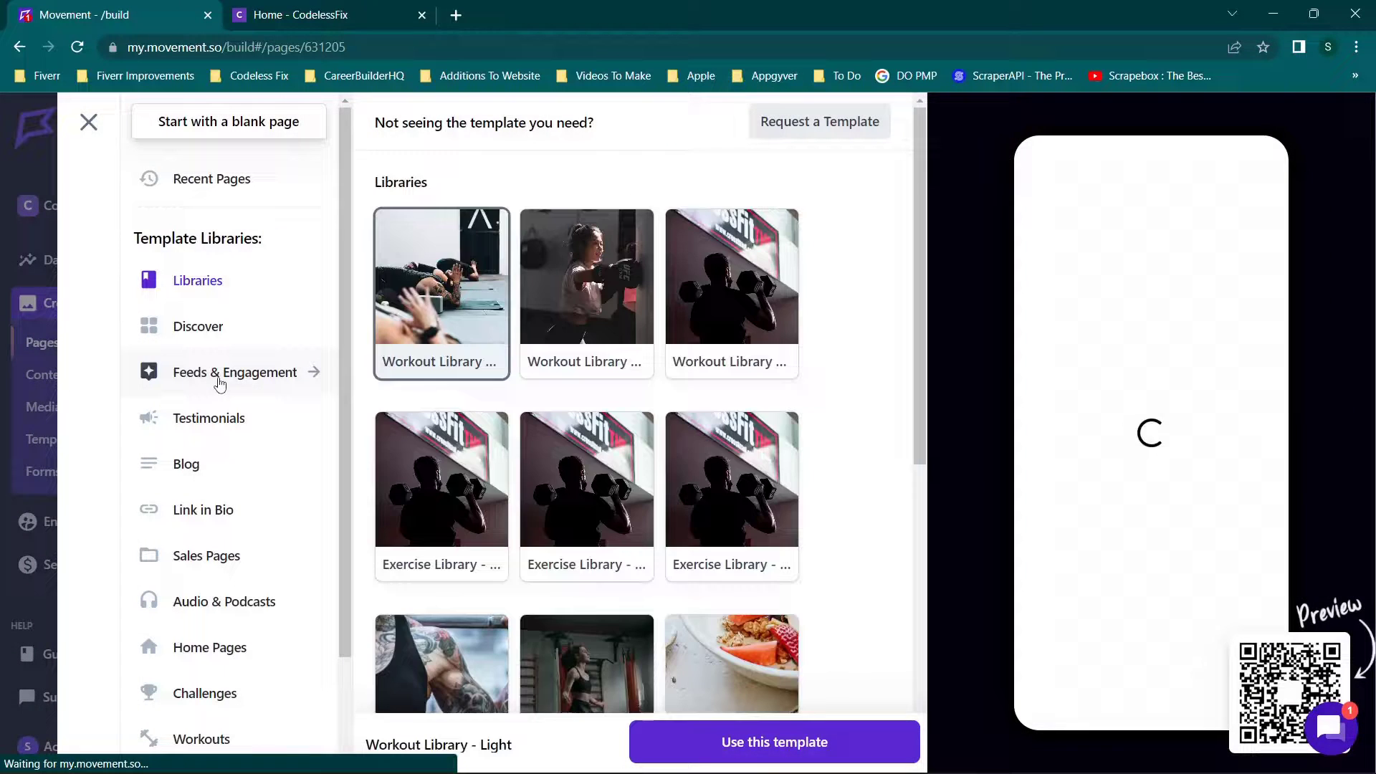
{"action": "left_click", "coordinate": [198, 387]}
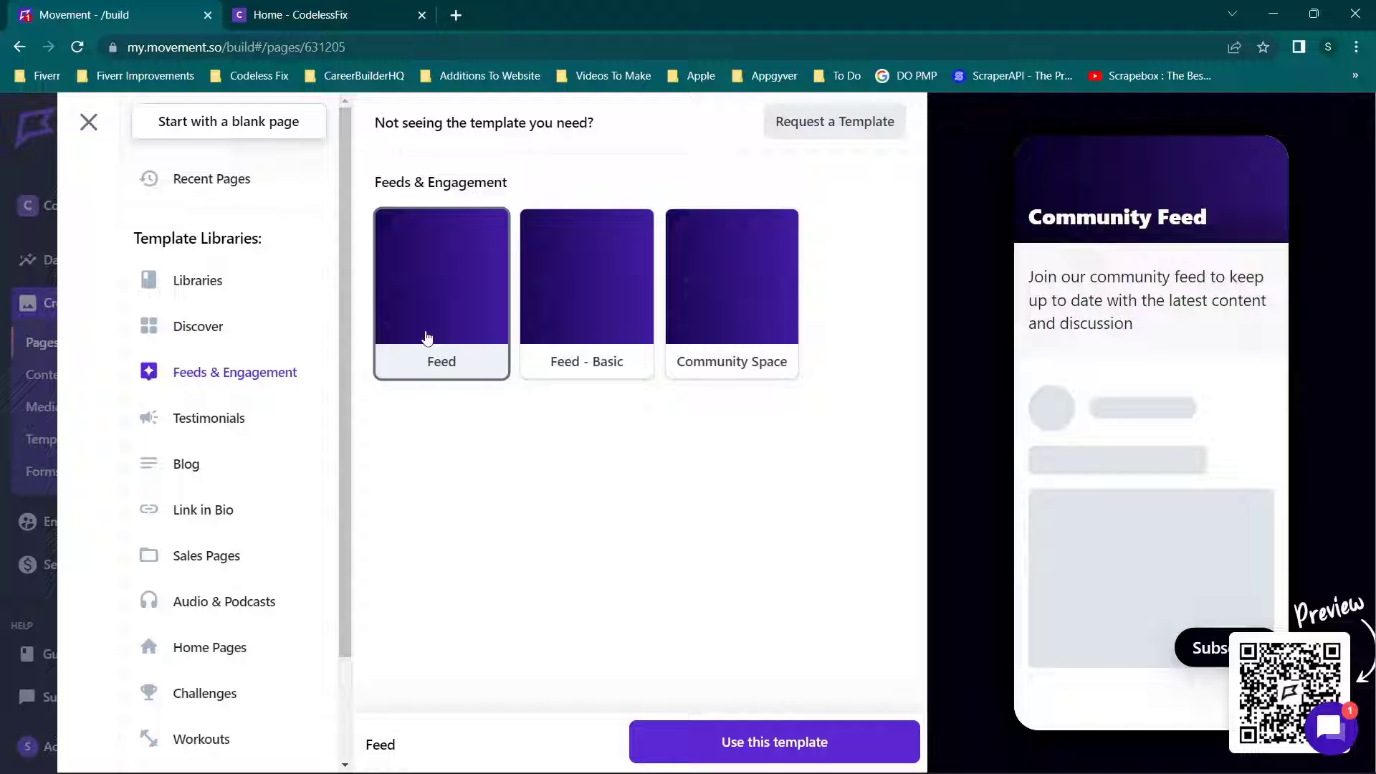
{"action": "left_click", "coordinate": [808, 740]}
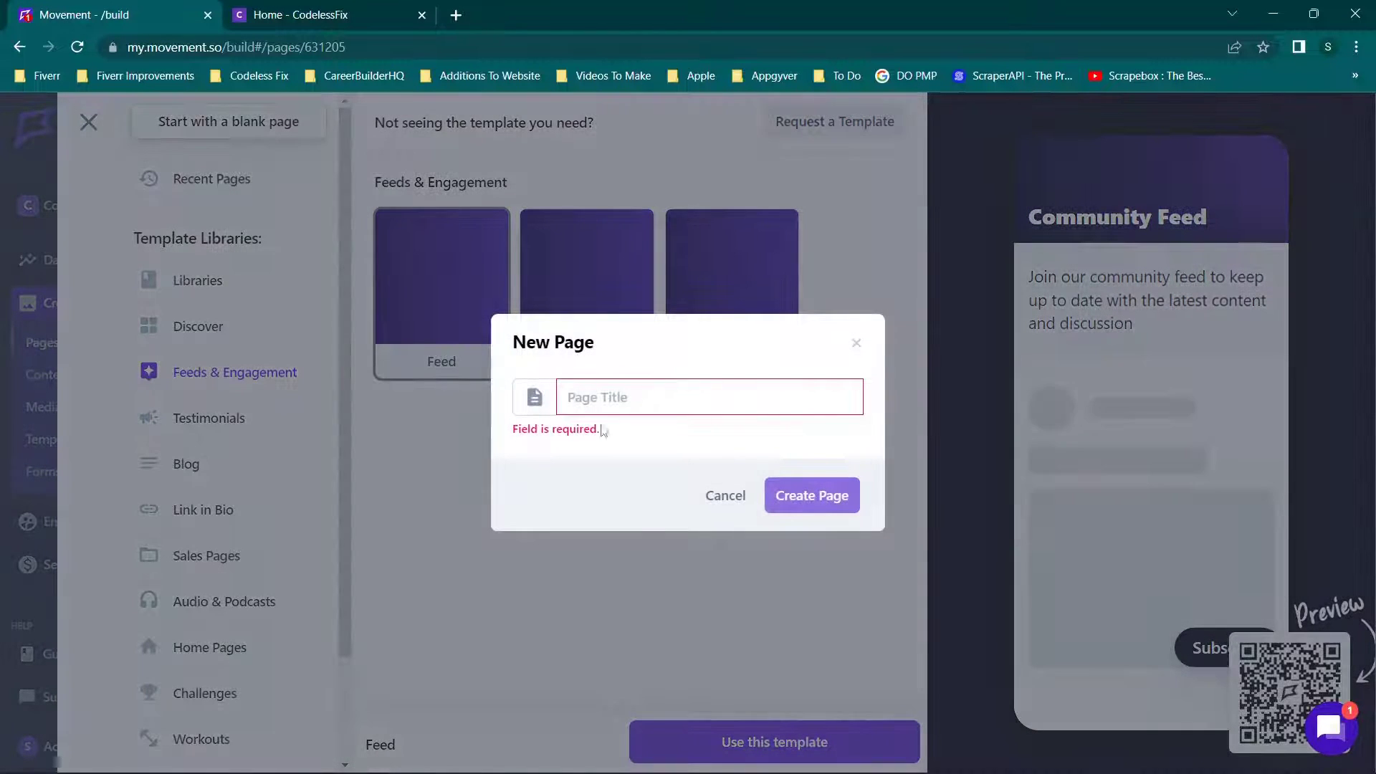
{"action": "type", "text": "Fi"}
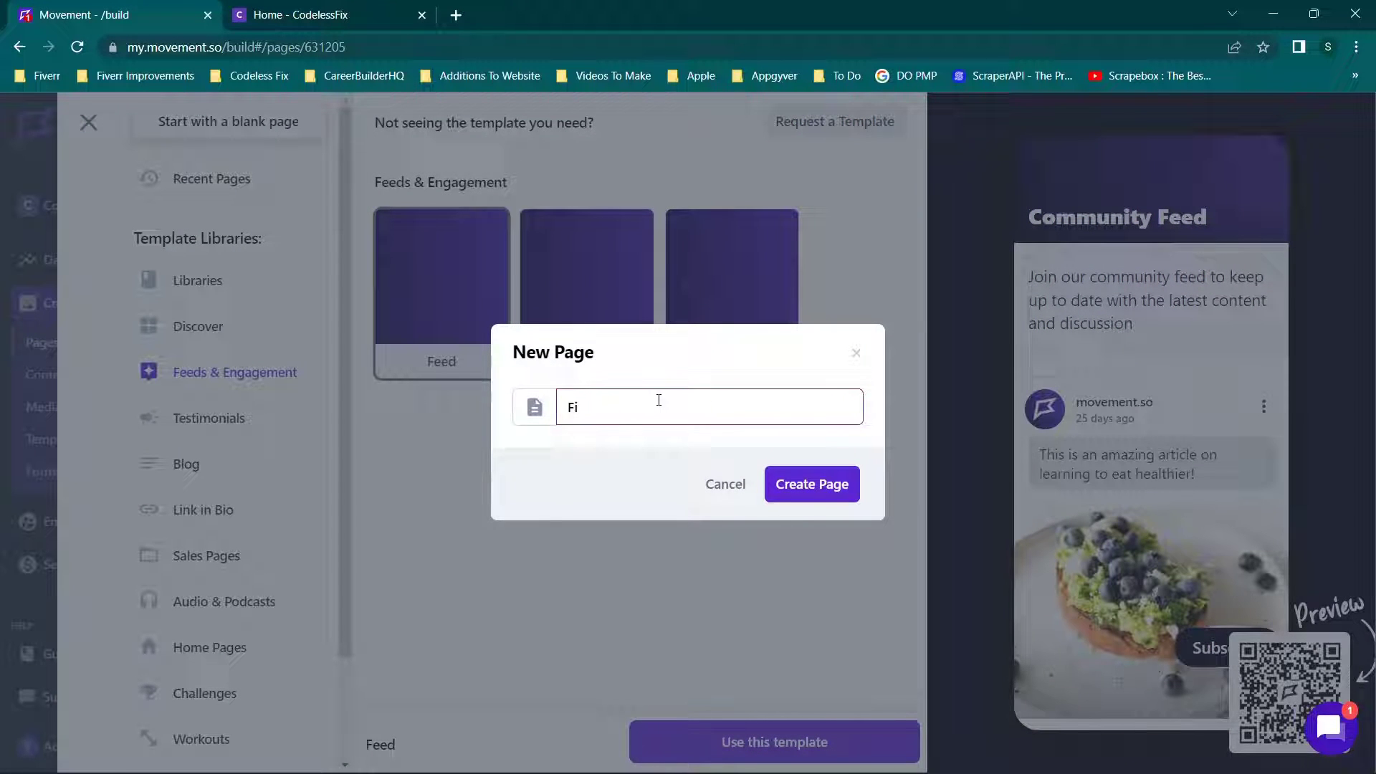
{"action": "type", "text": "ed"}
{"action": "left_click", "coordinate": [802, 489]}
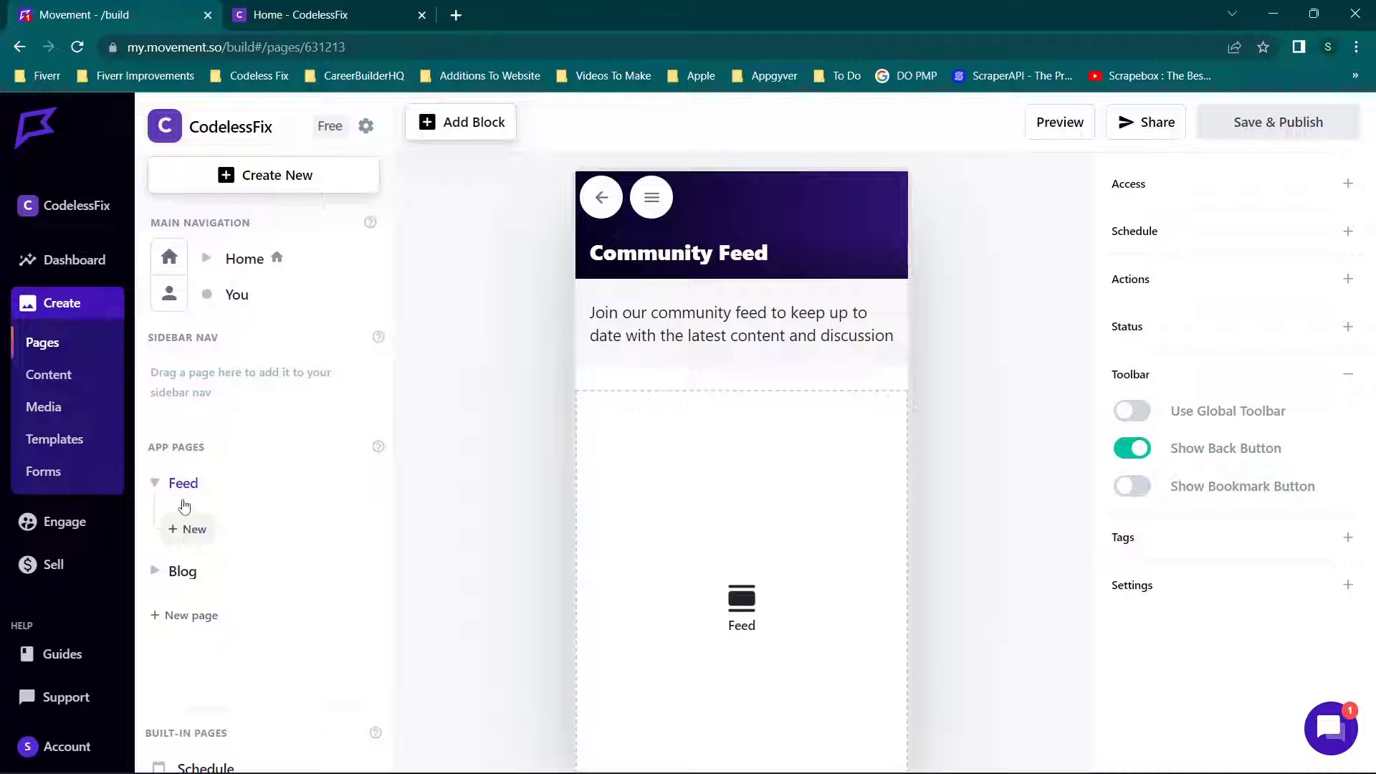
{"action": "left_click", "coordinate": [652, 207]}
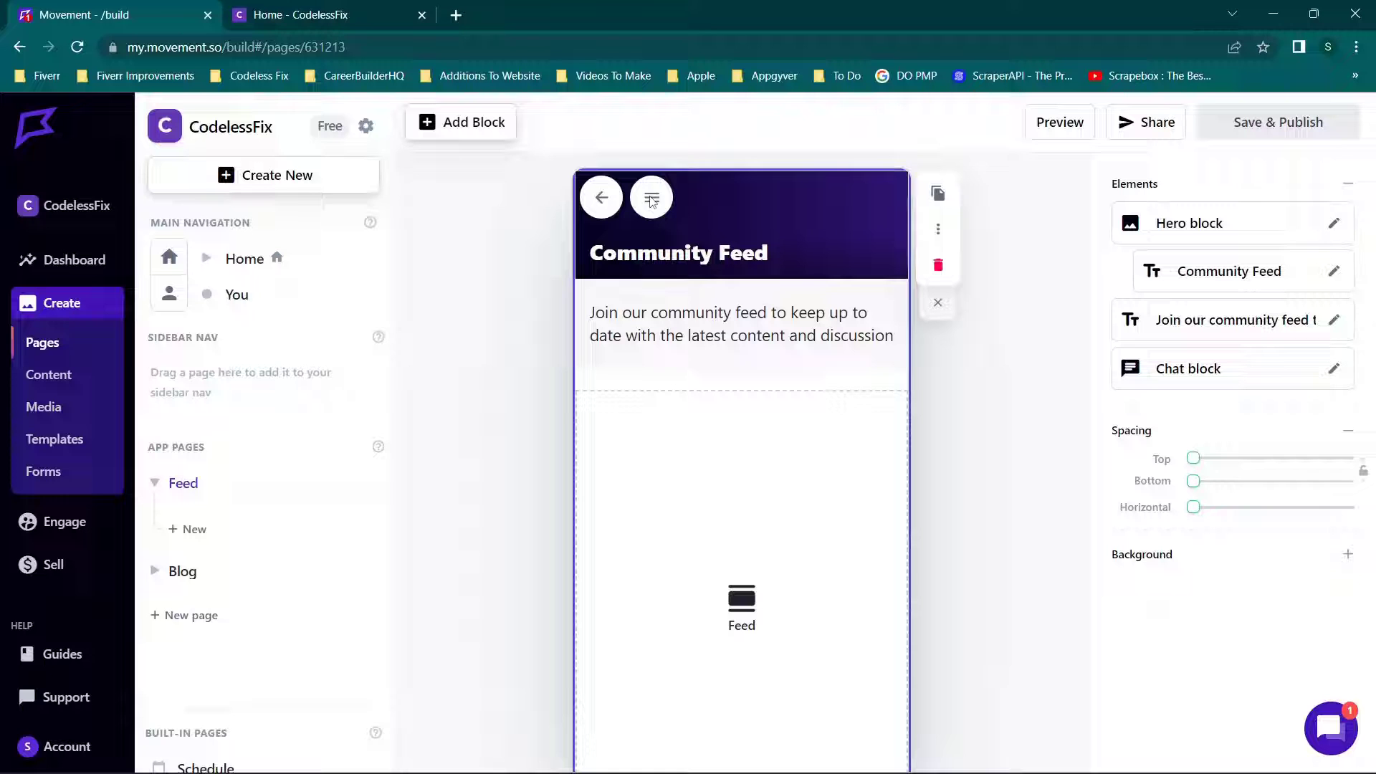
{"action": "left_click", "coordinate": [1040, 132]}
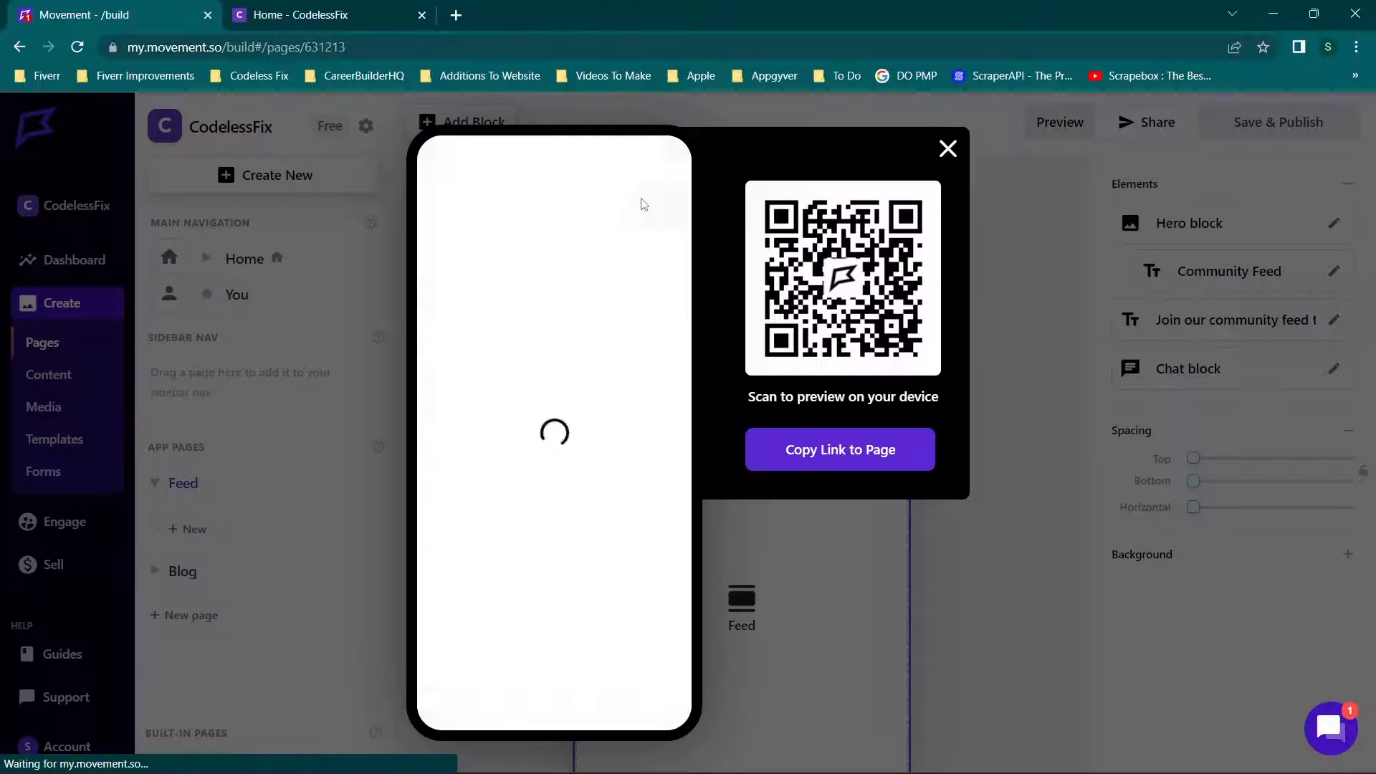
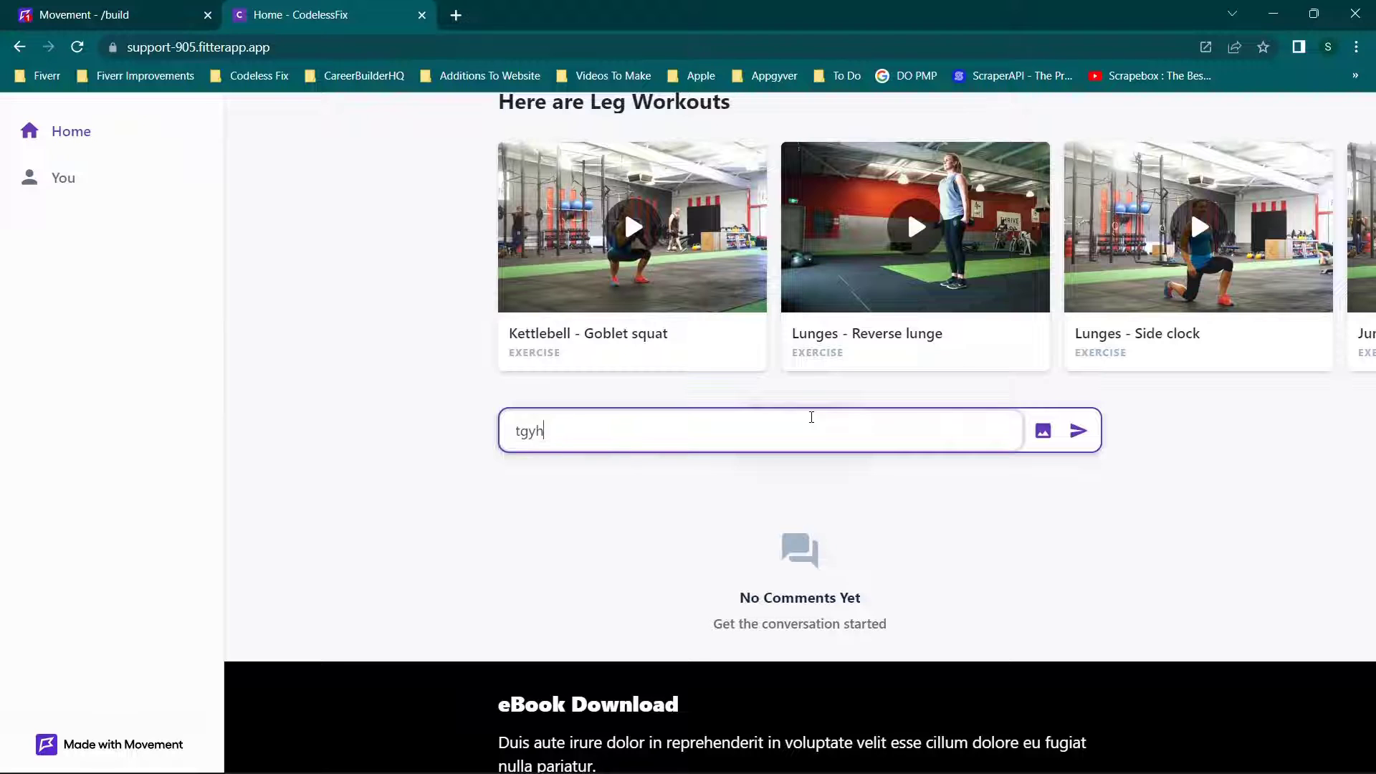
- Post the comment "tgyh" below the leg workouts in the published app and check the eBook Download section
{"action": "left_click", "coordinate": [1077, 431]}
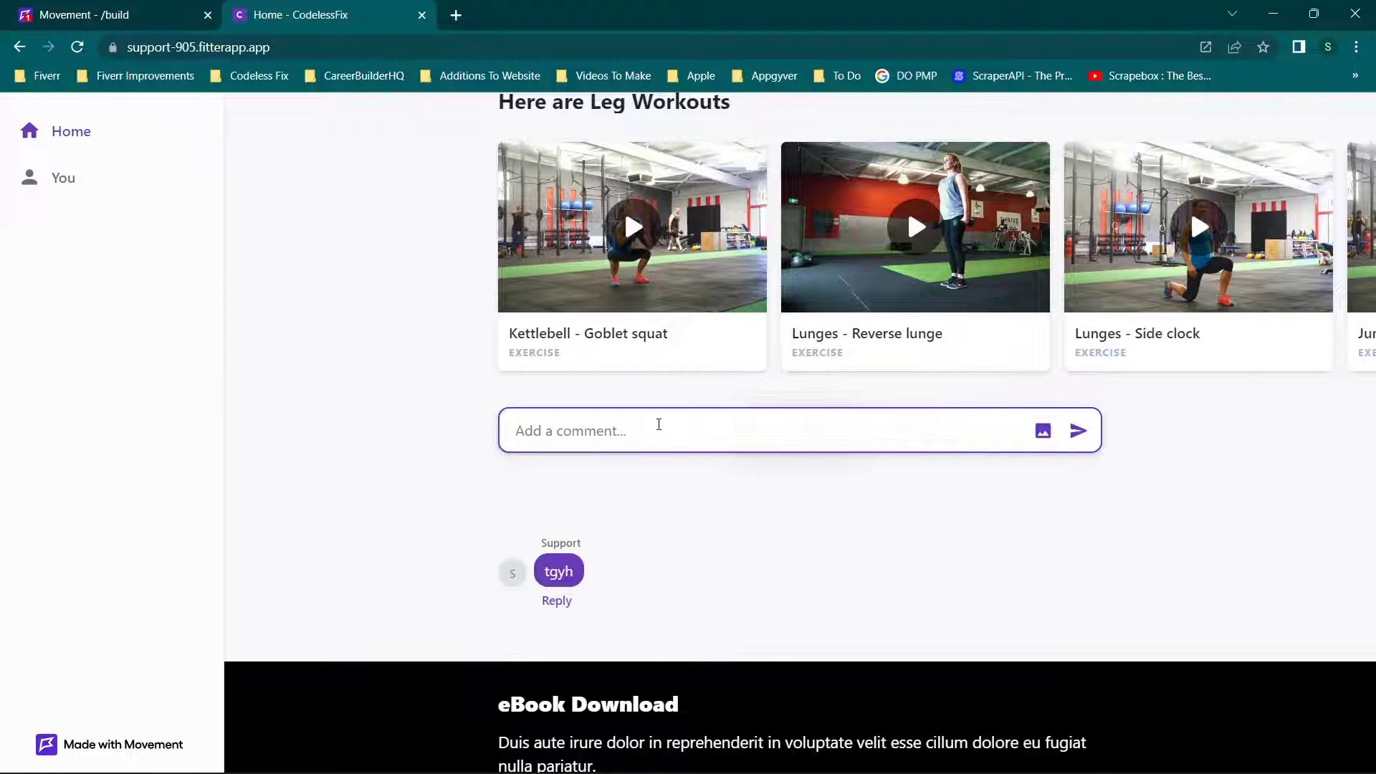
{"action": "scroll", "coordinate": [657, 424], "scroll_direction": "down", "scroll_amount": 1}
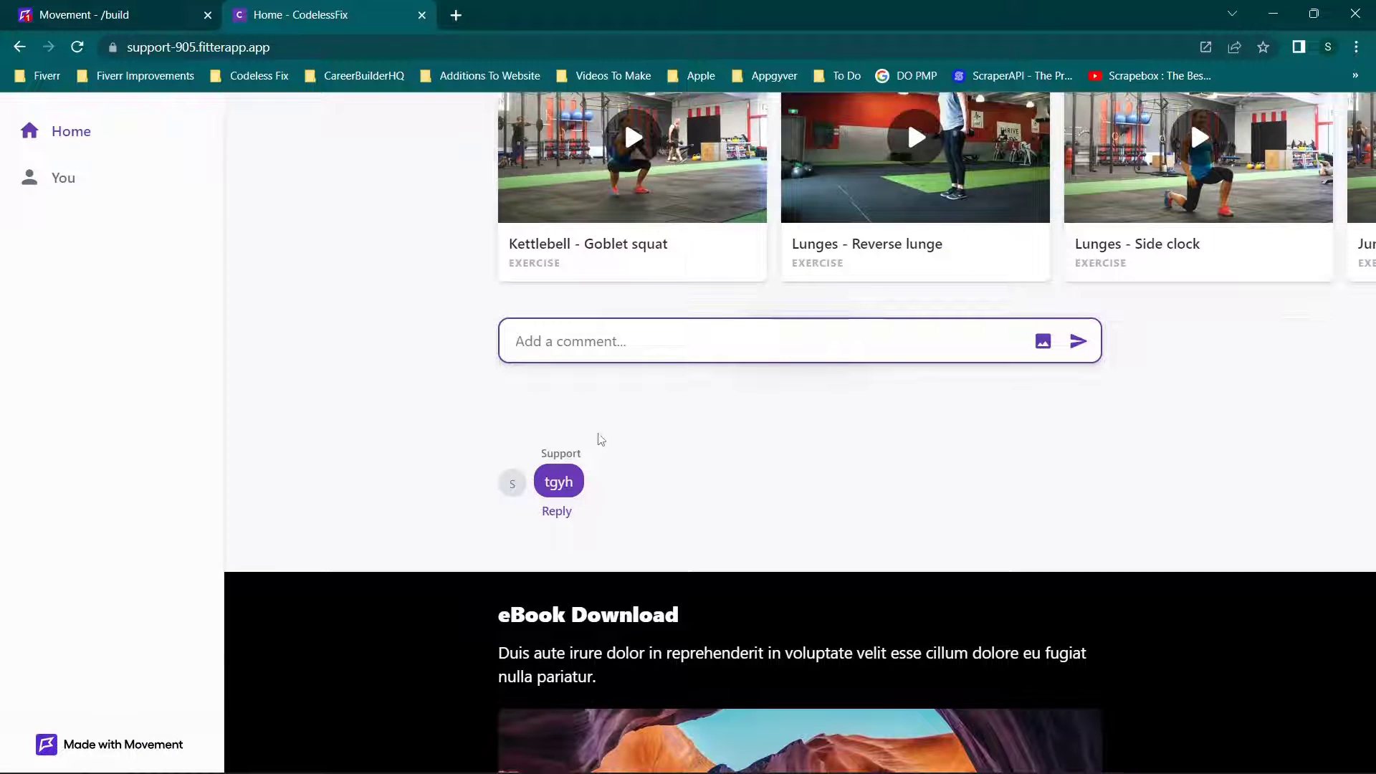
{"action": "scroll", "coordinate": [590, 405], "scroll_direction": "down", "scroll_amount": 4}
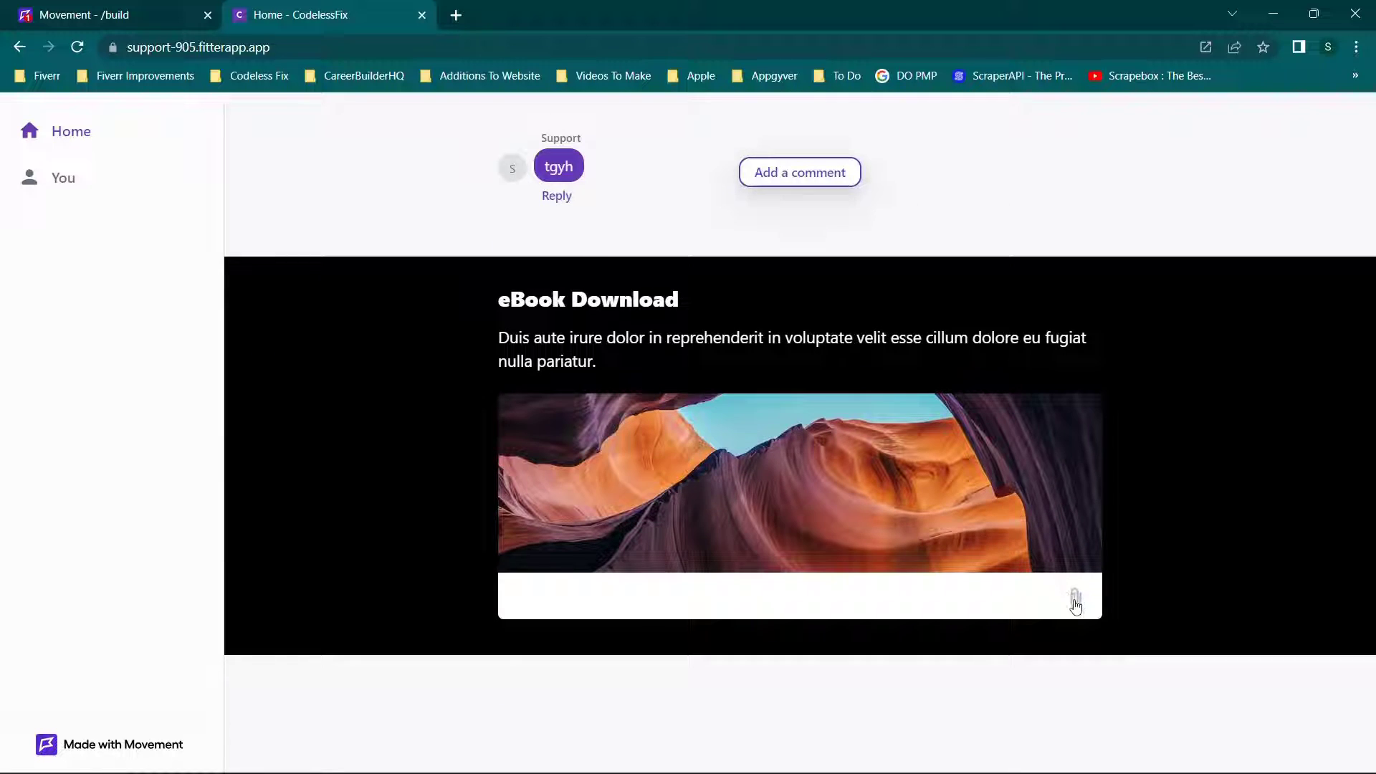
{"action": "scroll", "coordinate": [639, 476], "scroll_direction": "down", "scroll_amount": 1}
{"action": "scroll", "coordinate": [639, 470], "scroll_direction": "up", "scroll_amount": 7}
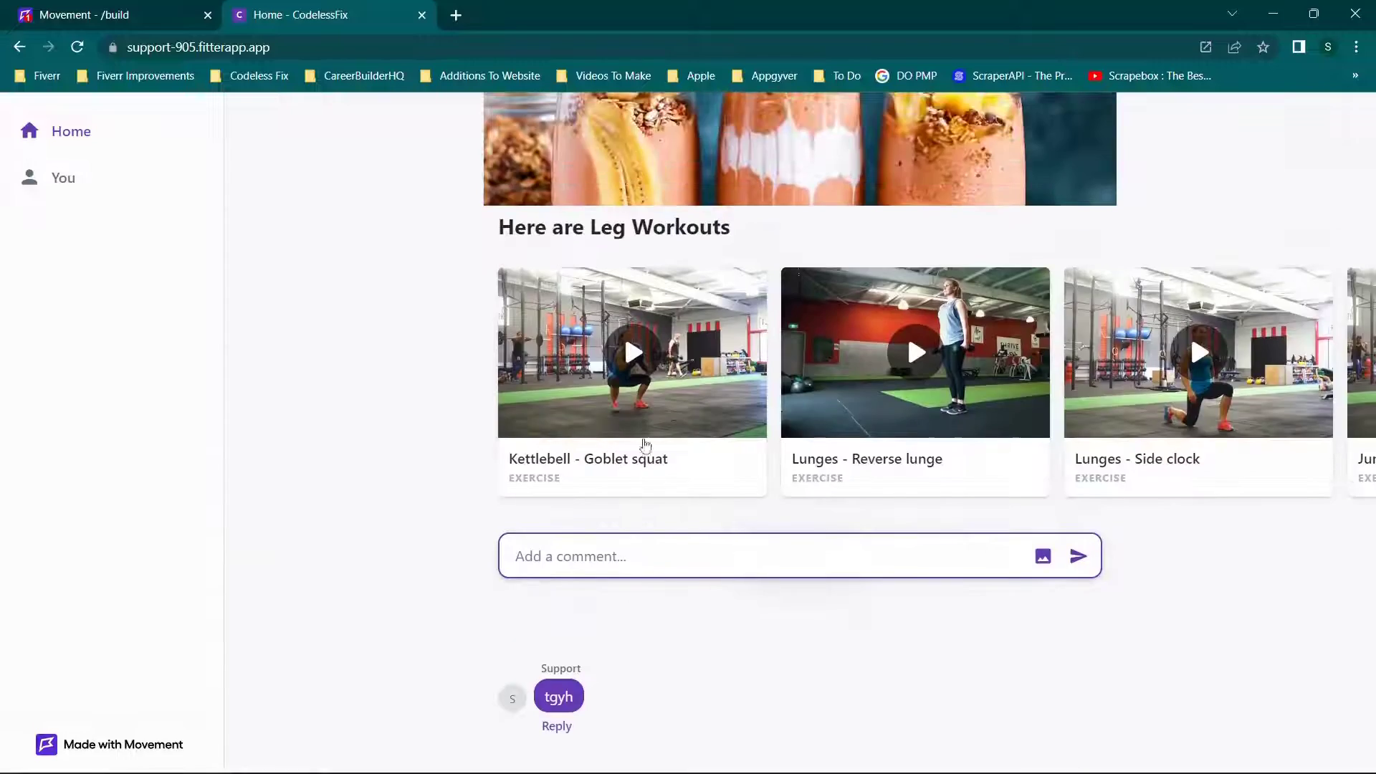
- Post a second comment reading "xc" below the leg workouts on the Home page
{"action": "scroll", "coordinate": [638, 473], "scroll_direction": "down", "scroll_amount": 1}
{"action": "left_click", "coordinate": [597, 451]}
{"action": "type", "text": "xc"}
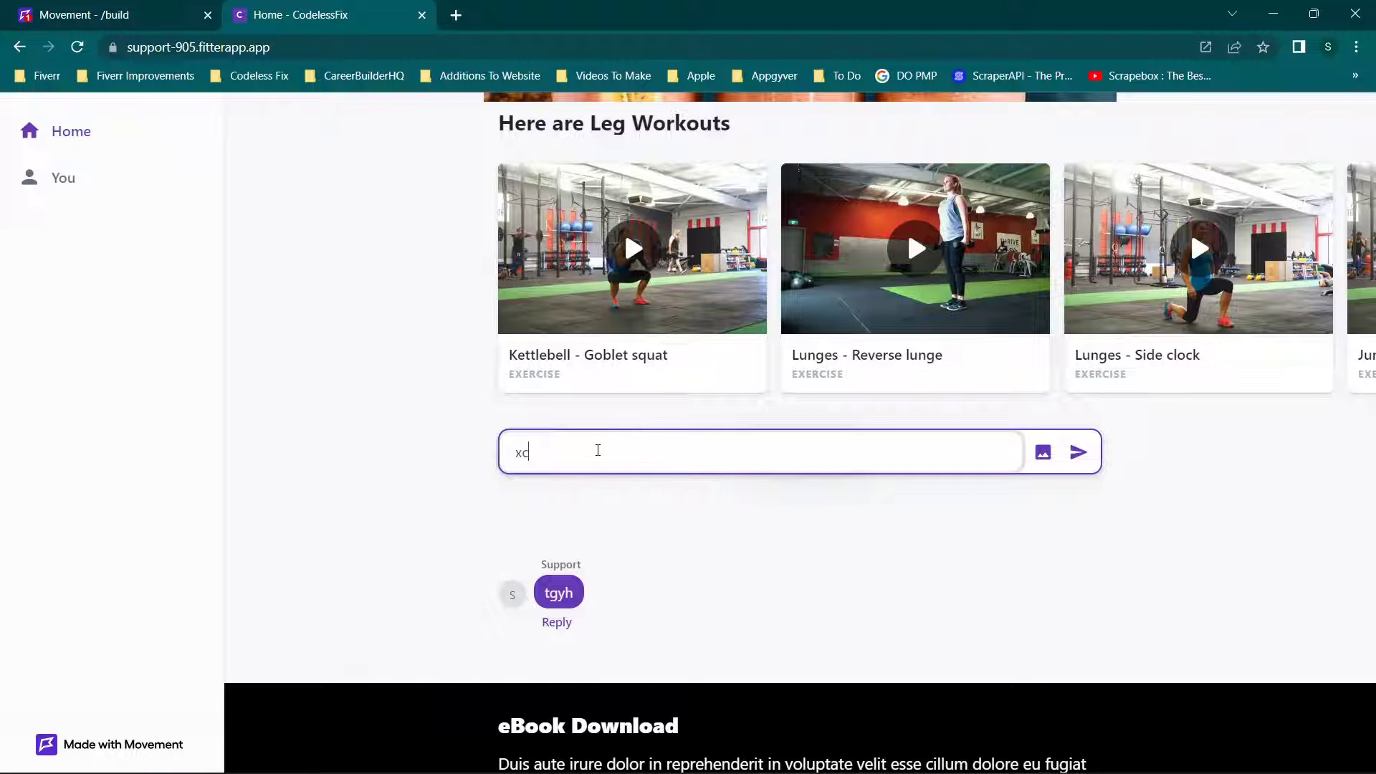
{"action": "left_click", "coordinate": [1088, 456]}
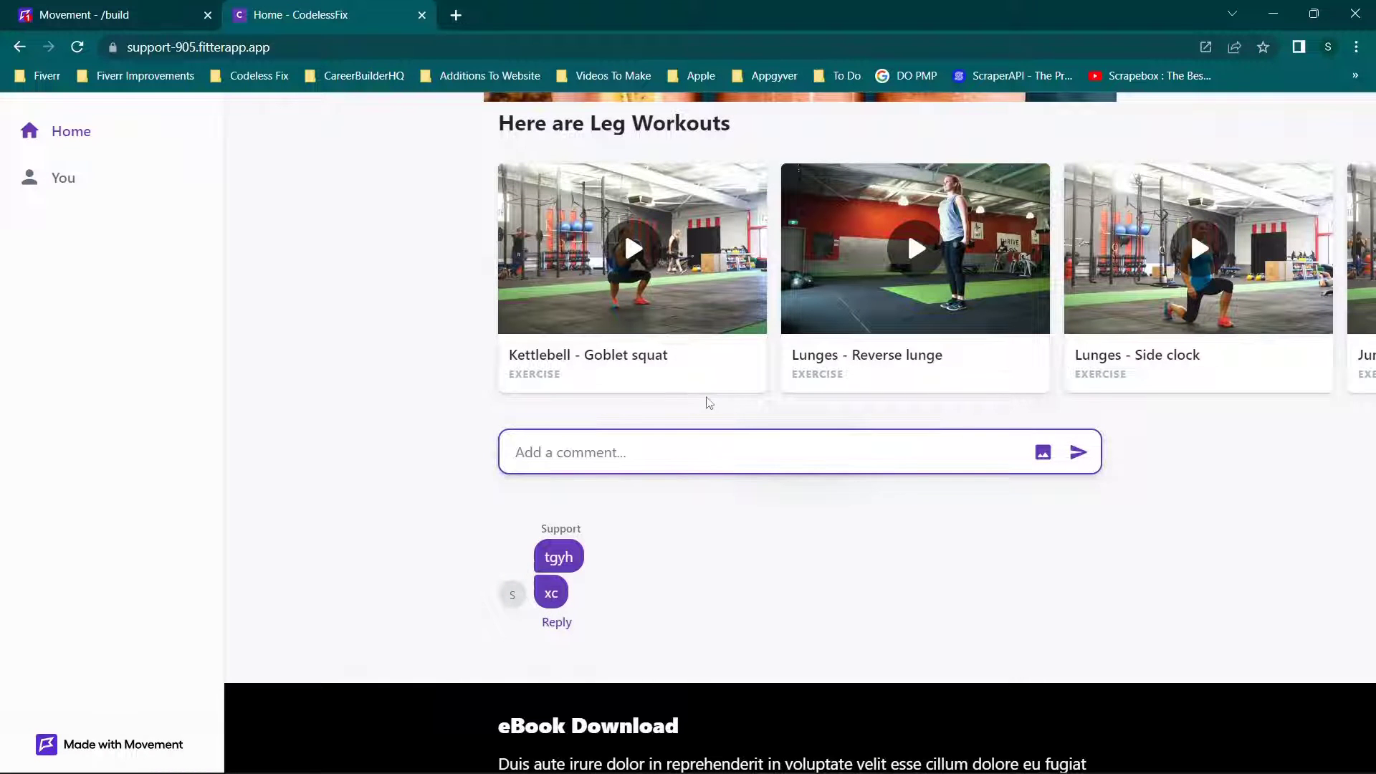
- Reply "Hey" to the "xc" comment in its thread and return to the Home page
{"action": "scroll", "coordinate": [594, 556], "scroll_direction": "down", "scroll_amount": 1}
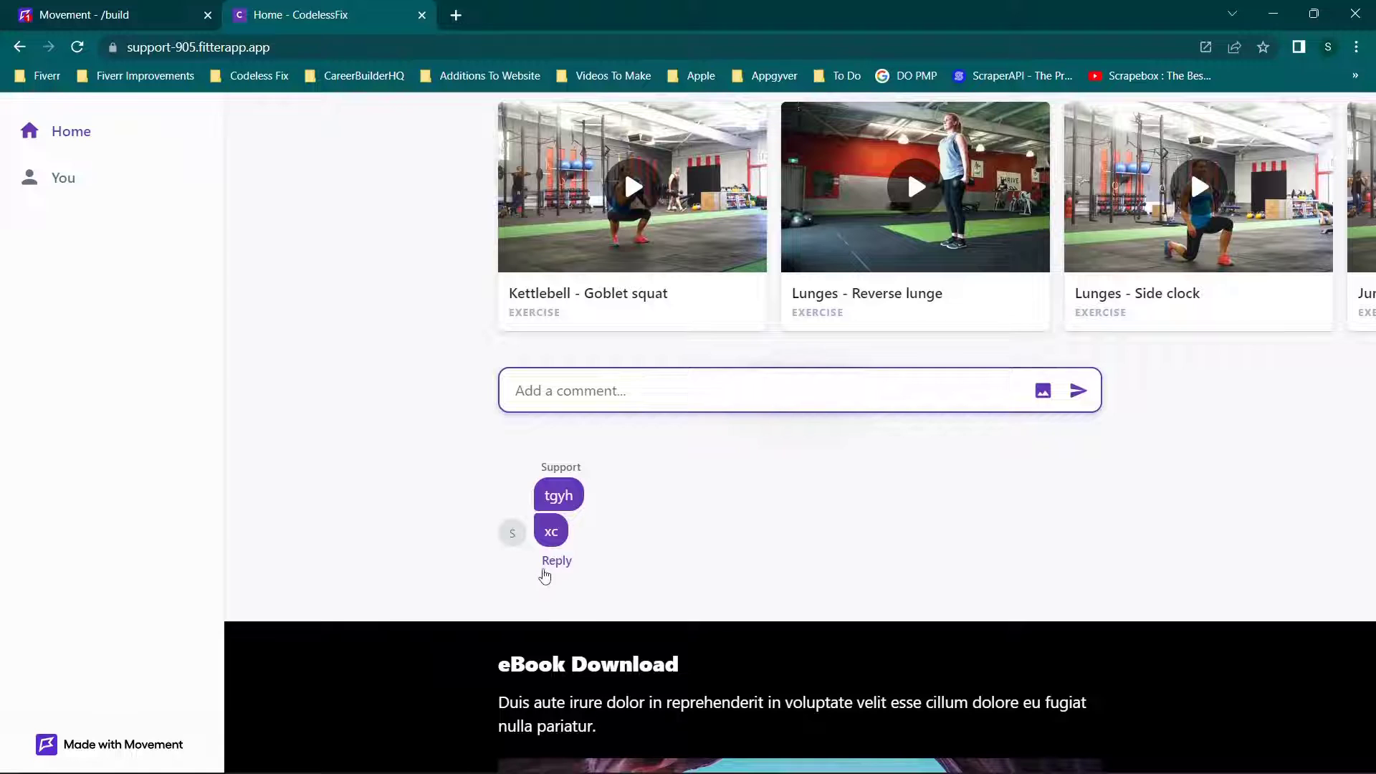
{"action": "left_click", "coordinate": [553, 562]}
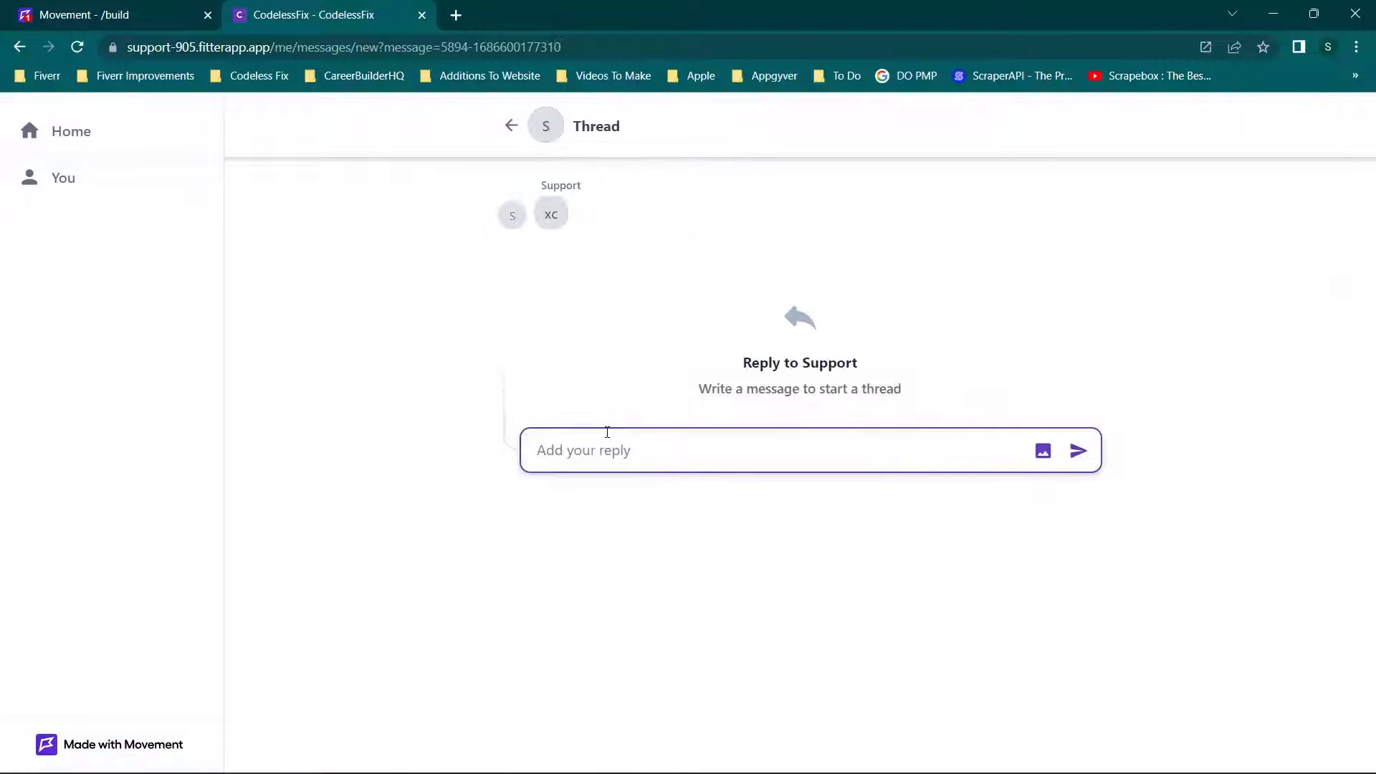
{"action": "type", "text": "Hey"}
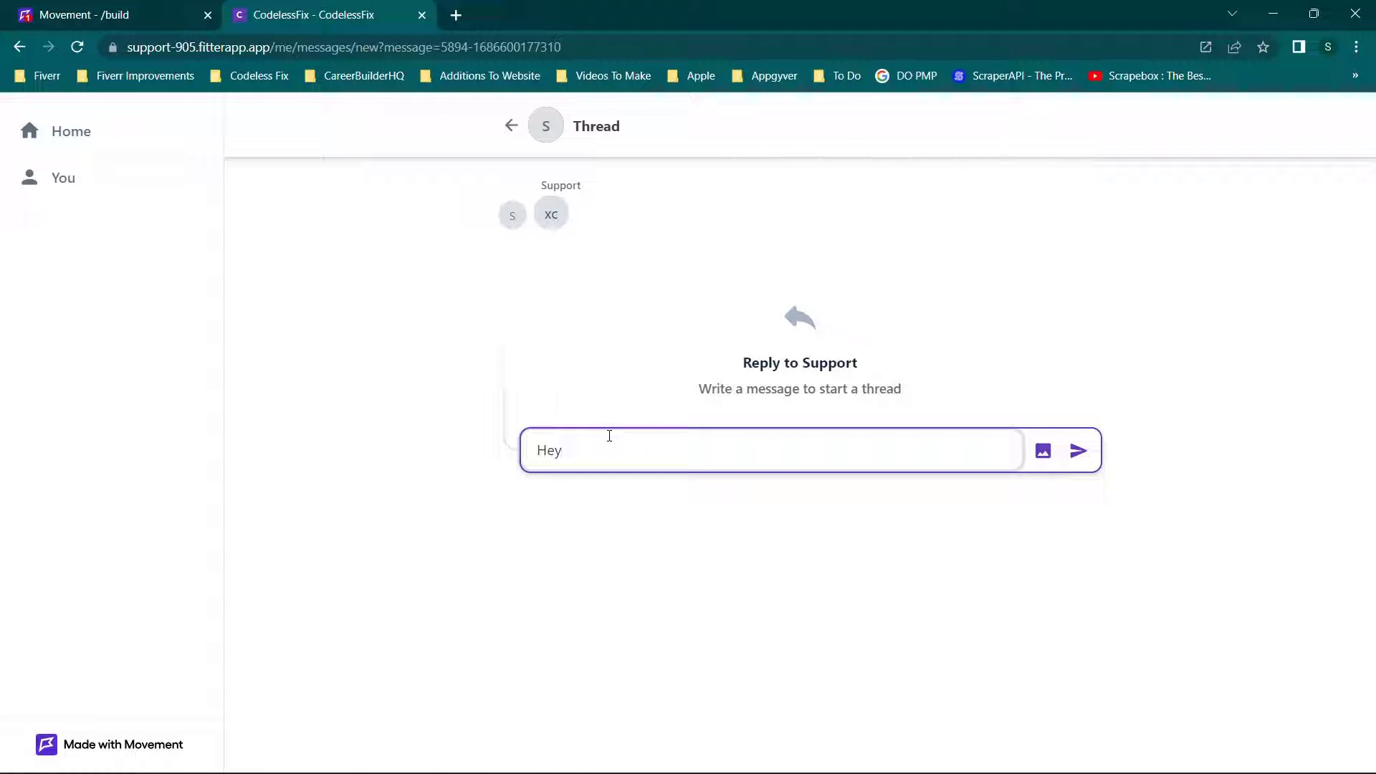
{"action": "left_click", "coordinate": [1078, 450]}
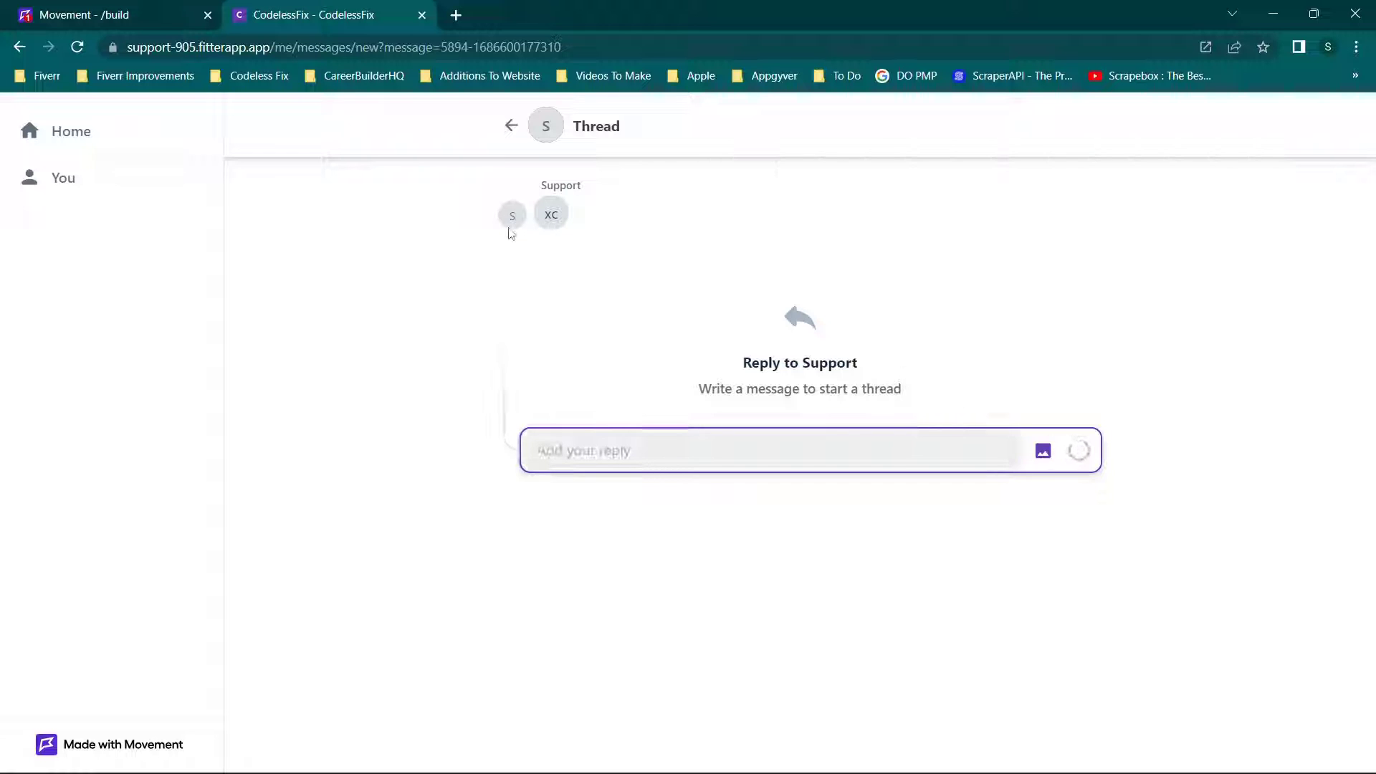
{"action": "left_click", "coordinate": [510, 142]}
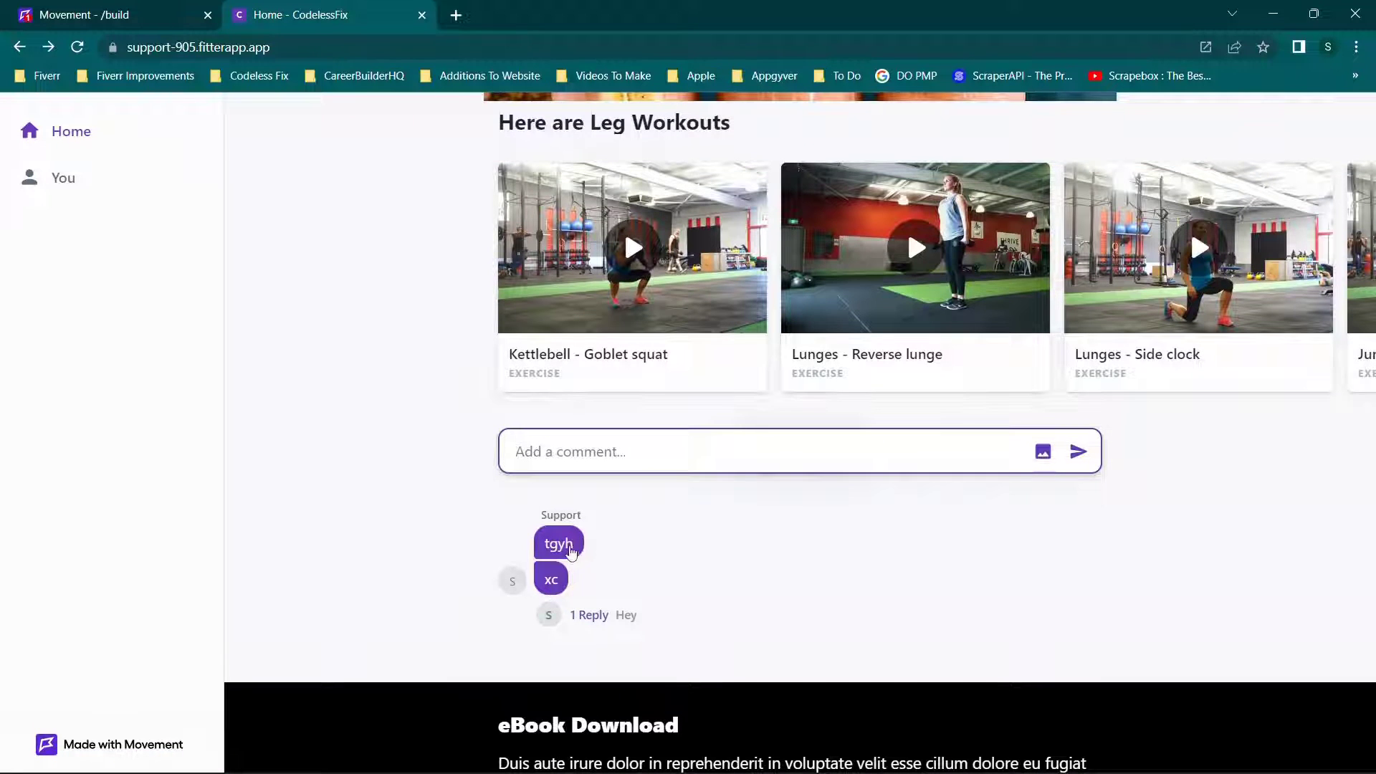
- Review the You page's My Activity, My Saved and My Content sections in the published app, and return to Home
{"action": "scroll", "coordinate": [562, 571], "scroll_direction": "down", "scroll_amount": 2}
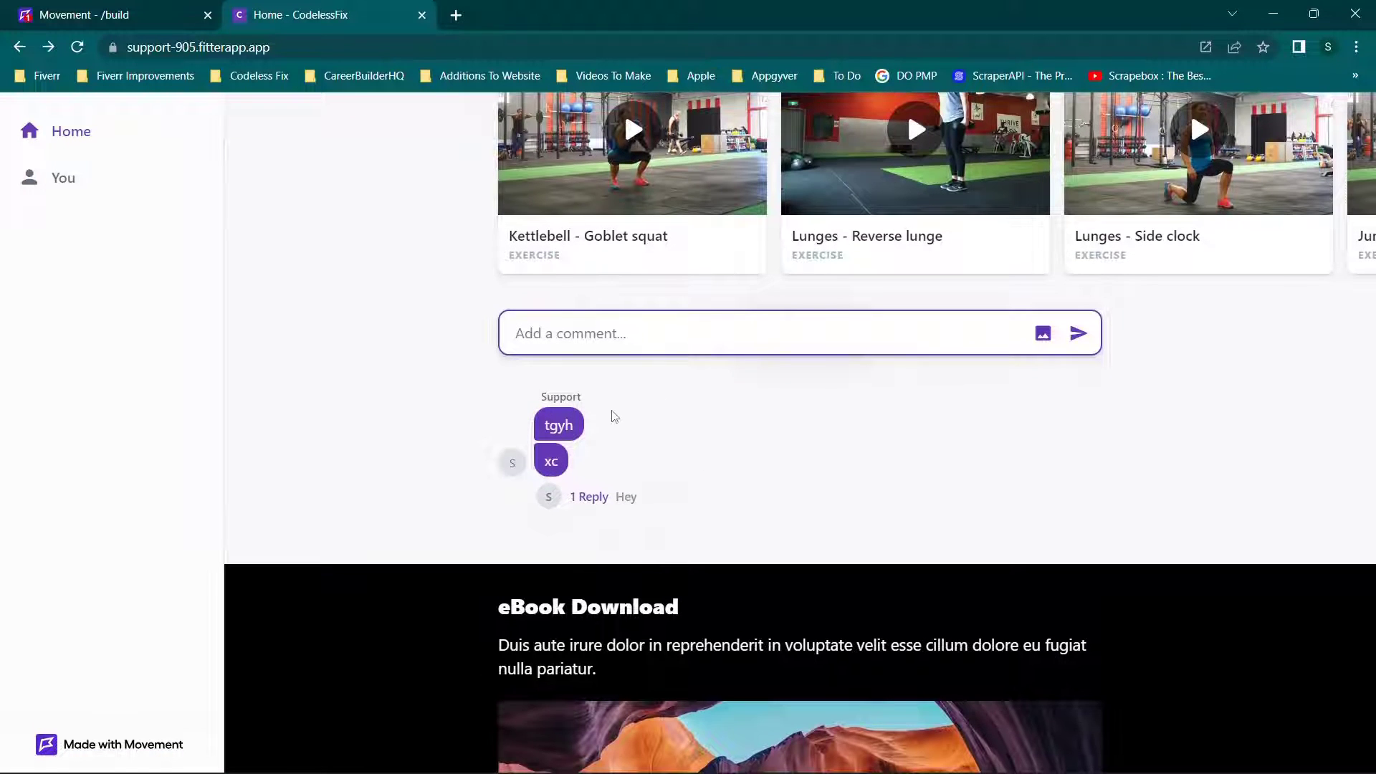
{"action": "scroll", "coordinate": [654, 384], "scroll_direction": "up", "scroll_amount": 5}
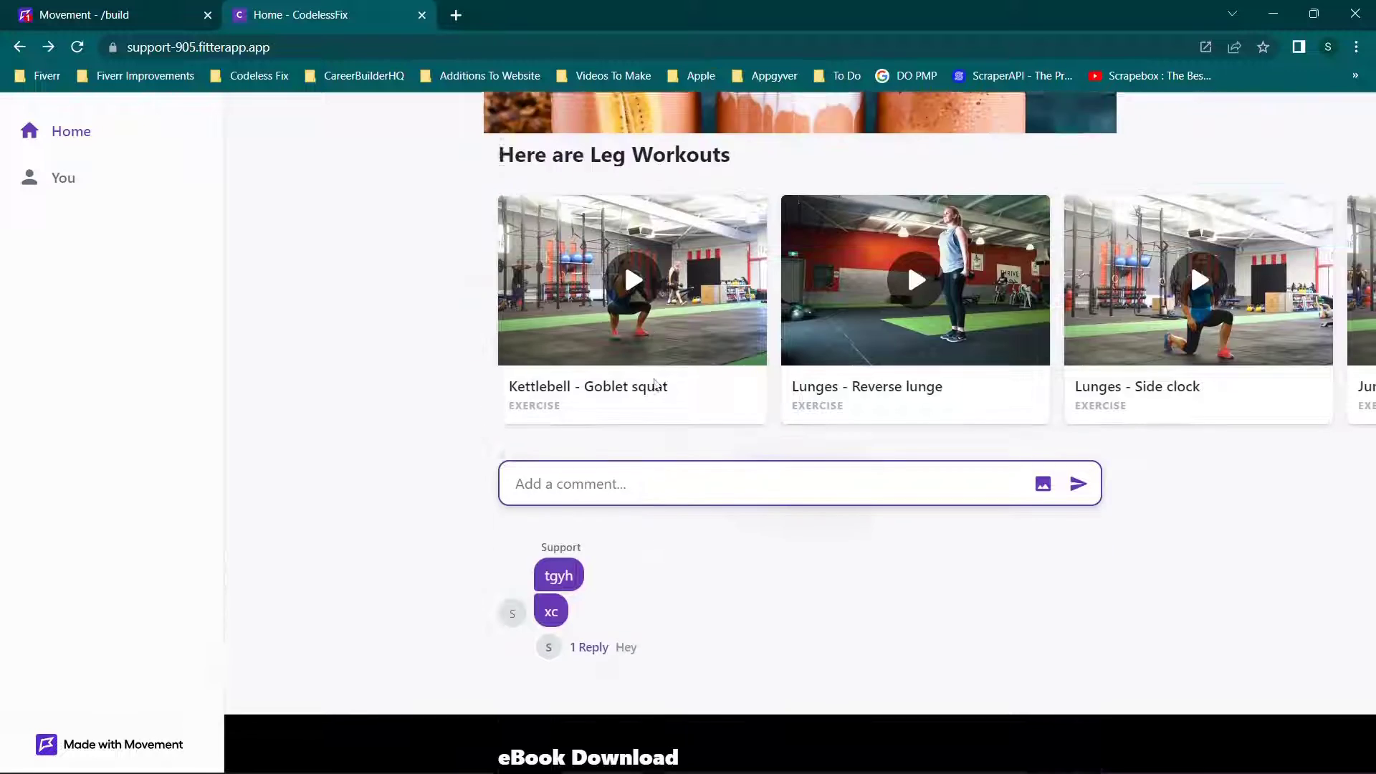
{"action": "left_click", "coordinate": [34, 181]}
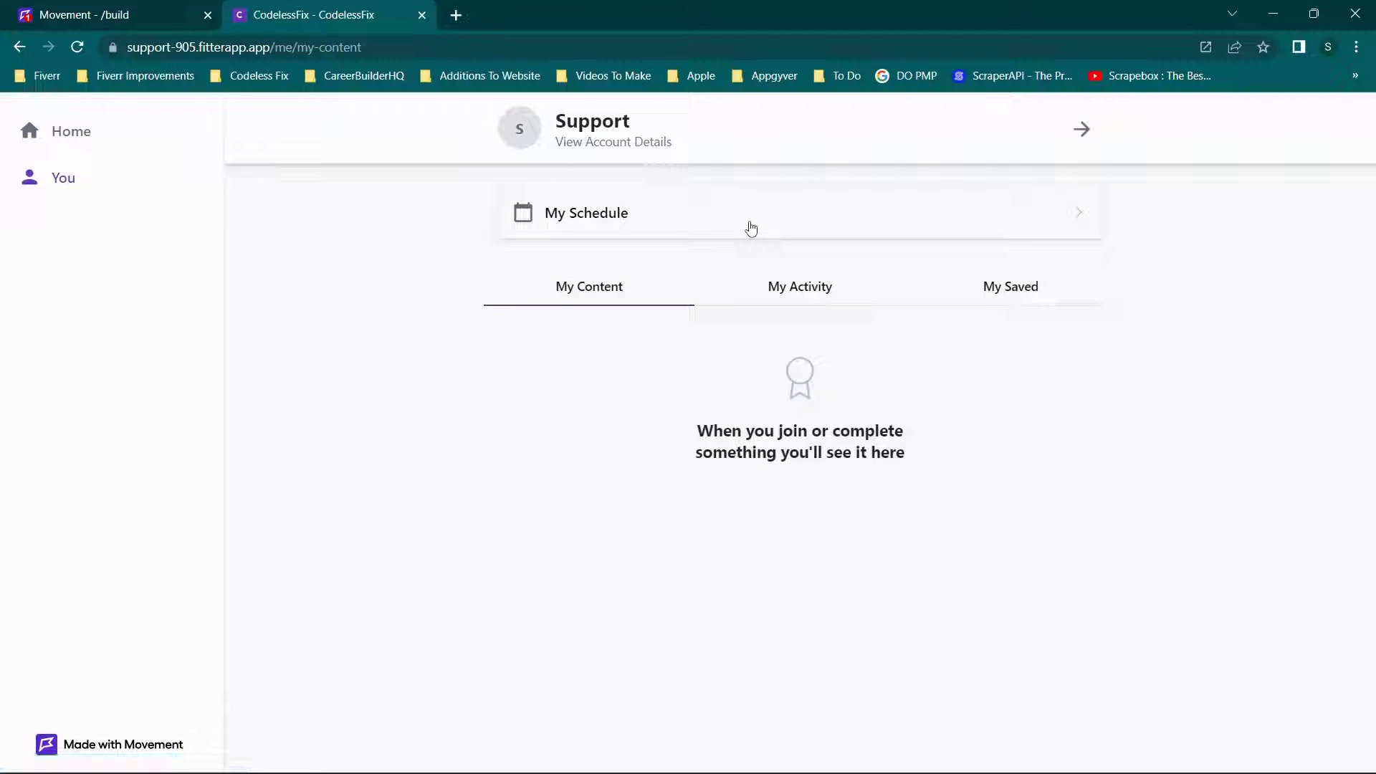
{"action": "left_click", "coordinate": [785, 286]}
{"action": "left_click", "coordinate": [1001, 284]}
{"action": "left_click", "coordinate": [606, 290]}
{"action": "left_click", "coordinate": [55, 136]}
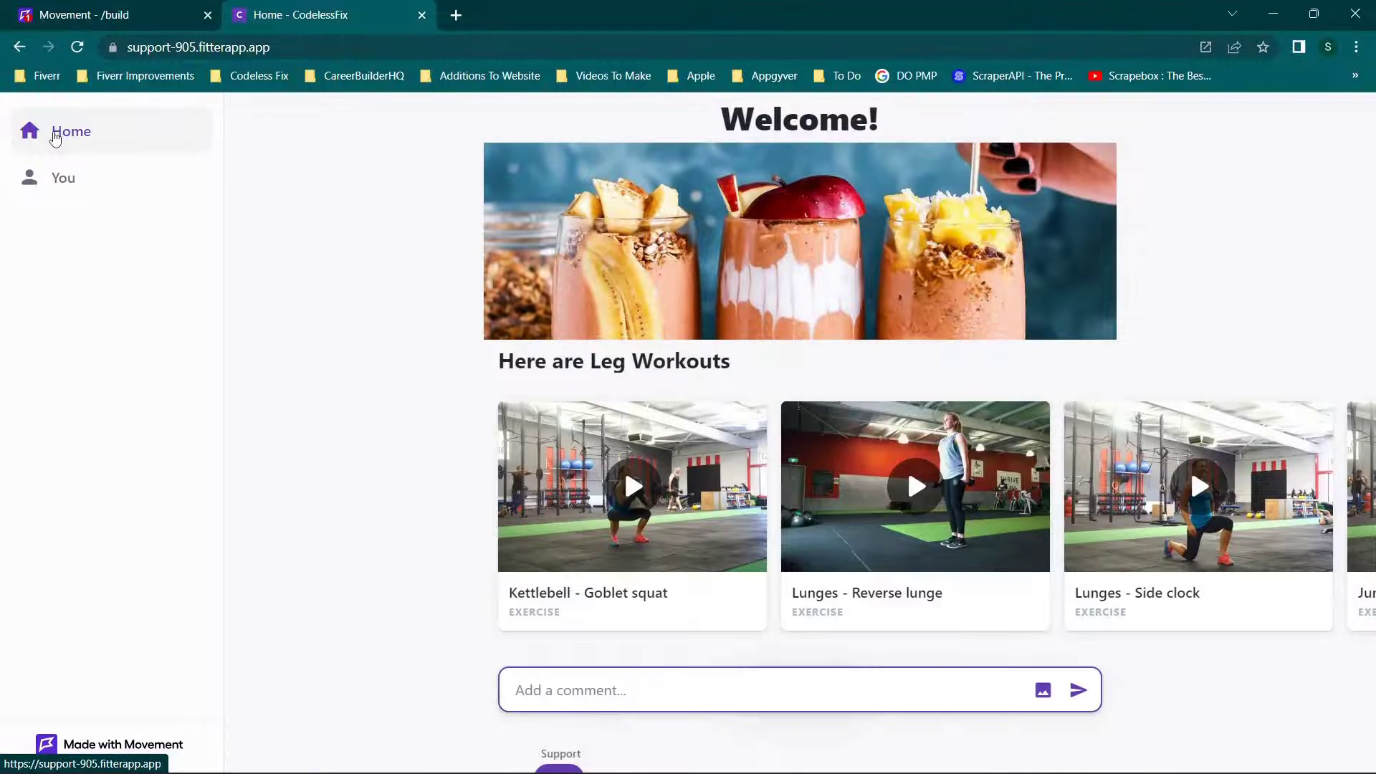
- Move the Feed page from App Pages to the Sidebar Nav in the builder, and reload the published app
{"action": "left_click", "coordinate": [7, 6]}
{"action": "left_click_drag", "start_coordinate": [192, 474], "coordinate": [197, 377]}
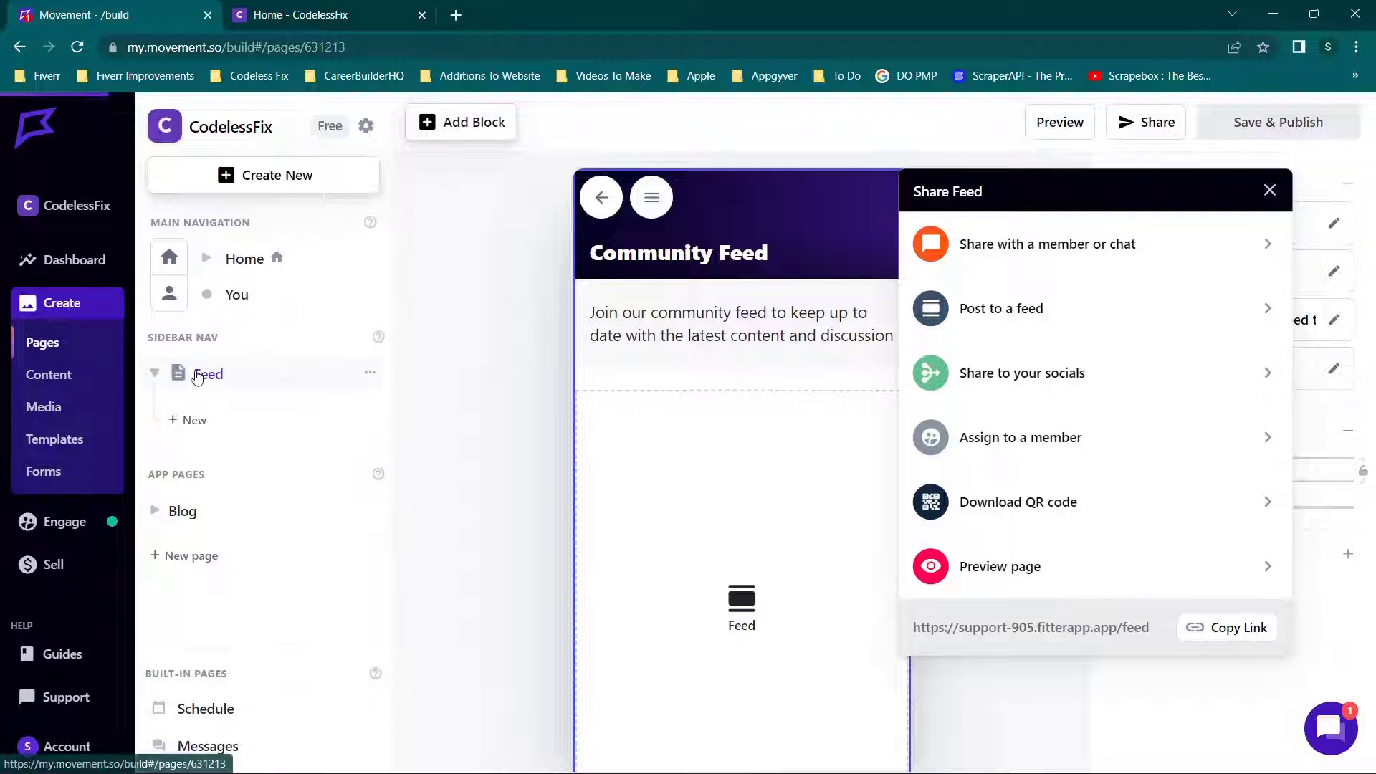
{"action": "left_click", "coordinate": [1268, 190]}
{"action": "left_click", "coordinate": [351, 15]}
{"action": "left_click", "coordinate": [74, 48]}
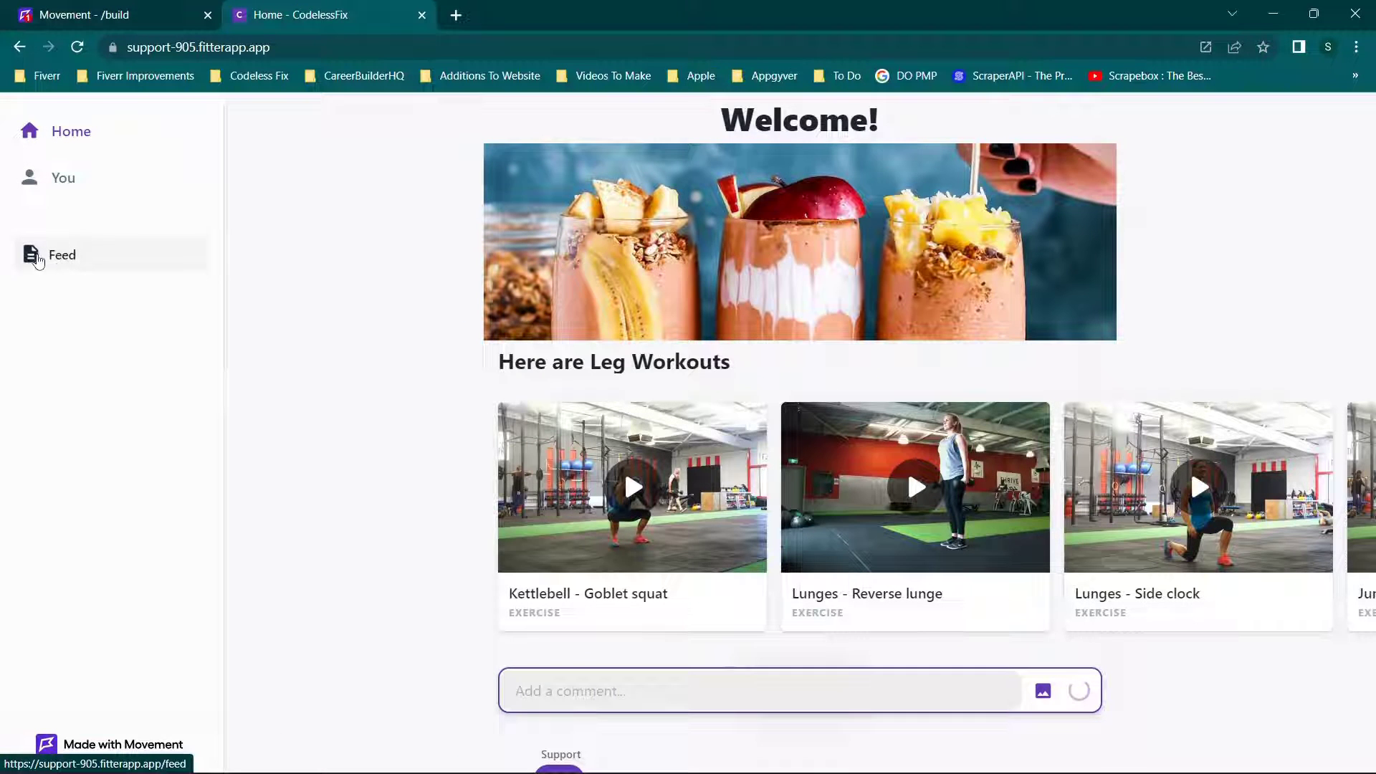
- Move the Blog page into the Sidebar Nav above Feed, and reload the published app to check its navigation
{"action": "left_click", "coordinate": [69, 11]}
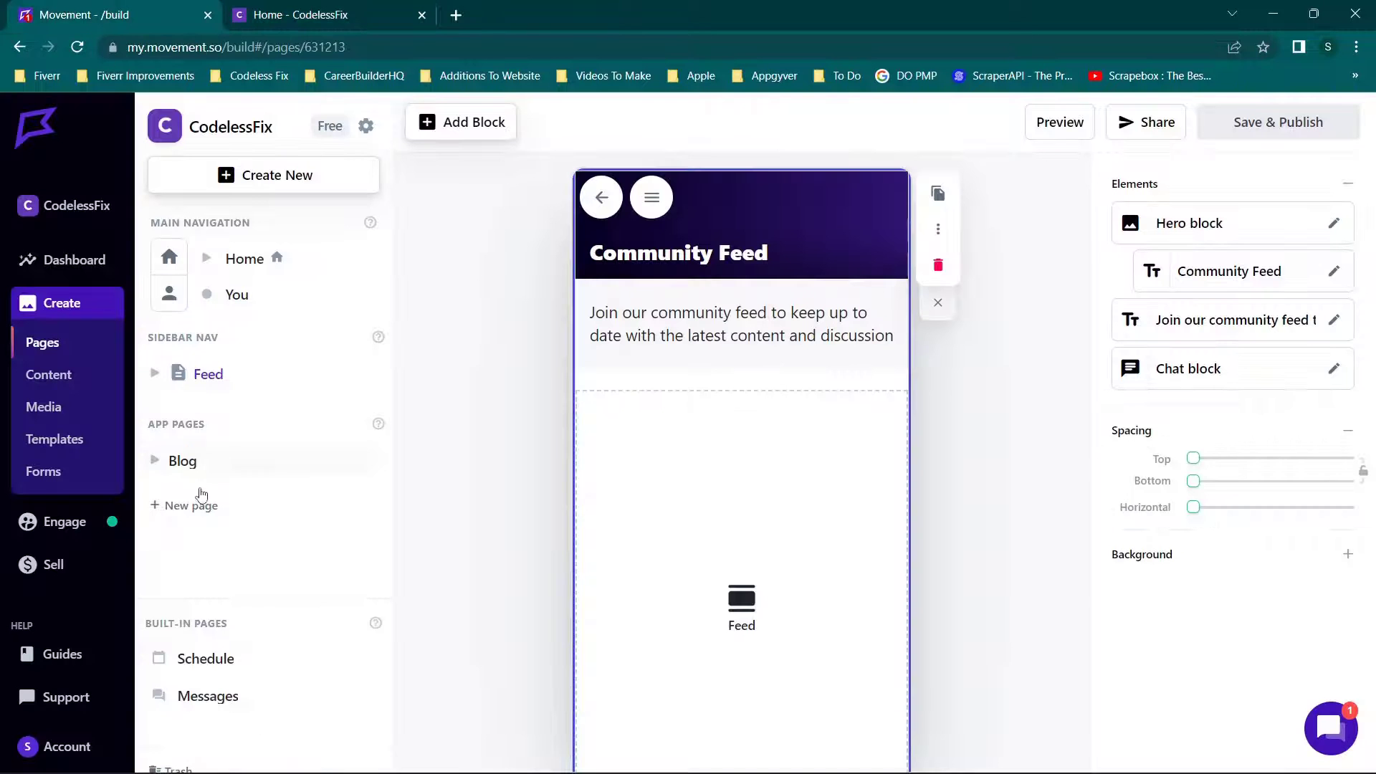
{"action": "left_click_drag", "start_coordinate": [208, 453], "coordinate": [228, 386]}
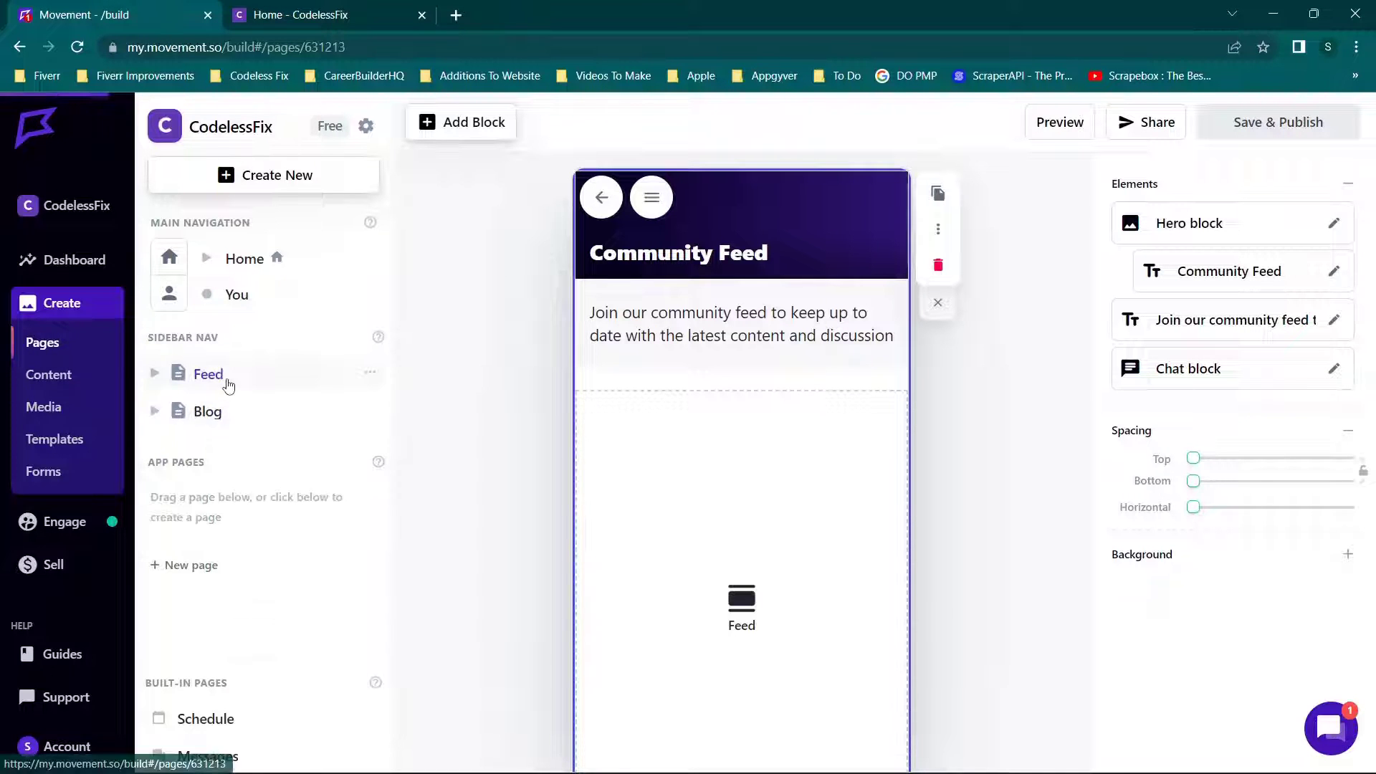
{"action": "left_click", "coordinate": [1211, 135]}
{"action": "left_click", "coordinate": [275, 6]}
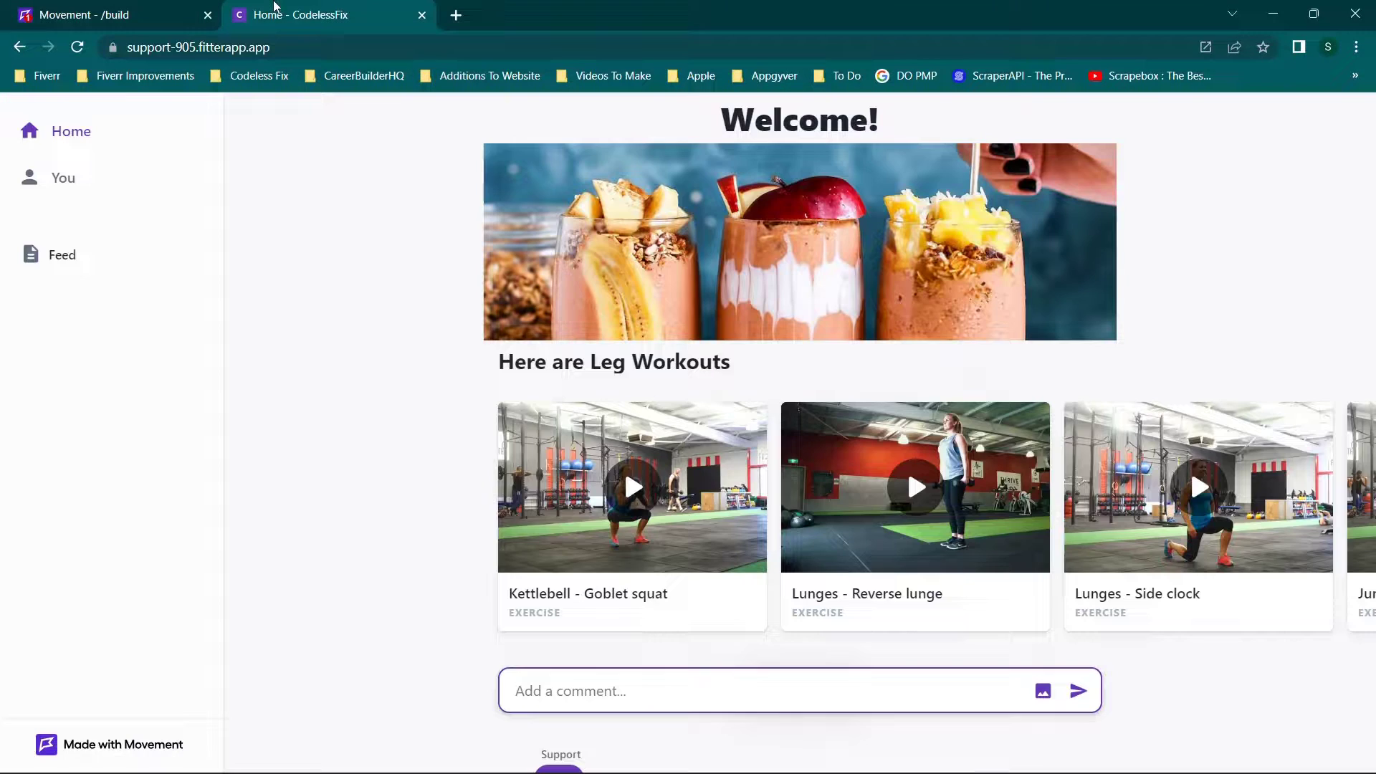
{"action": "left_click", "coordinate": [77, 47]}
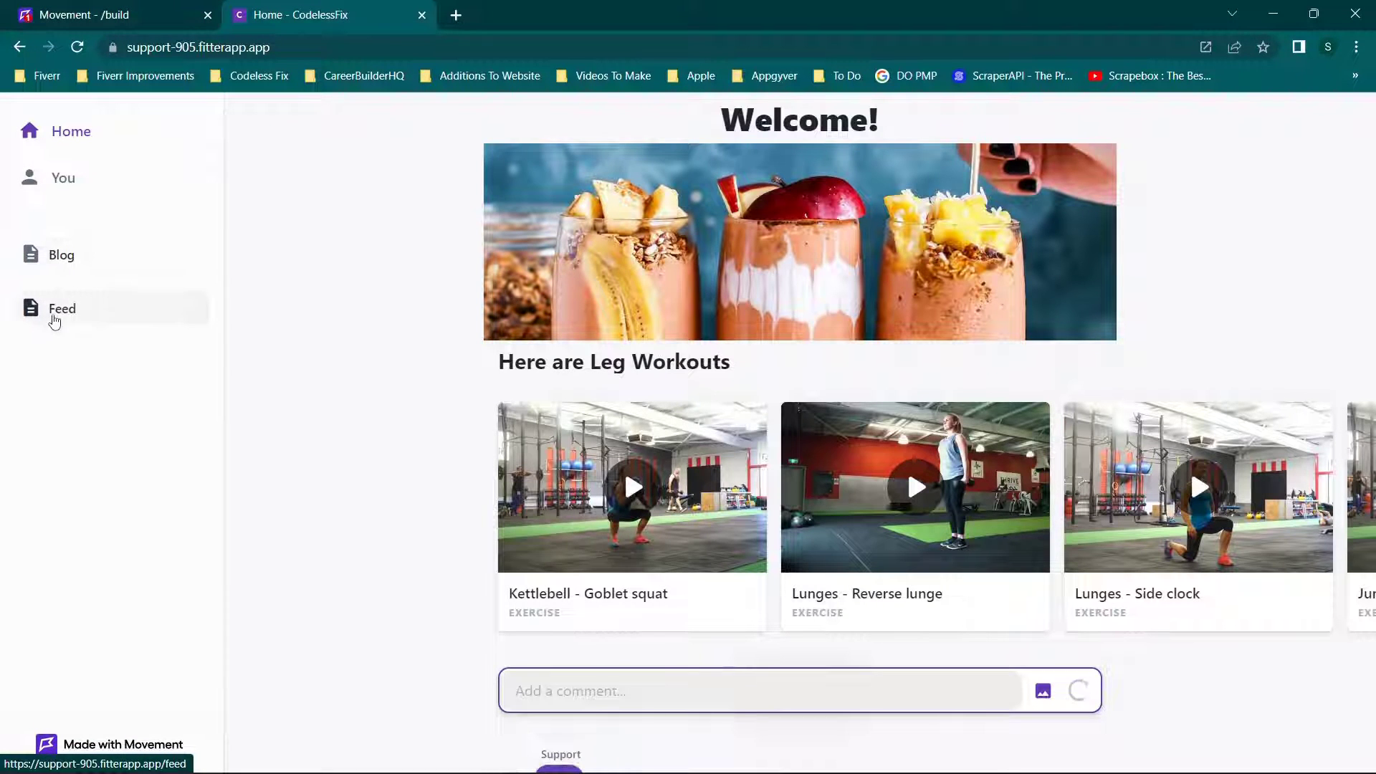
{"action": "left_click", "coordinate": [126, 148]}
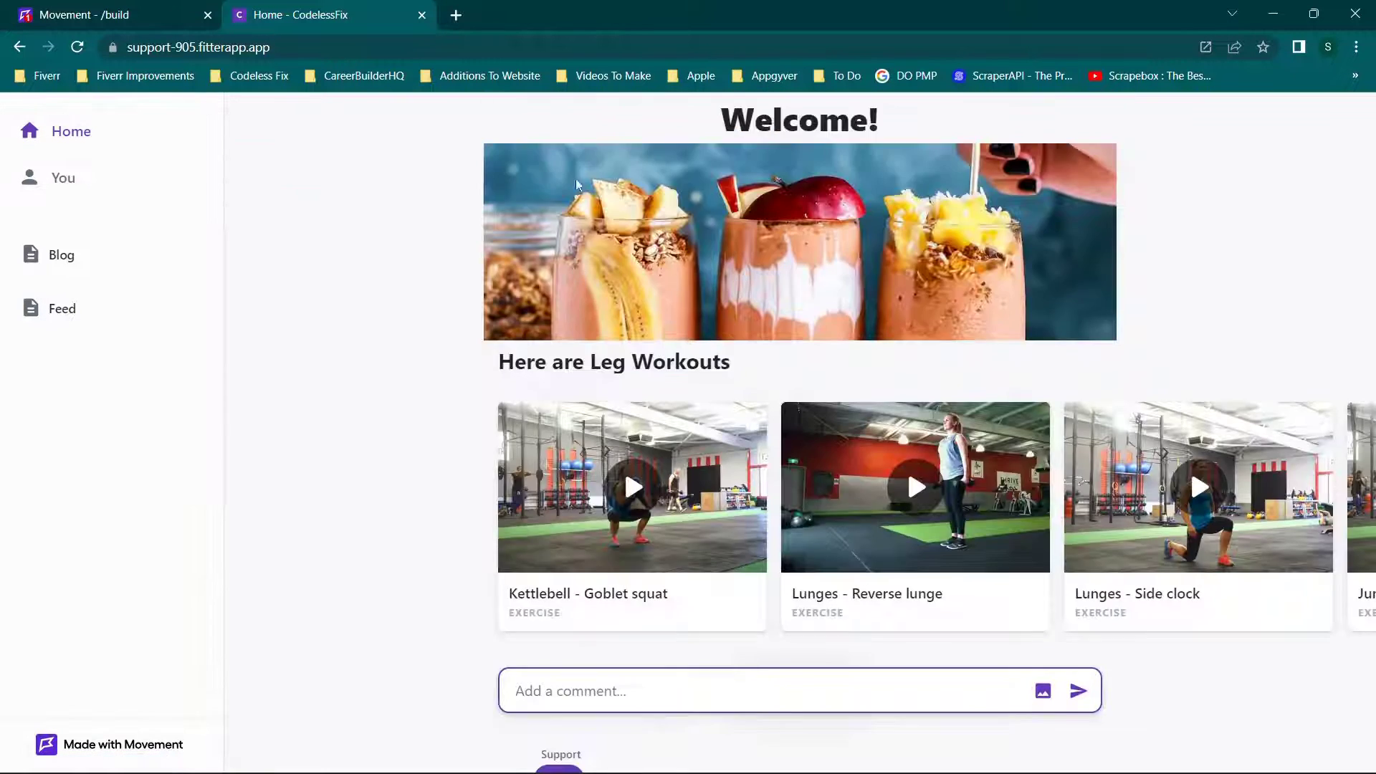
- Try to move the built-in Schedule page into the Sidebar Nav, and view the Schedule page's preview
{"action": "left_click", "coordinate": [12, 7]}
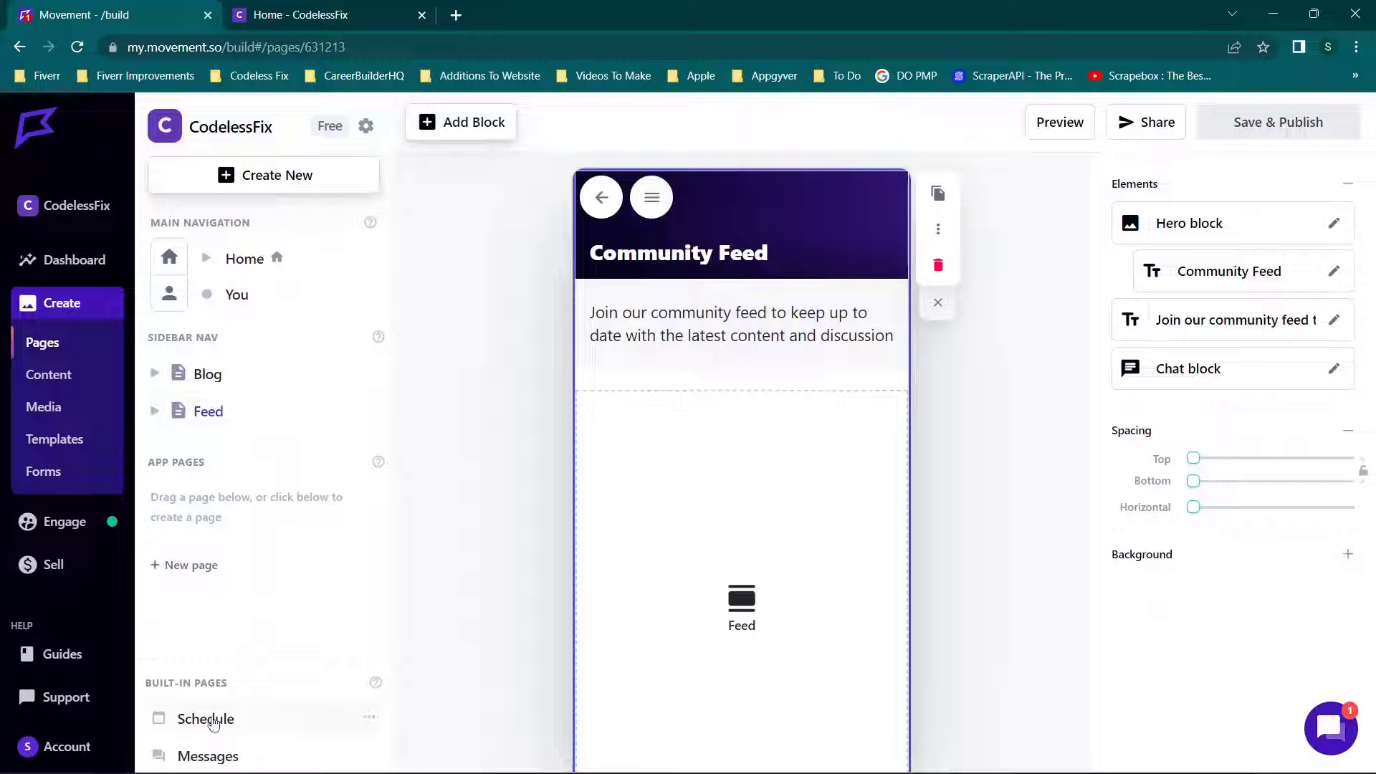
{"action": "scroll", "coordinate": [243, 616], "scroll_direction": "down", "scroll_amount": 1}
{"action": "left_click_drag", "start_coordinate": [209, 639], "coordinate": [206, 356]}
{"action": "left_click", "coordinate": [236, 539]}
{"action": "double_click", "coordinate": [222, 641]}
{"action": "left_click", "coordinate": [224, 643]}
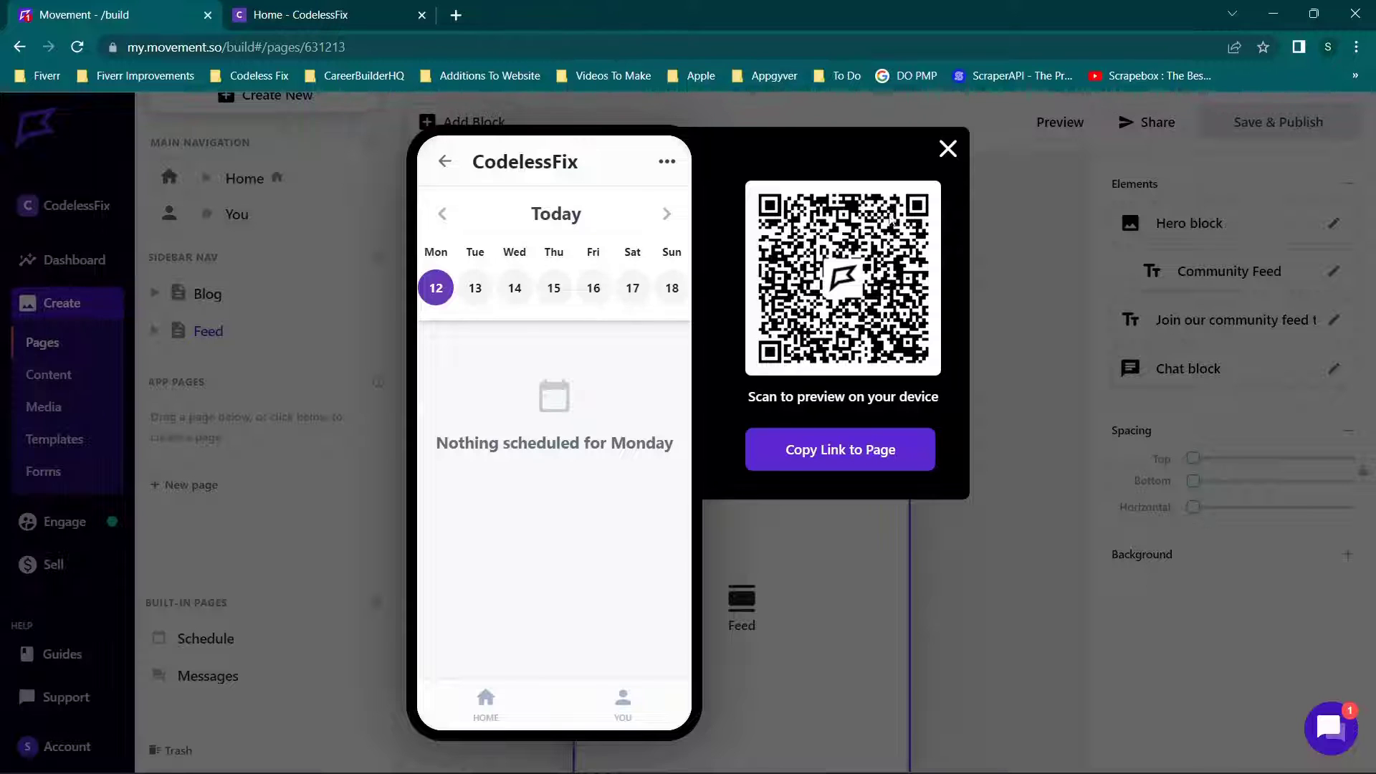
{"action": "left_click", "coordinate": [947, 149]}
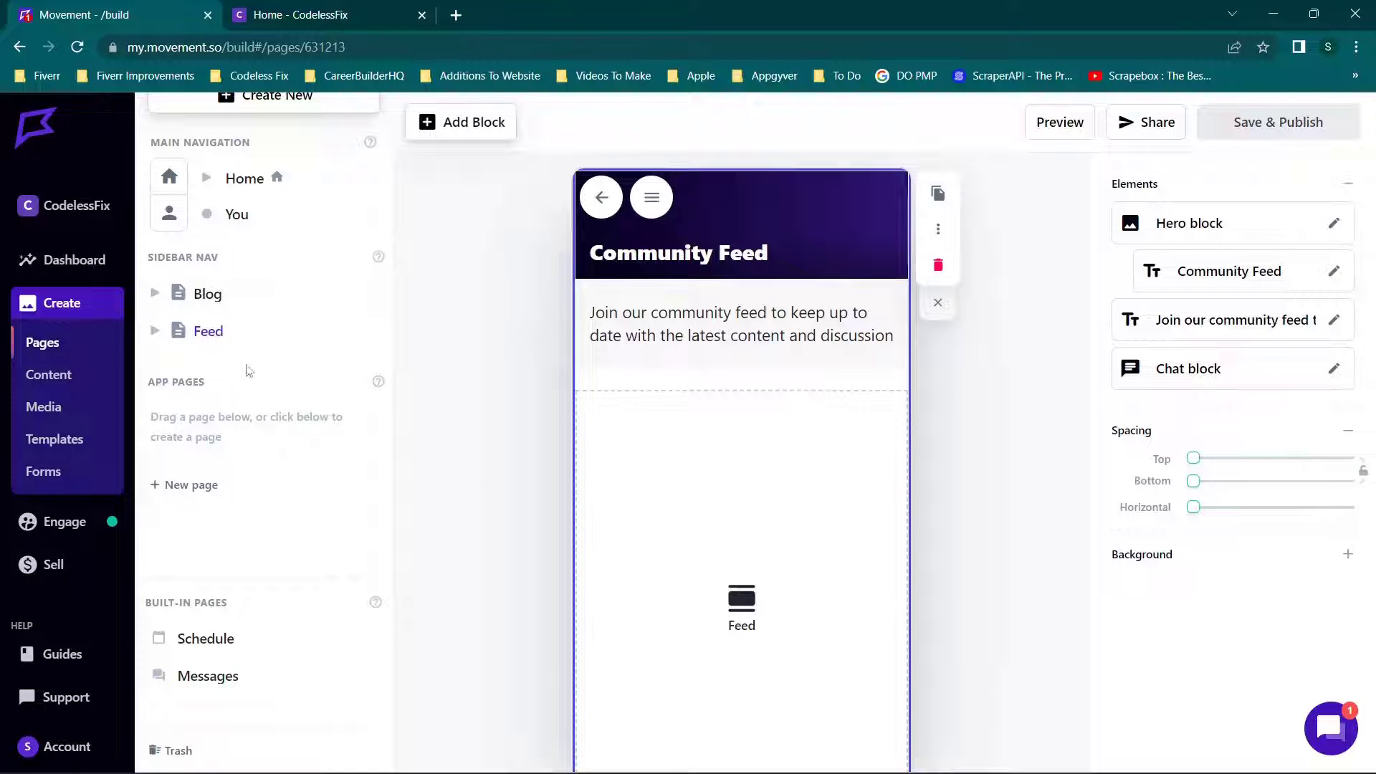
- Open the Home page in the builder and review its smoothie image block and the blocks below it
{"action": "scroll", "coordinate": [230, 332], "scroll_direction": "up", "scroll_amount": 2}
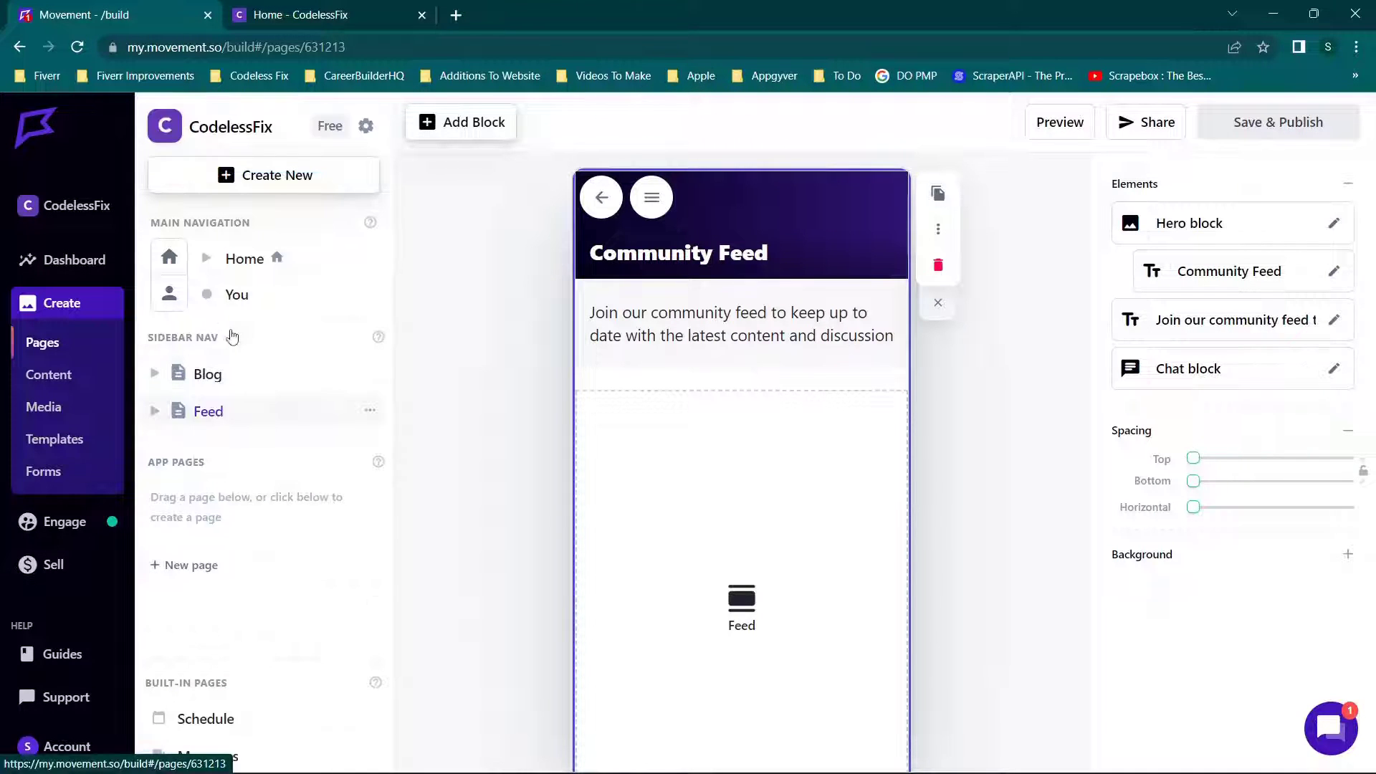
{"action": "left_click", "coordinate": [254, 269]}
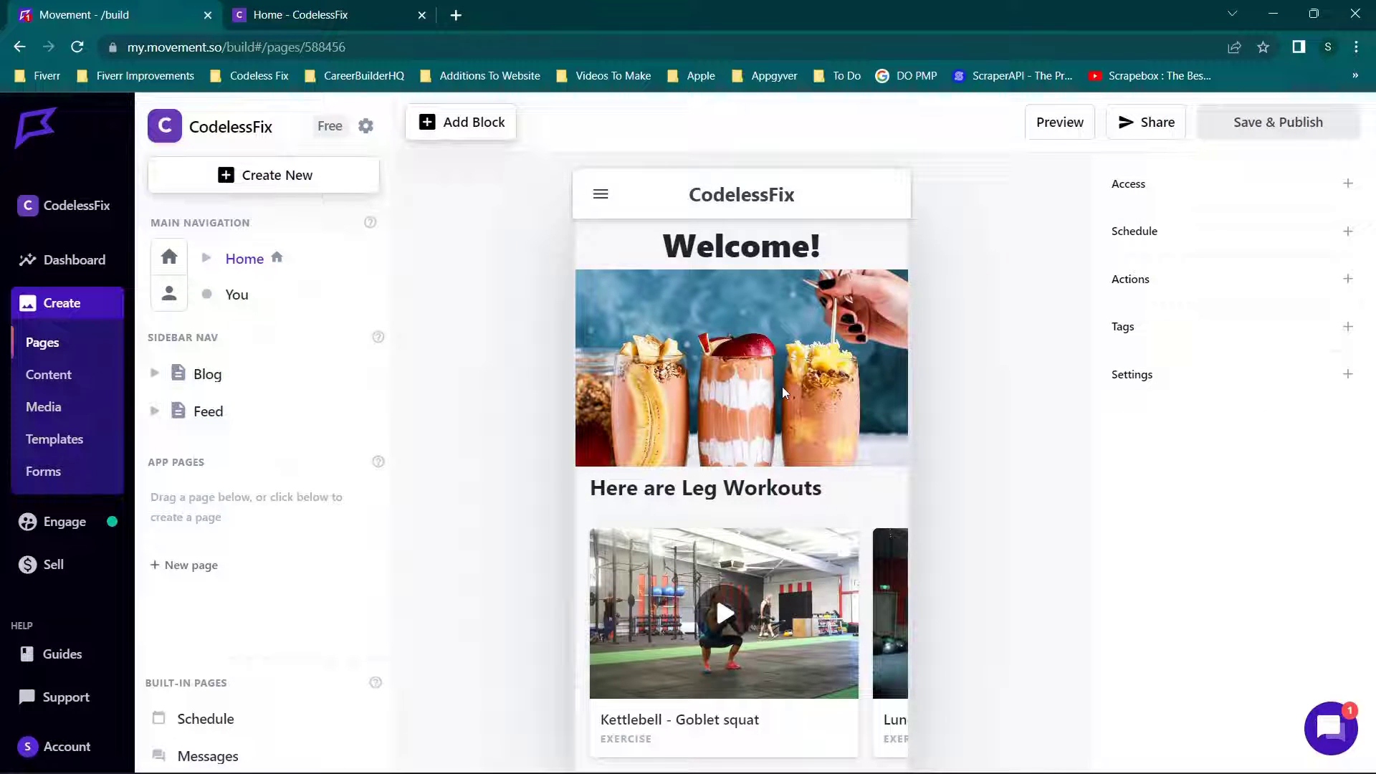
{"action": "left_click", "coordinate": [783, 391]}
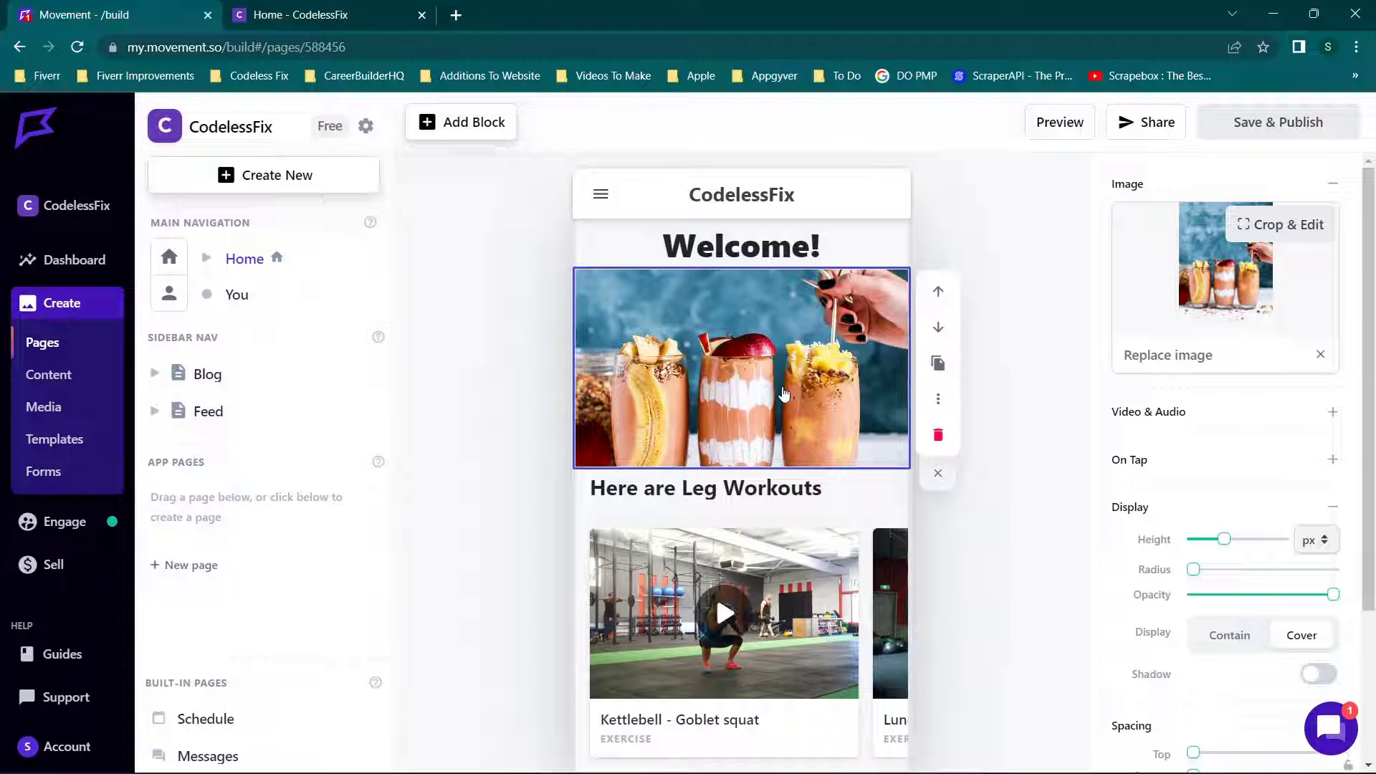
{"action": "scroll", "coordinate": [784, 394], "scroll_direction": "down", "scroll_amount": 4}
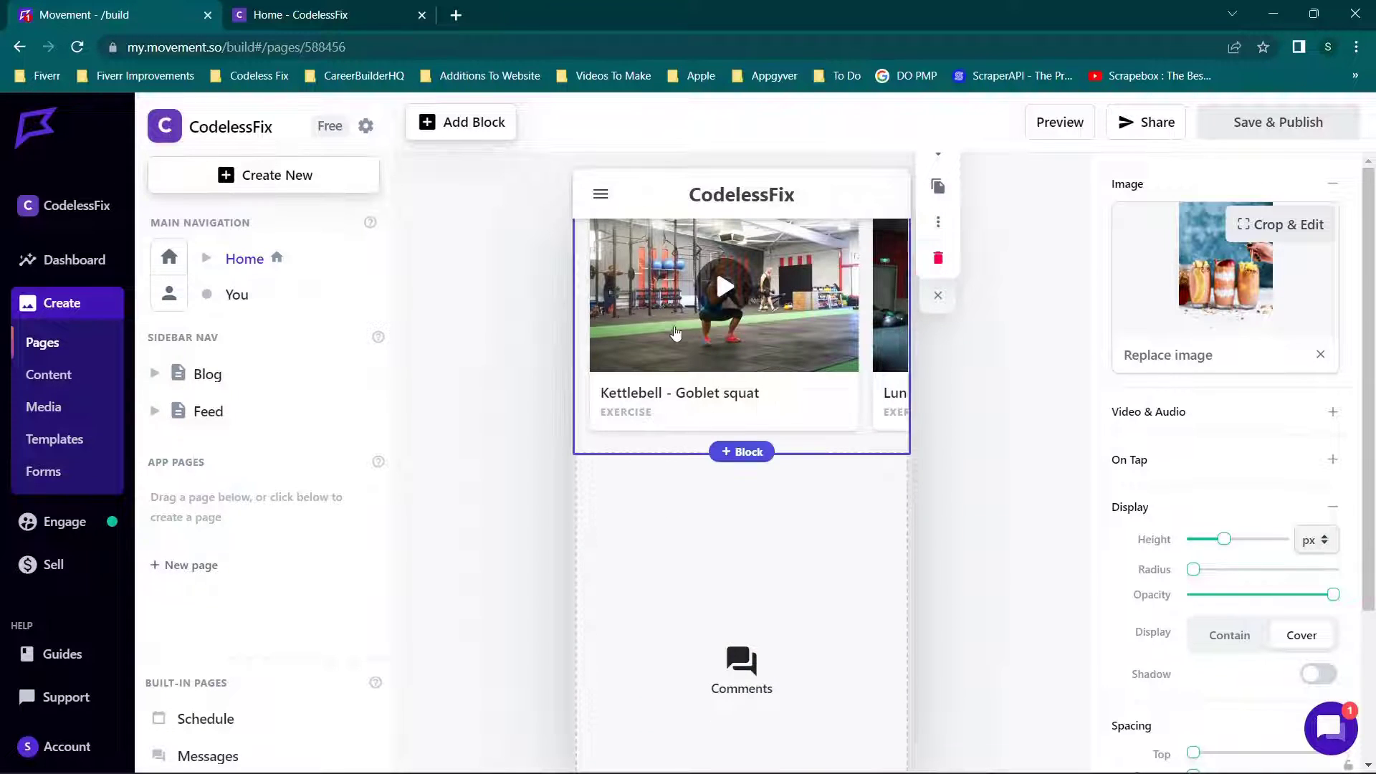
{"action": "scroll", "coordinate": [671, 335], "scroll_direction": "up", "scroll_amount": 4}
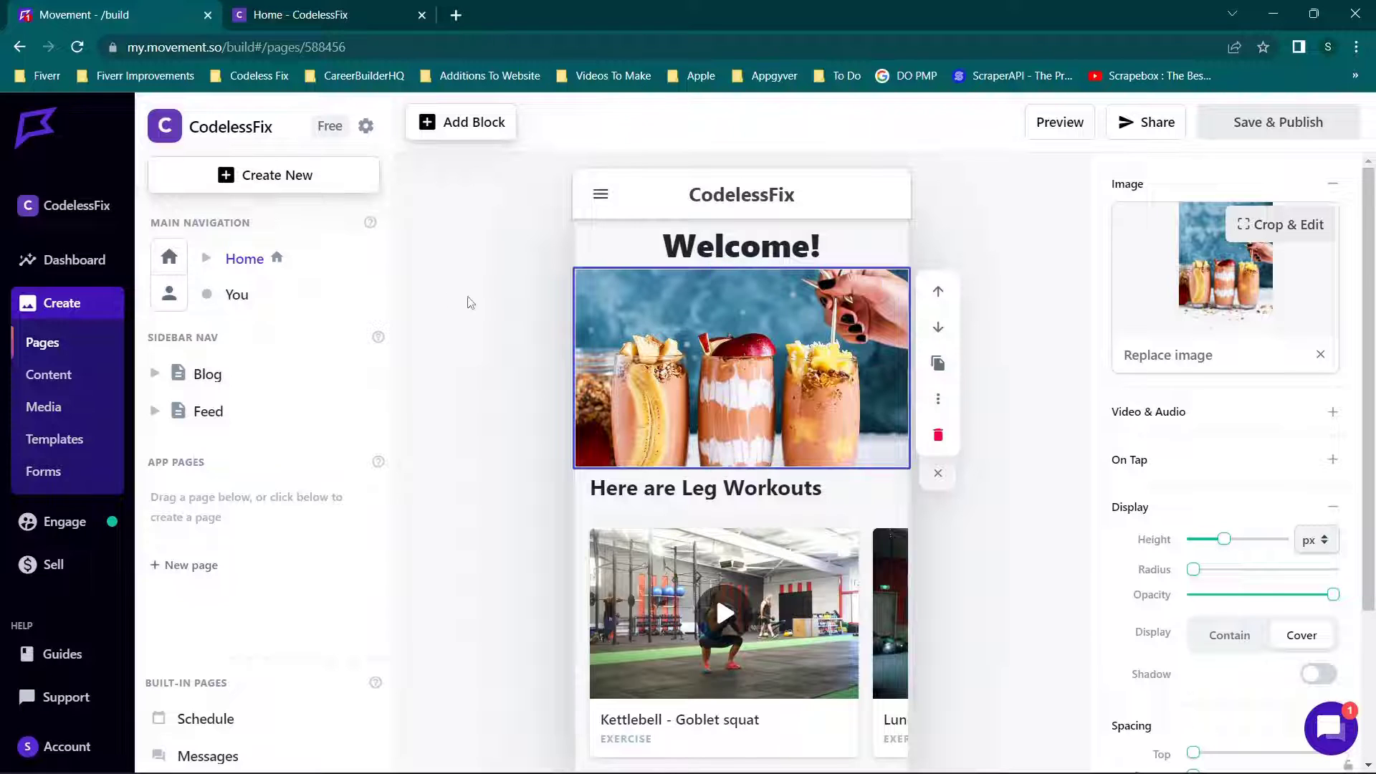
- Open the global app settings and review the Name & Icon and Access options
{"action": "left_click", "coordinate": [364, 126]}
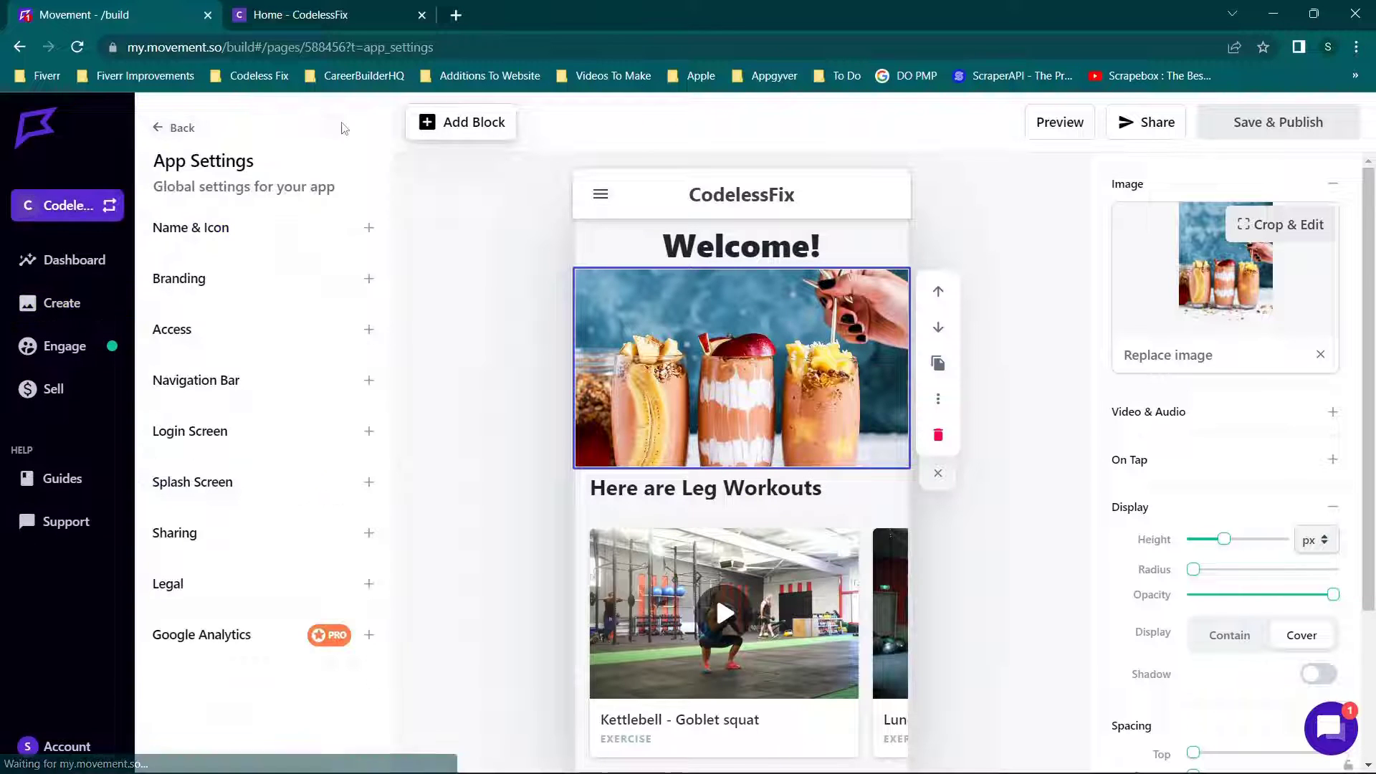
{"action": "left_click", "coordinate": [230, 228]}
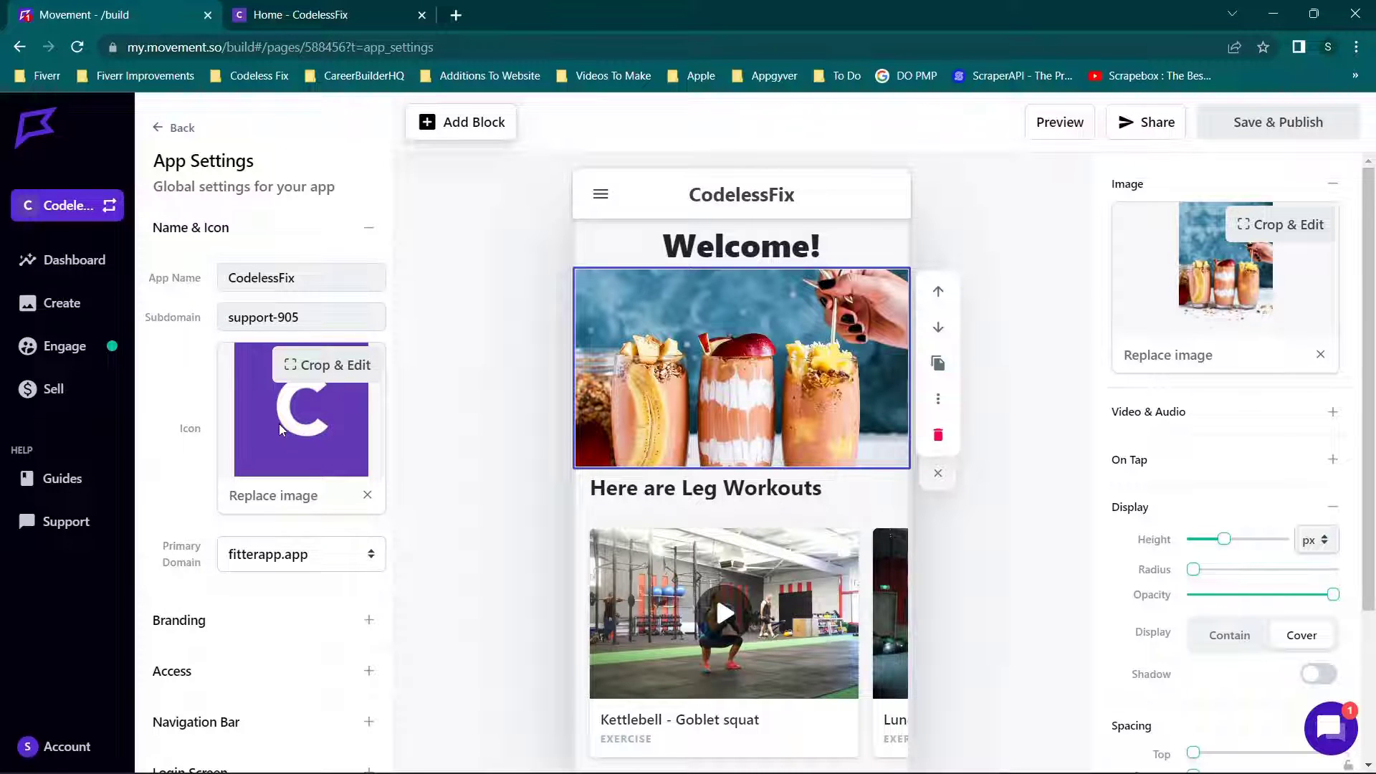
{"action": "scroll", "coordinate": [278, 424], "scroll_direction": "down", "scroll_amount": 3}
{"action": "left_click", "coordinate": [369, 464]}
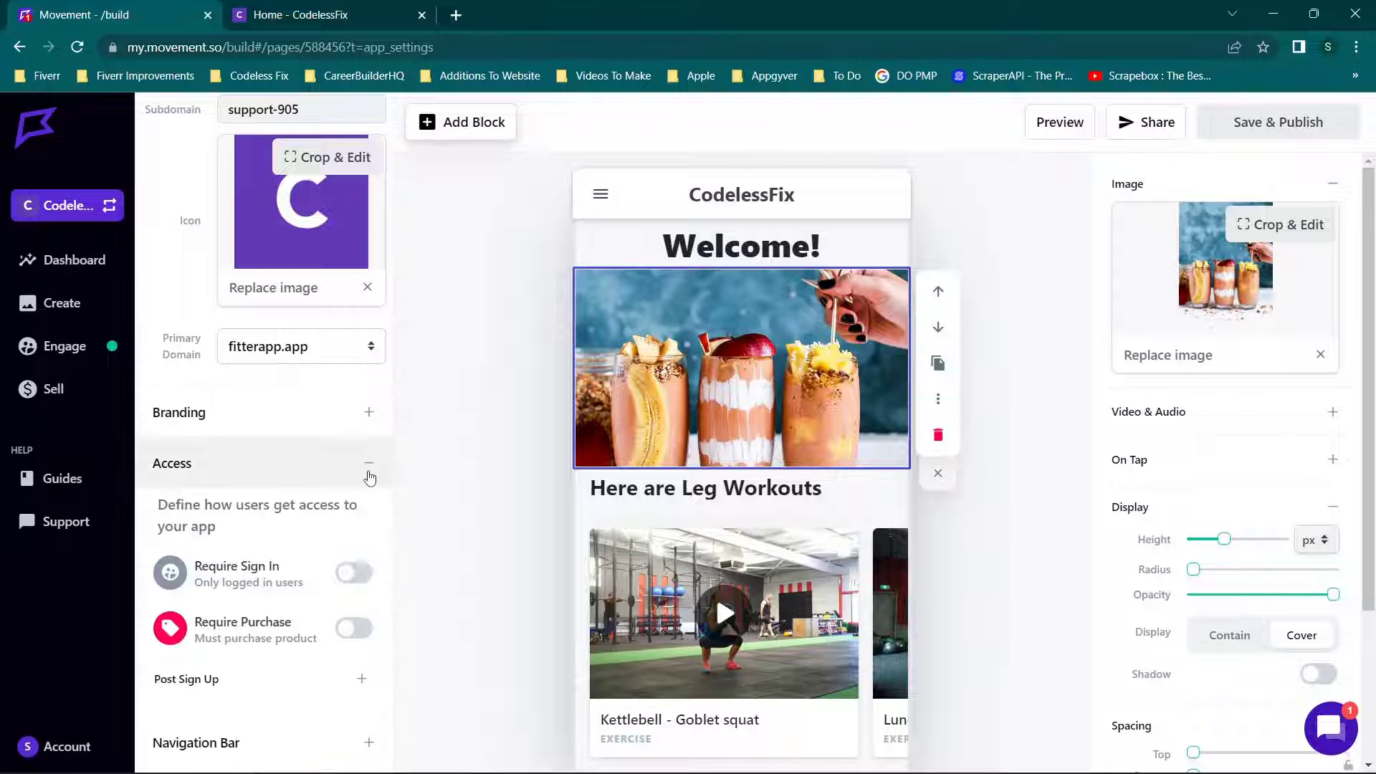
{"action": "scroll", "coordinate": [299, 493], "scroll_direction": "down", "scroll_amount": 2}
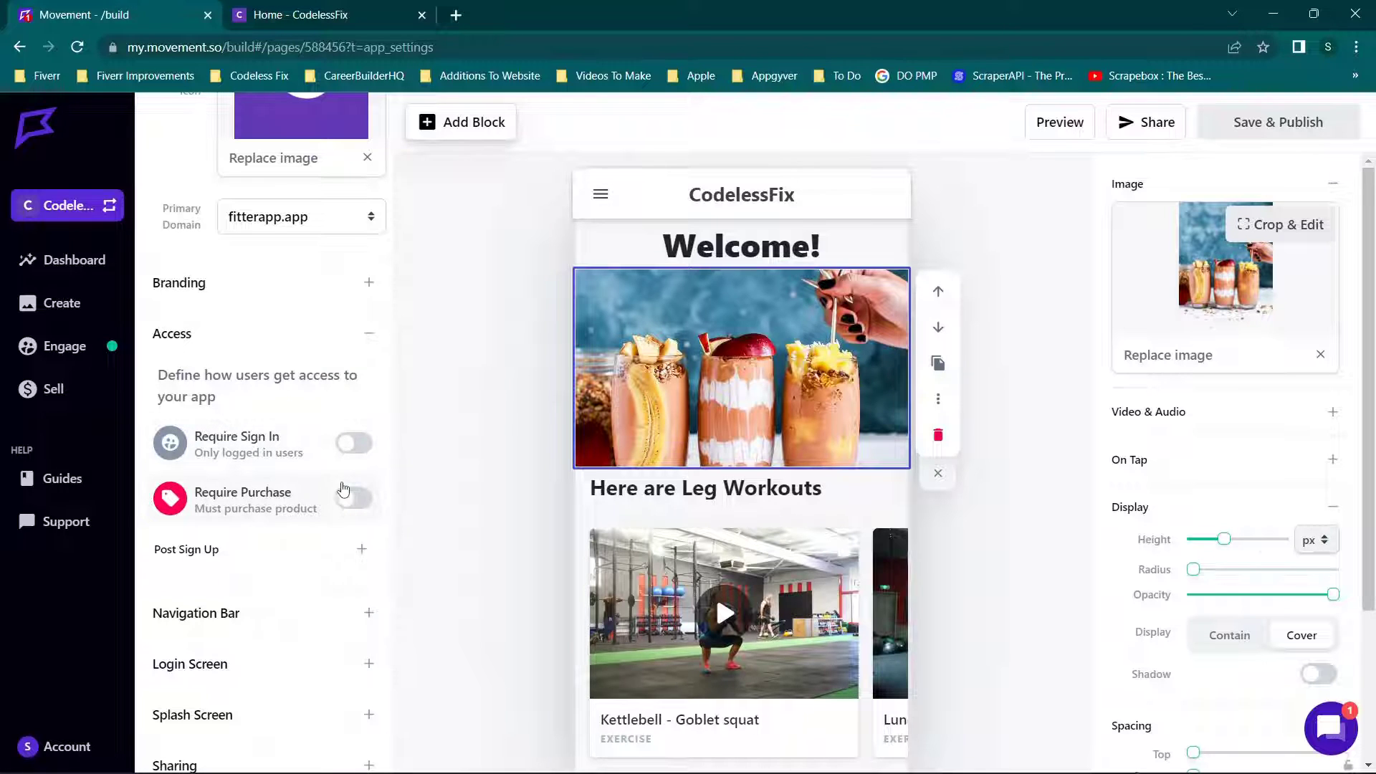
{"action": "scroll", "coordinate": [315, 516], "scroll_direction": "down", "scroll_amount": 2}
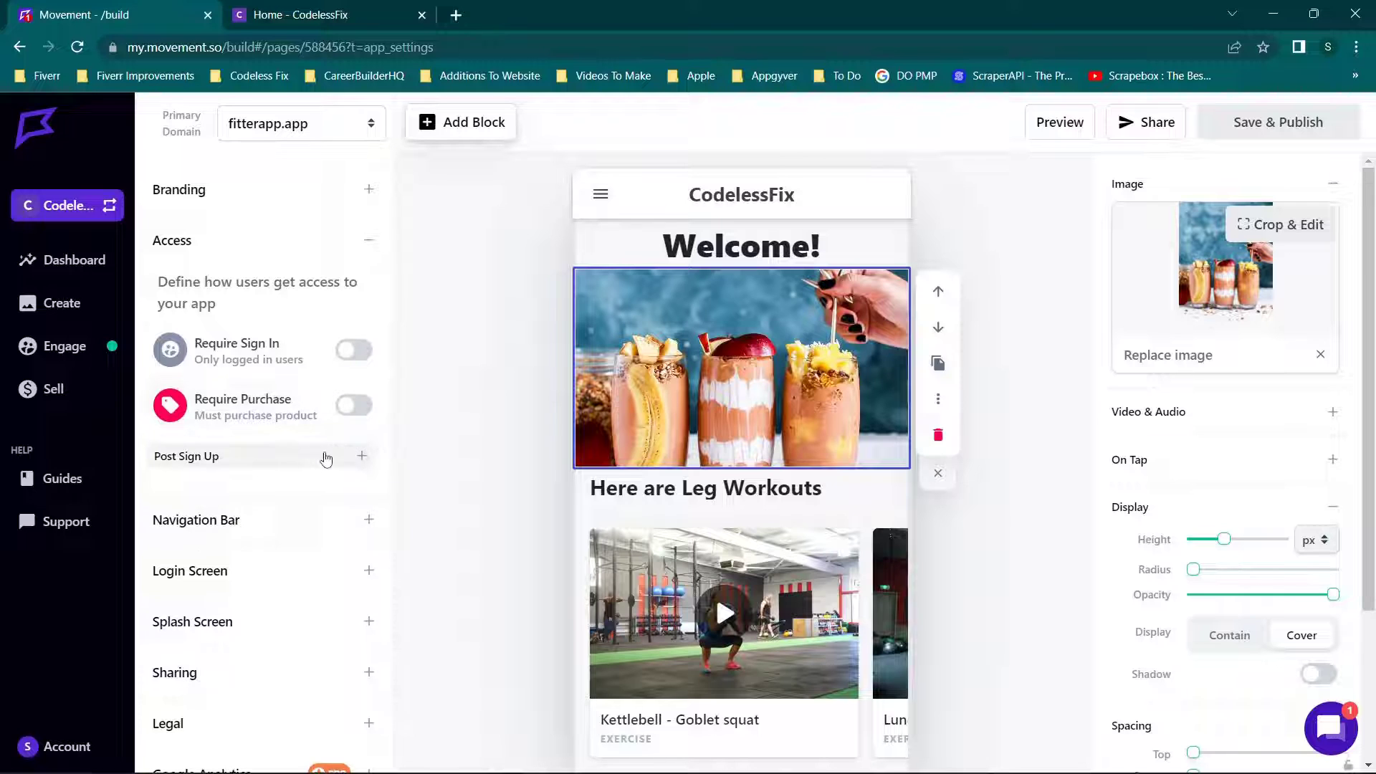
- Examine the Post Sign Up form trigger options and the Navigation Bar settings of the app
{"action": "left_click", "coordinate": [361, 459]}
{"action": "scroll", "coordinate": [330, 430], "scroll_direction": "down", "scroll_amount": 2}
{"action": "left_click", "coordinate": [278, 356]}
{"action": "left_click", "coordinate": [278, 365]}
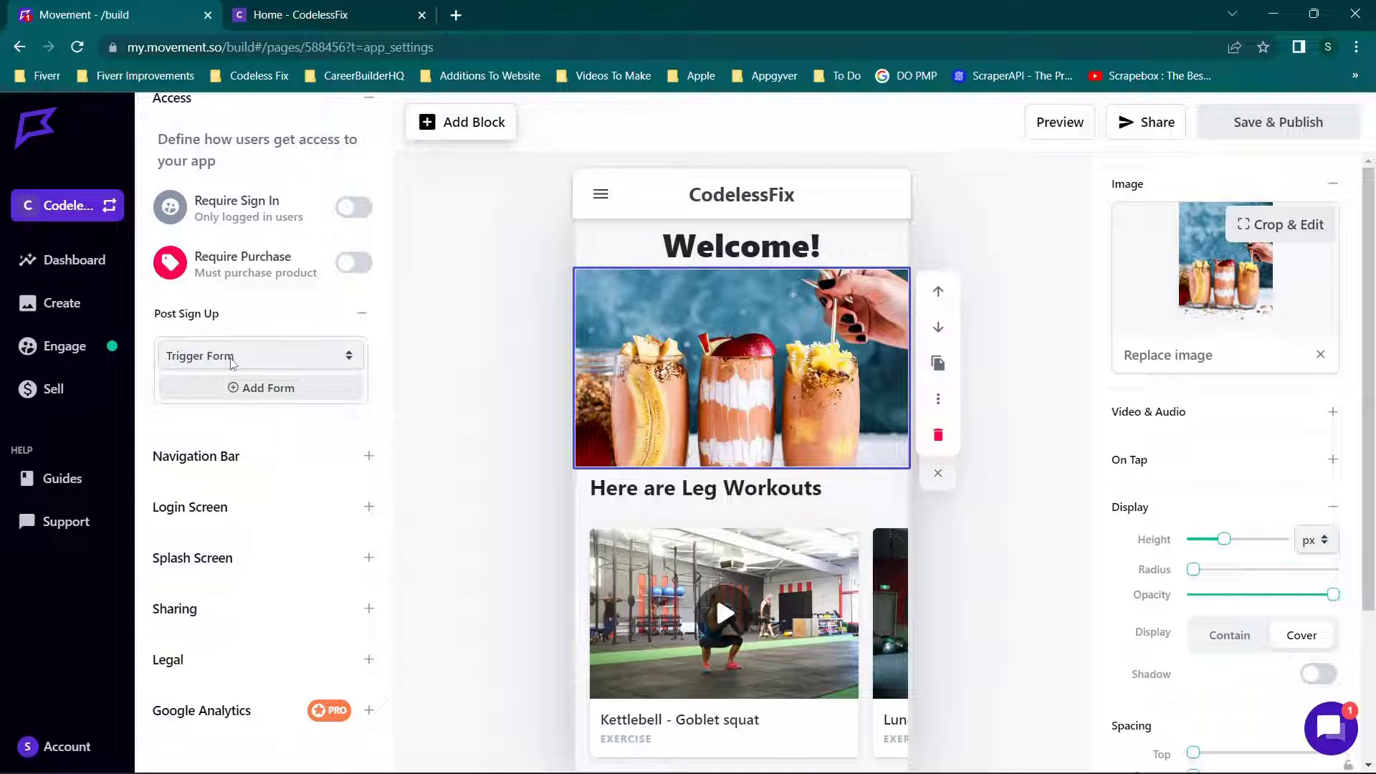
{"action": "scroll", "coordinate": [298, 434], "scroll_direction": "down", "scroll_amount": 1}
{"action": "left_click", "coordinate": [359, 375]}
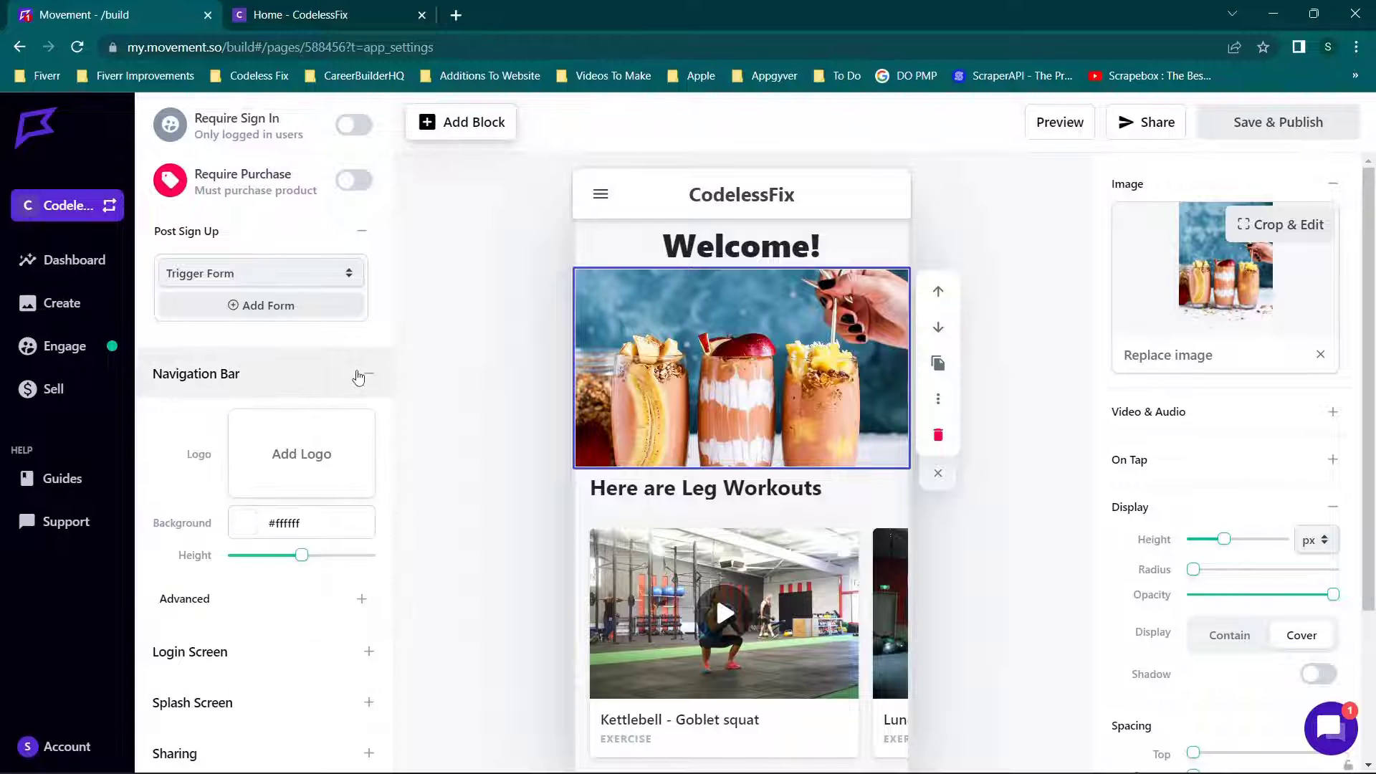
- Set up a login screen for the app in its Login Screen settings
{"action": "scroll", "coordinate": [358, 378], "scroll_direction": "down", "scroll_amount": 3}
{"action": "left_click", "coordinate": [235, 378]}
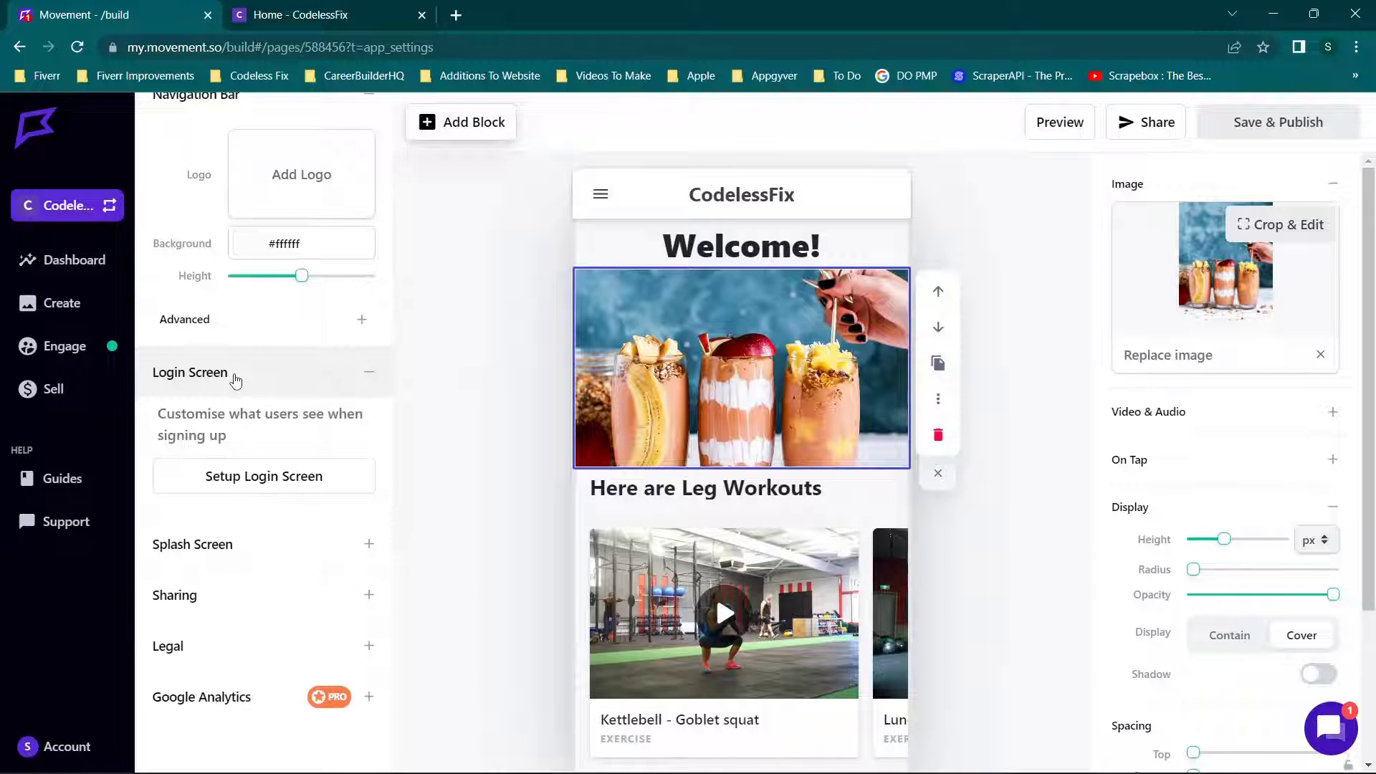
{"action": "scroll", "coordinate": [236, 380], "scroll_direction": "down", "scroll_amount": 1}
{"action": "left_click", "coordinate": [247, 369]}
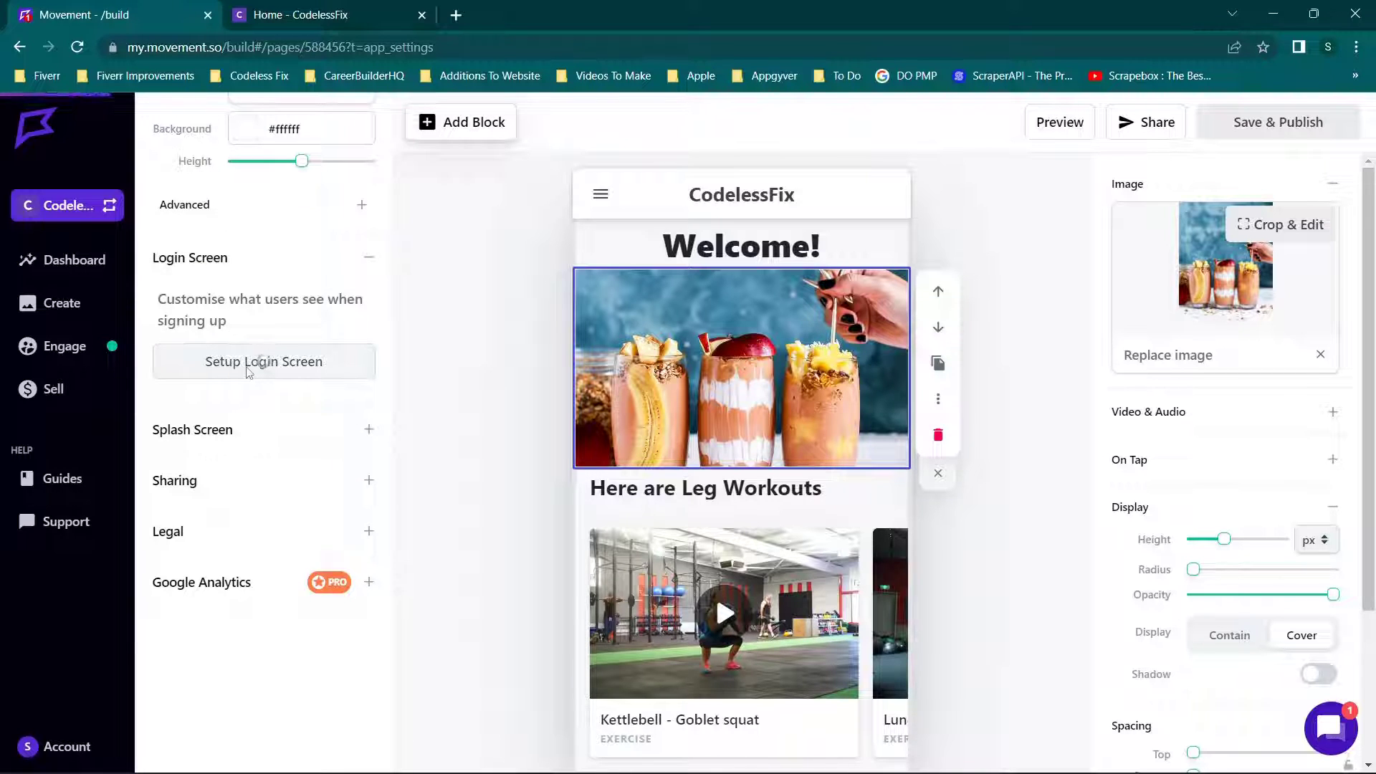
{"action": "scroll", "coordinate": [695, 349], "scroll_direction": "down", "scroll_amount": 1}
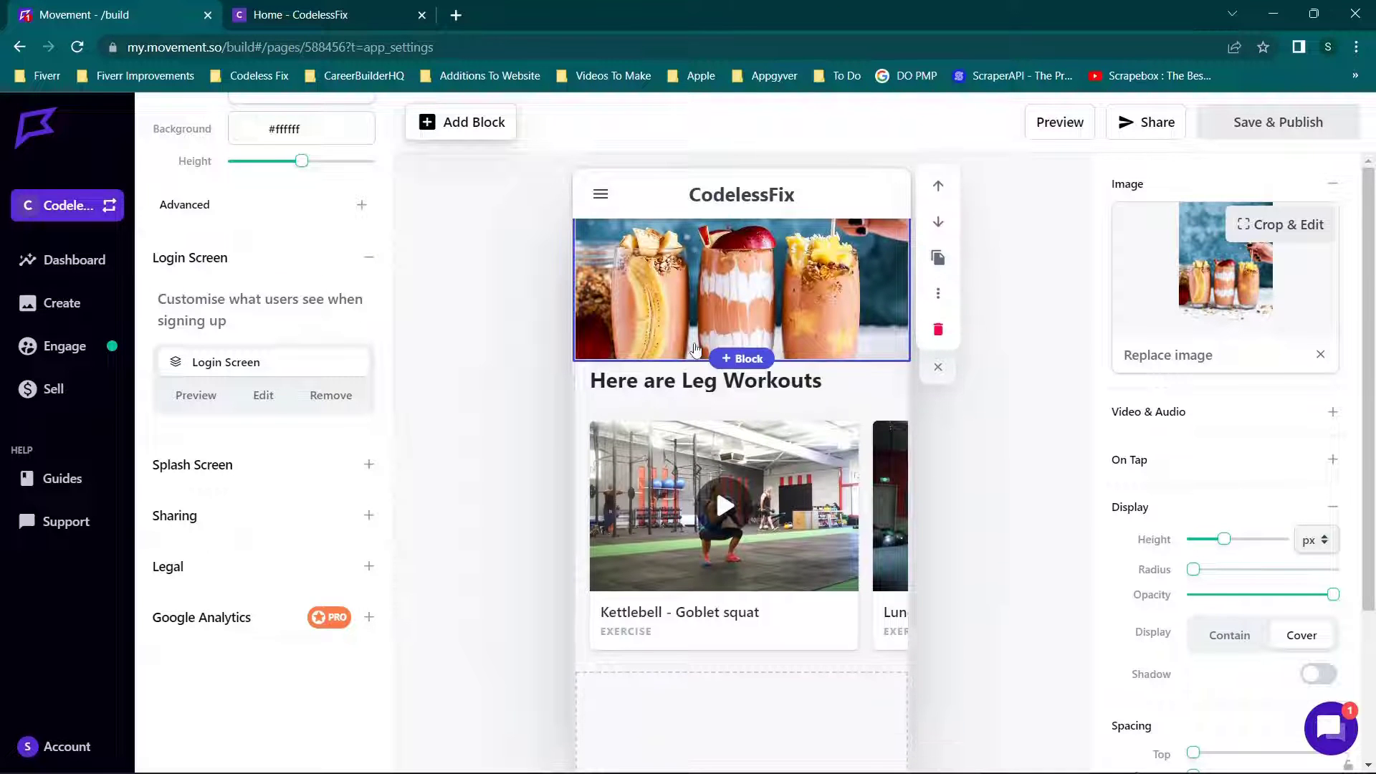
- Review the Splash Screen, Sharing, Legal and Google Analytics options in the app settings
{"action": "left_click", "coordinate": [276, 472]}
{"action": "scroll", "coordinate": [281, 474], "scroll_direction": "down", "scroll_amount": 3}
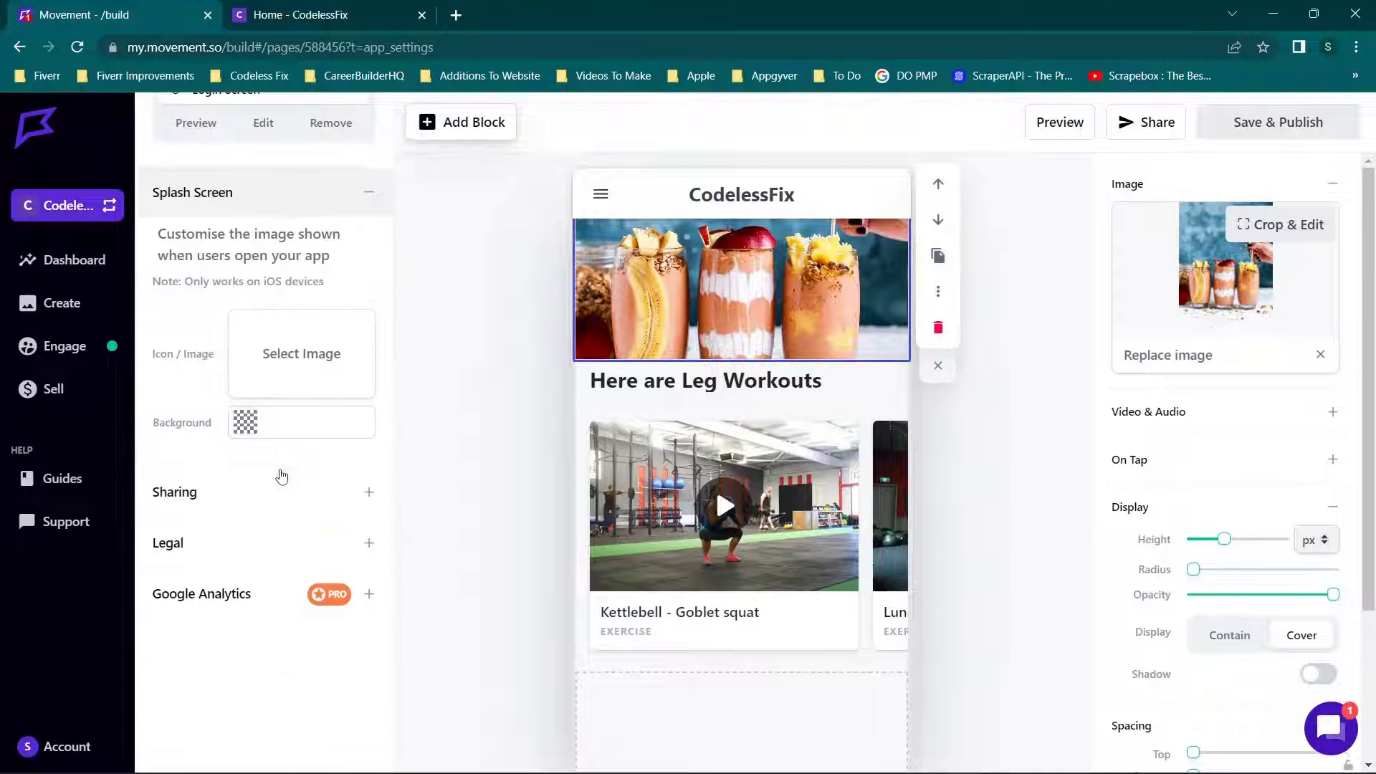
{"action": "left_click", "coordinate": [279, 475]}
{"action": "scroll", "coordinate": [358, 470], "scroll_direction": "down", "scroll_amount": 5}
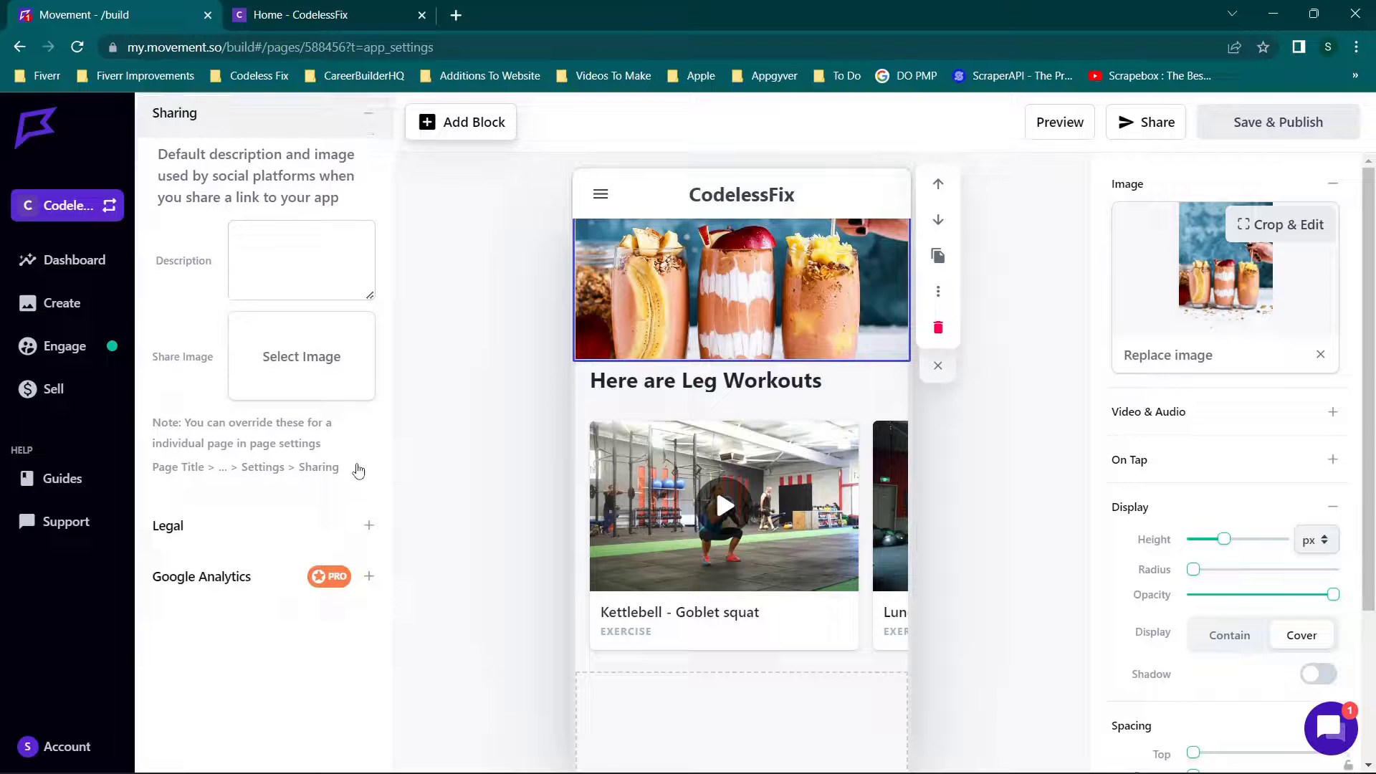
{"action": "left_click", "coordinate": [292, 528]}
{"action": "scroll", "coordinate": [273, 544], "scroll_direction": "down", "scroll_amount": 3}
{"action": "left_click", "coordinate": [240, 567]}
{"action": "scroll", "coordinate": [230, 566], "scroll_direction": "down", "scroll_amount": 2}
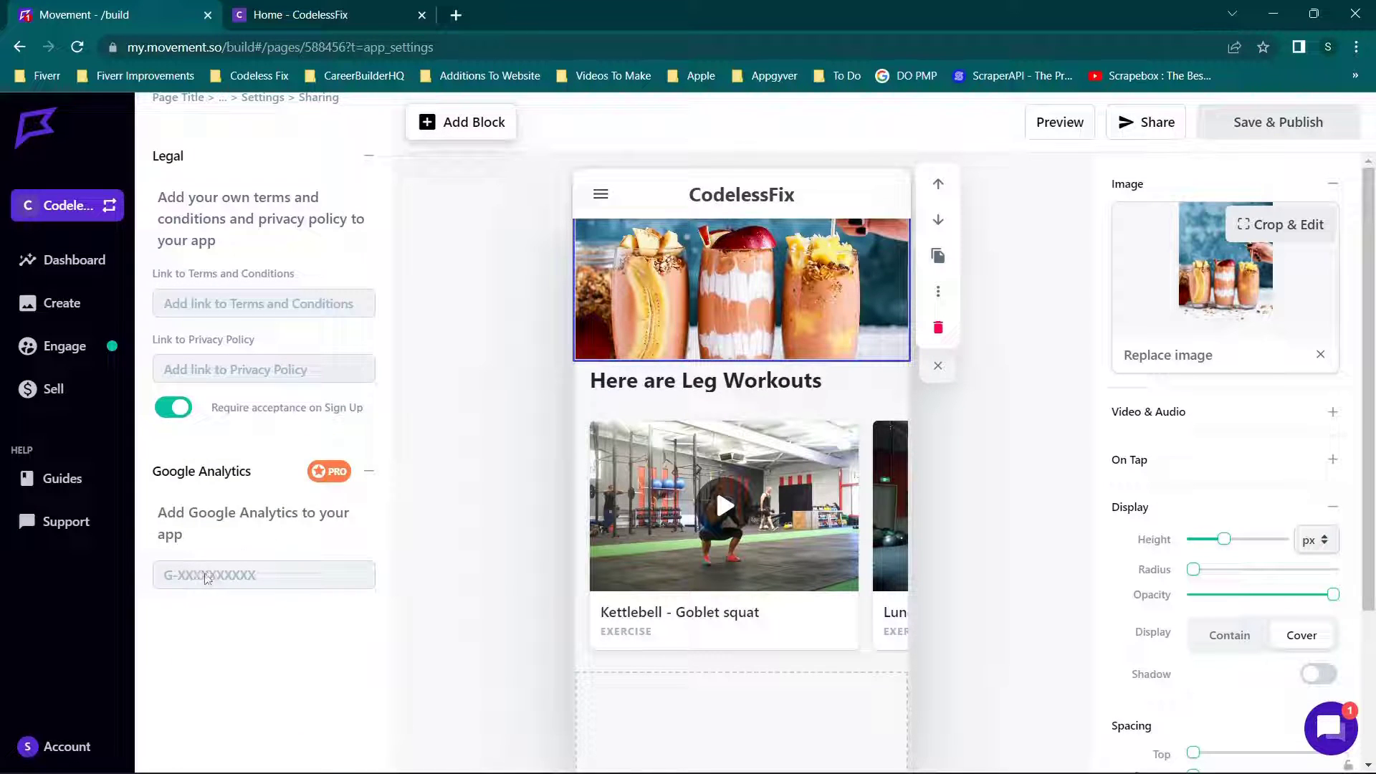
{"action": "scroll", "coordinate": [250, 401], "scroll_direction": "up", "scroll_amount": 2}
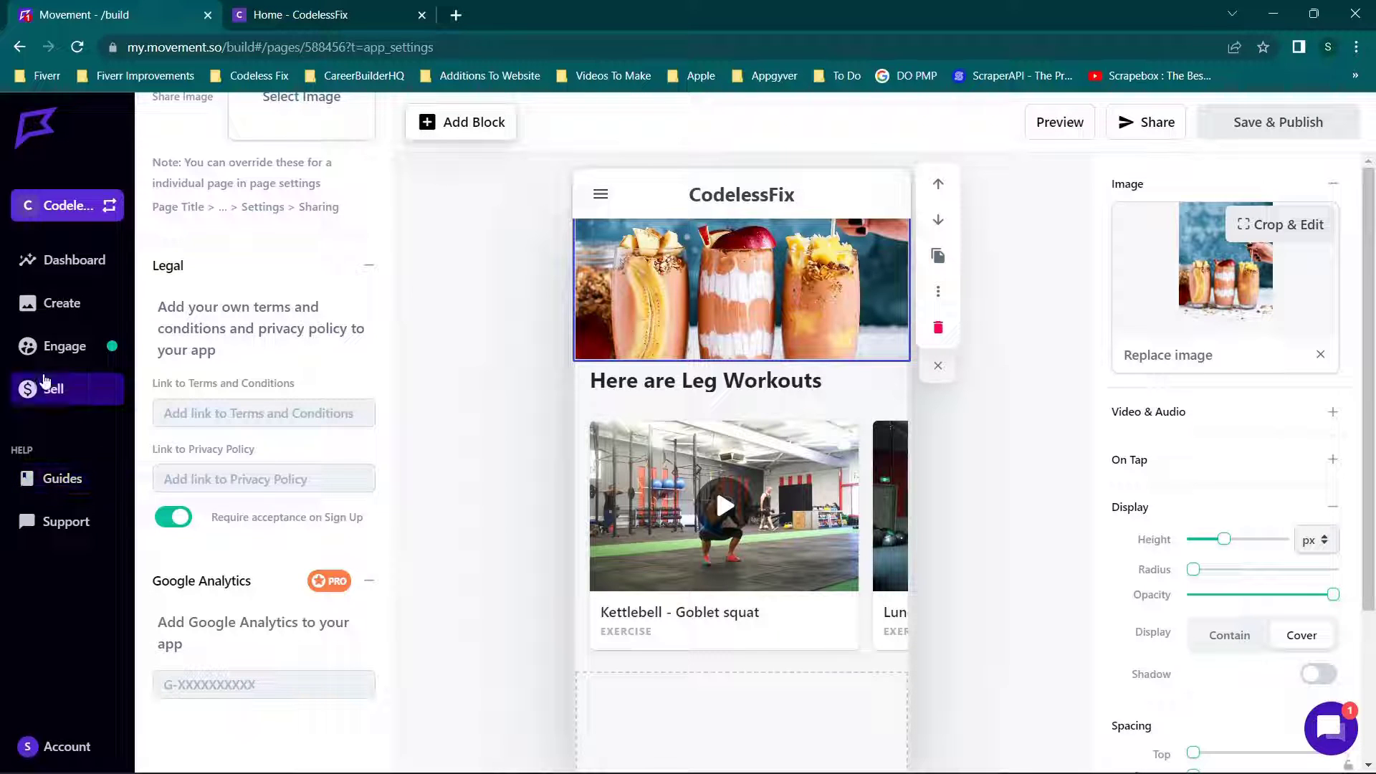
- Return to the page editor and reopen the Home page to review its blocks
{"action": "left_click", "coordinate": [53, 260]}
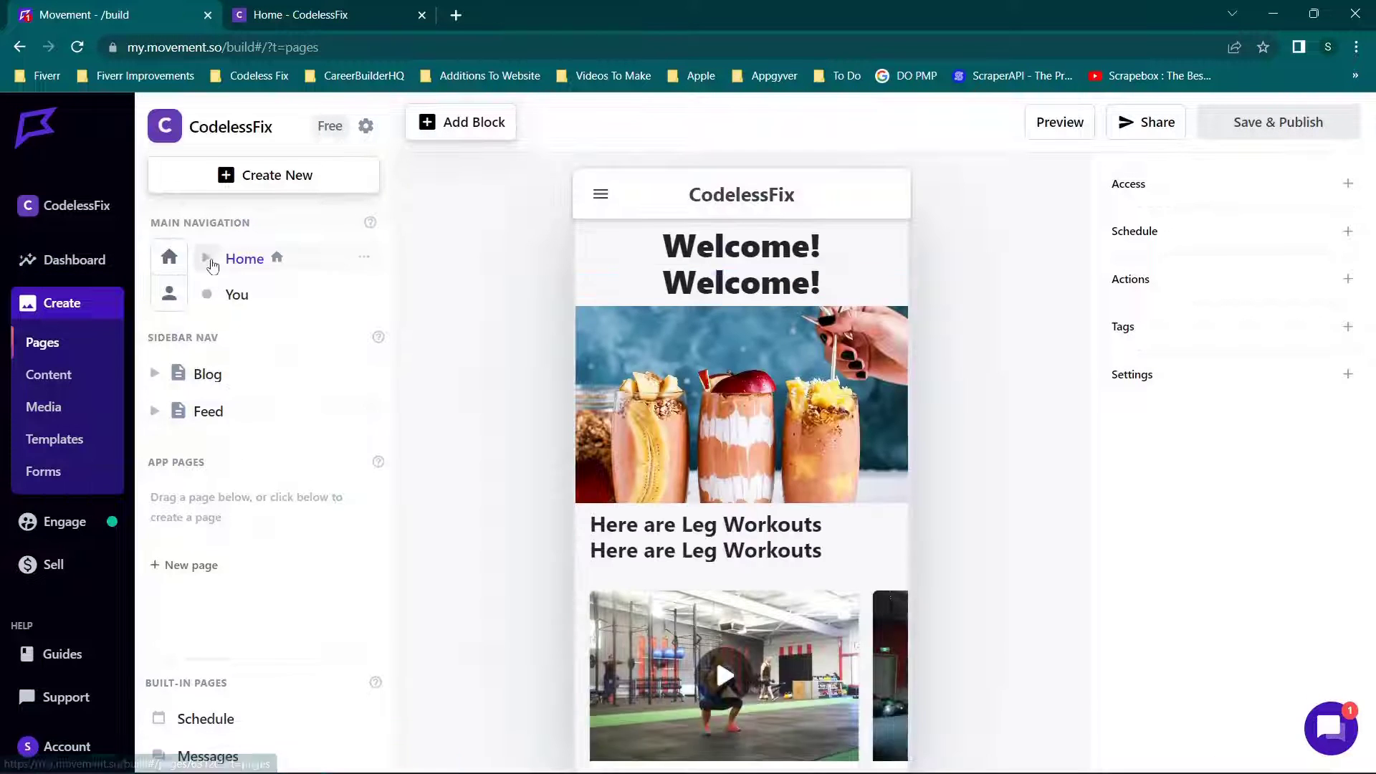
{"action": "left_click", "coordinate": [244, 263]}
{"action": "scroll", "coordinate": [680, 357], "scroll_direction": "down", "scroll_amount": 2}
{"action": "scroll", "coordinate": [681, 356], "scroll_direction": "down", "scroll_amount": 2}
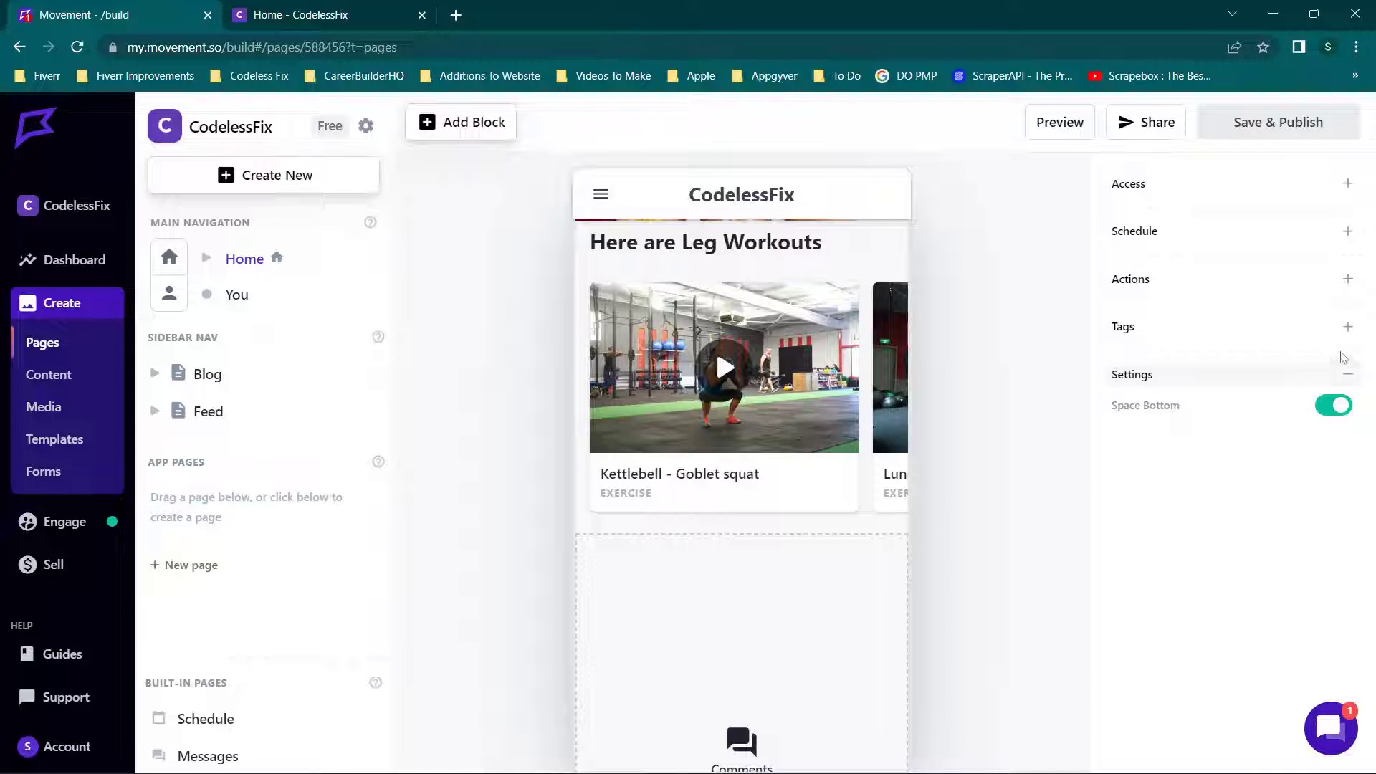
- Review the Home page's Tags, Actions, Schedule and Access settings
{"action": "left_click", "coordinate": [1346, 328]}
{"action": "left_click", "coordinate": [1162, 280]}
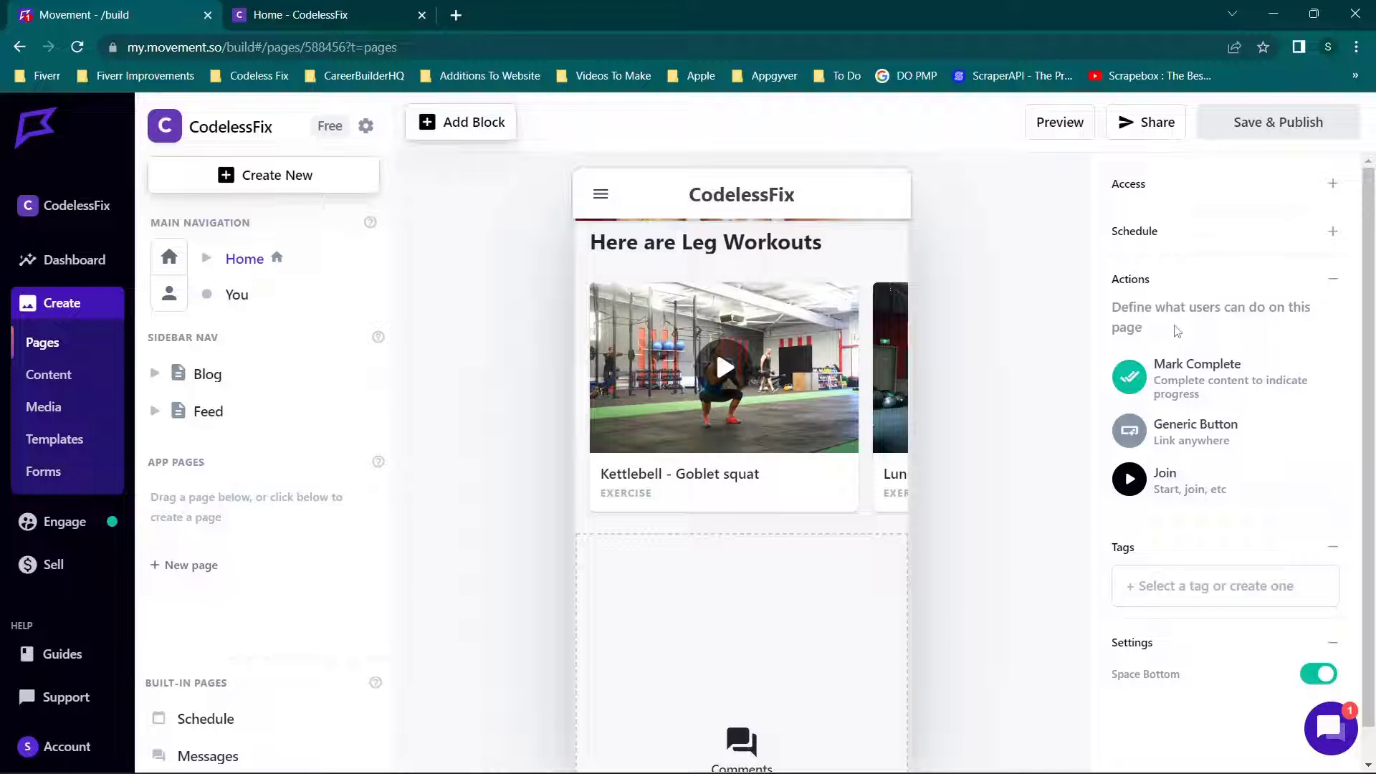
{"action": "left_click", "coordinate": [1165, 232]}
{"action": "left_click", "coordinate": [1130, 184]}
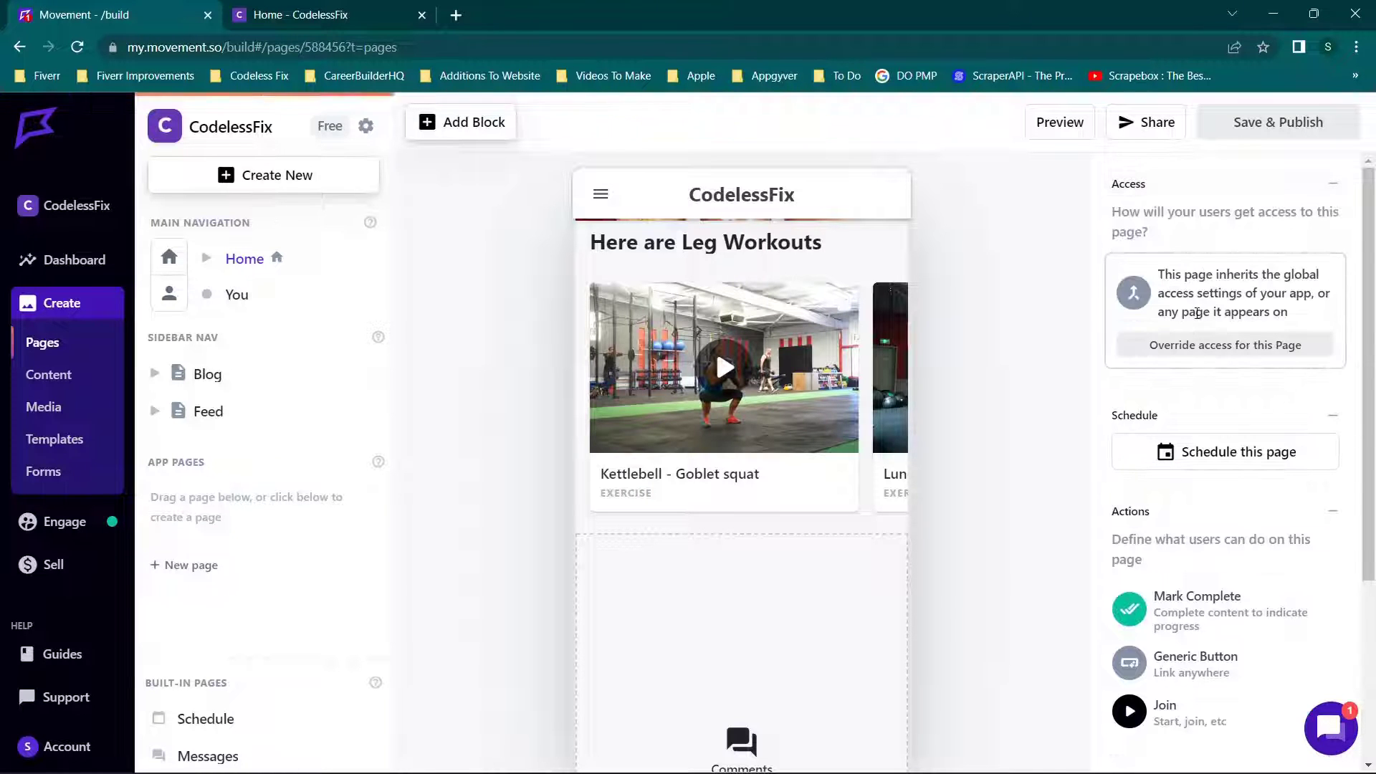
- Override the Home page's inherited access with Public and publish the page
{"action": "left_click", "coordinate": [1157, 346]}
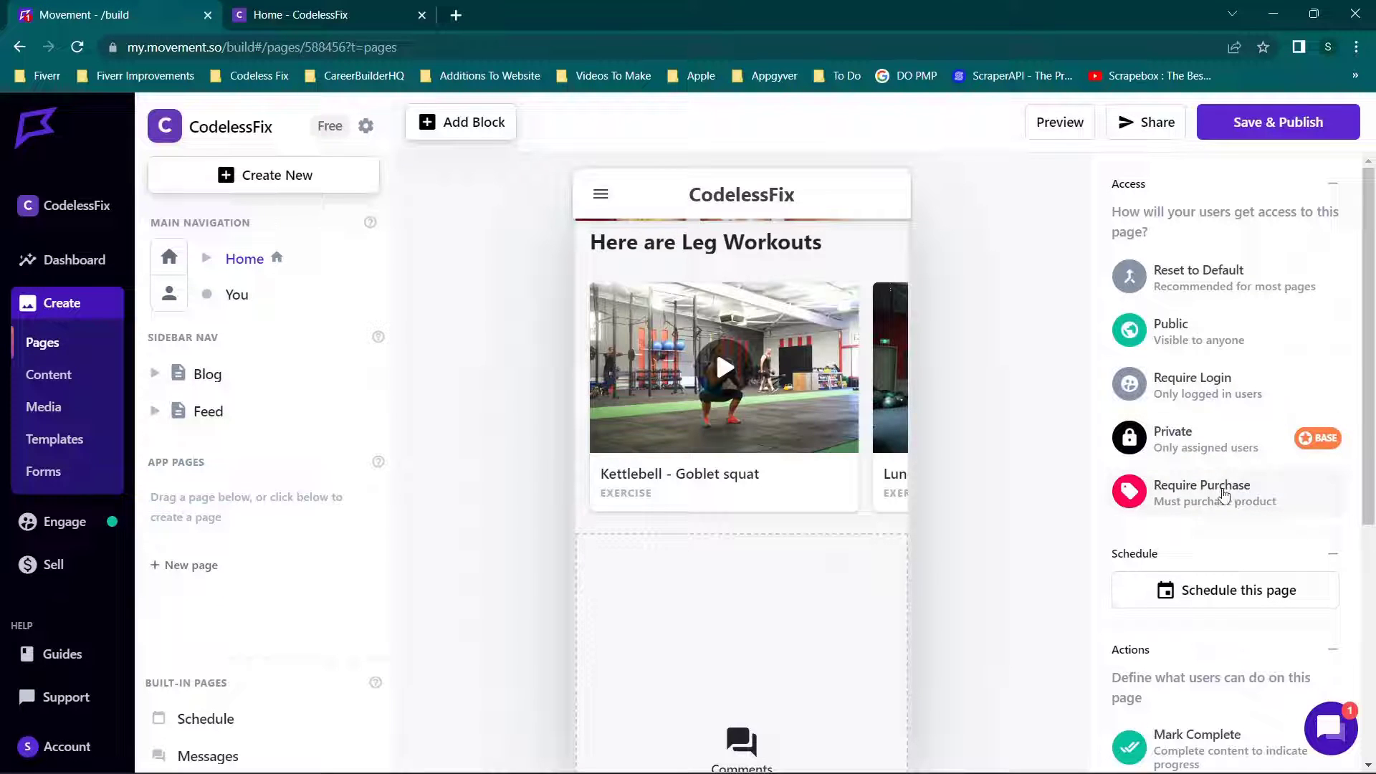
{"action": "scroll", "coordinate": [1224, 494], "scroll_direction": "down", "scroll_amount": 3}
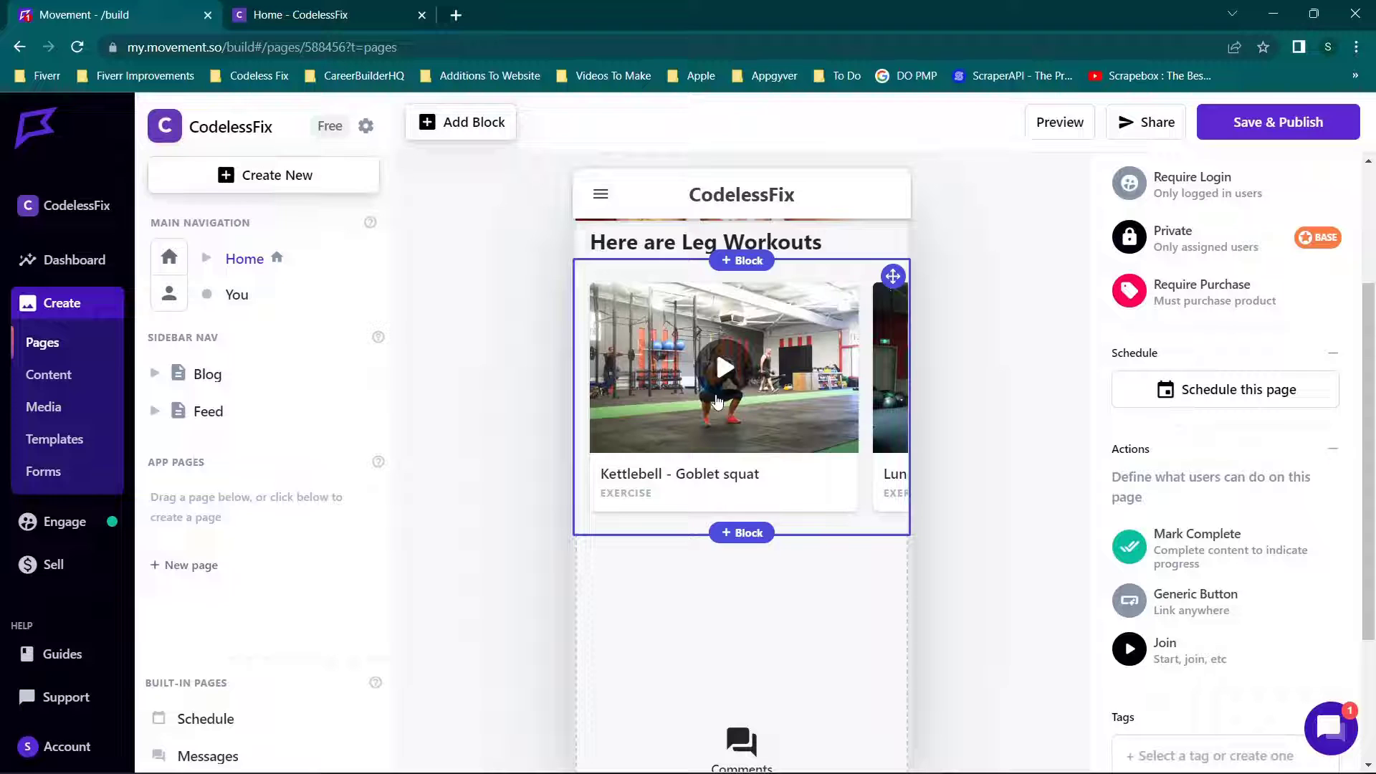
{"action": "left_click", "coordinate": [256, 384]}
{"action": "left_click", "coordinate": [839, 147]}
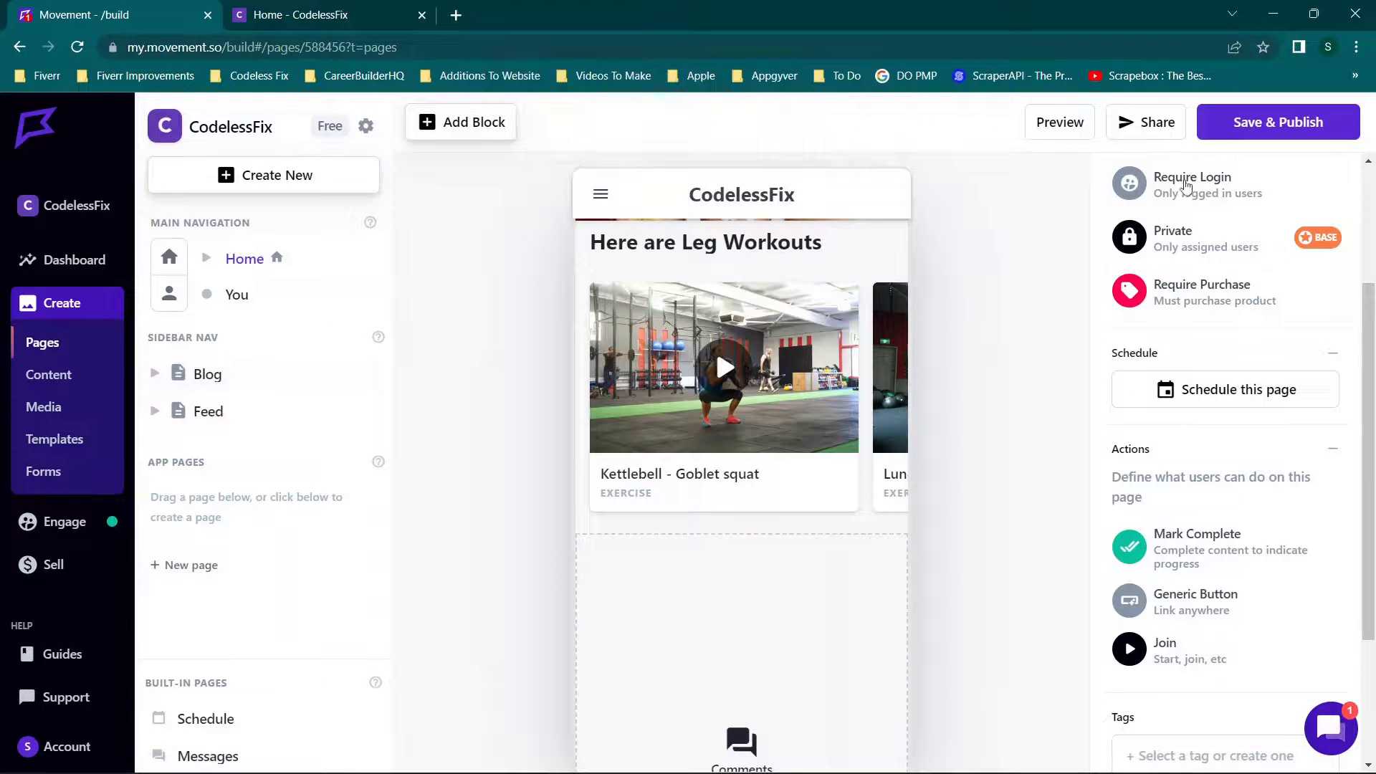
{"action": "left_click", "coordinate": [1248, 123]}
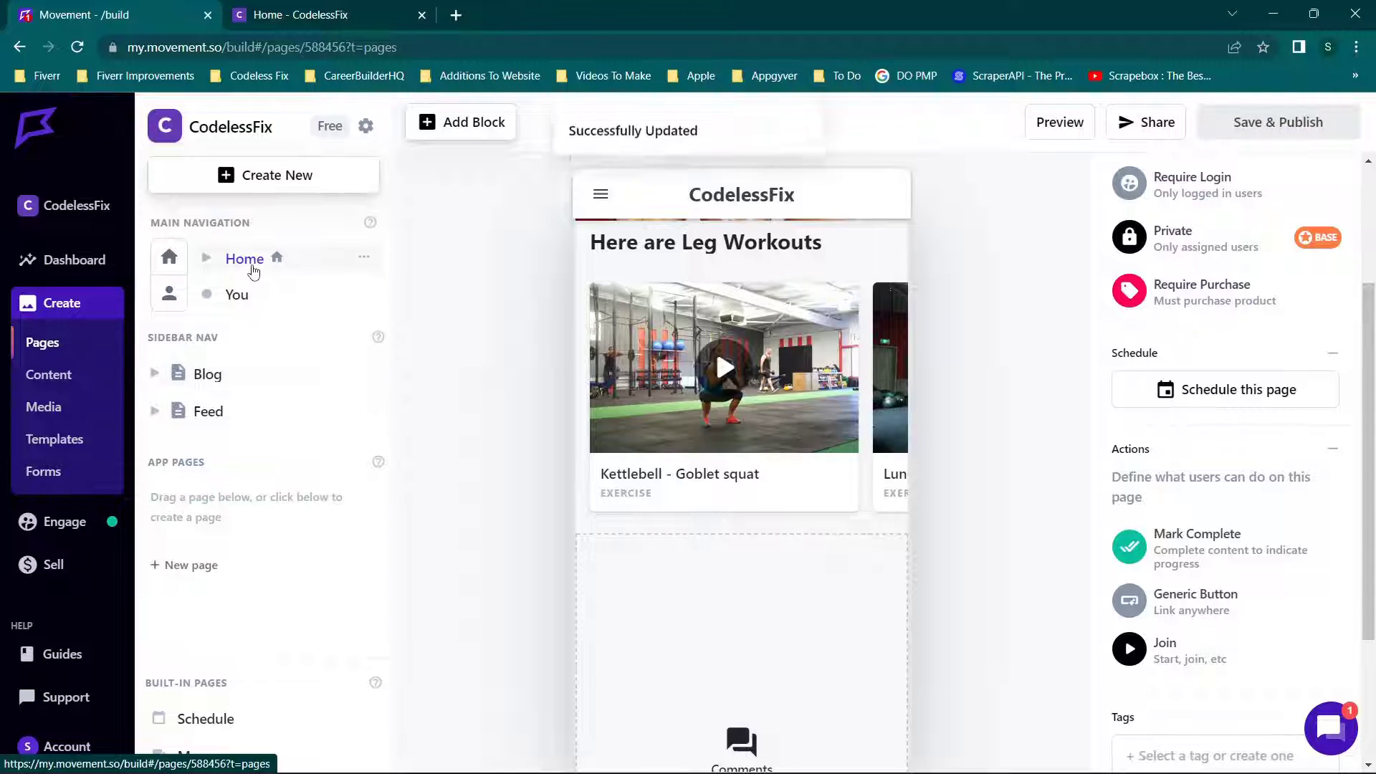
{"action": "scroll", "coordinate": [1272, 215], "scroll_direction": "up", "scroll_amount": 3}
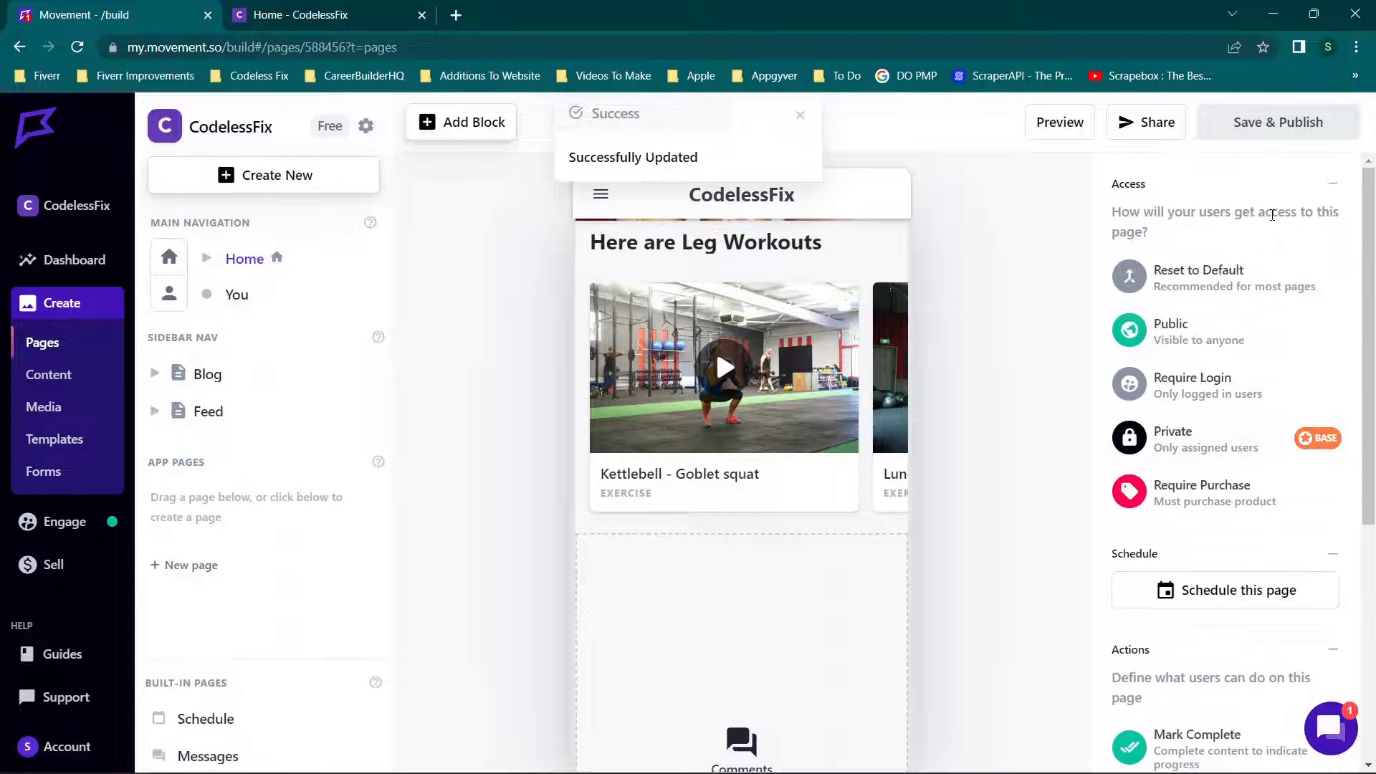
{"action": "left_click", "coordinate": [1203, 331]}
{"action": "left_click", "coordinate": [1227, 127]}
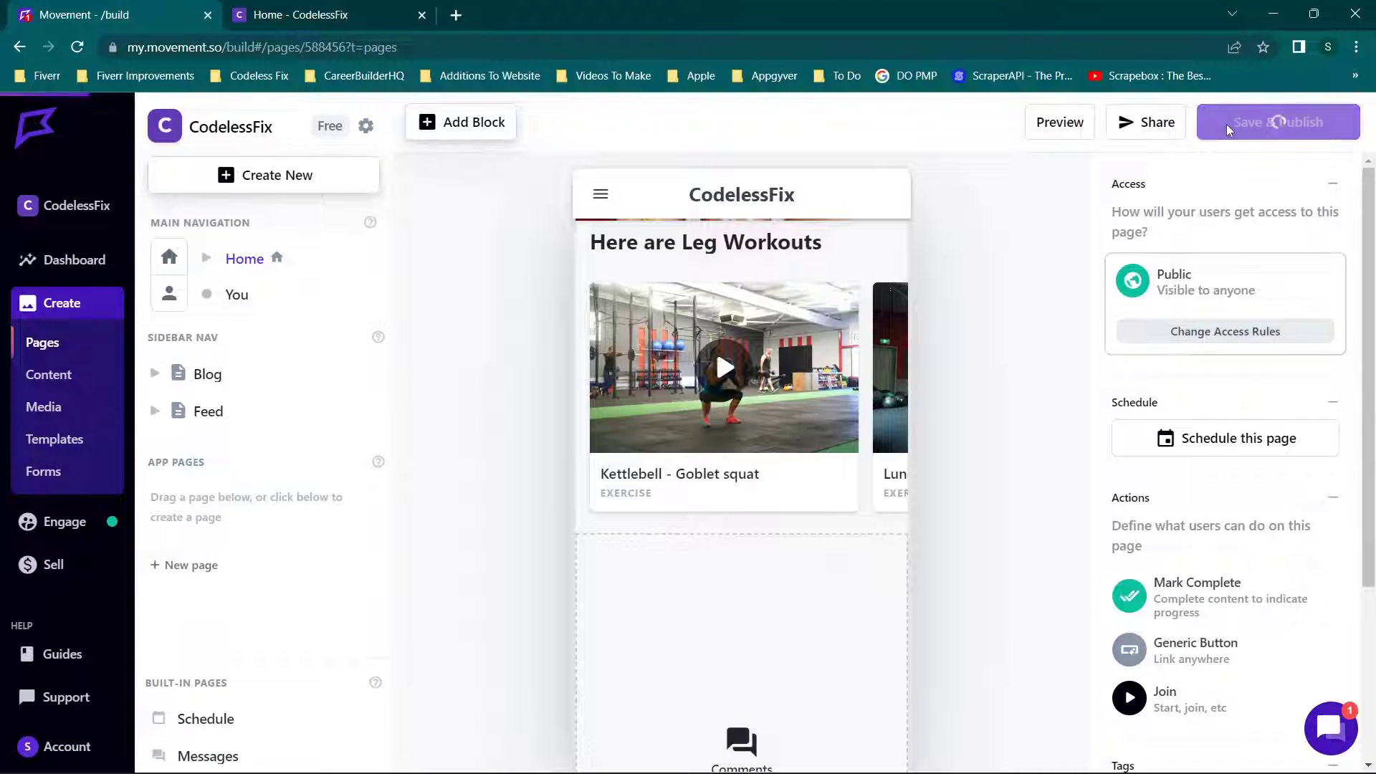
- Open the Blog page and override its inherited access settings
{"action": "left_click", "coordinate": [215, 376]}
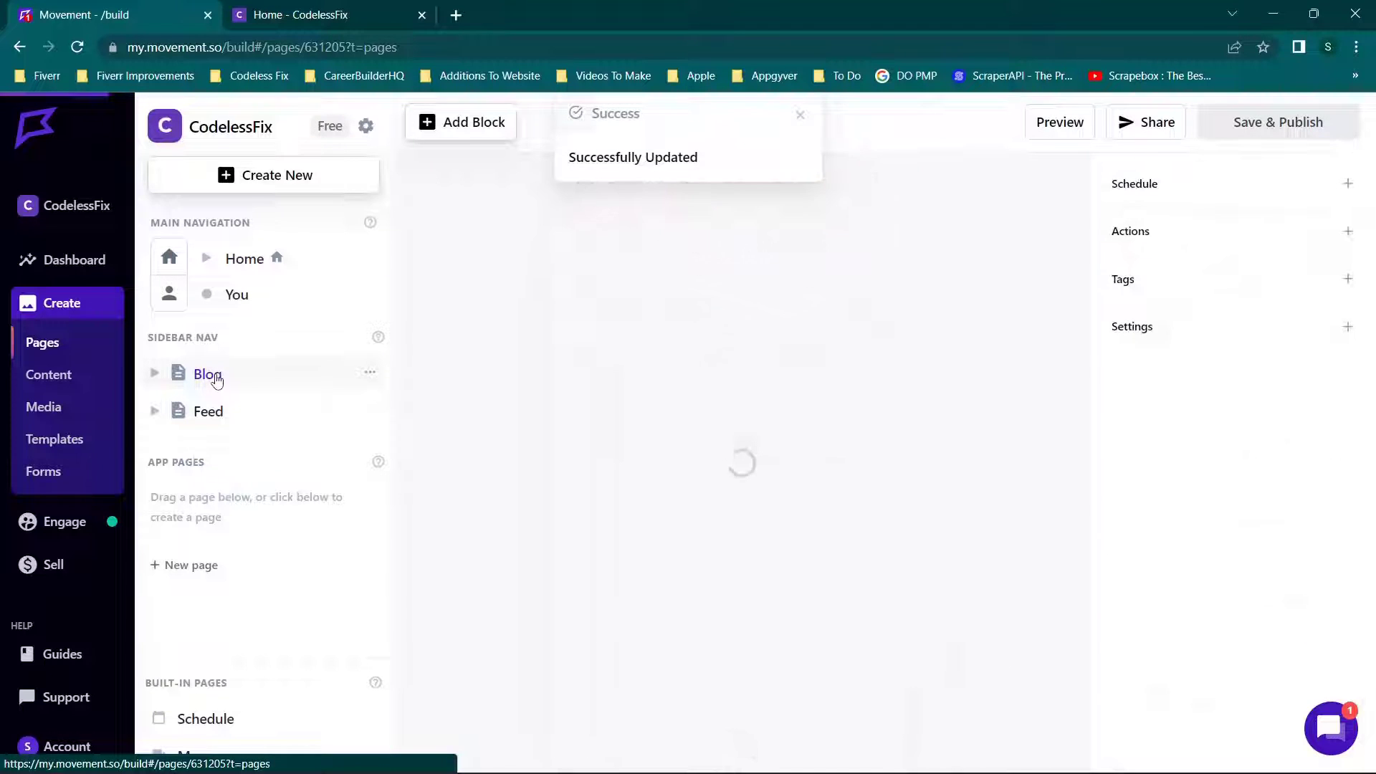
{"action": "left_click", "coordinate": [1136, 192]}
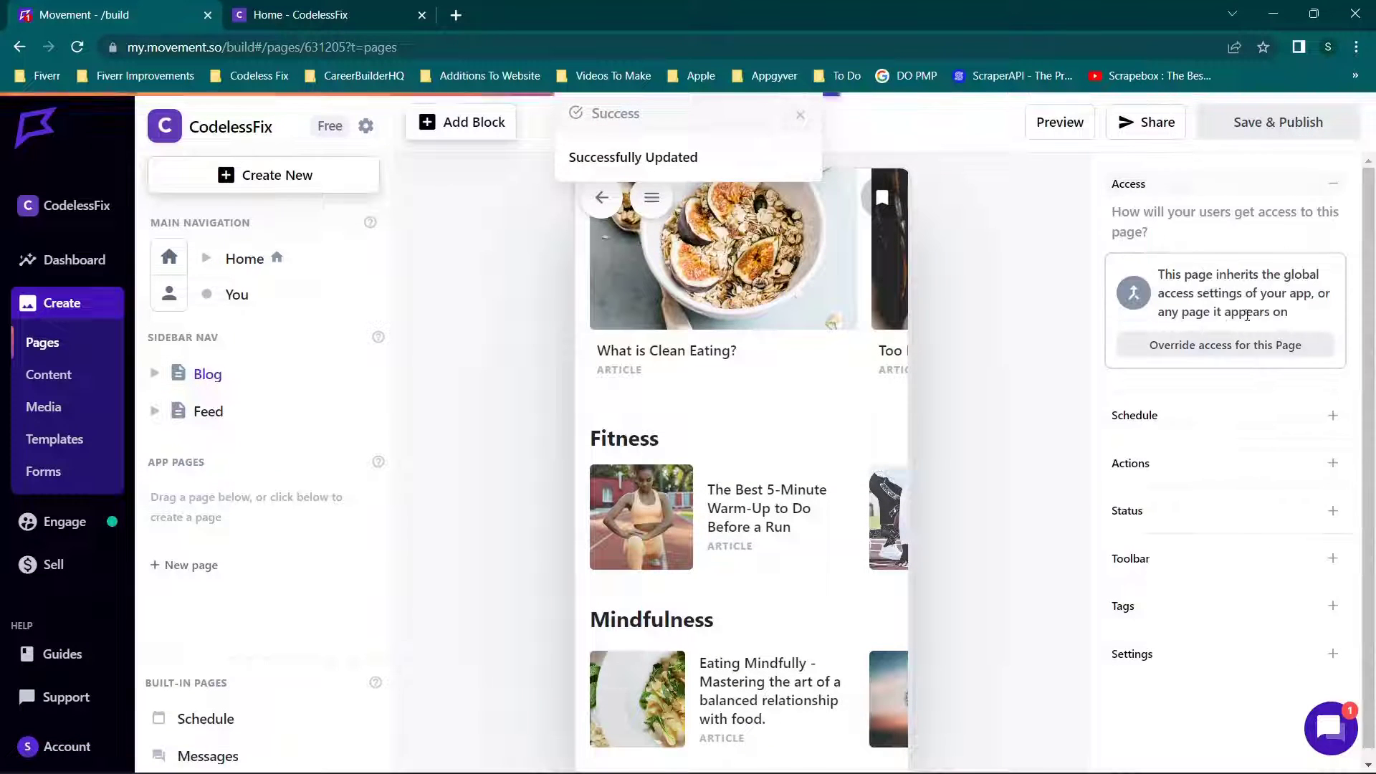
{"action": "left_click", "coordinate": [1216, 345]}
- Try the Require Purchase rule on the Blog page with user browsing turned off, check its product selection, and drop the rule
{"action": "scroll", "coordinate": [1206, 415], "scroll_direction": "down", "scroll_amount": 1}
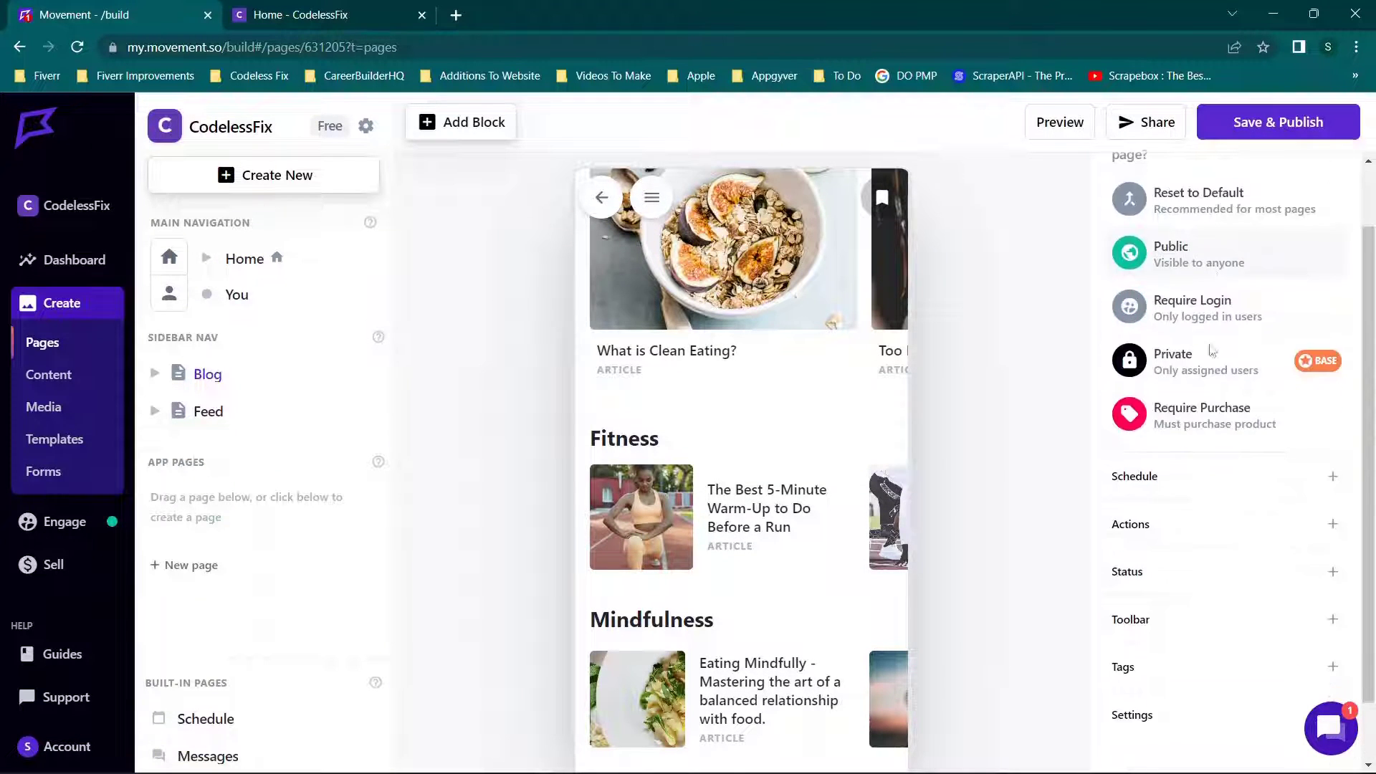
{"action": "left_click", "coordinate": [1199, 429]}
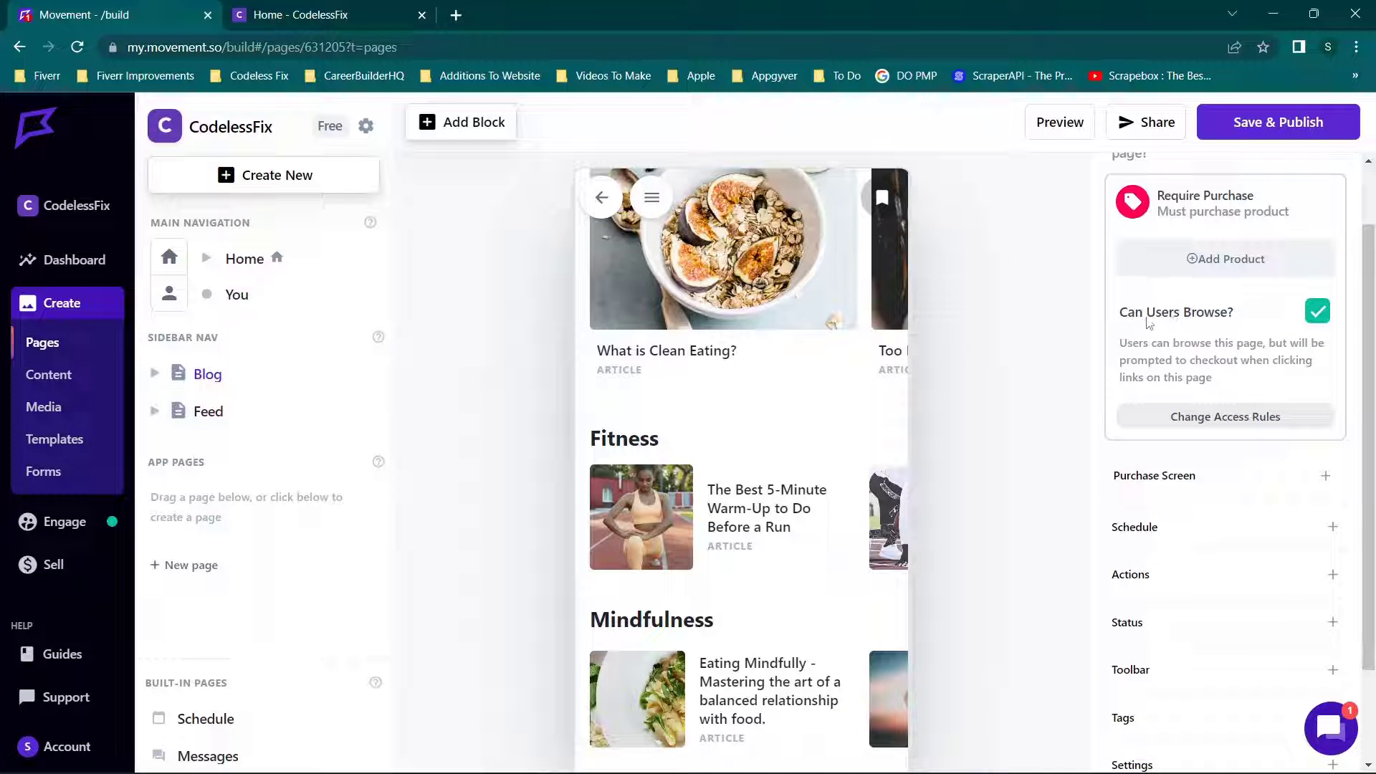
{"action": "left_click", "coordinate": [1314, 313]}
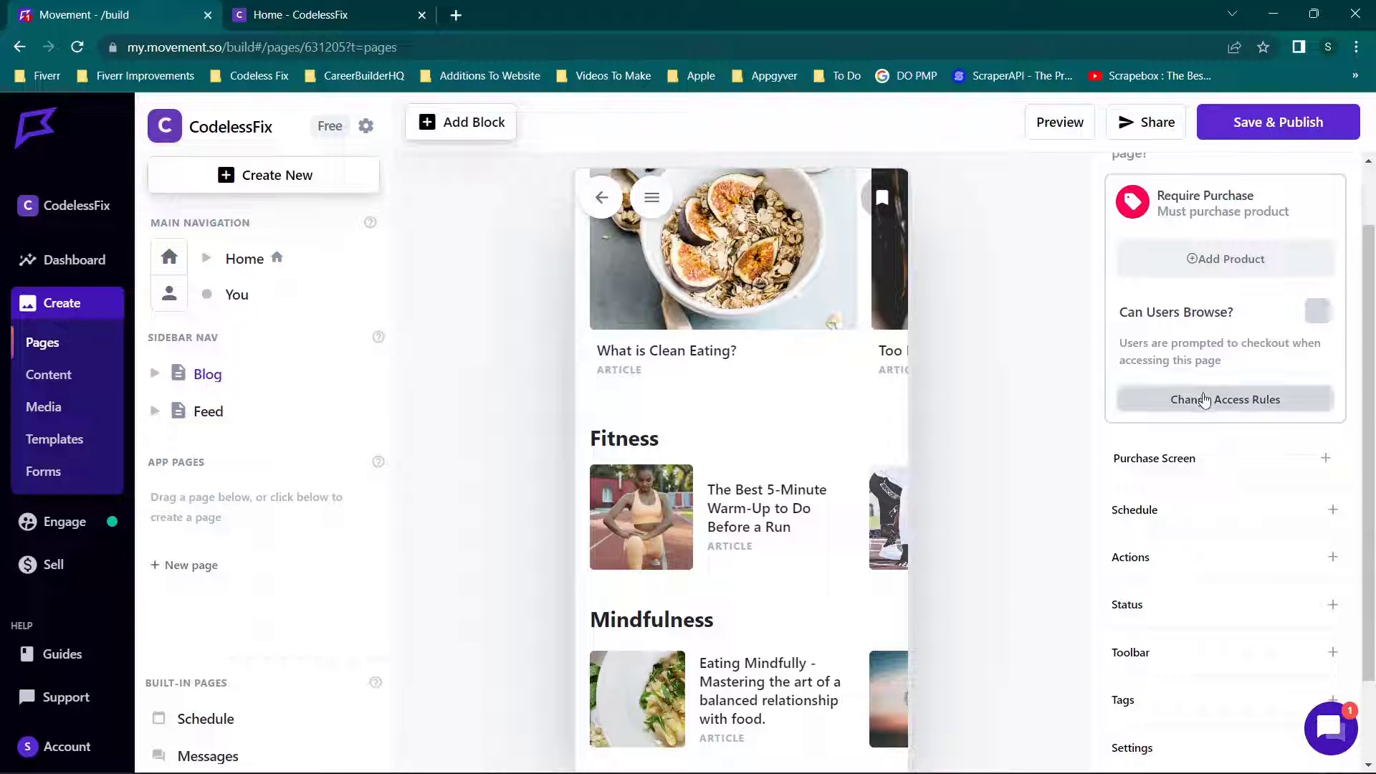
{"action": "left_click", "coordinate": [1208, 266]}
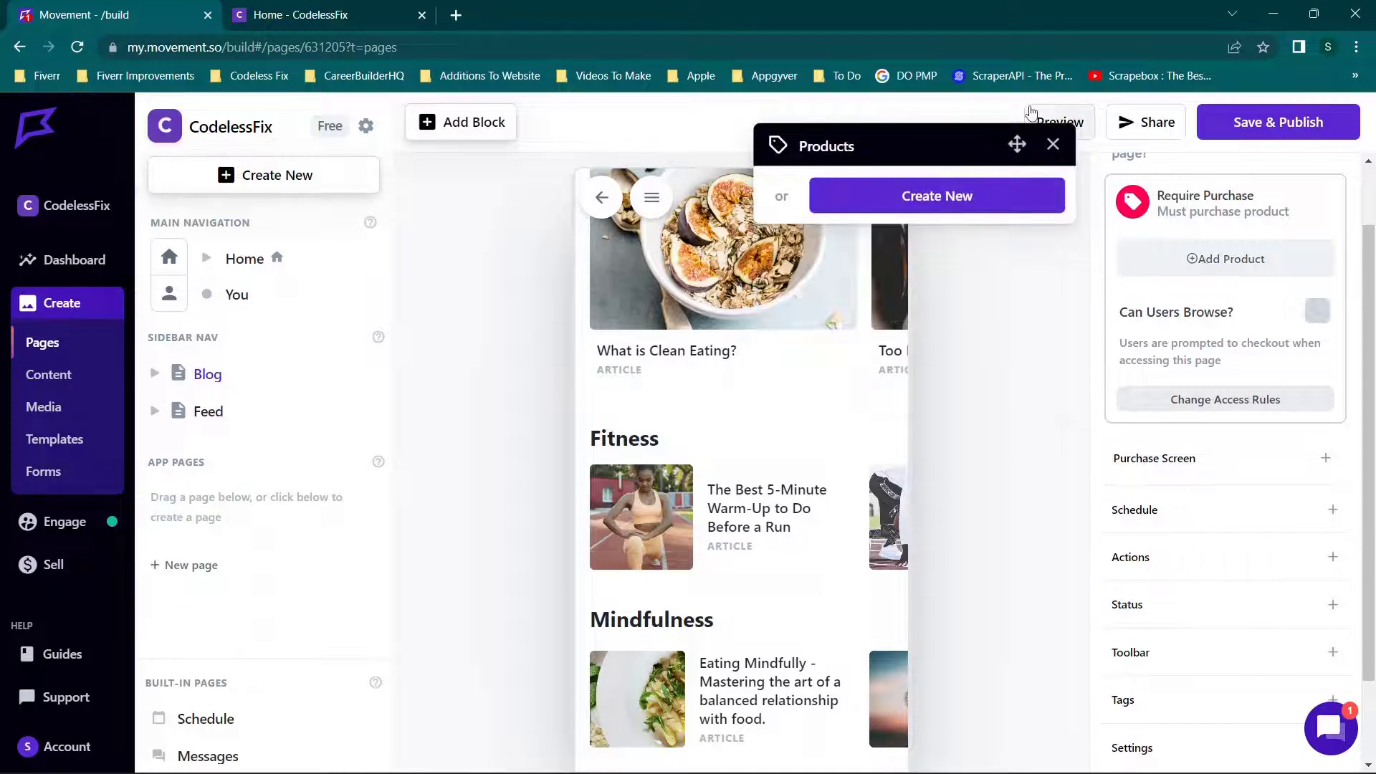
{"action": "left_click", "coordinate": [1052, 146]}
{"action": "left_click", "coordinate": [1231, 401]}
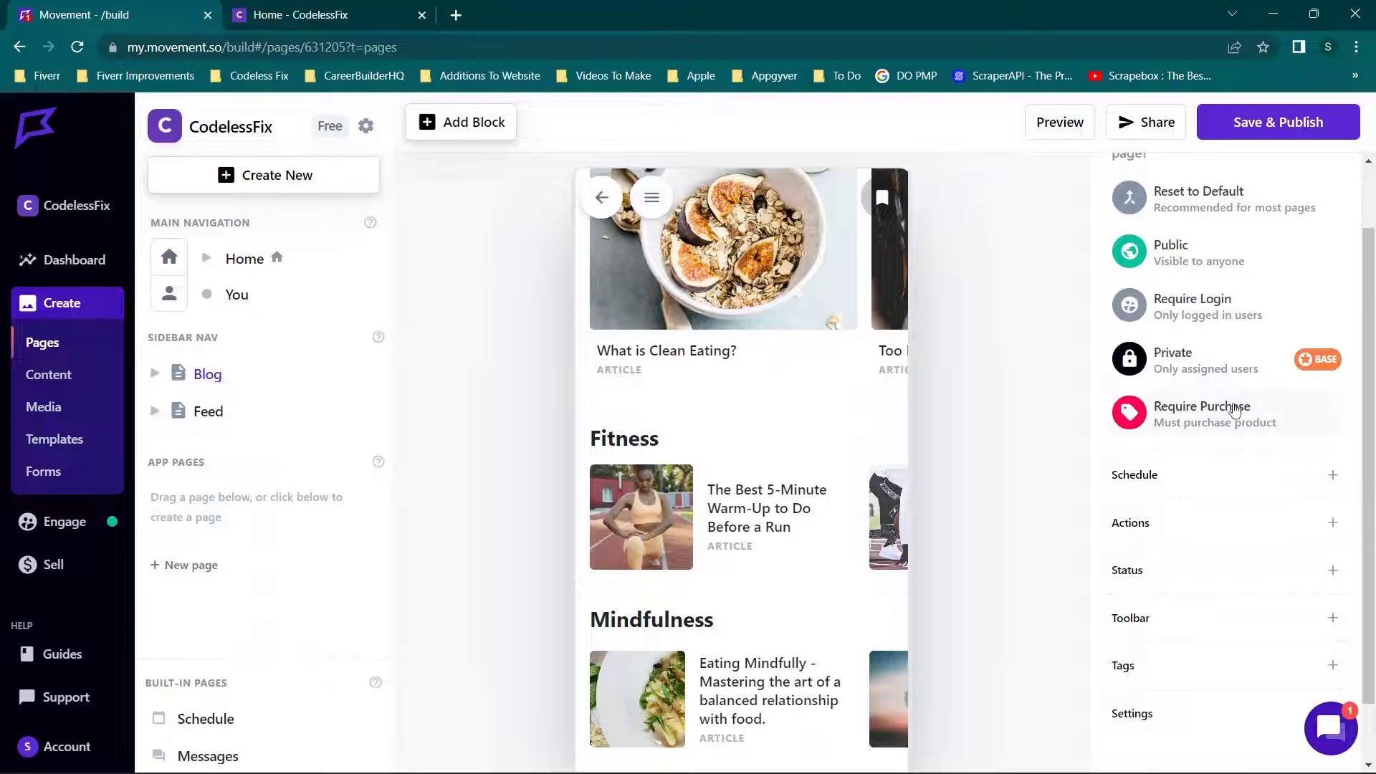
- Save and publish the Blog page with its access override
{"action": "scroll", "coordinate": [1144, 322], "scroll_direction": "down", "scroll_amount": 1}
{"action": "scroll", "coordinate": [1144, 322], "scroll_direction": "up", "scroll_amount": 2}
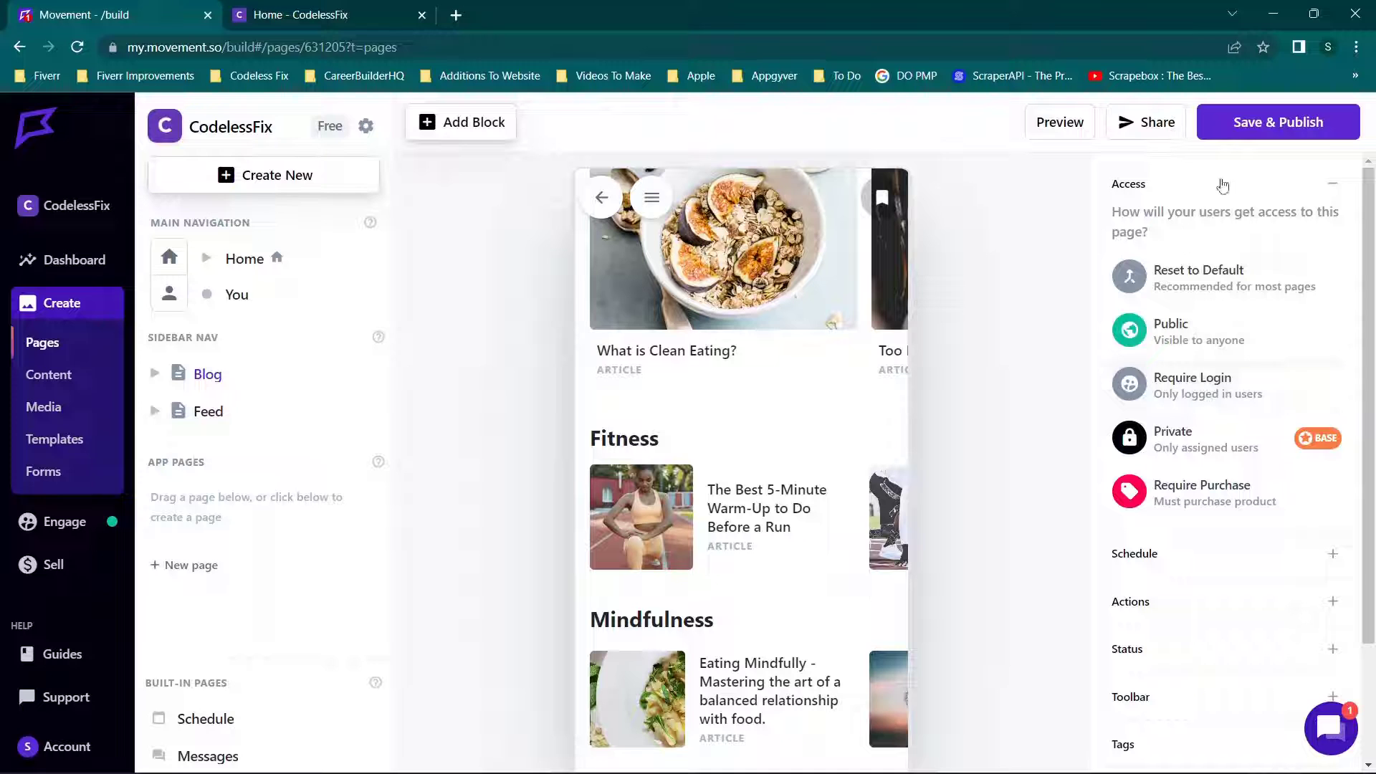
{"action": "left_click", "coordinate": [1230, 123]}
- Switch to the published app, reload it and check the articles on its Blog page
{"action": "left_click", "coordinate": [368, 7]}
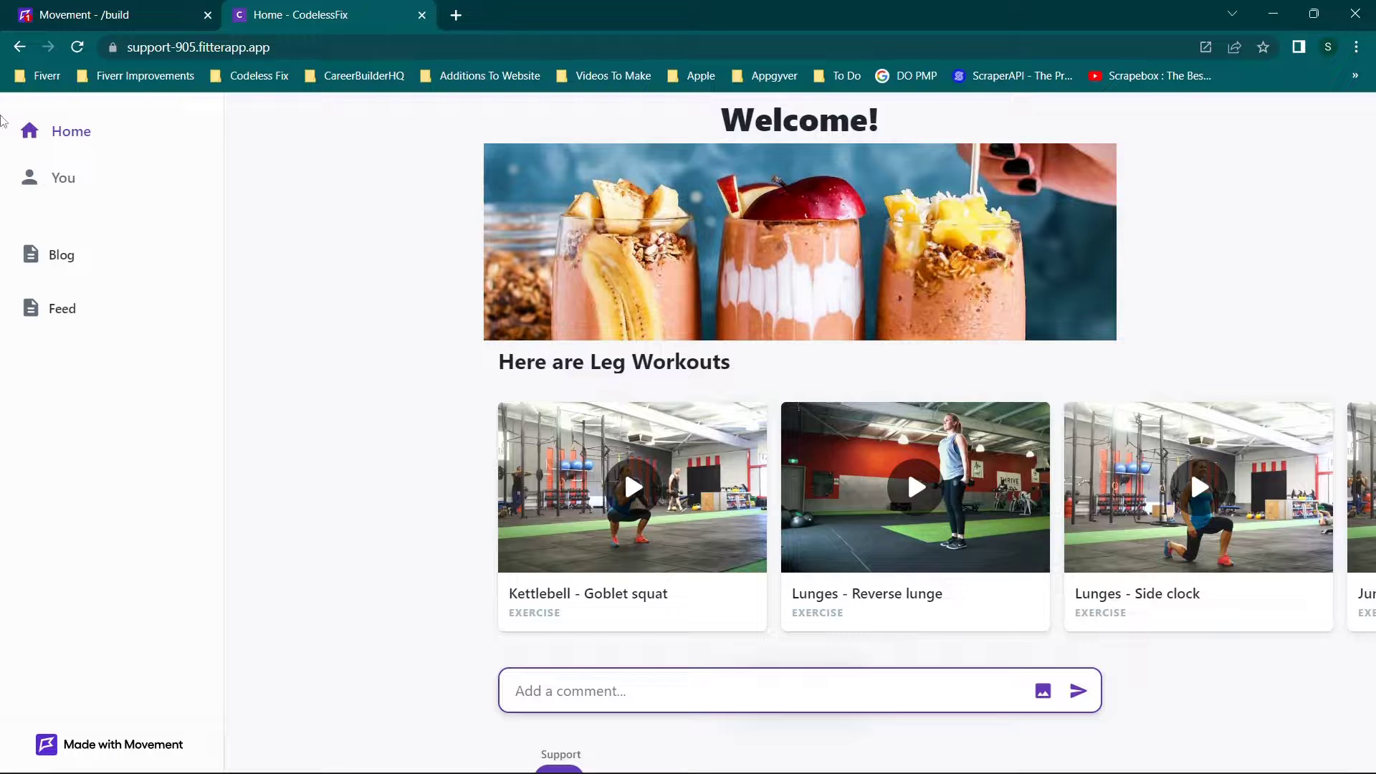
{"action": "left_click", "coordinate": [77, 46]}
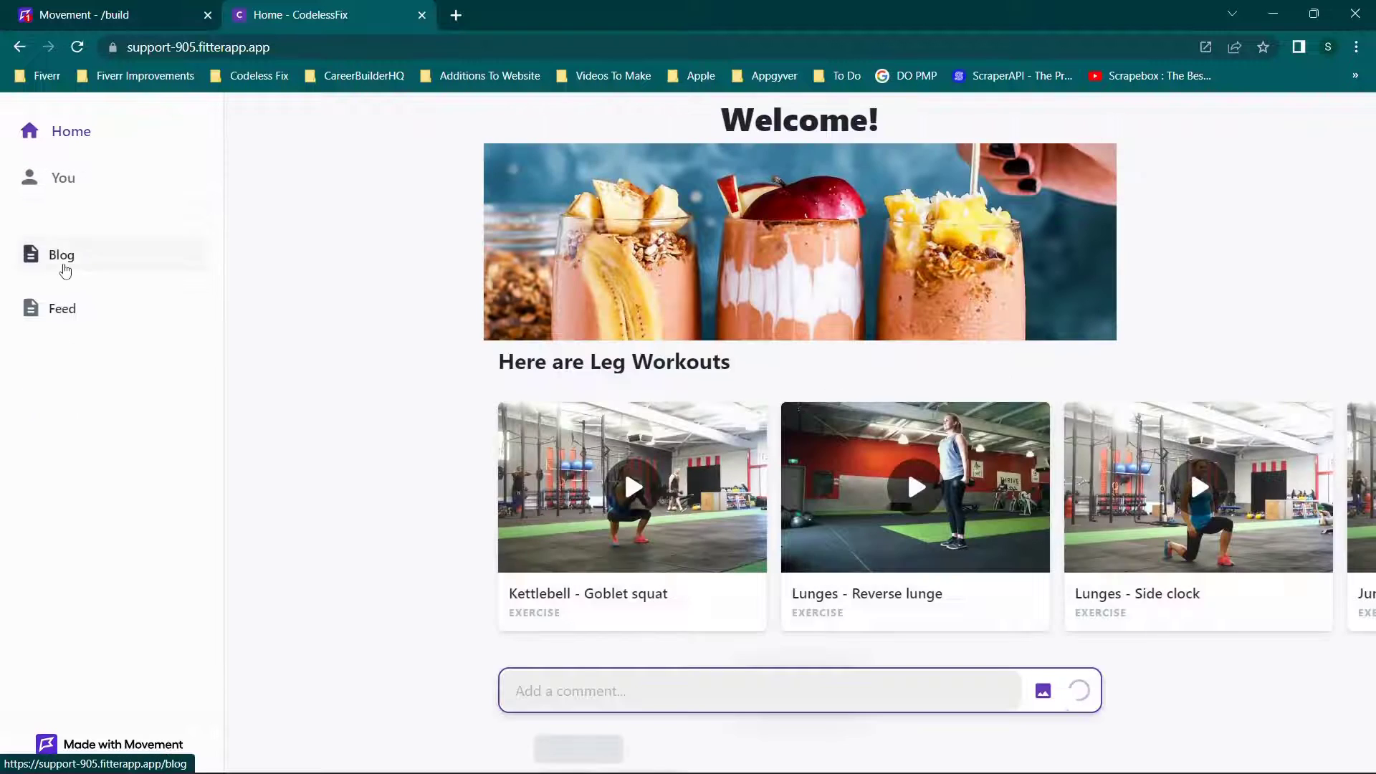
{"action": "left_click", "coordinate": [64, 268]}
{"action": "scroll", "coordinate": [789, 359], "scroll_direction": "down", "scroll_amount": 5}
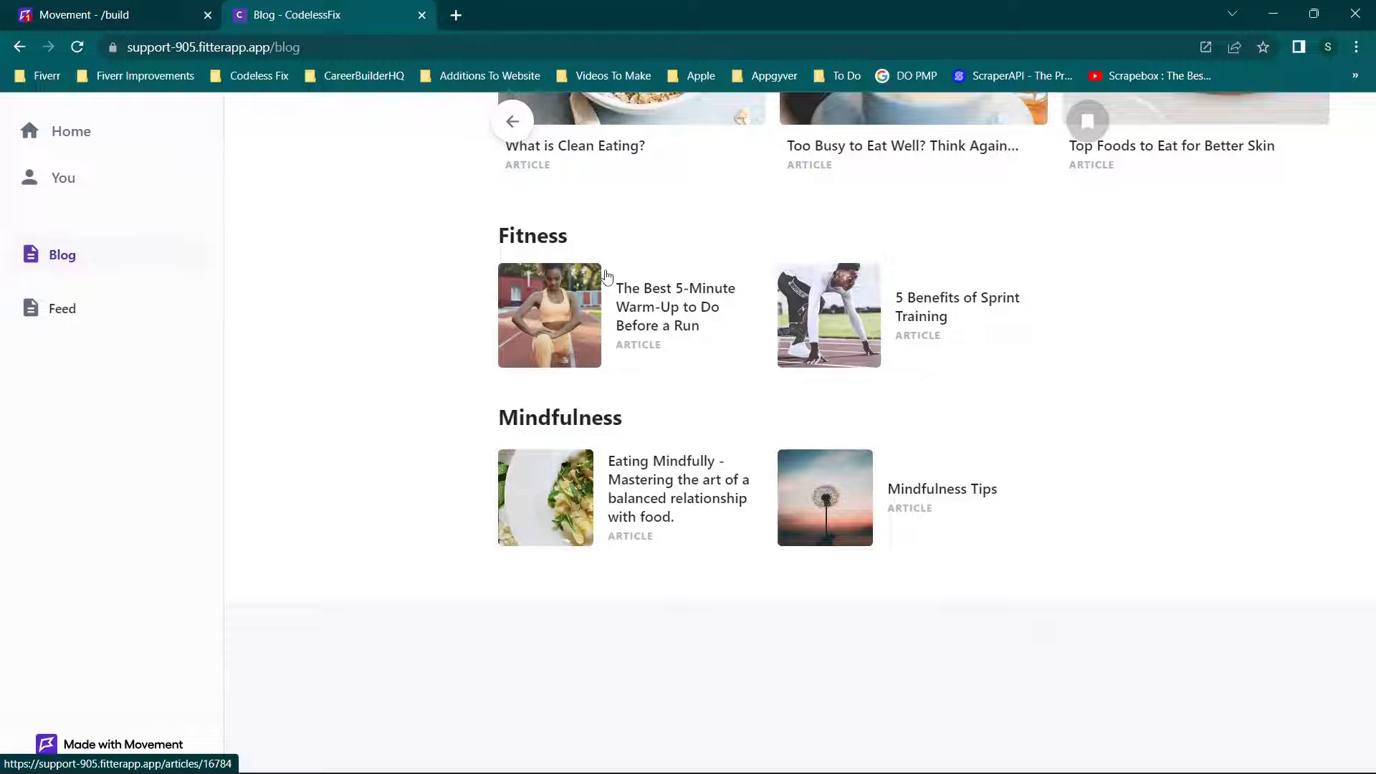
- Return to the Movement builder, review the Blog page's blocks and reopen the Home page
{"action": "left_click", "coordinate": [107, 14]}
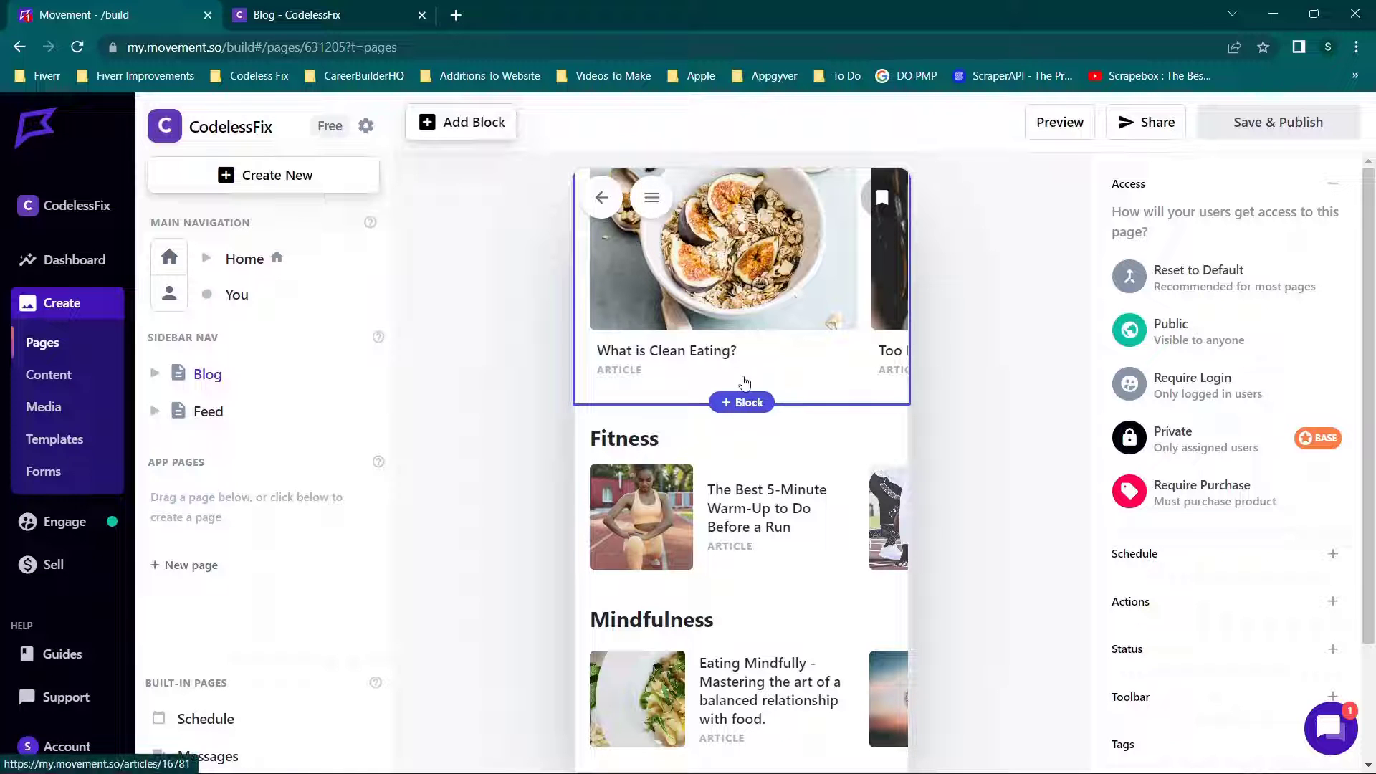
{"action": "scroll", "coordinate": [785, 308], "scroll_direction": "down", "scroll_amount": 3}
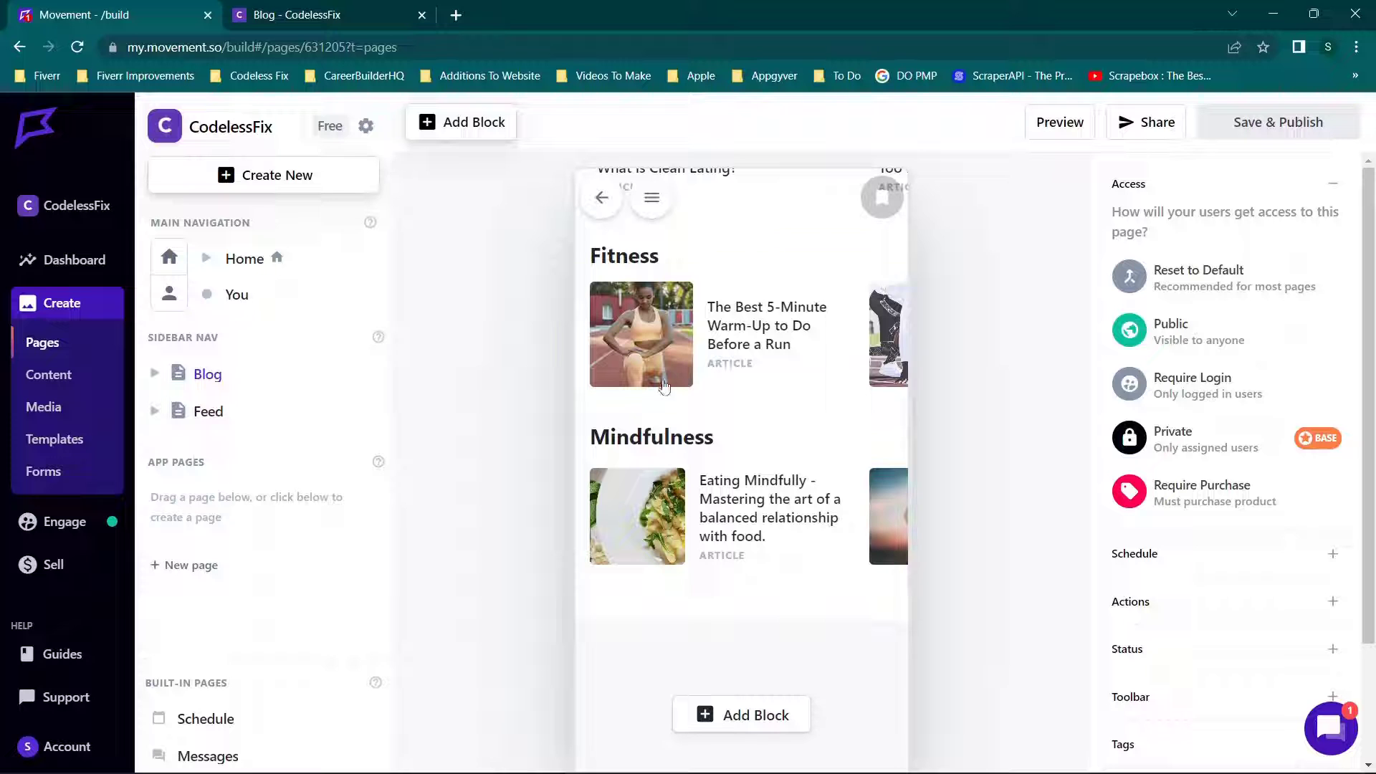
{"action": "left_click", "coordinate": [244, 261]}
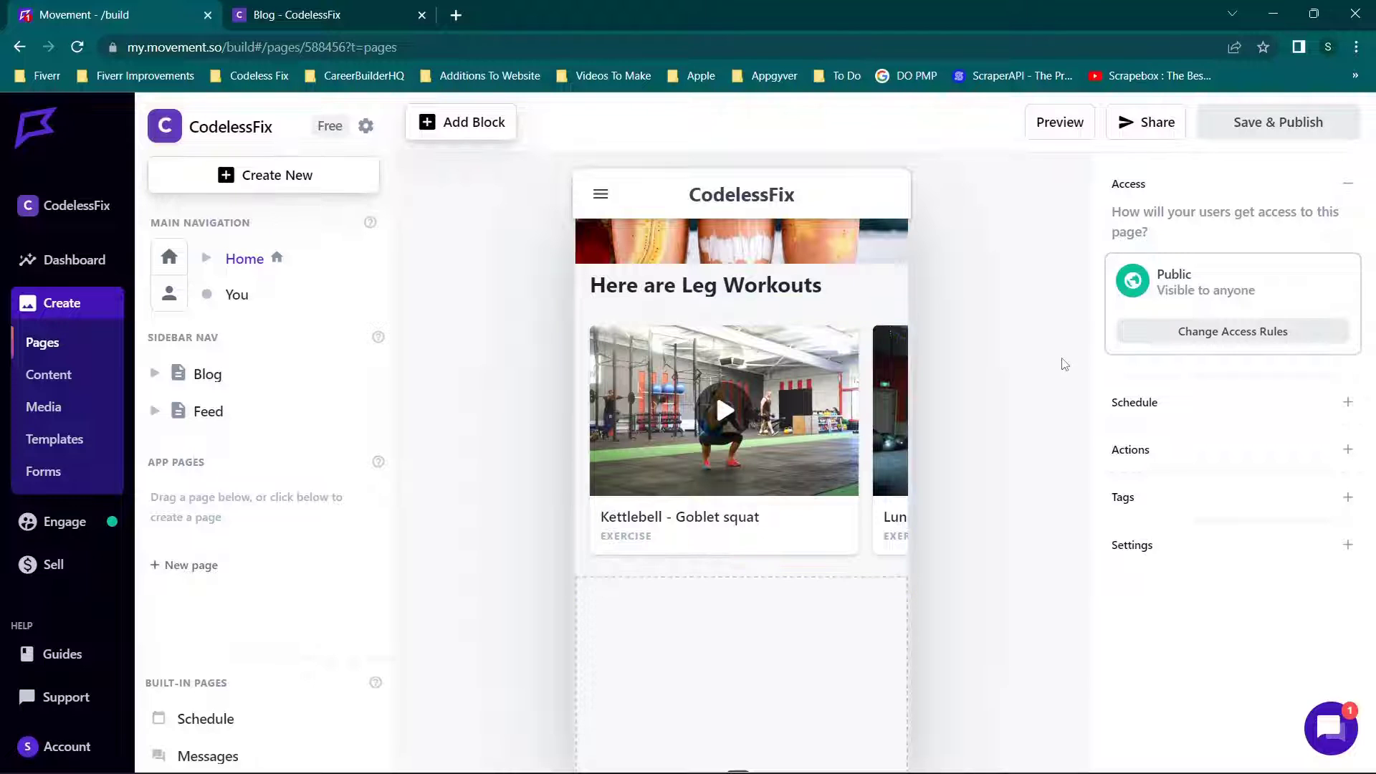
- Look through the Media Library images and the Templates section
{"action": "left_click", "coordinate": [43, 407]}
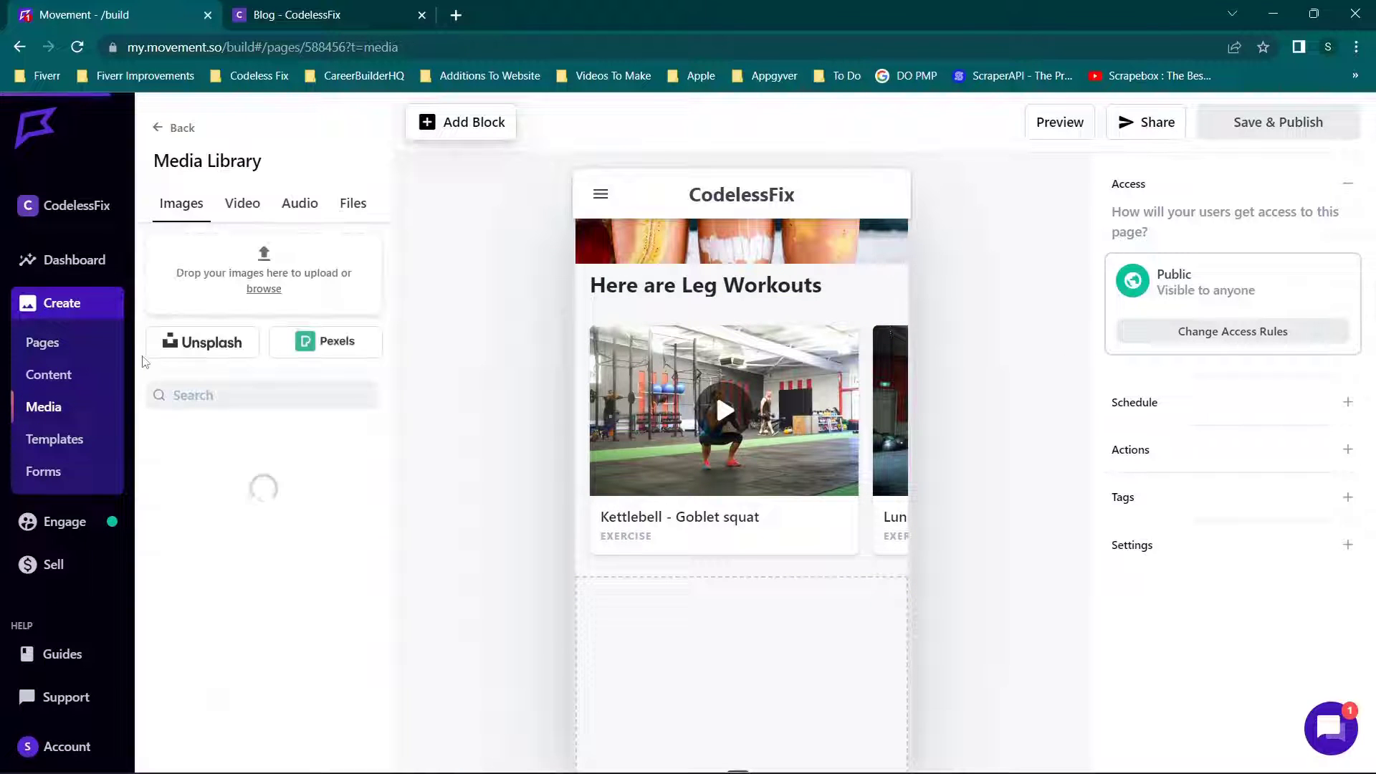
{"action": "scroll", "coordinate": [239, 341], "scroll_direction": "down", "scroll_amount": 5}
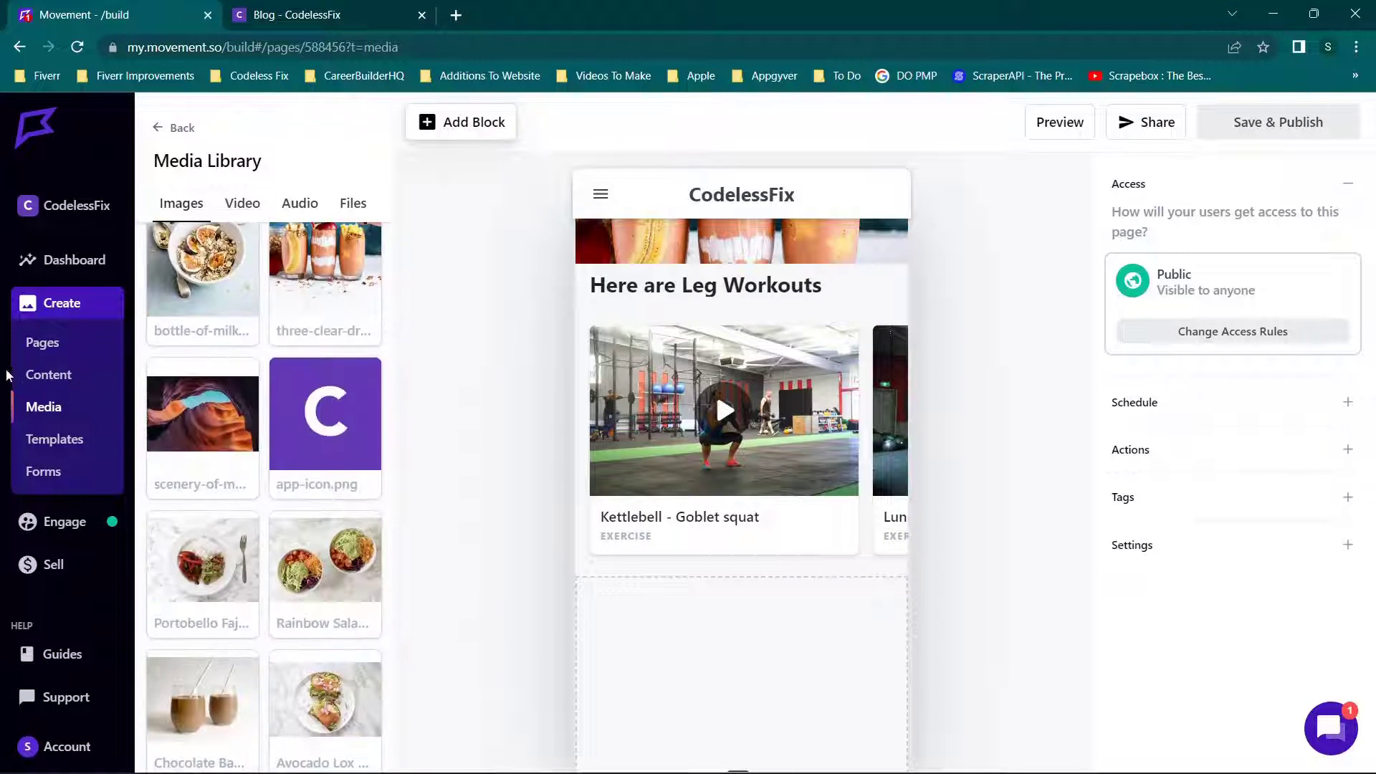
{"action": "left_click", "coordinate": [46, 441]}
- Open the Program Feedback form and examine its questions and field settings
{"action": "left_click", "coordinate": [39, 484]}
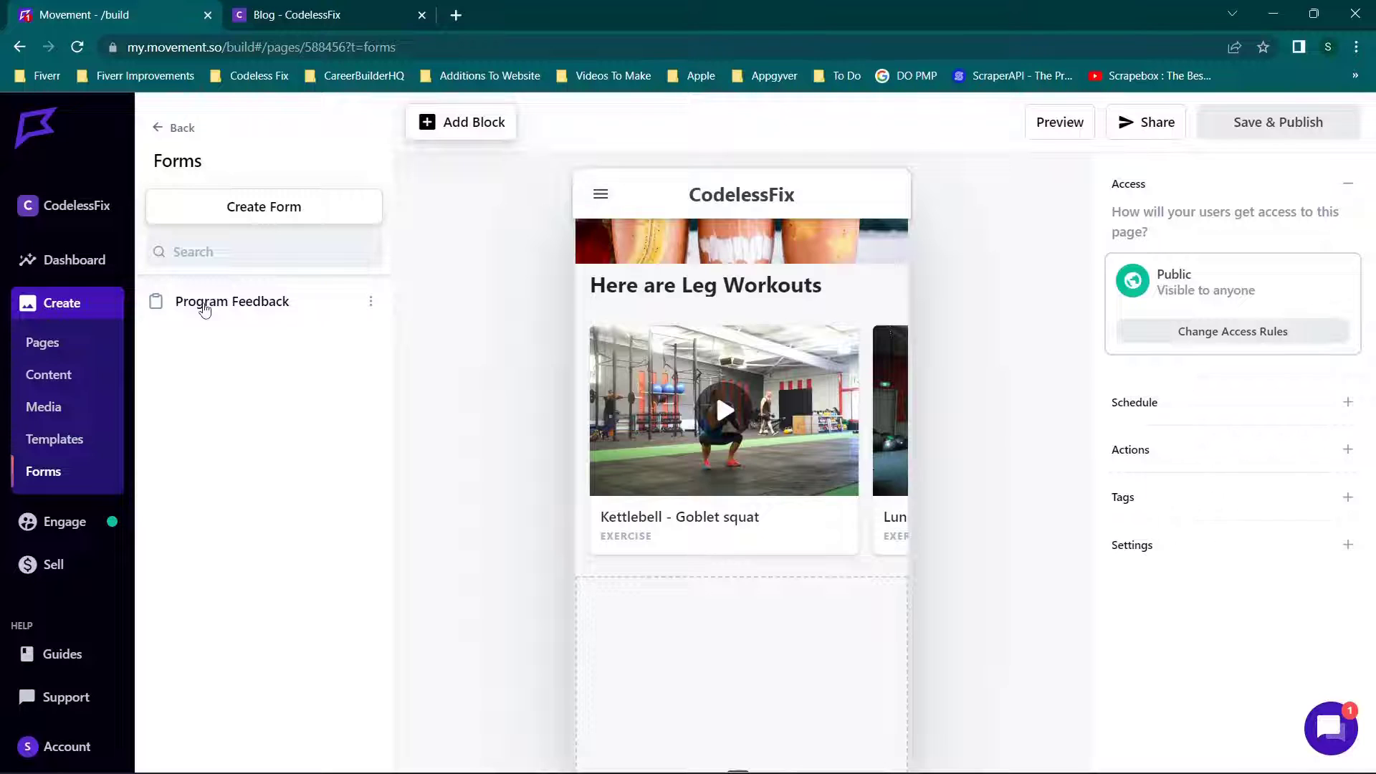
{"action": "left_click", "coordinate": [205, 309]}
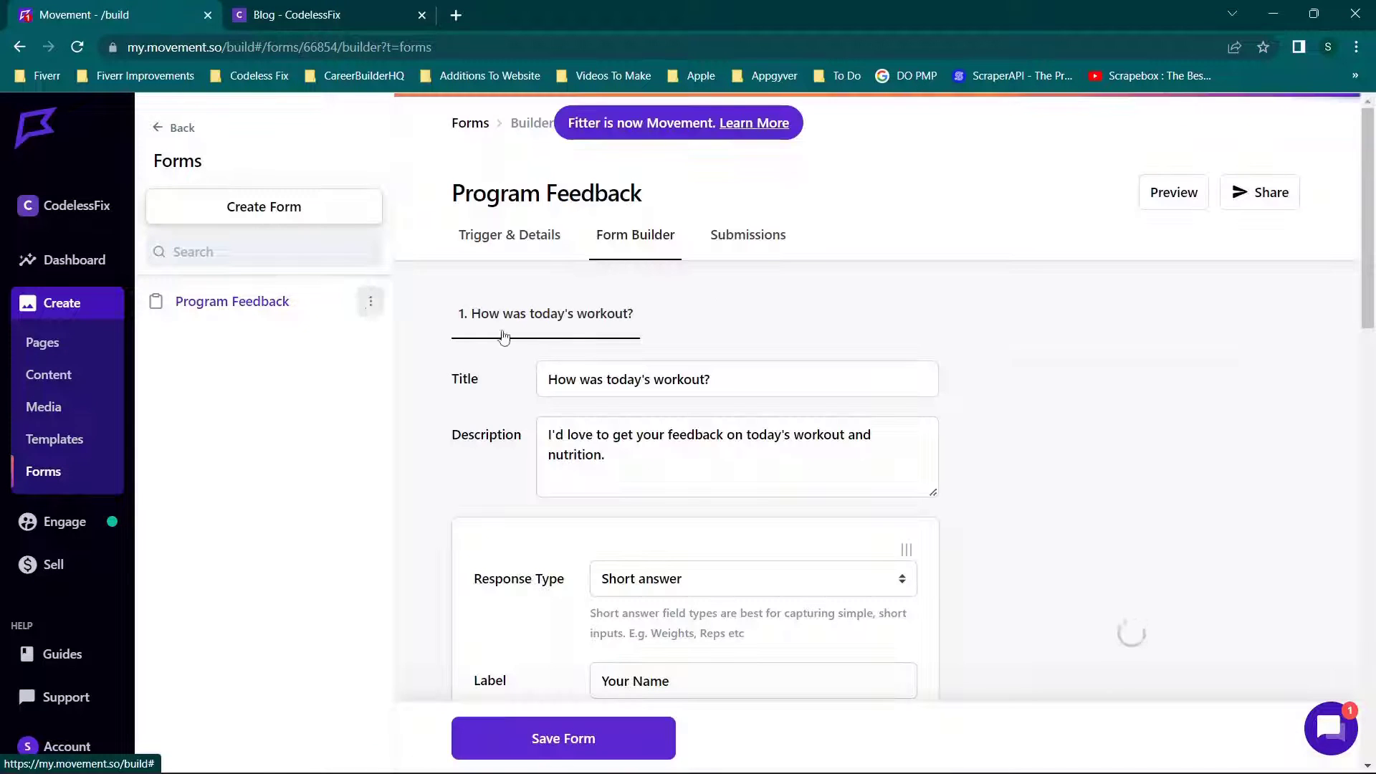
{"action": "scroll", "coordinate": [597, 356], "scroll_direction": "down", "scroll_amount": 5}
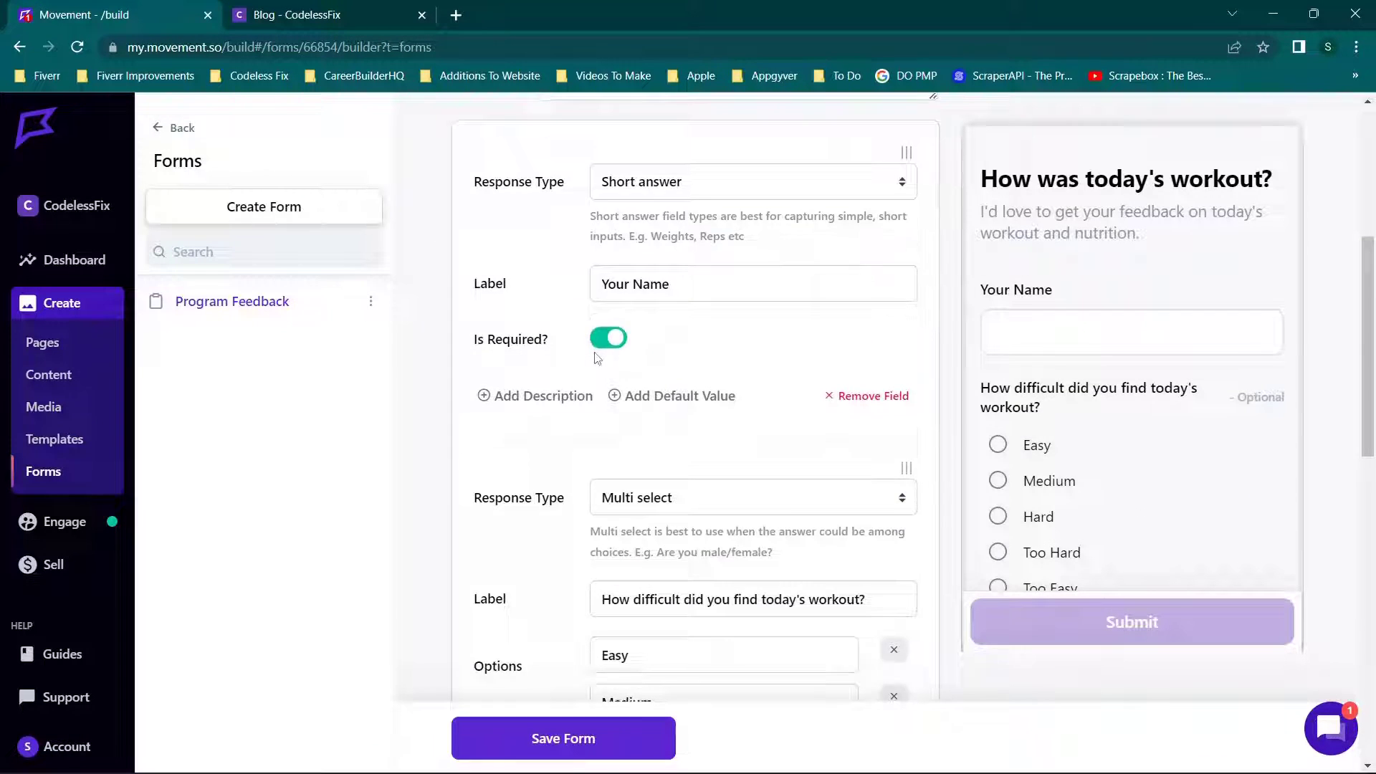
{"action": "scroll", "coordinate": [596, 356], "scroll_direction": "down", "scroll_amount": 12}
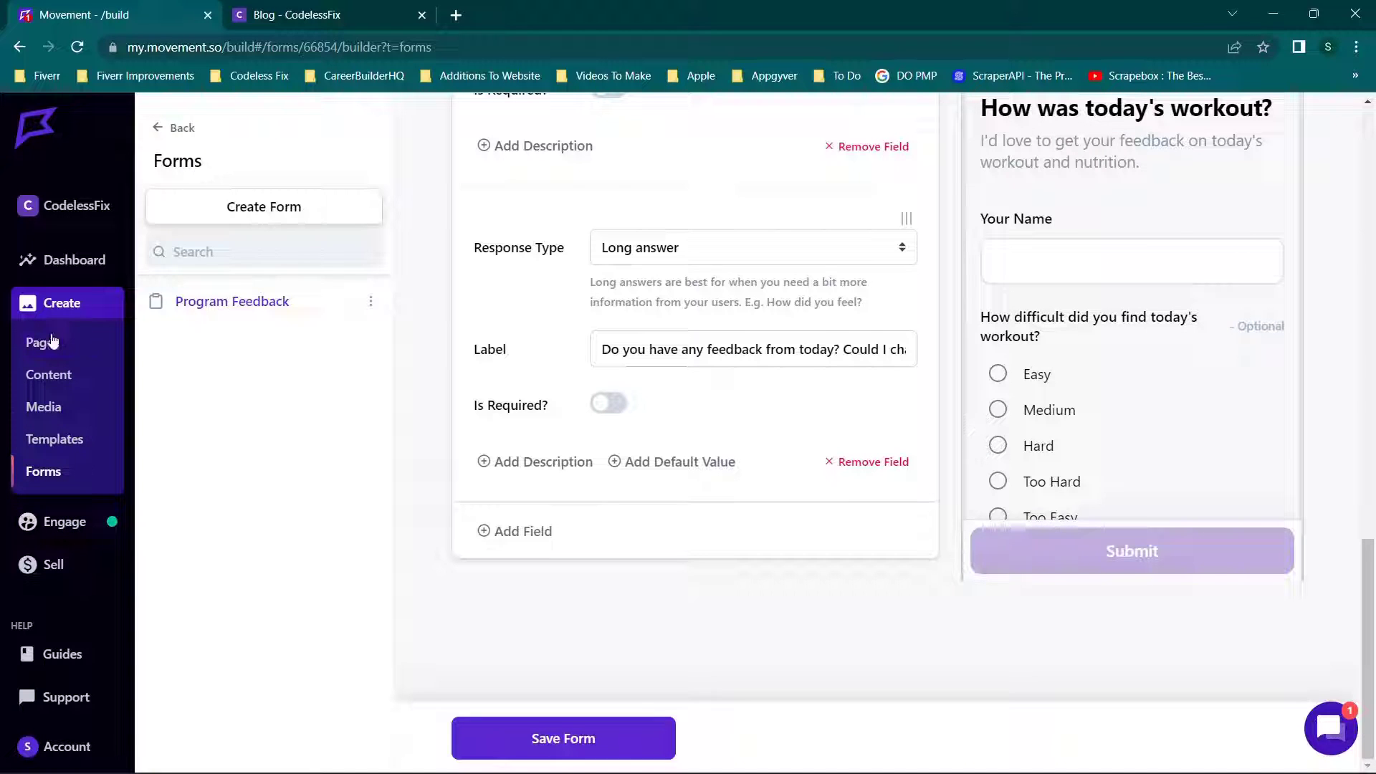
- Reopen the Home page, select the content carousel under Here are Leg Workouts and list the available articles for adding to it
{"action": "left_click", "coordinate": [49, 343]}
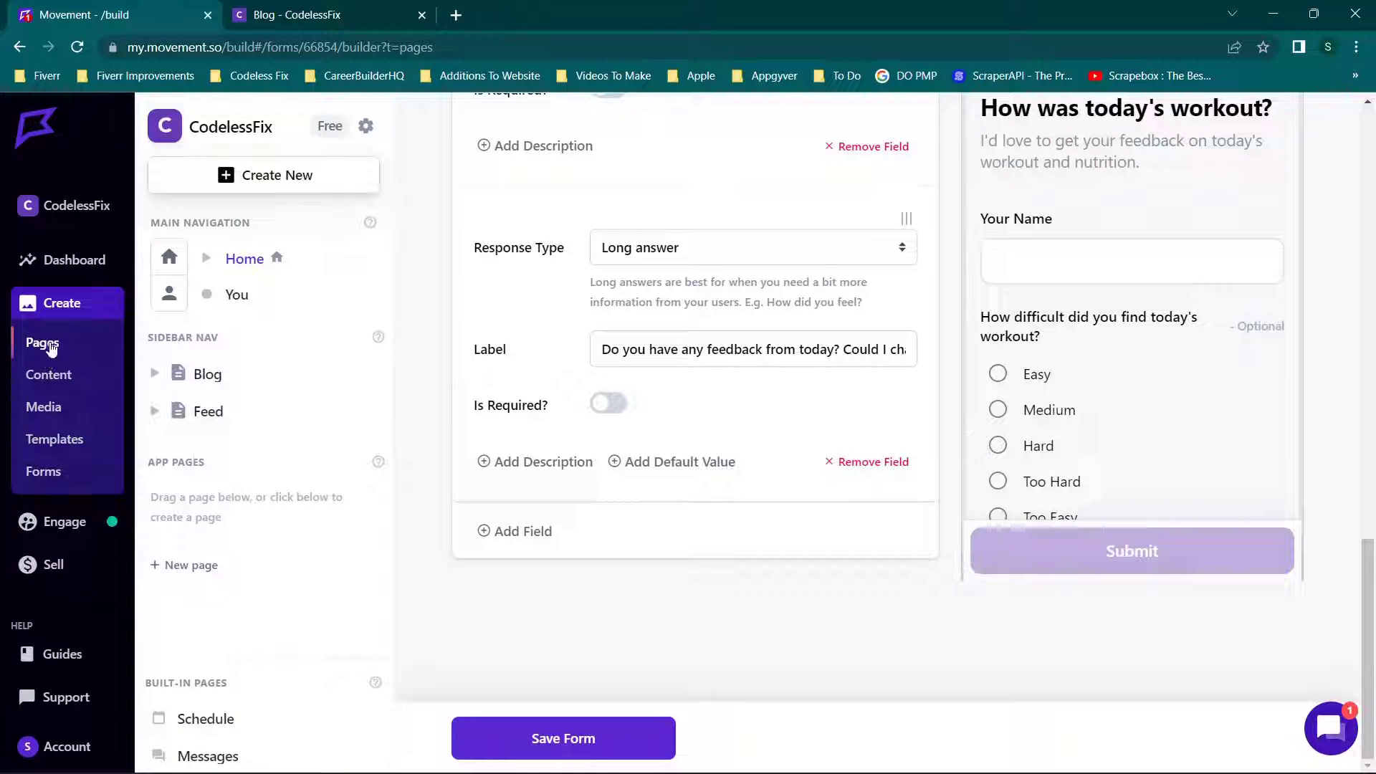
{"action": "left_click", "coordinate": [251, 260]}
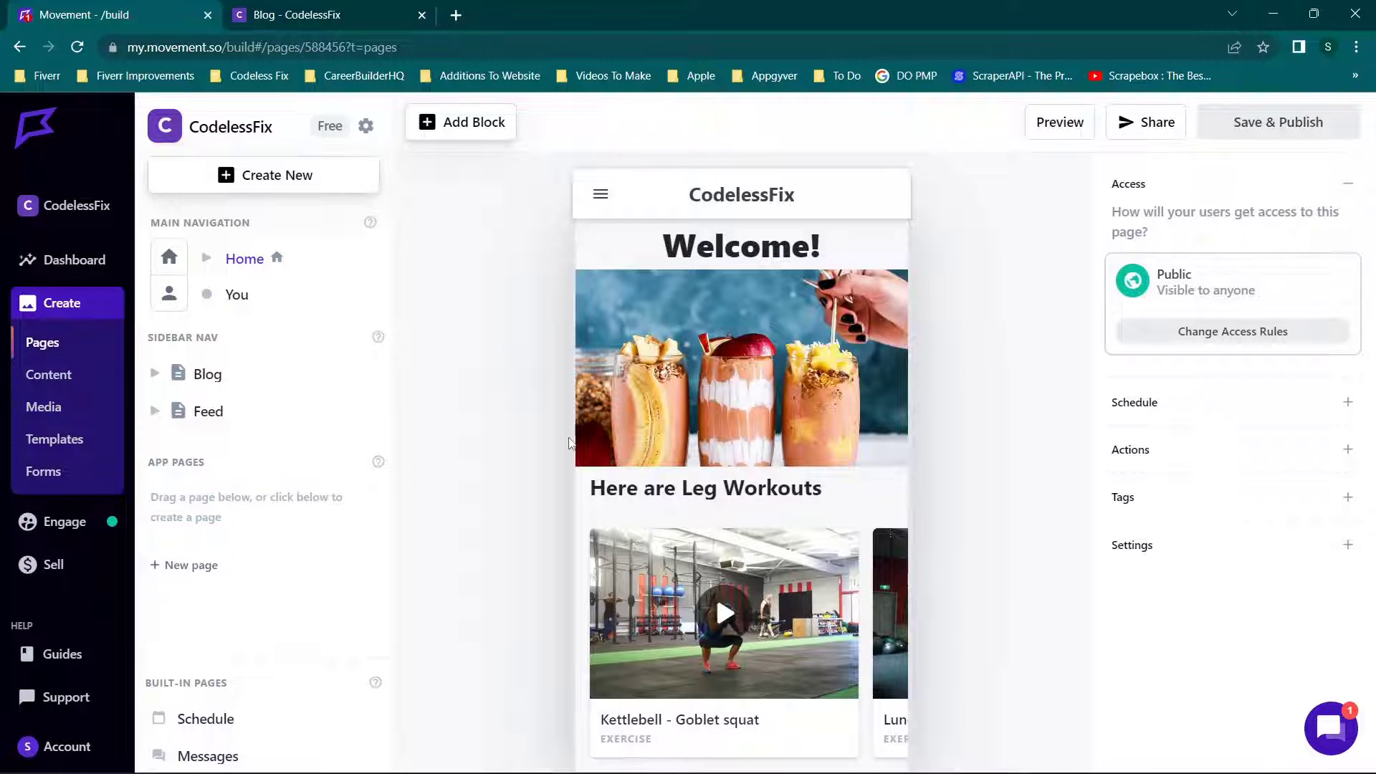
{"action": "left_click", "coordinate": [704, 575]}
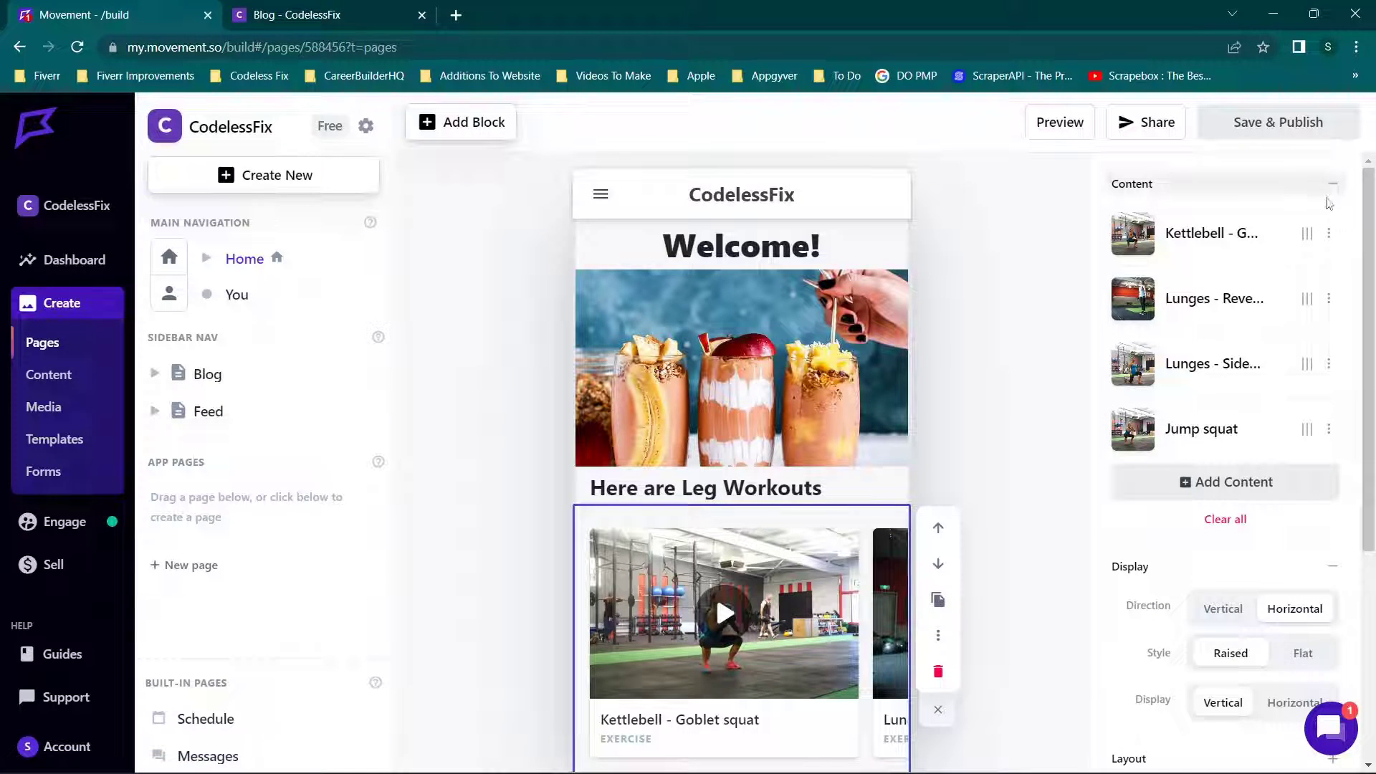
{"action": "left_click", "coordinate": [1234, 480]}
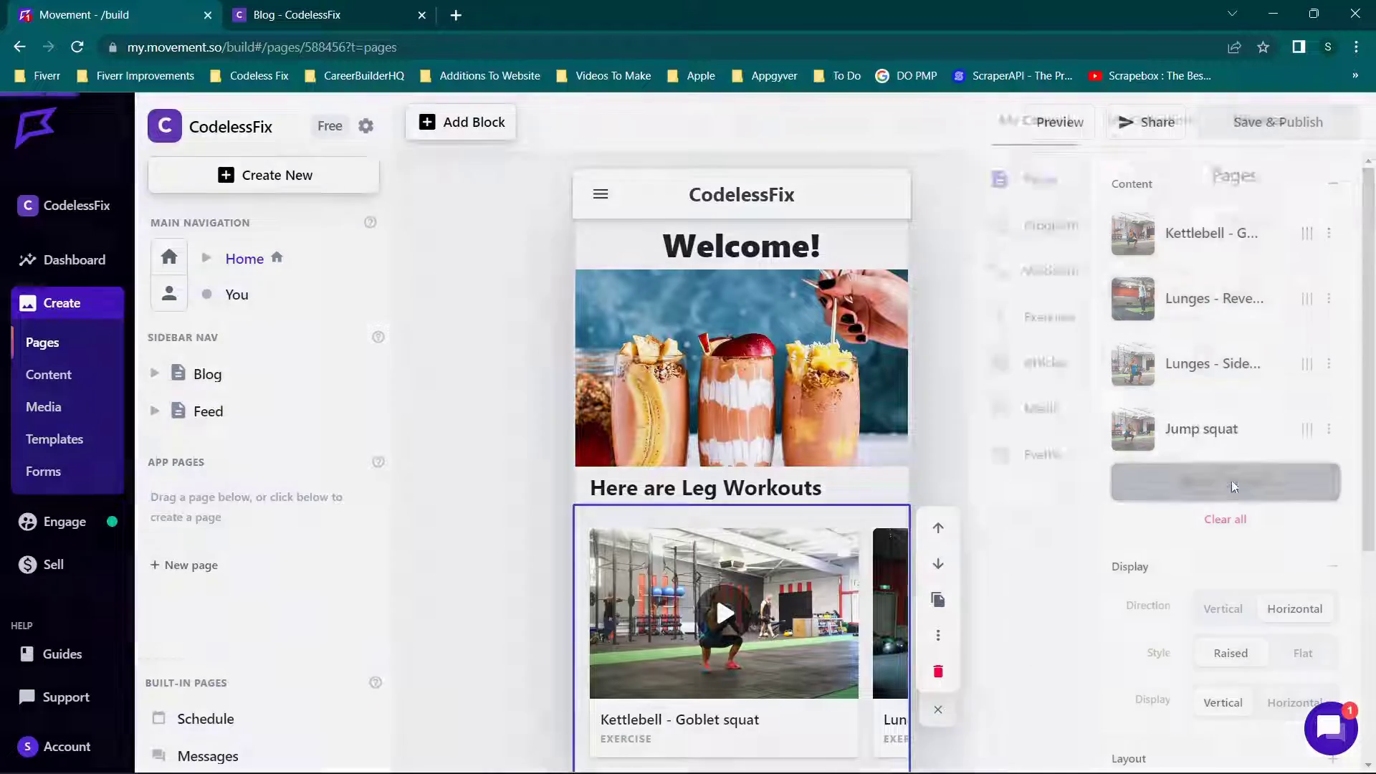
{"action": "left_click", "coordinate": [663, 126]}
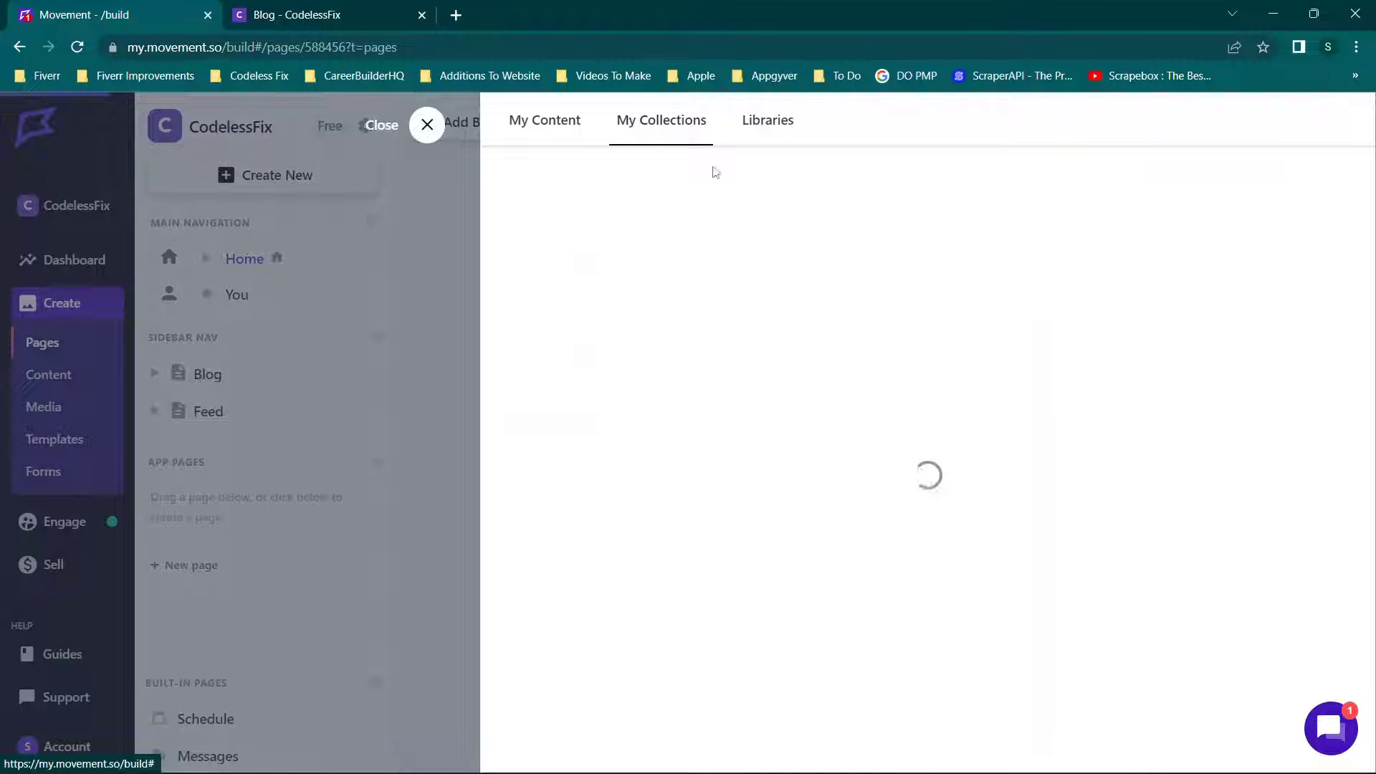
{"action": "left_click", "coordinate": [519, 123]}
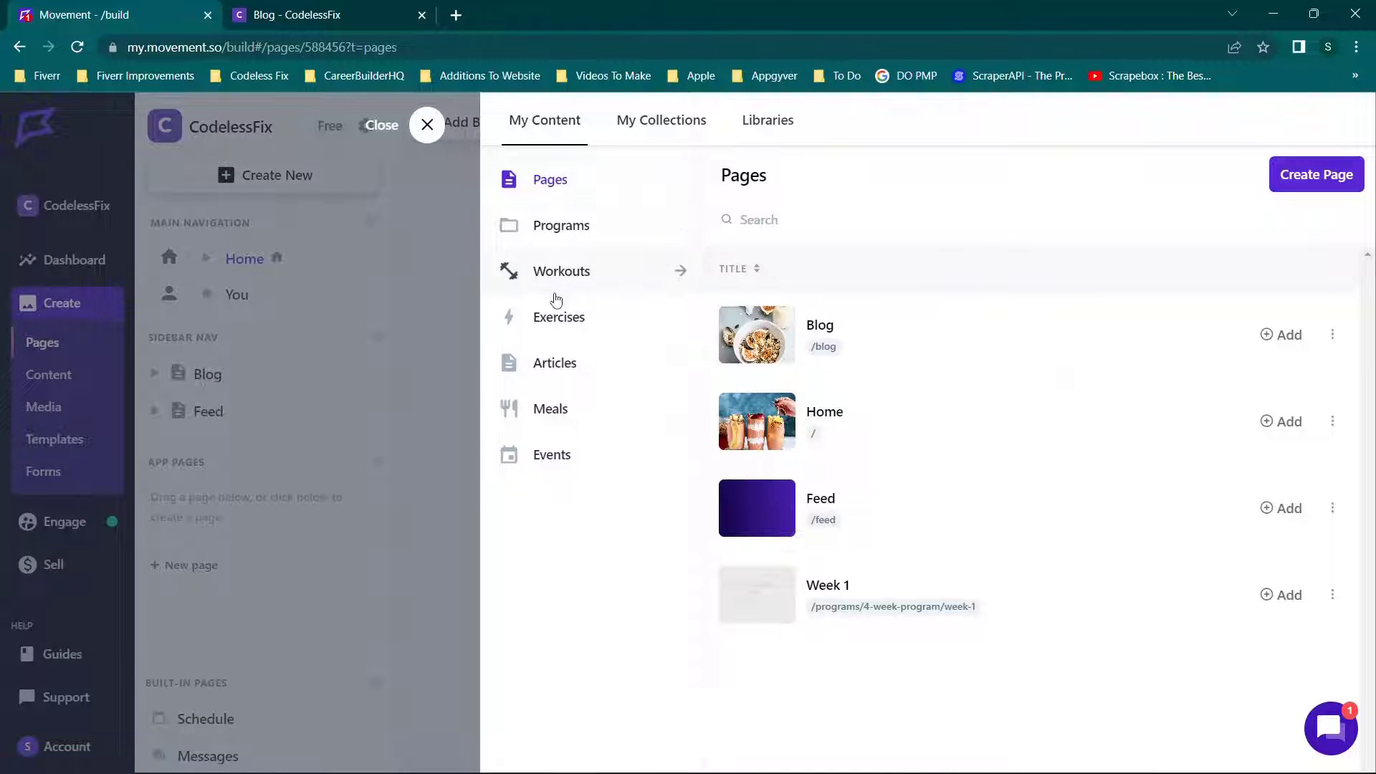
{"action": "left_click", "coordinate": [548, 362]}
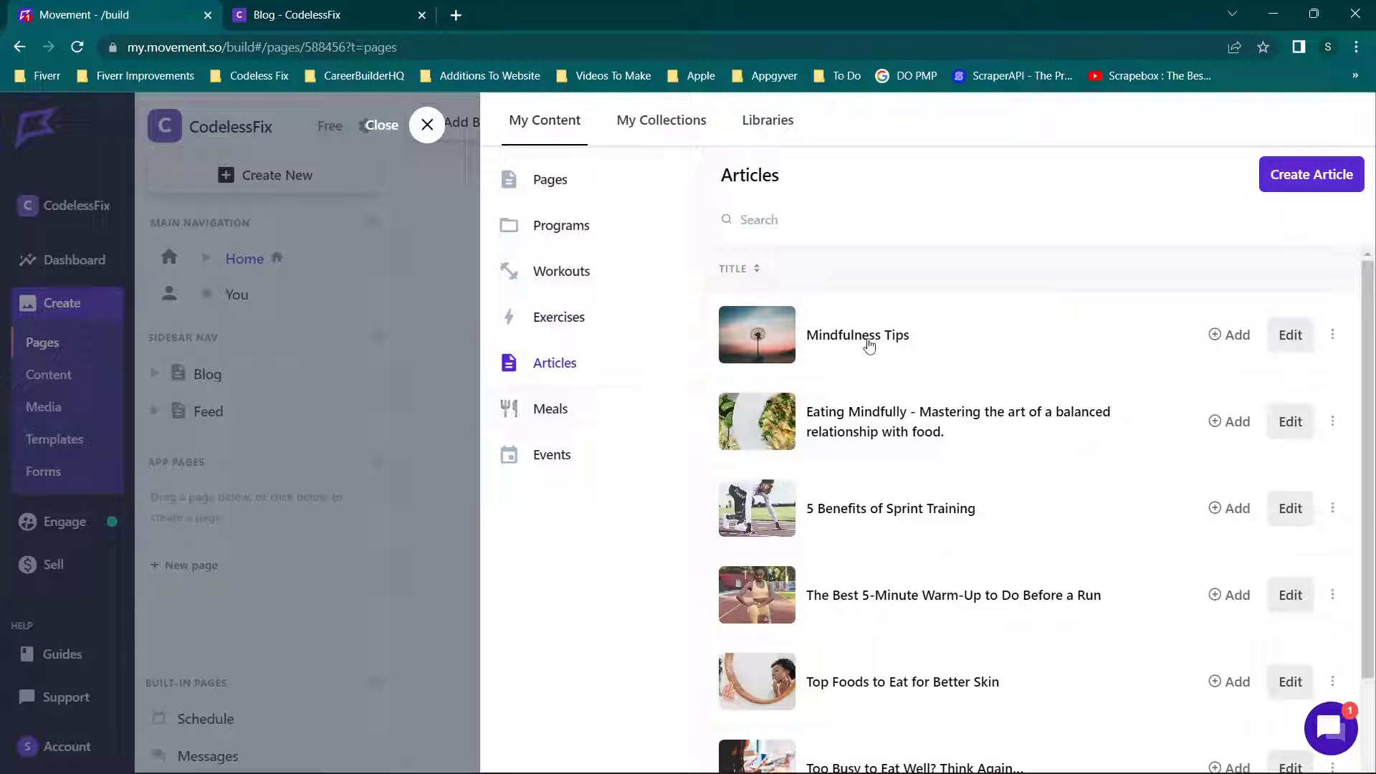
- Add the articles Mindfulness Tips, Eating Mindfully, 5 Benefits of Sprint Training and The Best 5-Minute Warm-Up to Do Before a Run
{"action": "left_click", "coordinate": [1231, 335]}
{"action": "left_click", "coordinate": [1229, 422]}
{"action": "left_click", "coordinate": [1230, 509]}
{"action": "left_click", "coordinate": [1233, 596]}
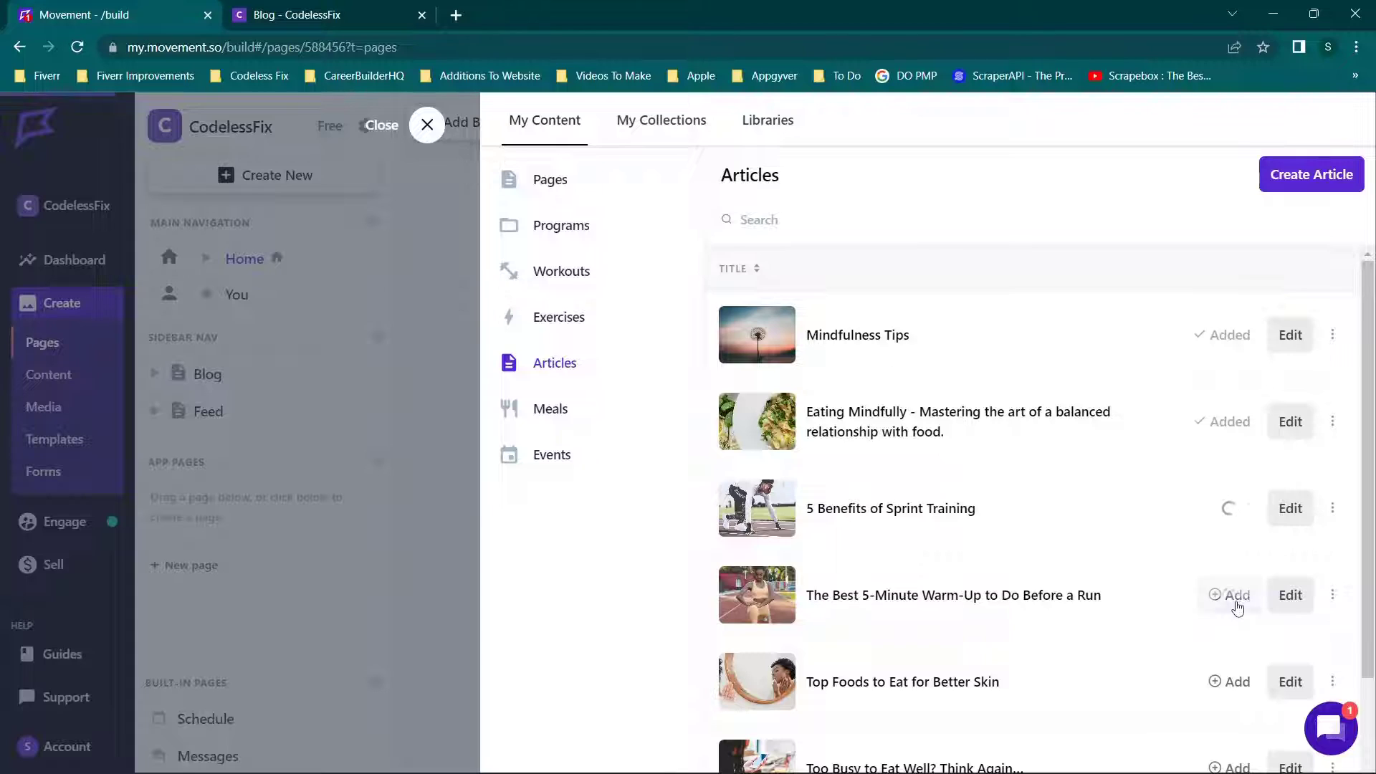
{"action": "left_click", "coordinate": [1307, 176]}
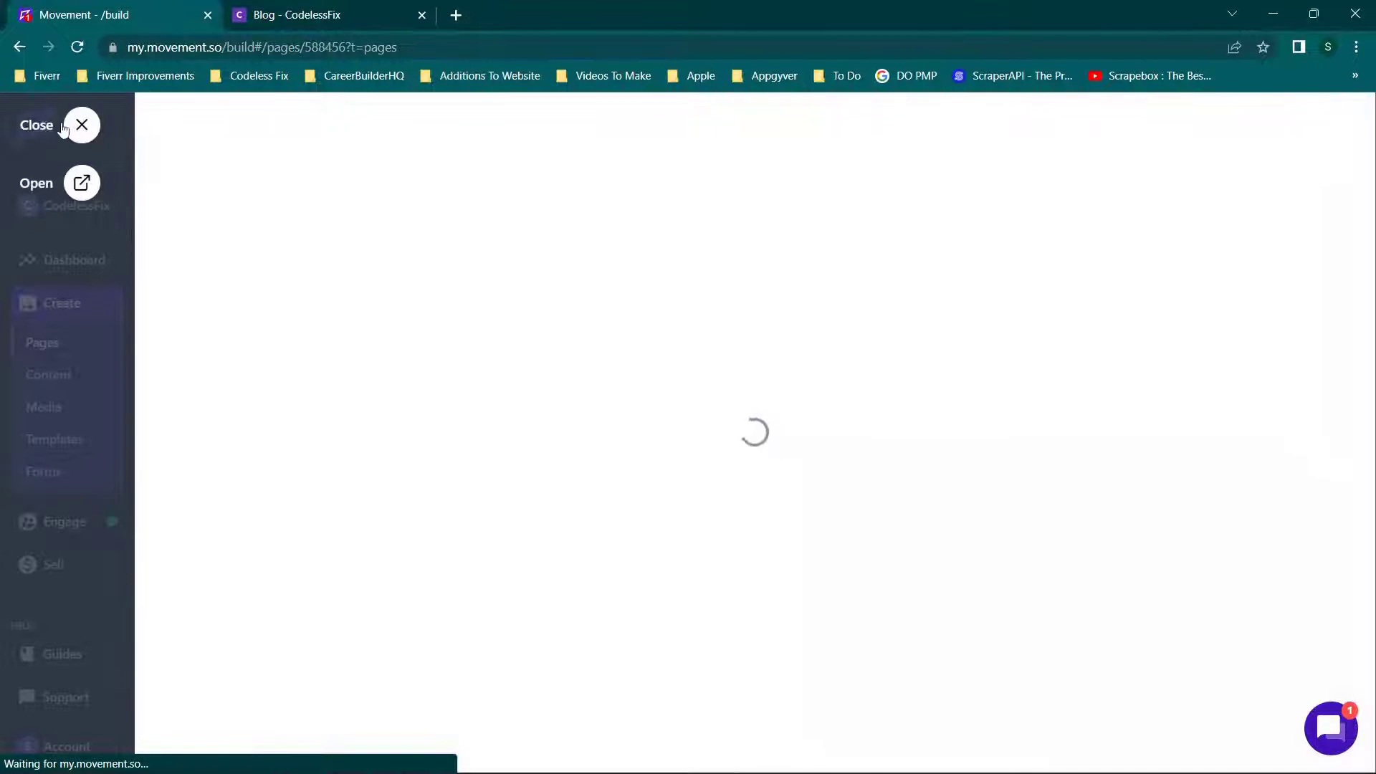
{"action": "left_click", "coordinate": [82, 125]}
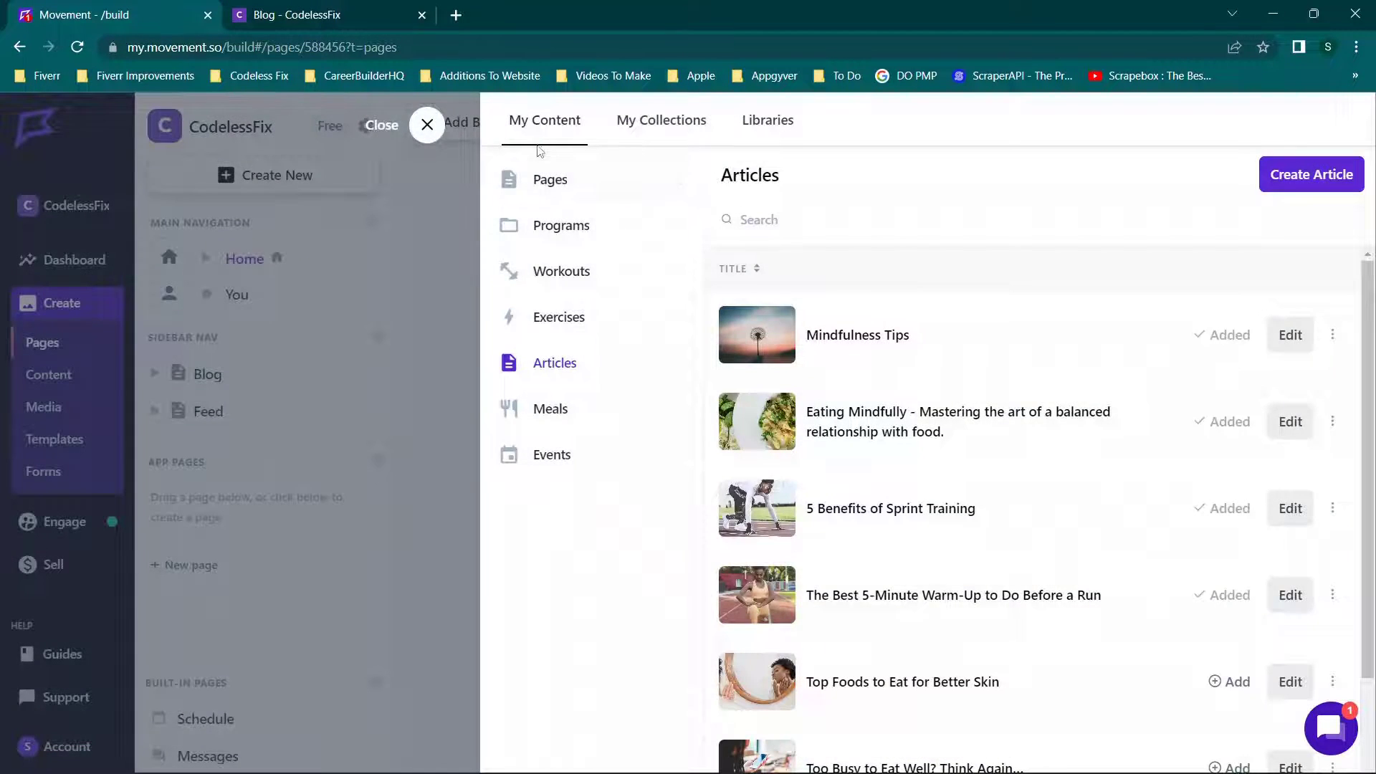
- Close the content picker, then save and publish the Home page with its extended carousel
{"action": "left_click", "coordinate": [428, 126]}
{"action": "scroll", "coordinate": [741, 323], "scroll_direction": "down", "scroll_amount": 2}
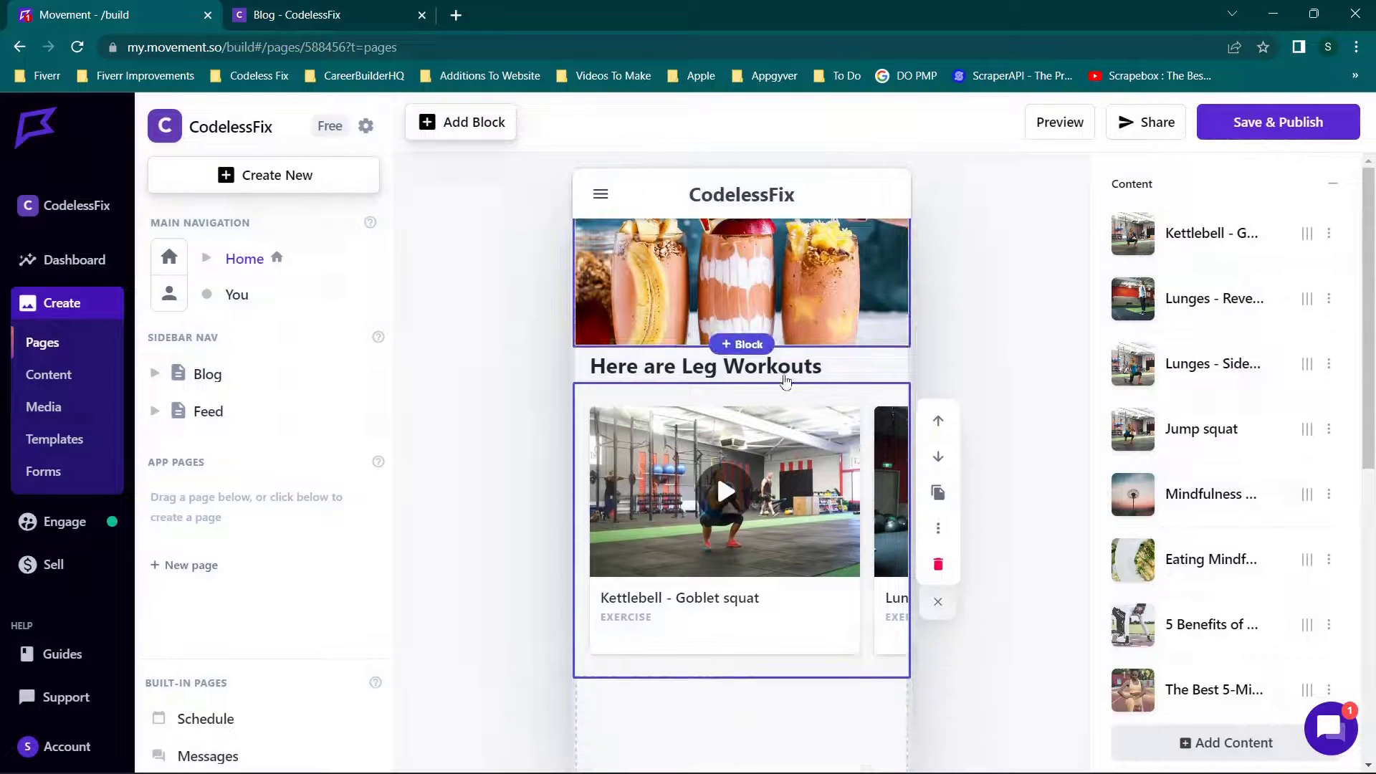
{"action": "left_click", "coordinate": [1278, 122]}
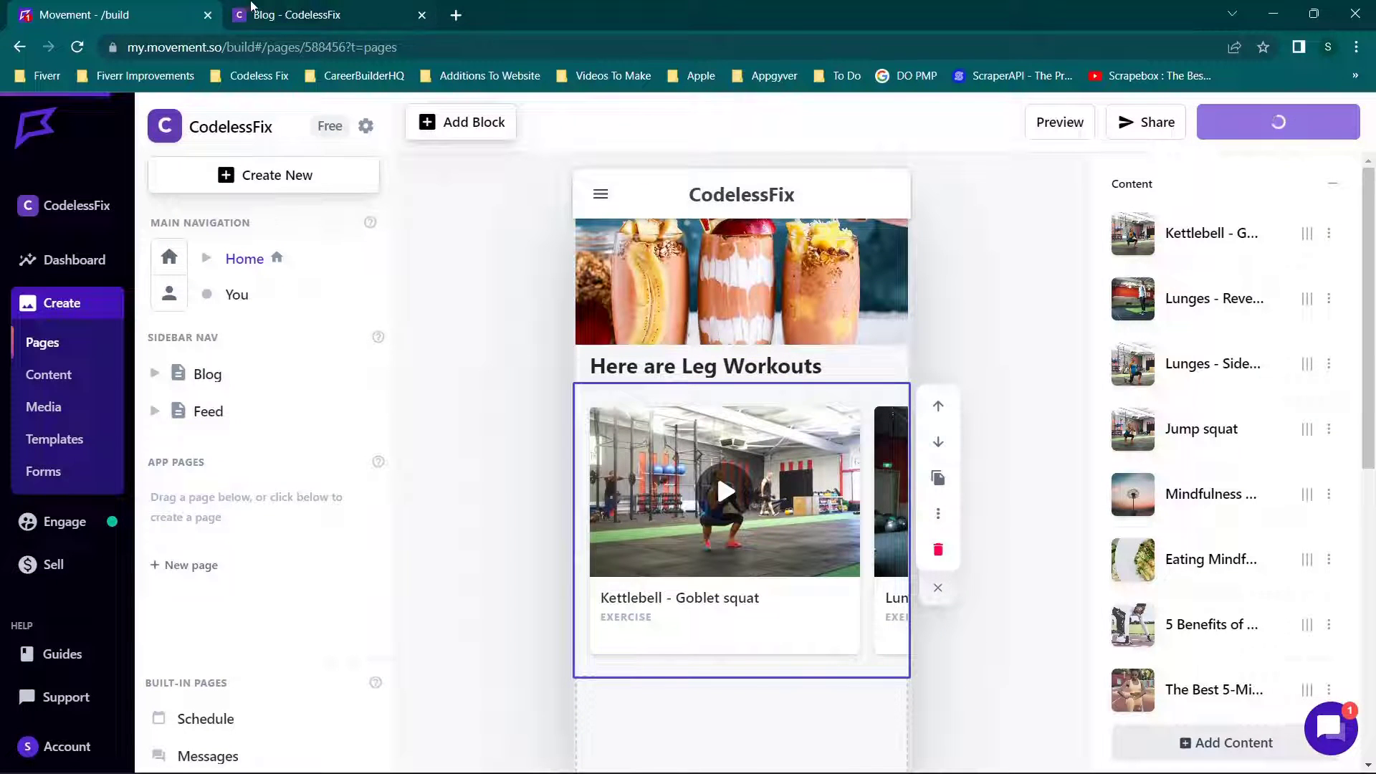
- Switch to the published app, reload it and check the Home page's carousel for the added articles
{"action": "left_click", "coordinate": [282, 13]}
{"action": "scroll", "coordinate": [465, 301], "scroll_direction": "up", "scroll_amount": 5}
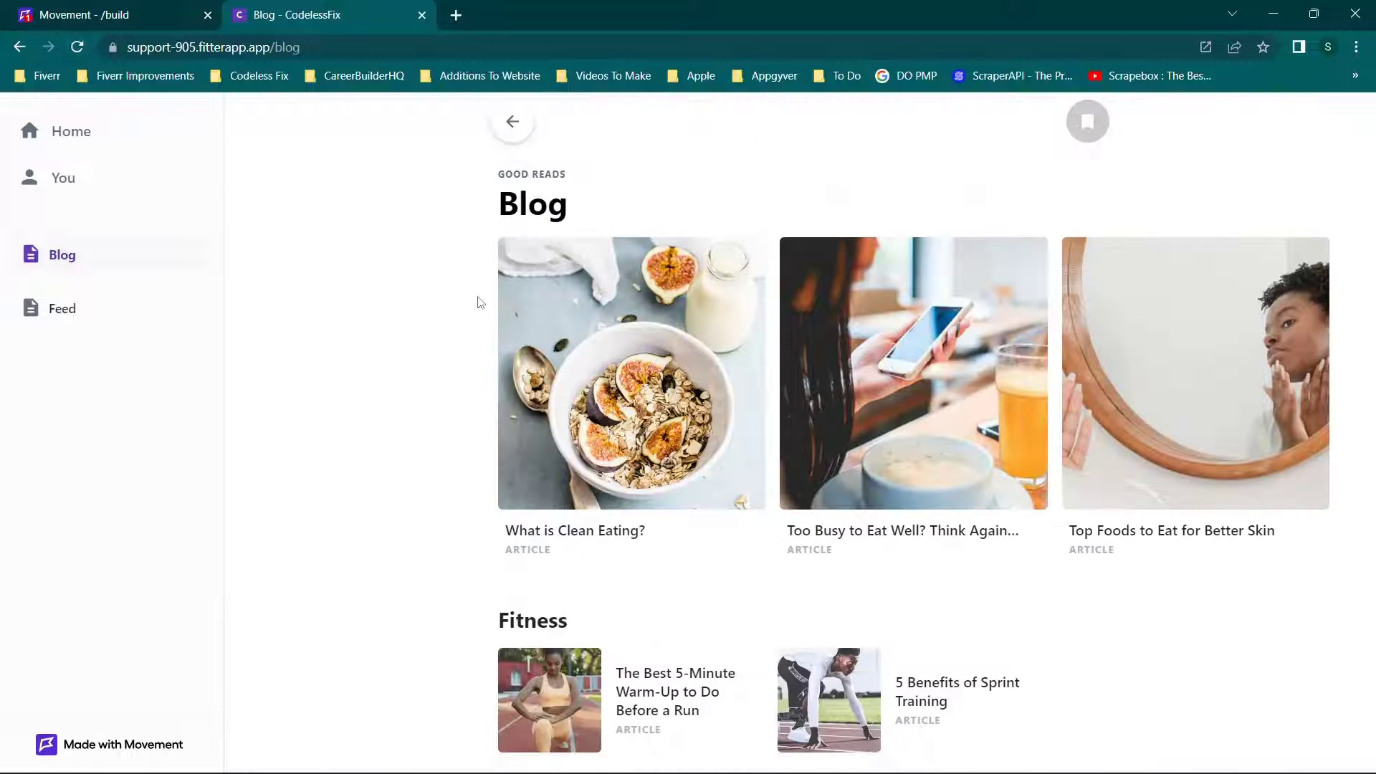
{"action": "left_click", "coordinate": [77, 47]}
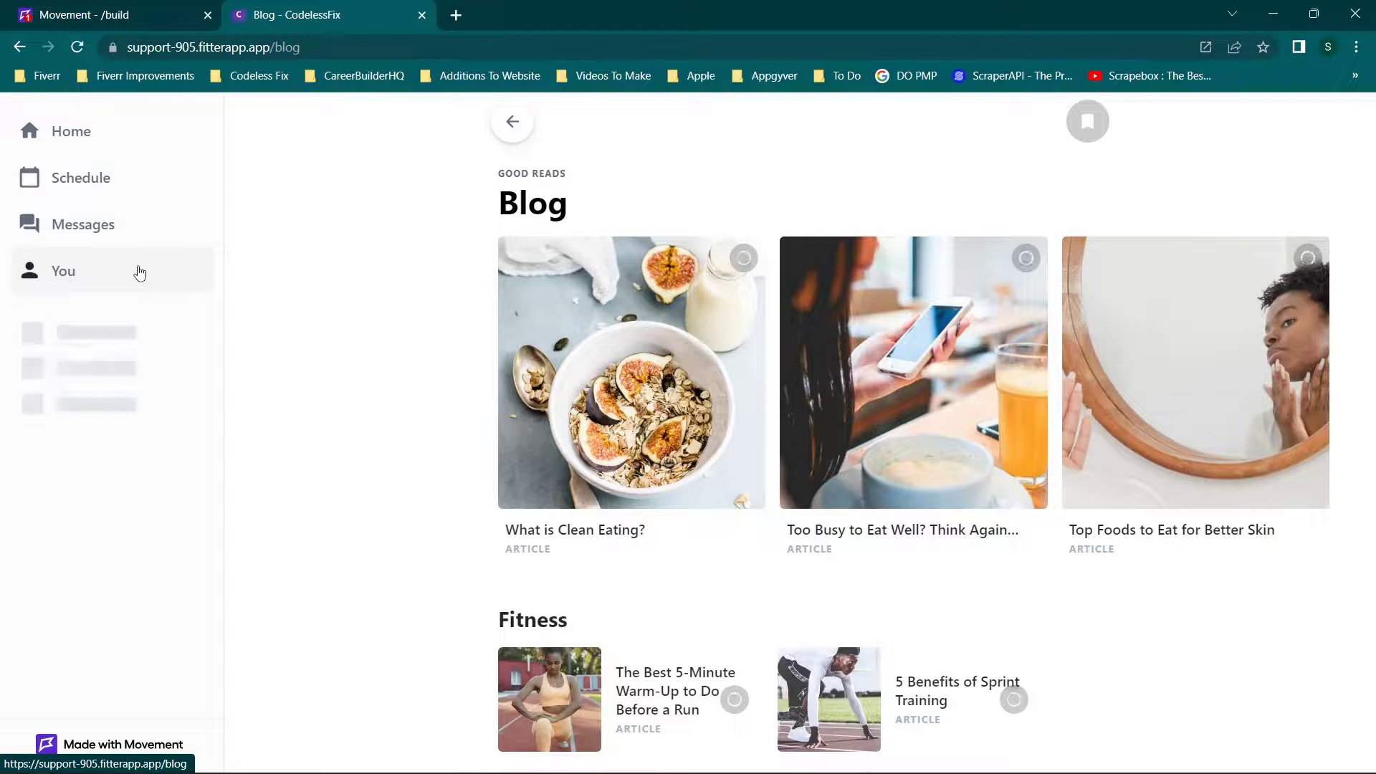
{"action": "left_click", "coordinate": [64, 132]}
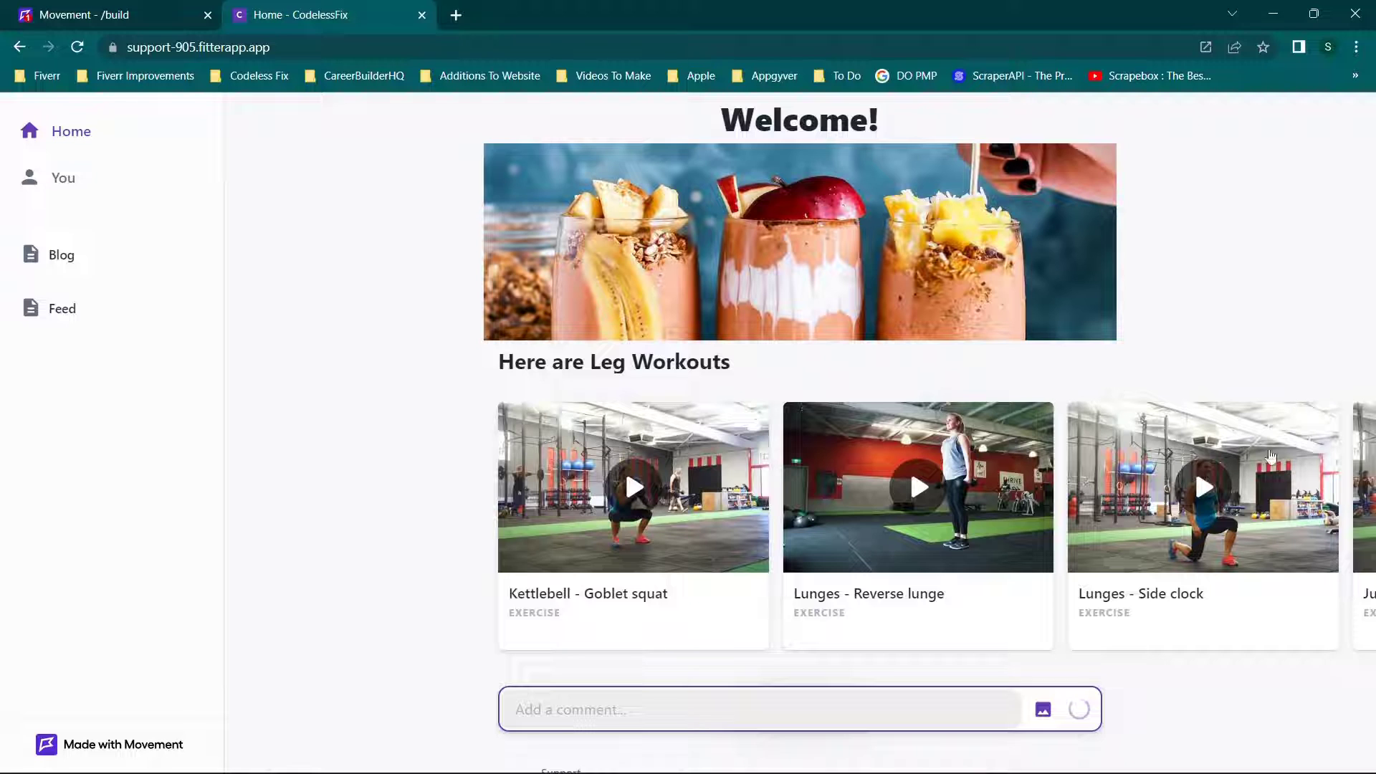
{"action": "scroll", "coordinate": [1349, 453], "scroll_direction": "right", "scroll_amount": 5}
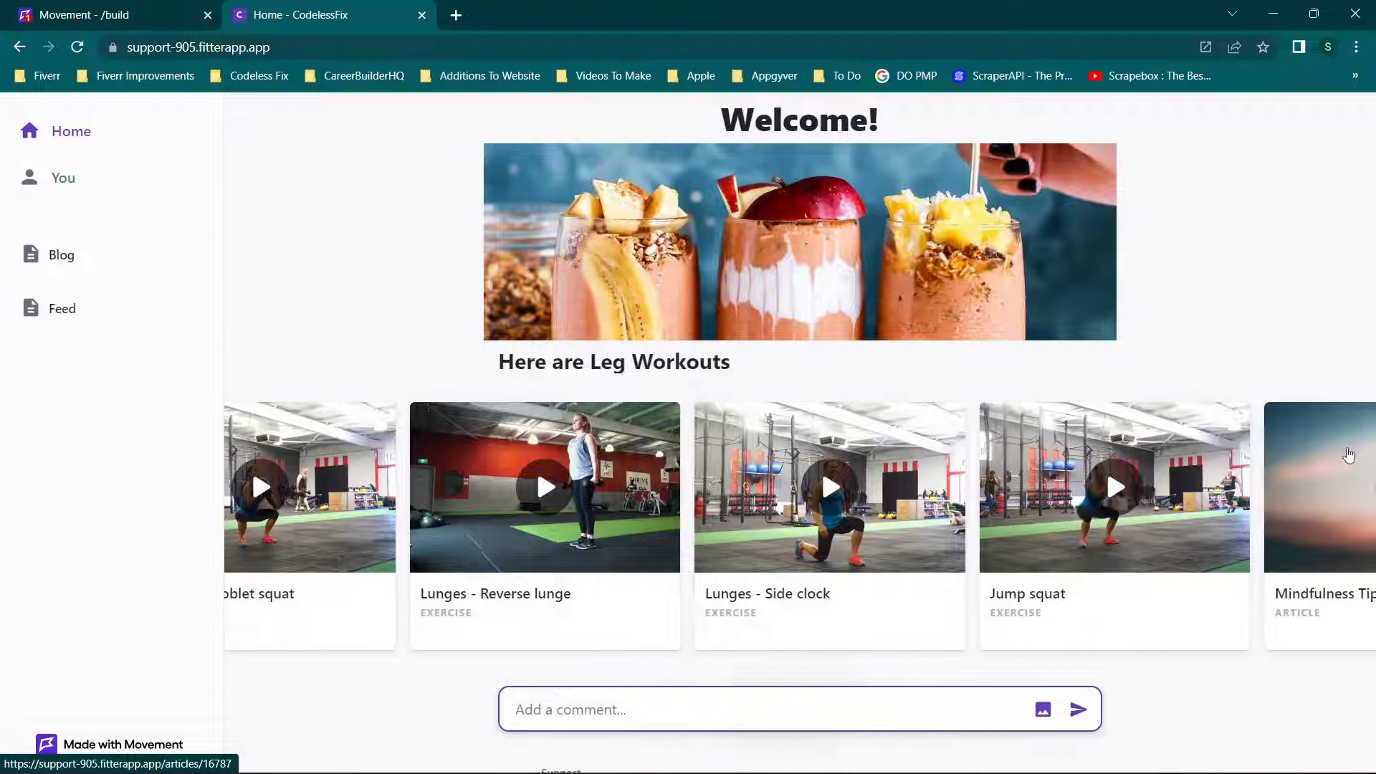
{"action": "scroll", "coordinate": [1225, 455], "scroll_direction": "right", "scroll_amount": 5}
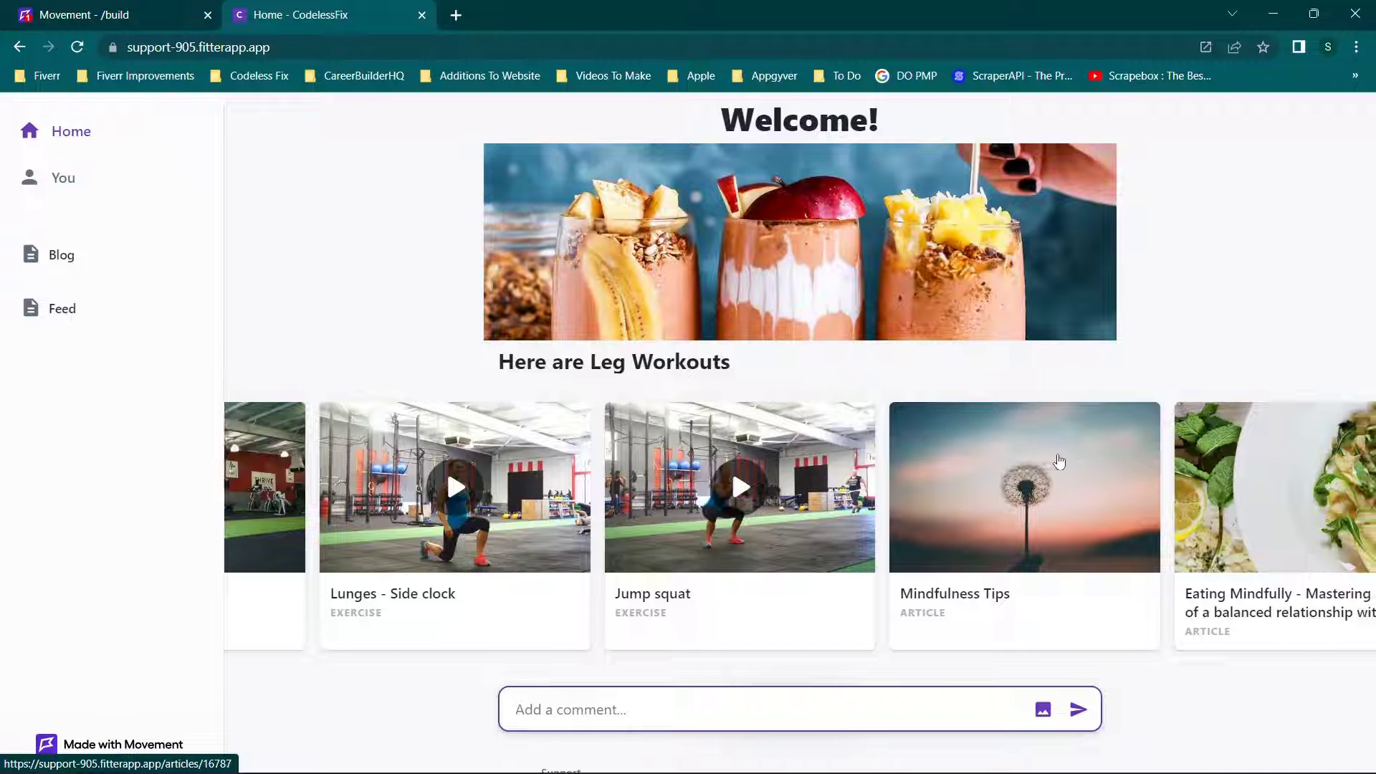
{"action": "scroll", "coordinate": [1059, 462], "scroll_direction": "right", "scroll_amount": 3}
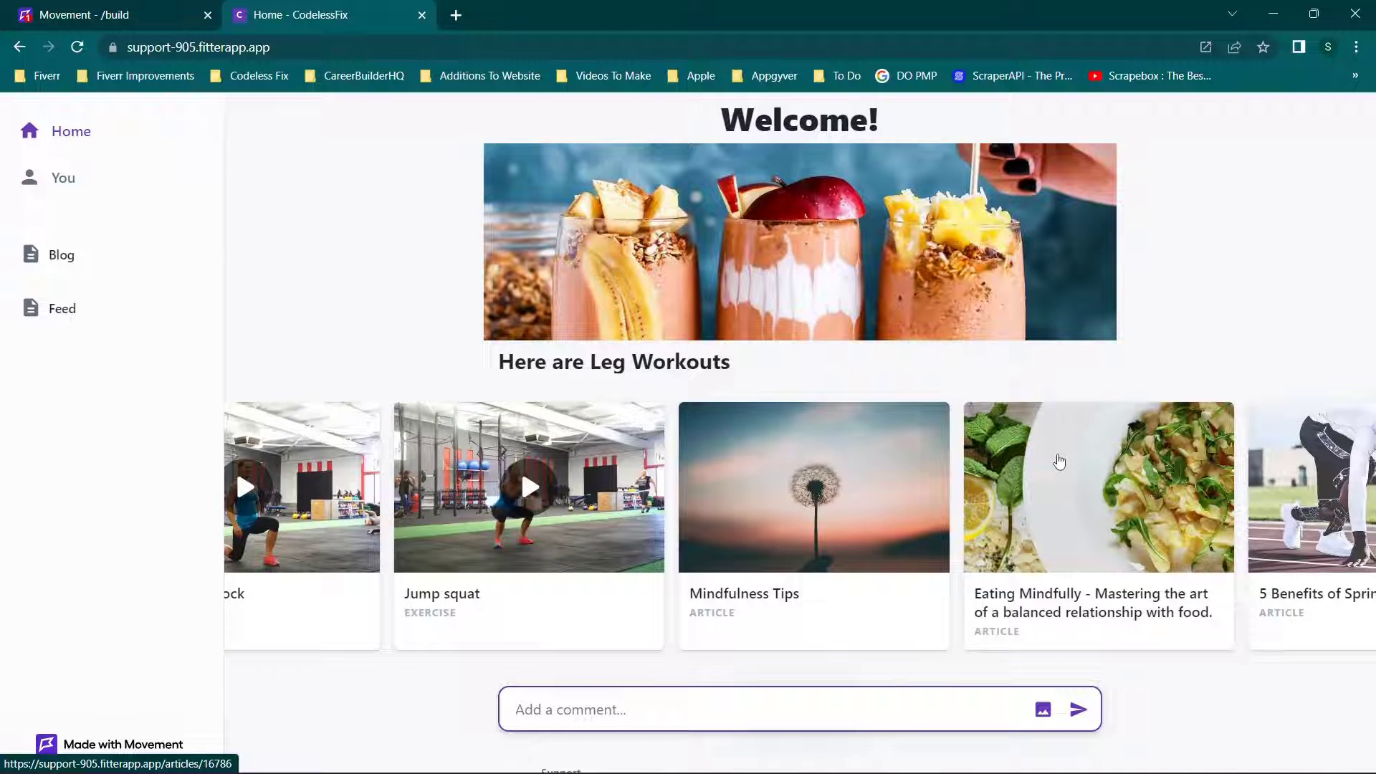
{"action": "scroll", "coordinate": [1059, 462], "scroll_direction": "down", "scroll_amount": 5}
{"action": "scroll", "coordinate": [1059, 462], "scroll_direction": "up", "scroll_amount": 5}
- Open the Eating Mindfully article from the carousel, look through its full text and return to the Home page
{"action": "left_click", "coordinate": [1075, 485]}
{"action": "scroll", "coordinate": [734, 352], "scroll_direction": "down", "scroll_amount": 15}
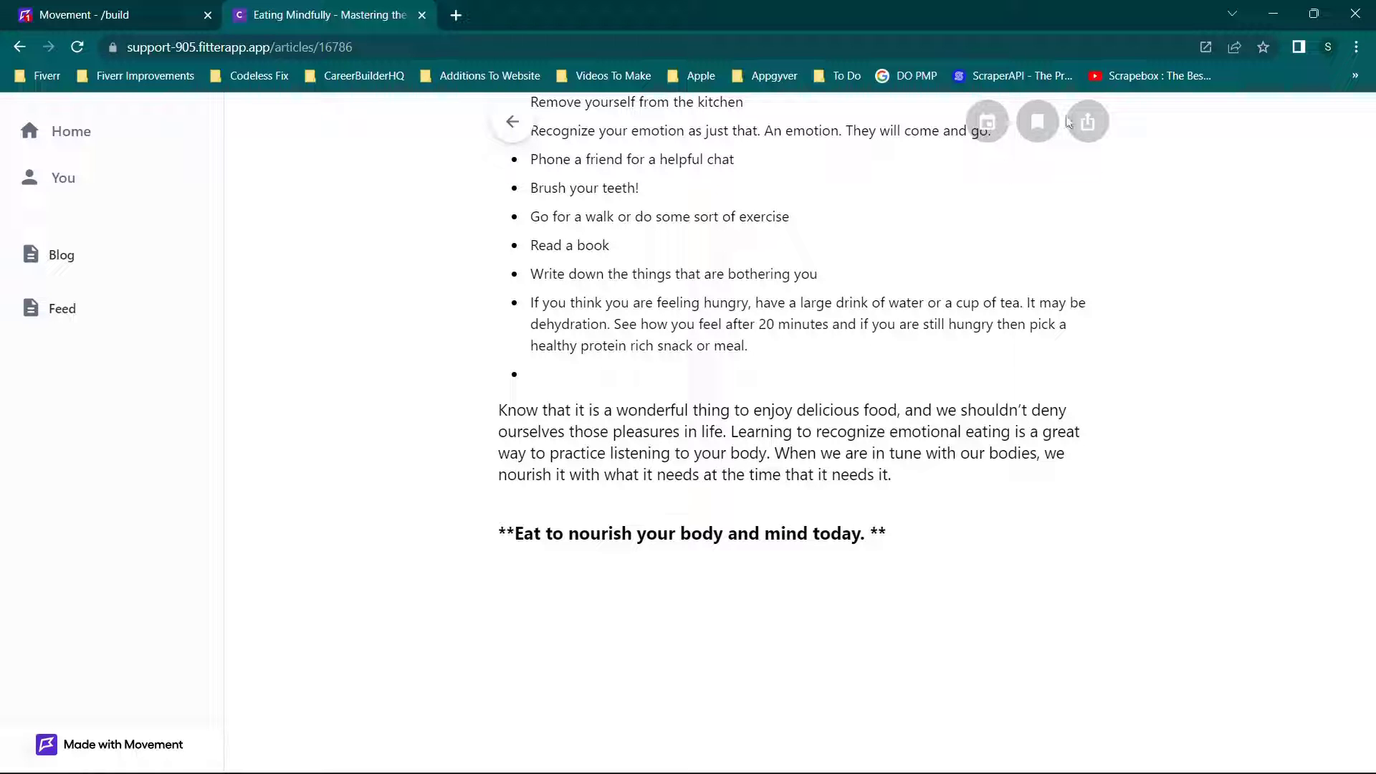
{"action": "scroll", "coordinate": [734, 250], "scroll_direction": "up", "scroll_amount": 15}
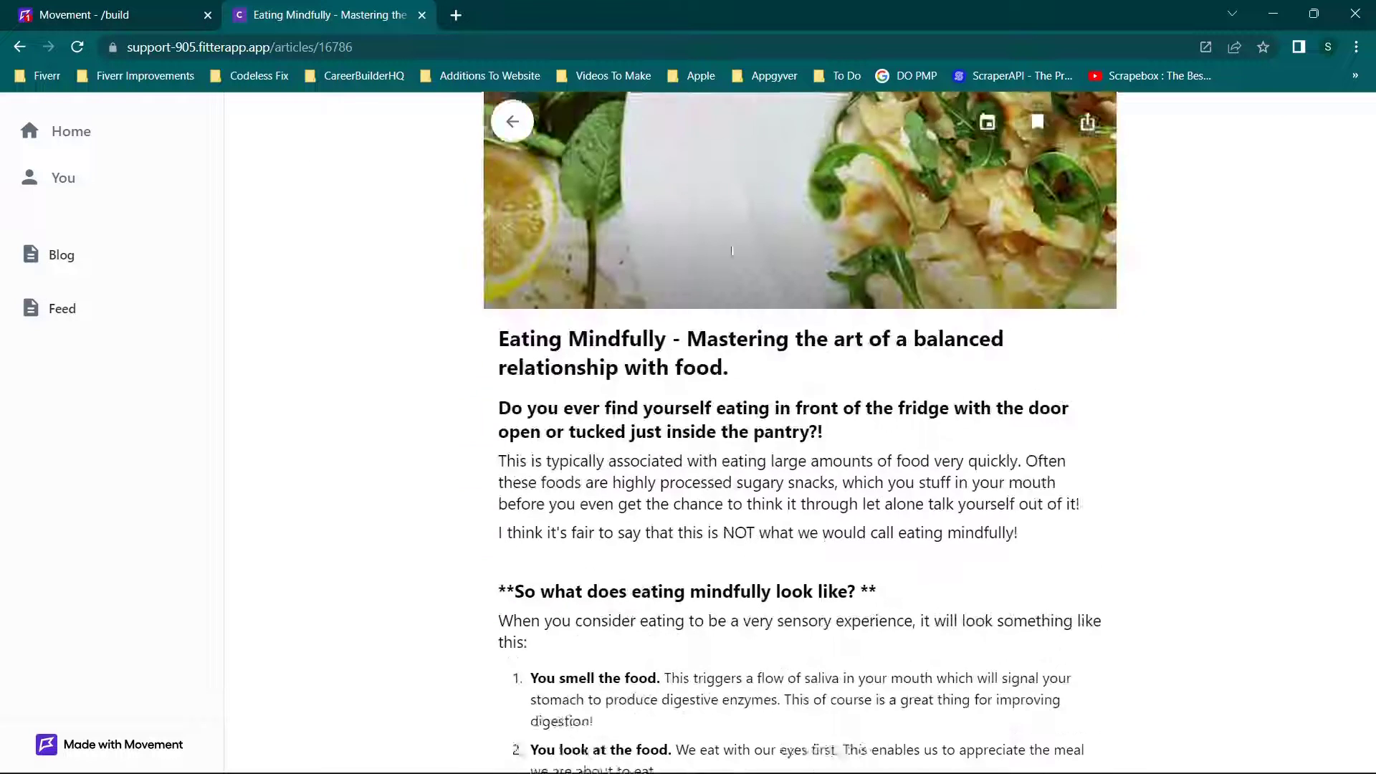
{"action": "left_click", "coordinate": [71, 131]}
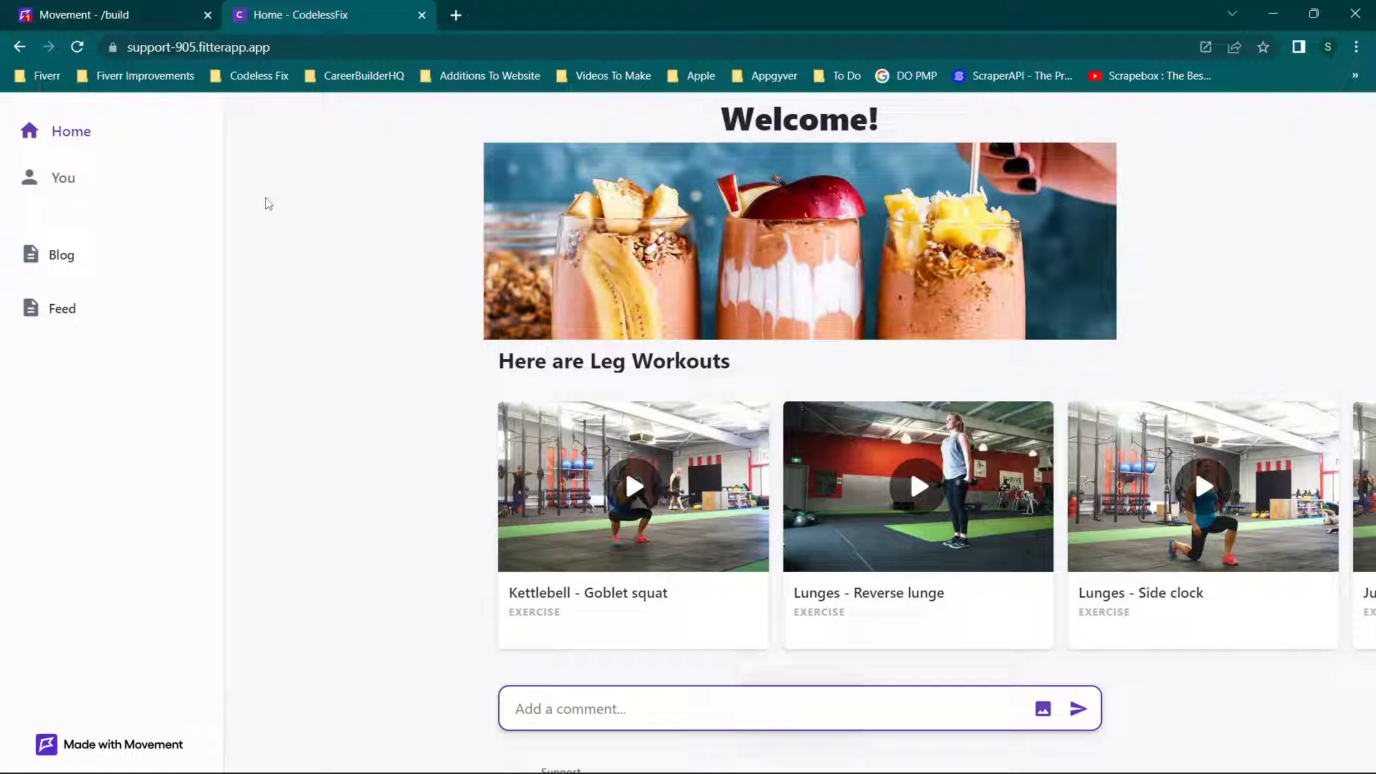
- Compare the builder with the published Home page, checking its carousel, comments and eBook Download section, and return to the Movement builder
{"action": "left_click", "coordinate": [132, 7]}
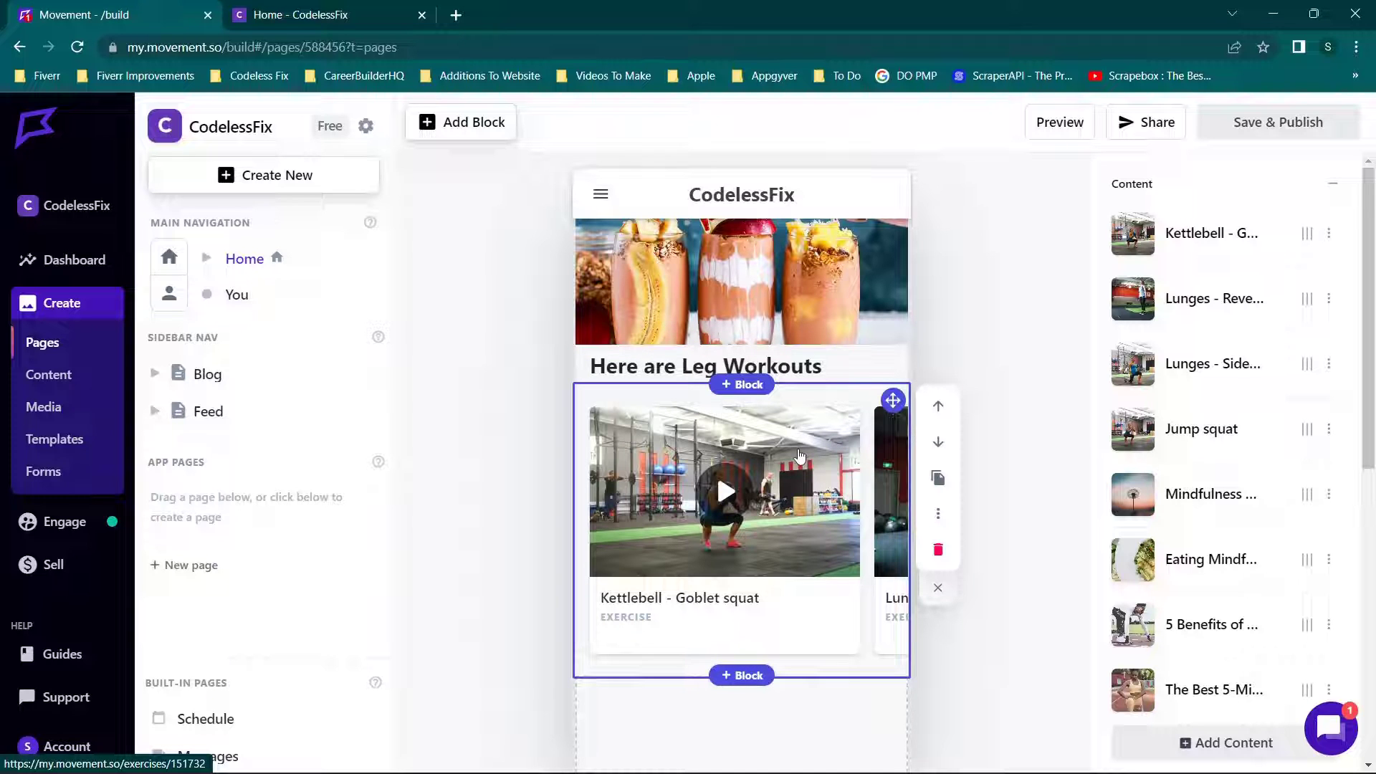
{"action": "left_click", "coordinate": [301, 15]}
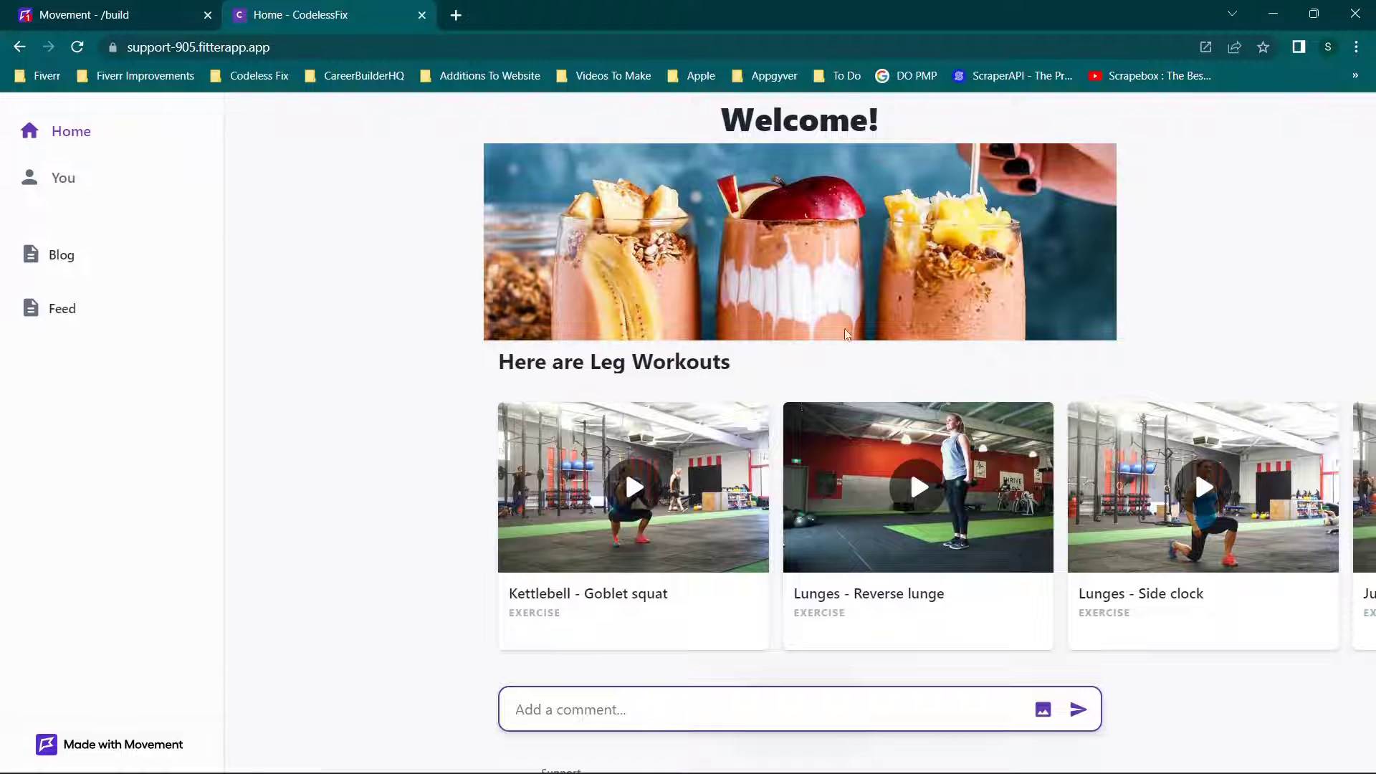
{"action": "scroll", "coordinate": [925, 333], "scroll_direction": "down", "scroll_amount": 1}
{"action": "scroll", "coordinate": [837, 395], "scroll_direction": "right", "scroll_amount": 5}
{"action": "scroll", "coordinate": [836, 395], "scroll_direction": "right", "scroll_amount": 10}
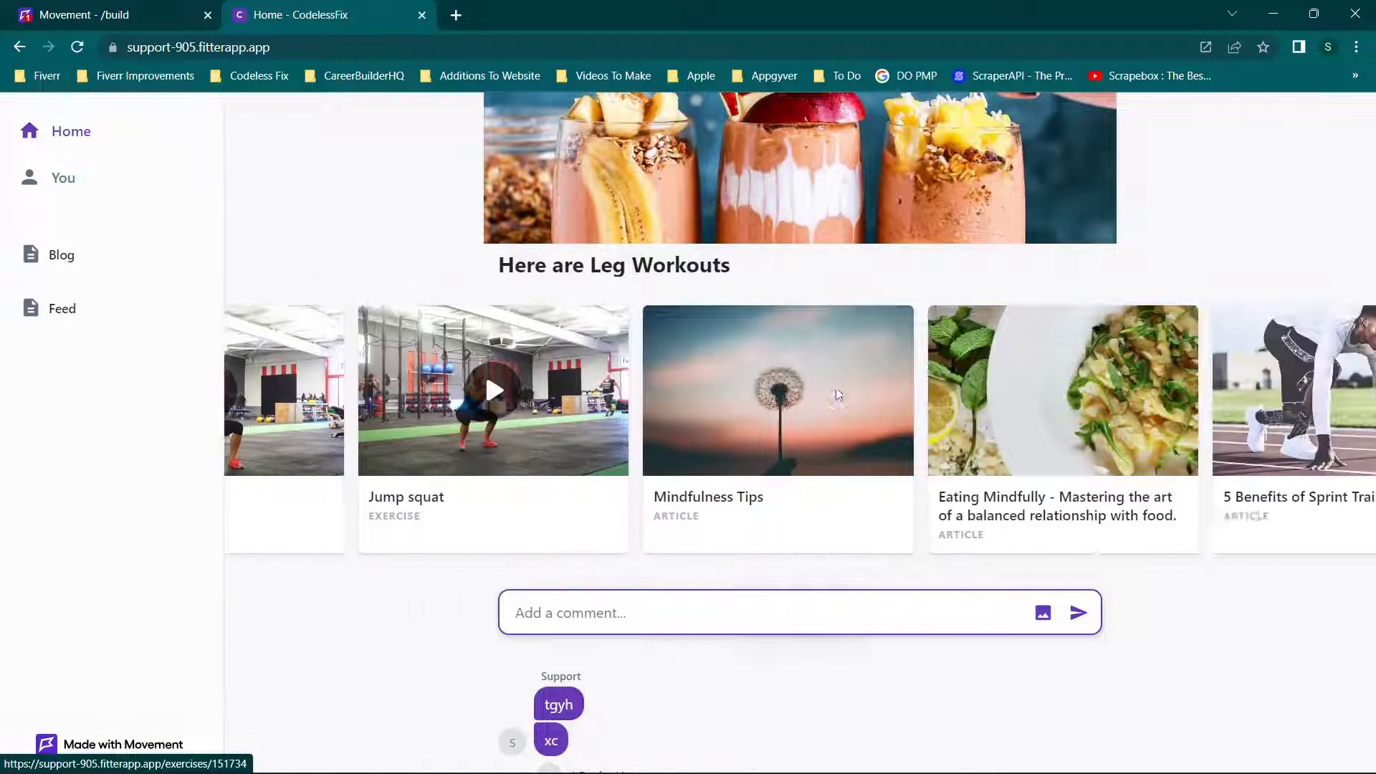
{"action": "scroll", "coordinate": [836, 395], "scroll_direction": "down", "scroll_amount": 7}
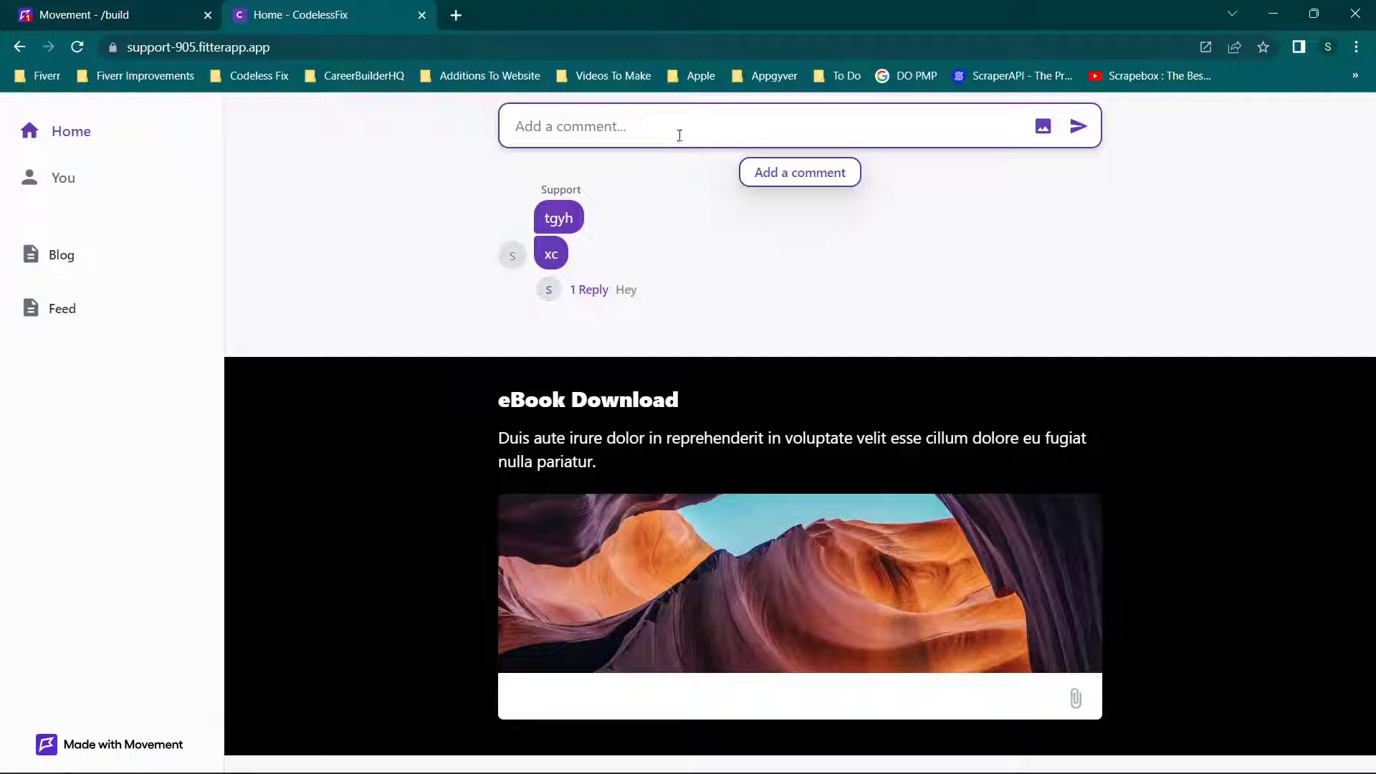
{"action": "scroll", "coordinate": [634, 320], "scroll_direction": "down", "scroll_amount": 2}
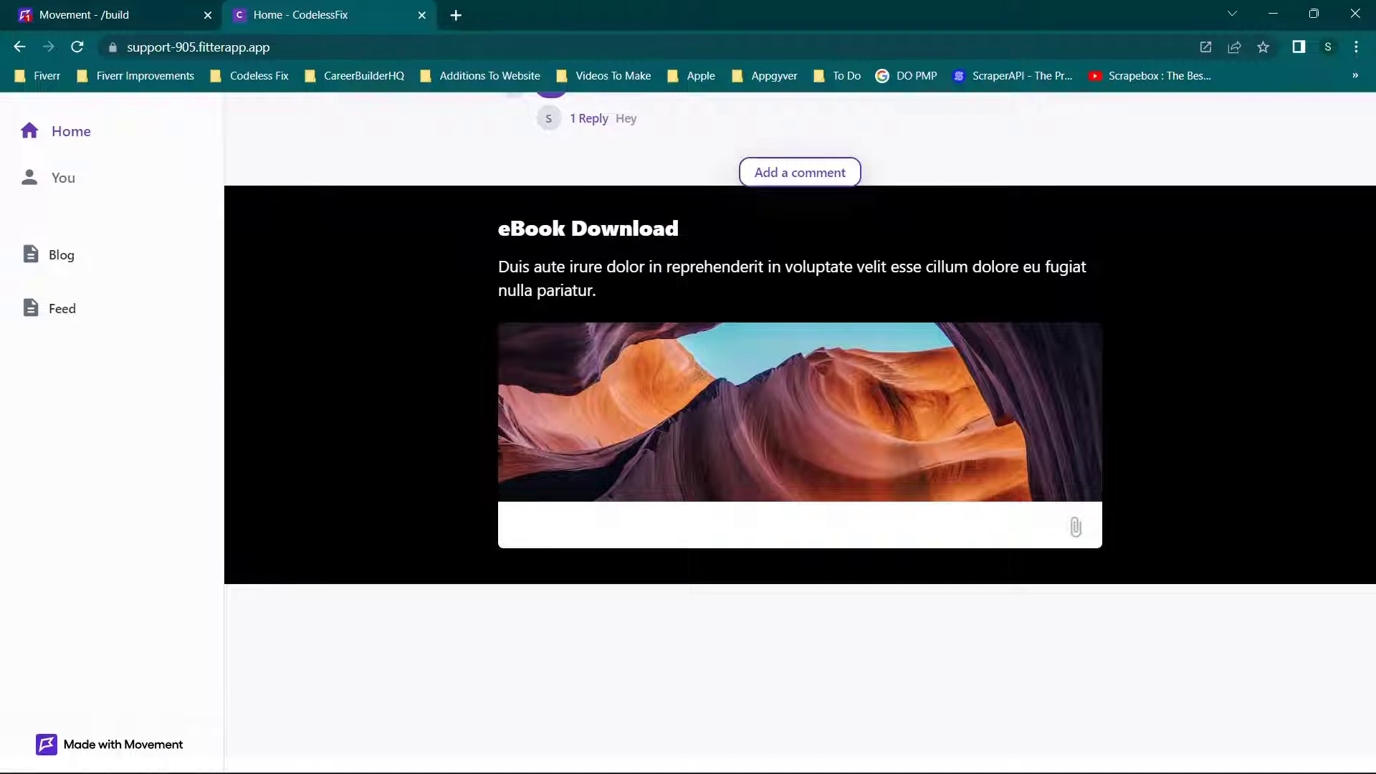
{"action": "scroll", "coordinate": [622, 181], "scroll_direction": "up", "scroll_amount": 4}
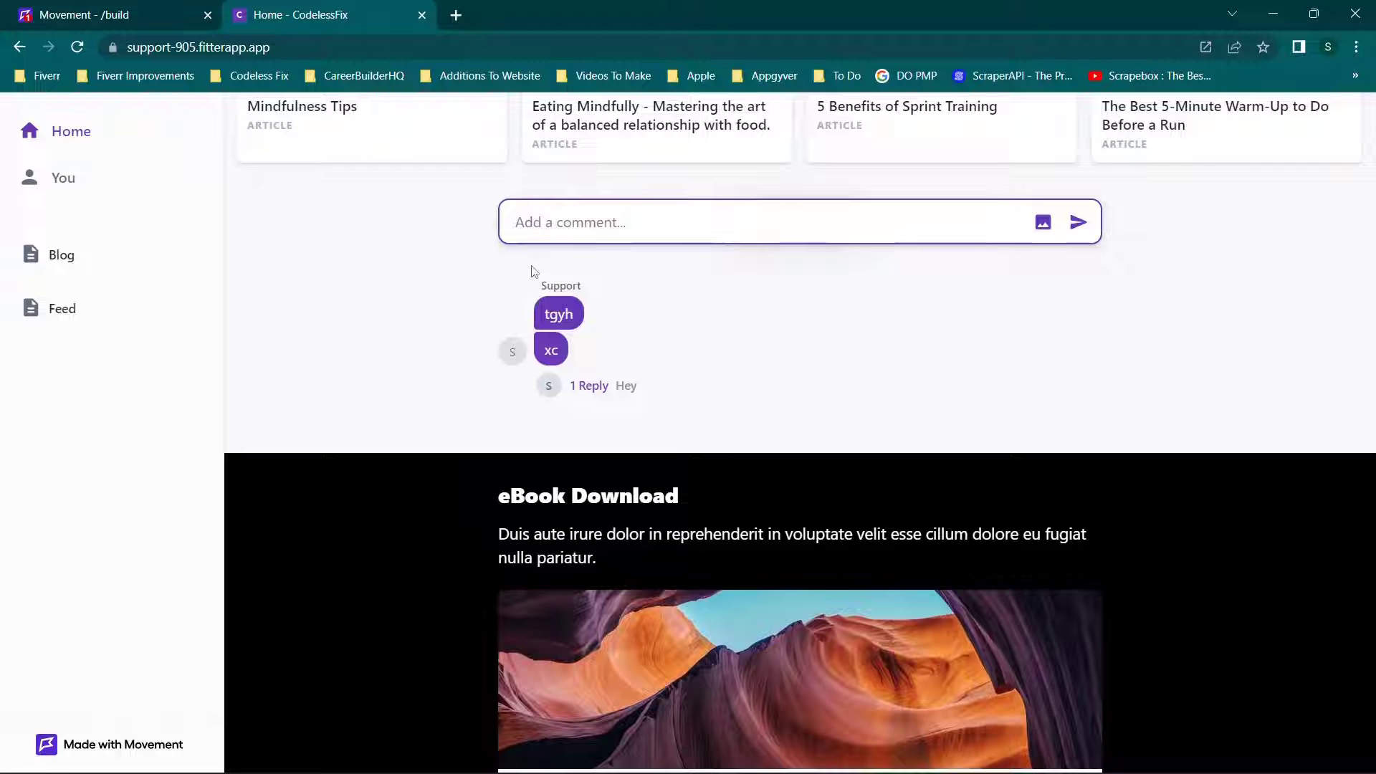
{"action": "scroll", "coordinate": [701, 370], "scroll_direction": "down", "scroll_amount": 4}
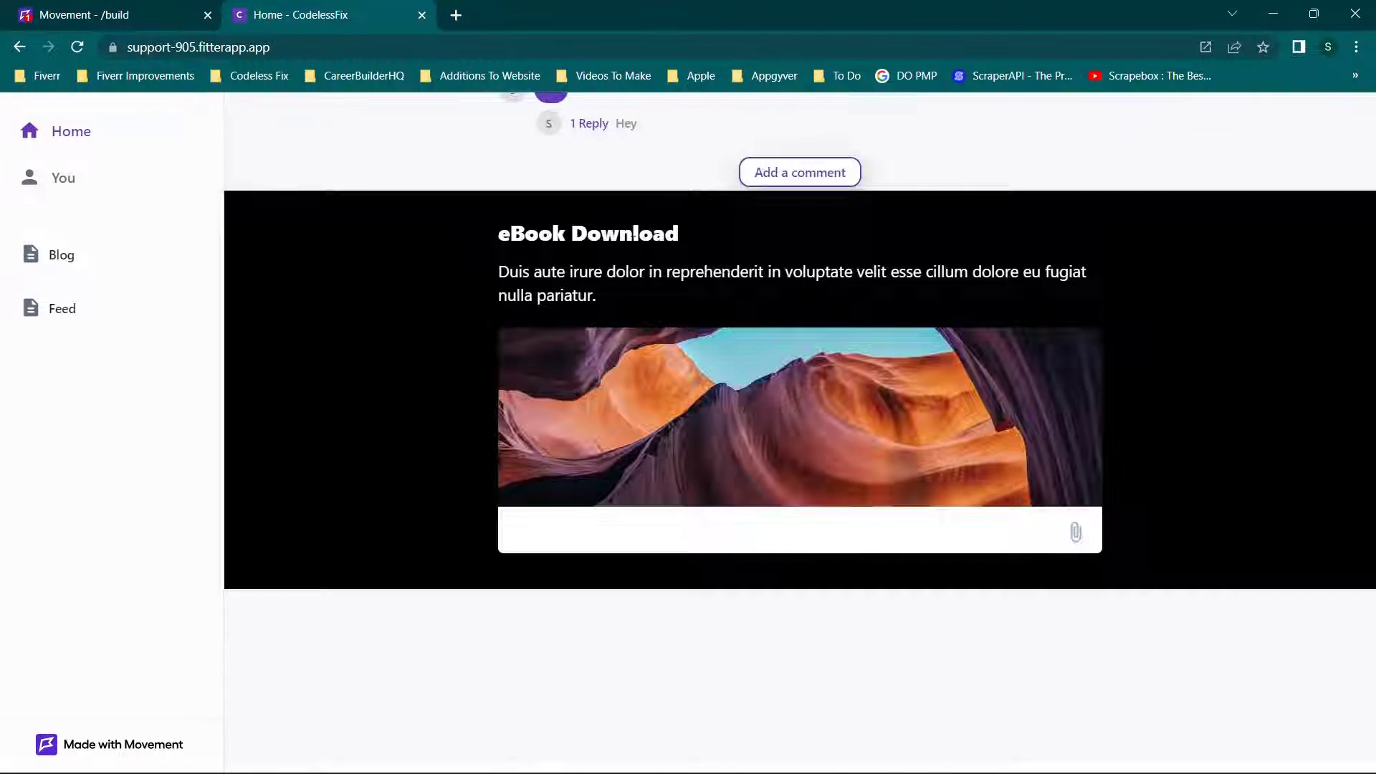
{"action": "left_click", "coordinate": [71, 131]}
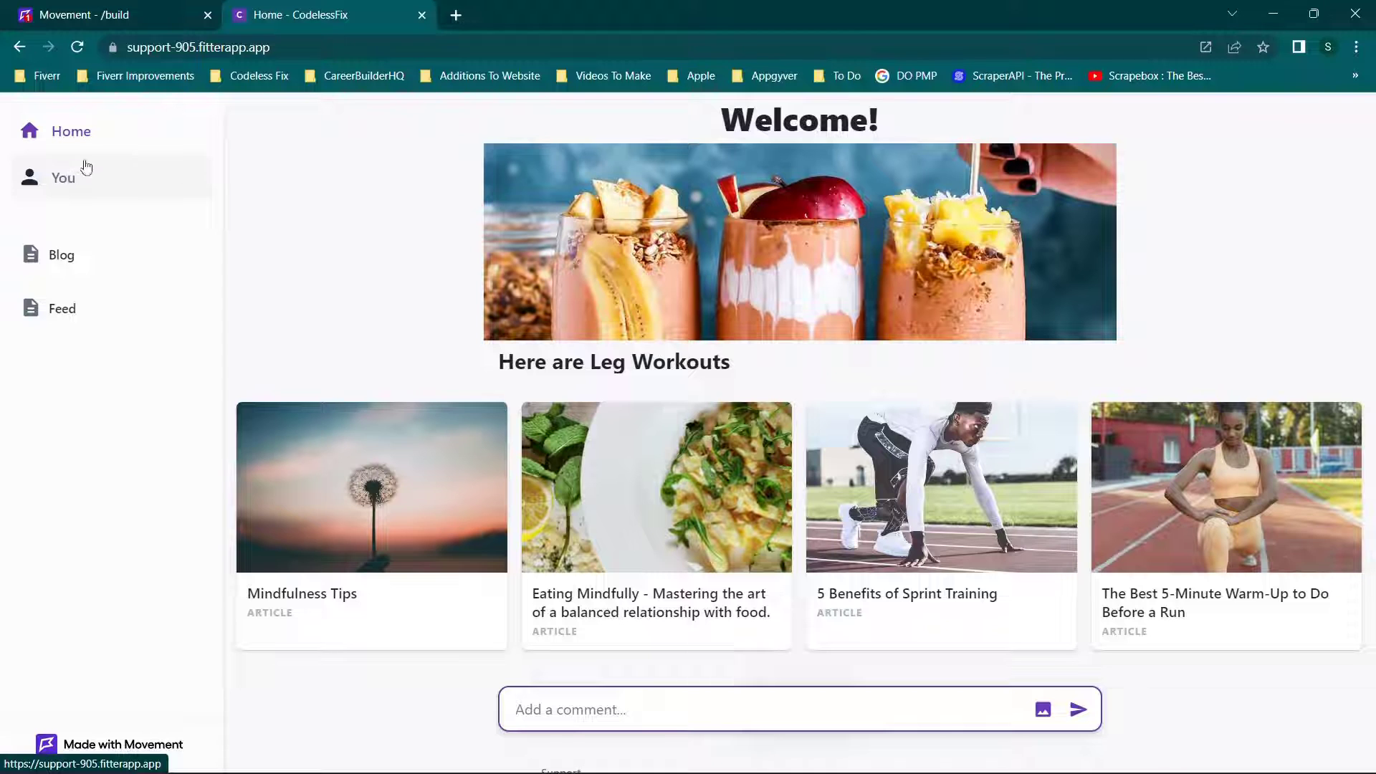
{"action": "left_click", "coordinate": [99, 9]}
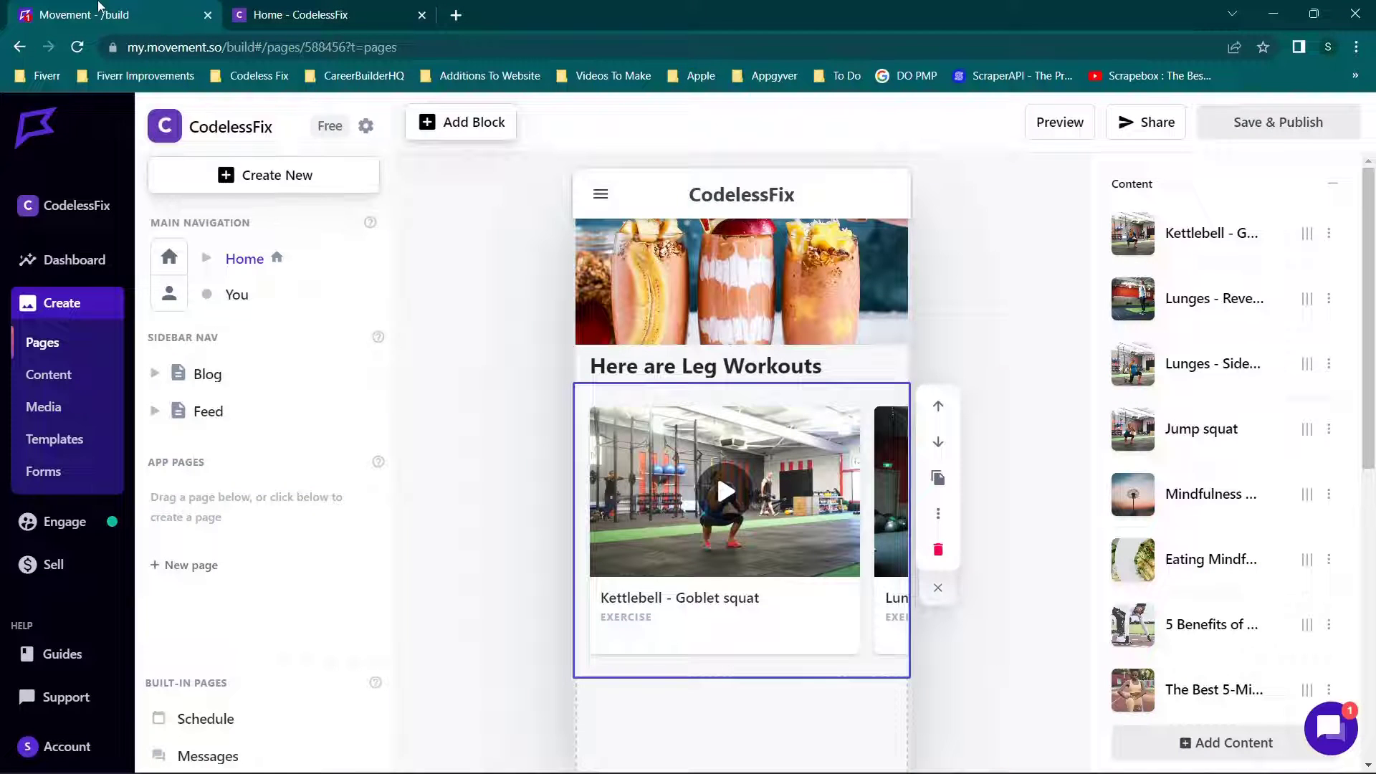